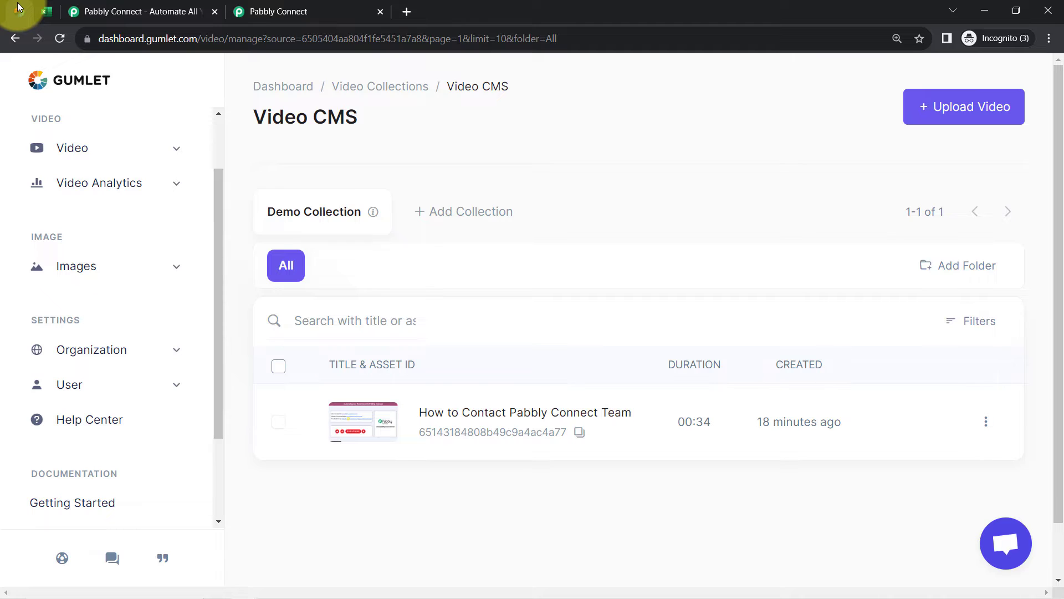
Step: Review the columns of the All Uploaded Videos workbook in Excel and the headline of the Pabbly Connect landing page
{"action": "left_click", "coordinate": [46, 12]}
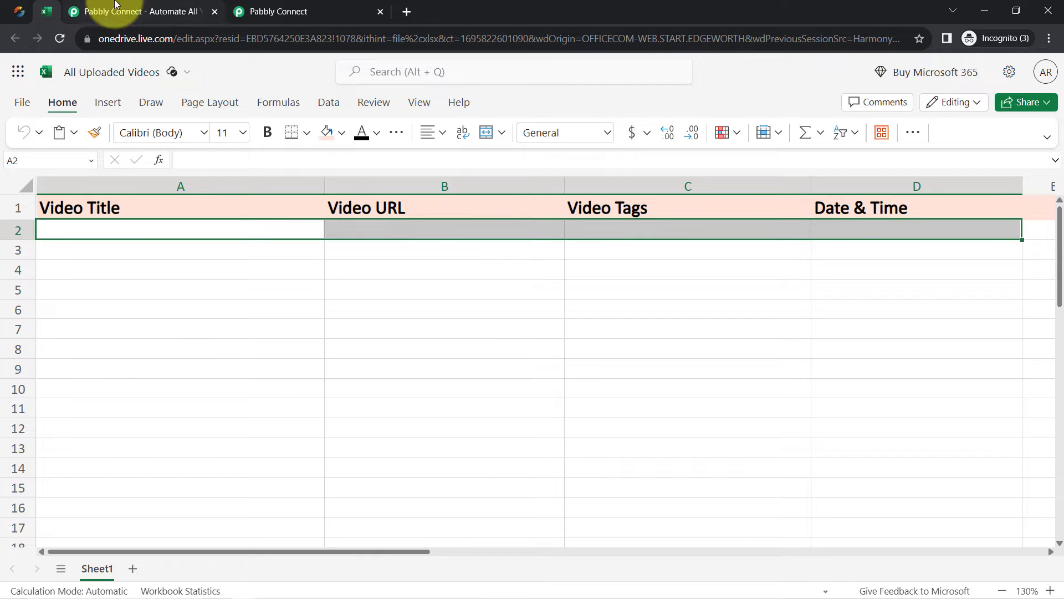
{"action": "left_click", "coordinate": [115, 12]}
{"action": "left_click_drag", "start_coordinate": [117, 39], "coordinate": [205, 40]}
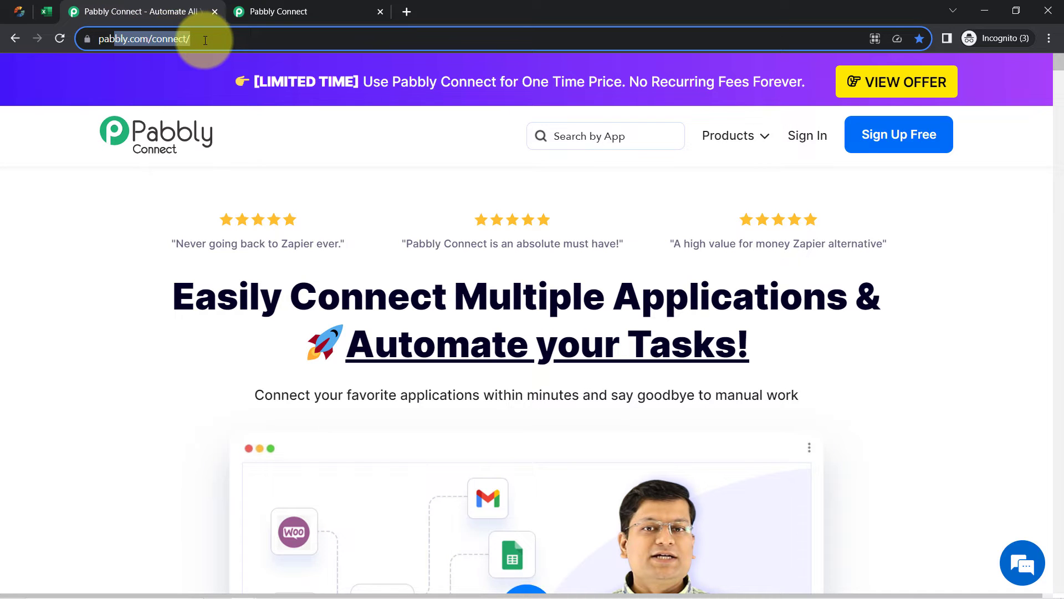
{"action": "left_click_drag", "start_coordinate": [169, 295], "coordinate": [779, 411]}
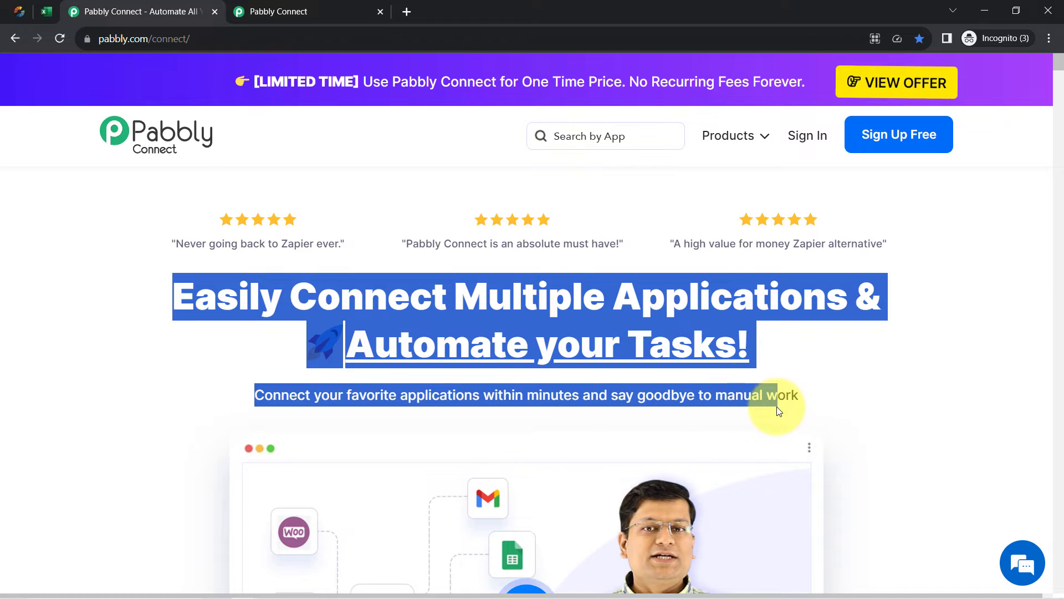
{"action": "left_click", "coordinate": [283, 9]}
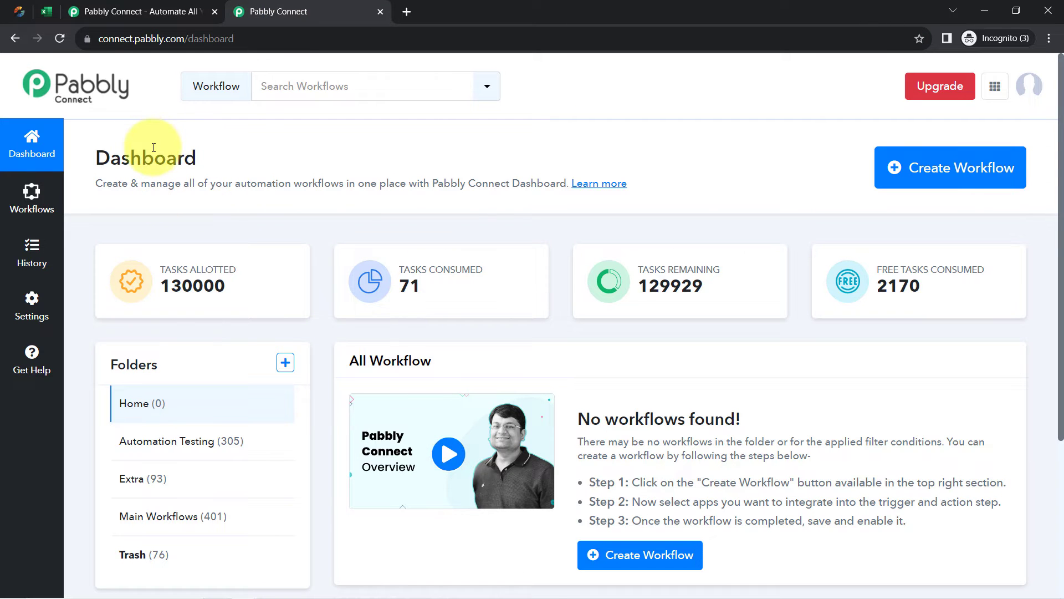
{"action": "left_click", "coordinate": [178, 11]}
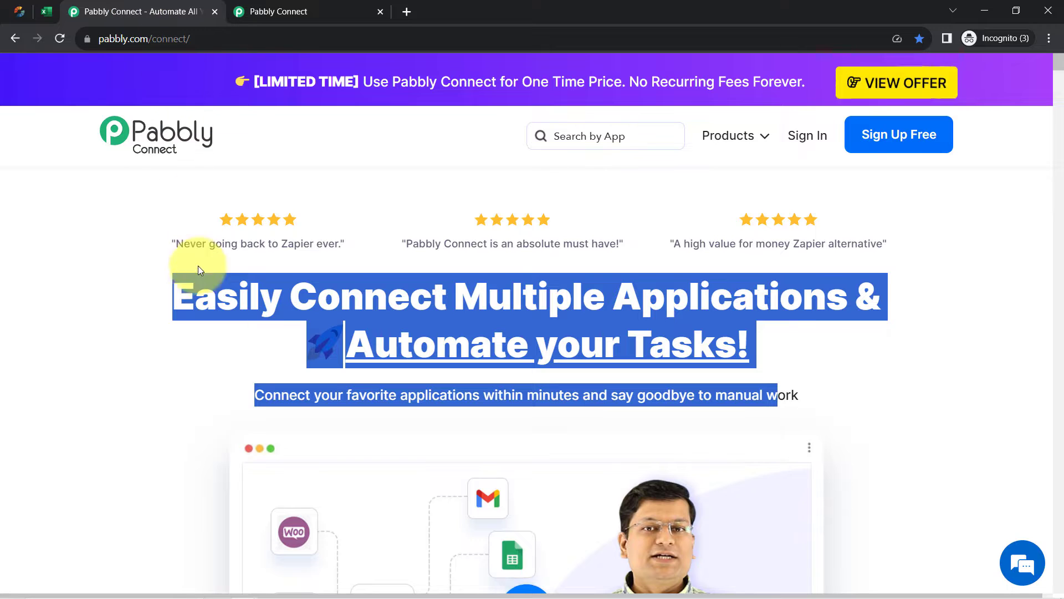
{"action": "left_click", "coordinate": [199, 282]}
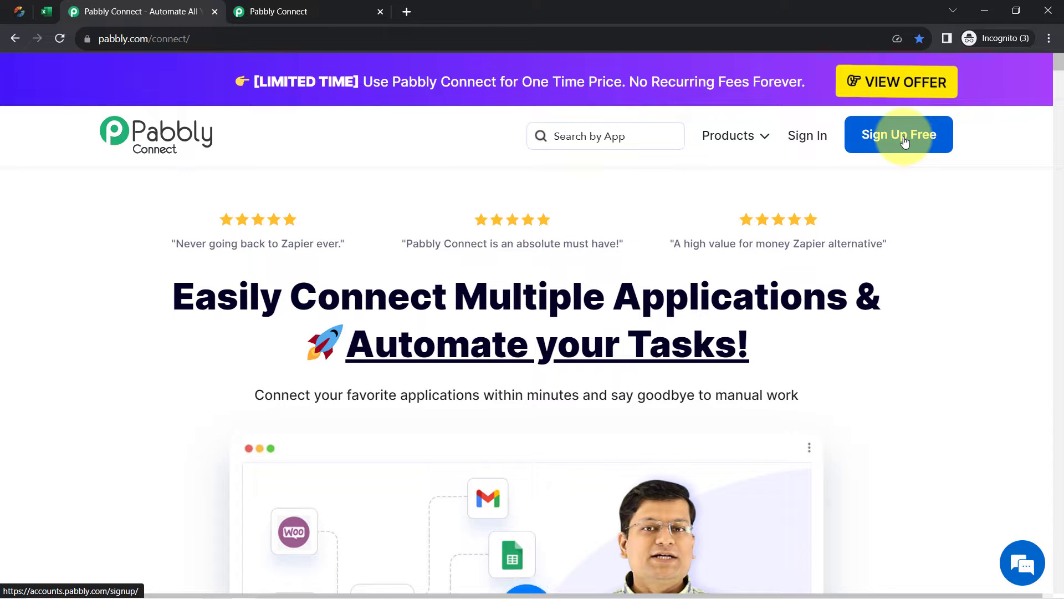
Step: From the Pabbly Connect dashboard, create a workflow named "Add New Gumlet Video to Microsoft Excel Automatically" in the Main Workflows folder
{"action": "left_click", "coordinate": [294, 12]}
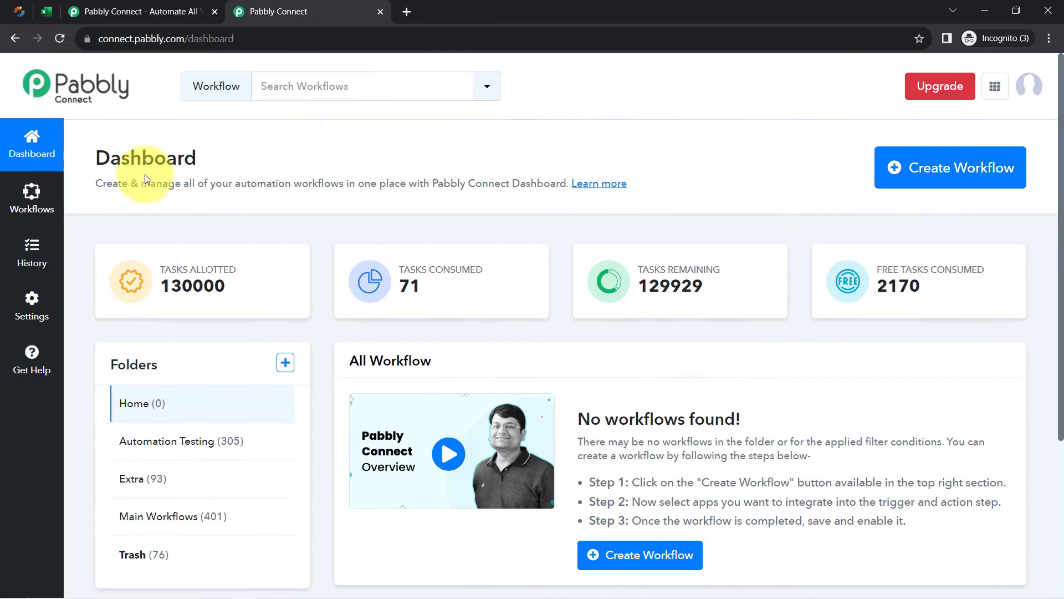
{"action": "left_click_drag", "start_coordinate": [131, 154], "coordinate": [275, 182]}
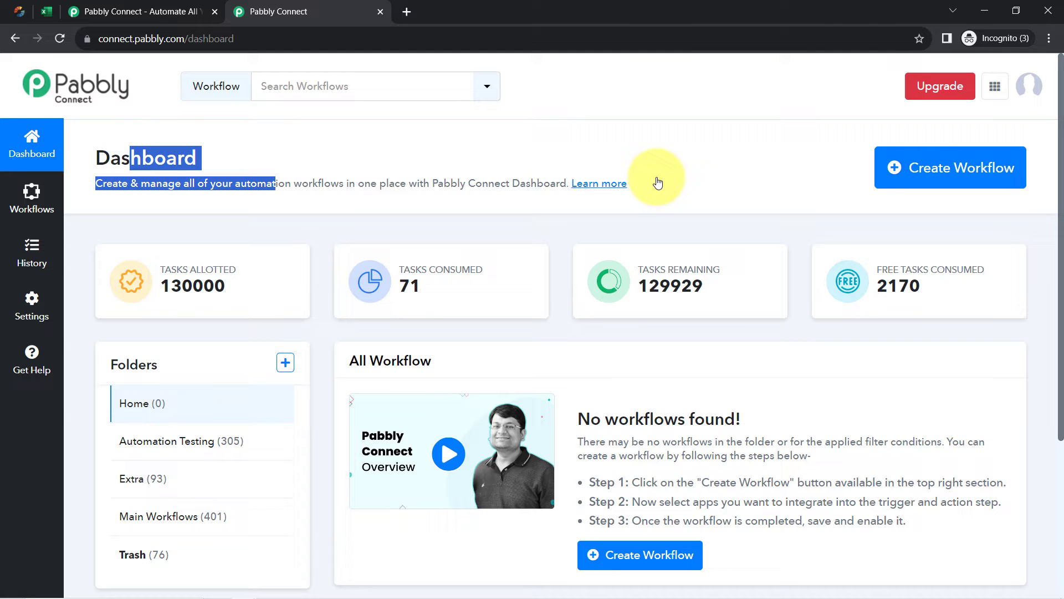
{"action": "left_click", "coordinate": [920, 178]}
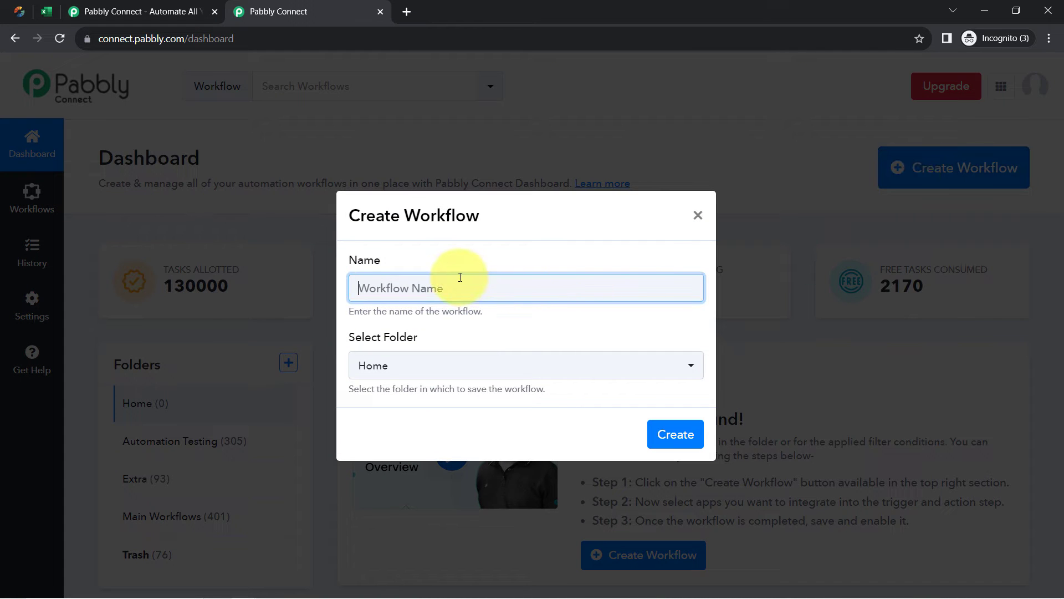
{"action": "type", "text": "Add New Gumlet Video to Microsoft Excel Automatically"}
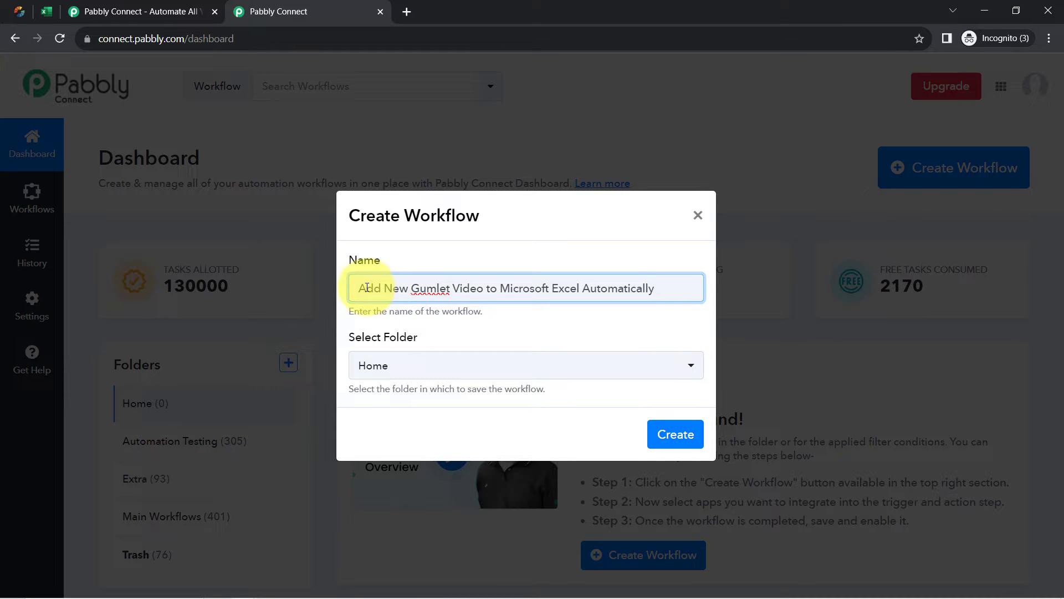
{"action": "left_click_drag", "start_coordinate": [366, 288], "coordinate": [637, 291]}
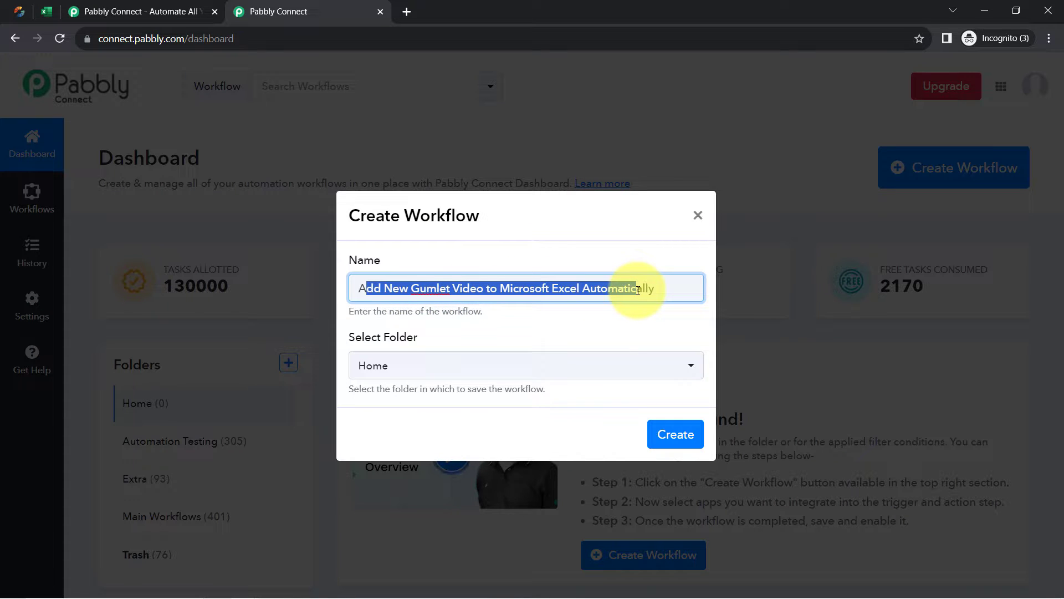
{"action": "left_click", "coordinate": [382, 370]}
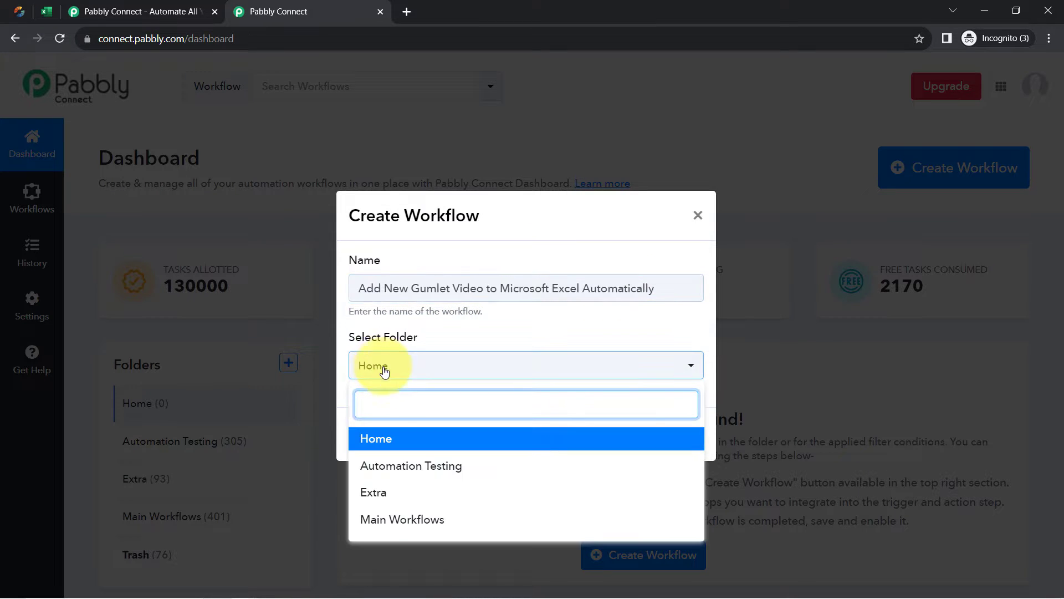
{"action": "left_click", "coordinate": [369, 519]}
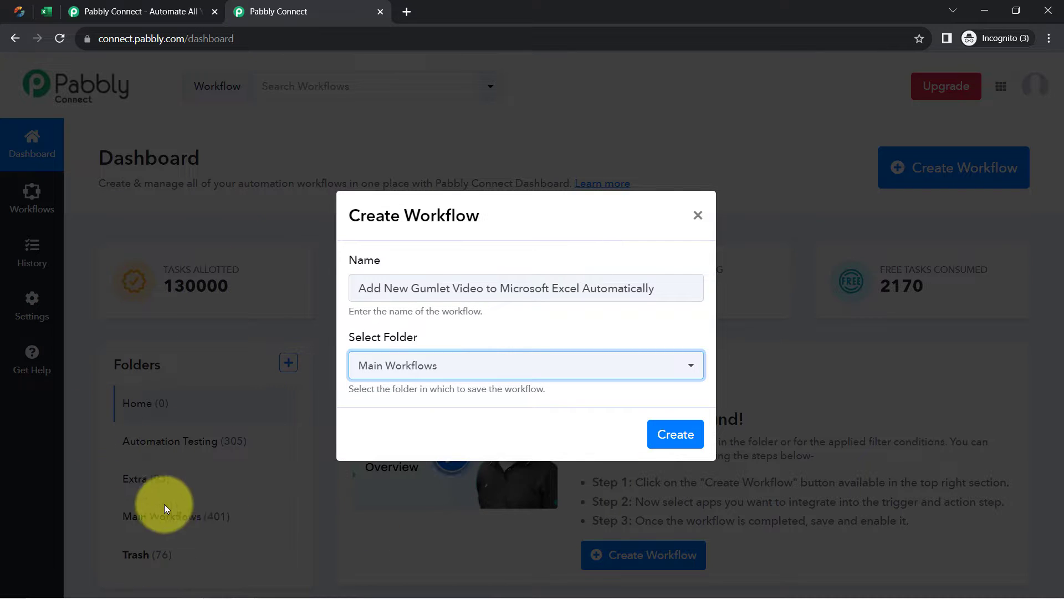
{"action": "left_click", "coordinate": [674, 435]}
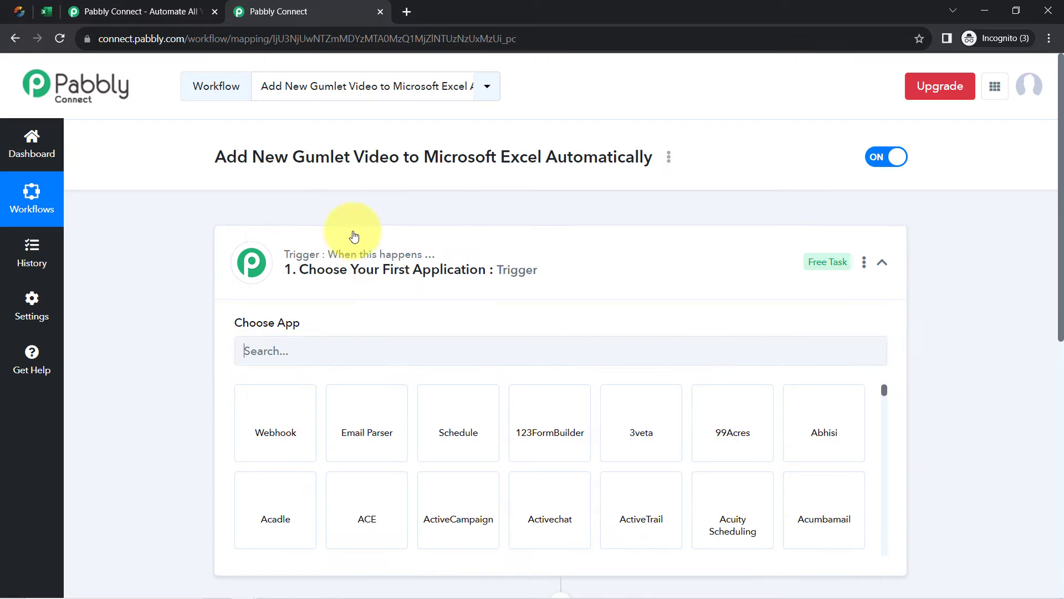
{"action": "left_click", "coordinate": [357, 265]}
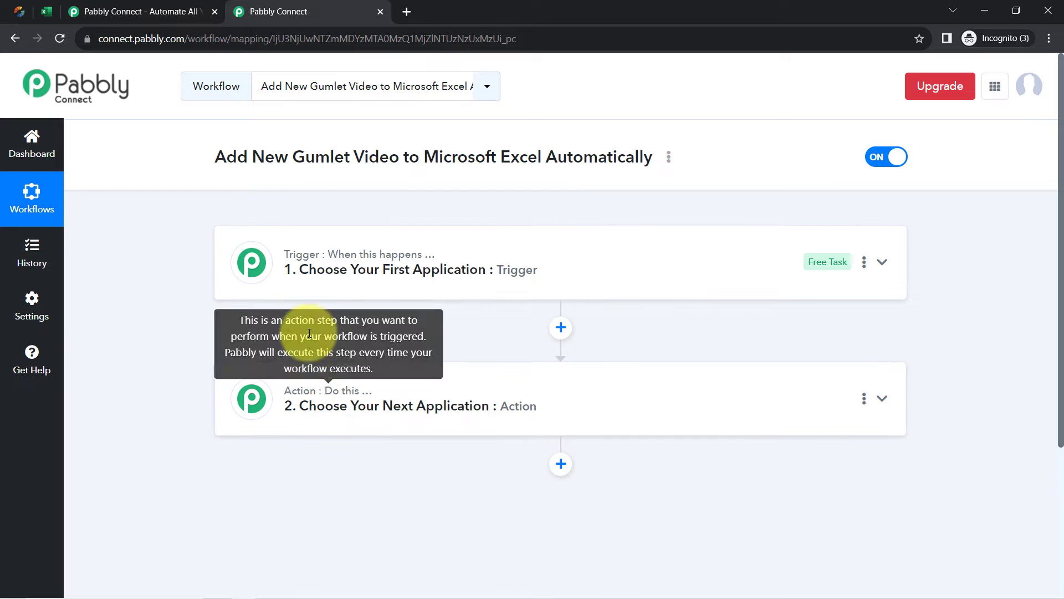
{"action": "left_click", "coordinate": [320, 271]}
{"action": "left_click_drag", "start_coordinate": [237, 159], "coordinate": [525, 176]}
{"action": "left_click", "coordinate": [453, 158]}
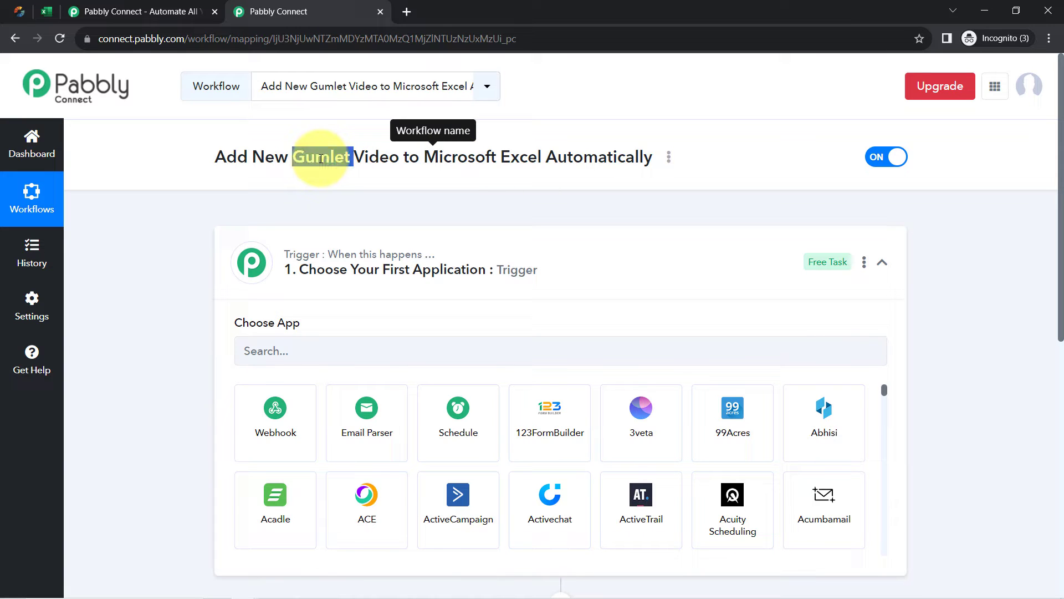
Step: Choose Gumlet as the workflow's trigger application
{"action": "left_click", "coordinate": [302, 353]}
{"action": "type", "text": "Gumlet"}
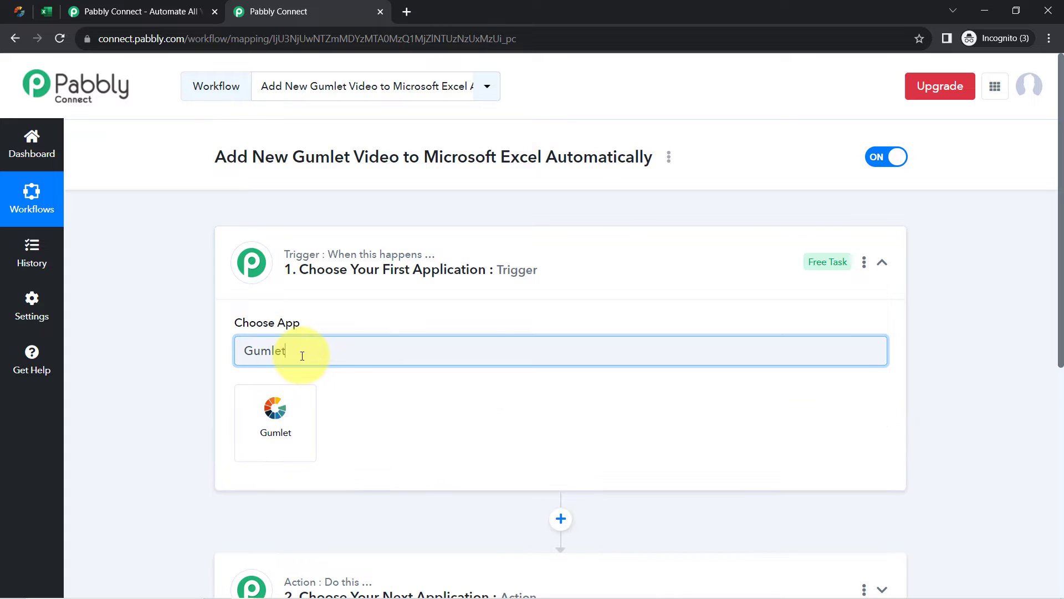
{"action": "left_click", "coordinate": [277, 411]}
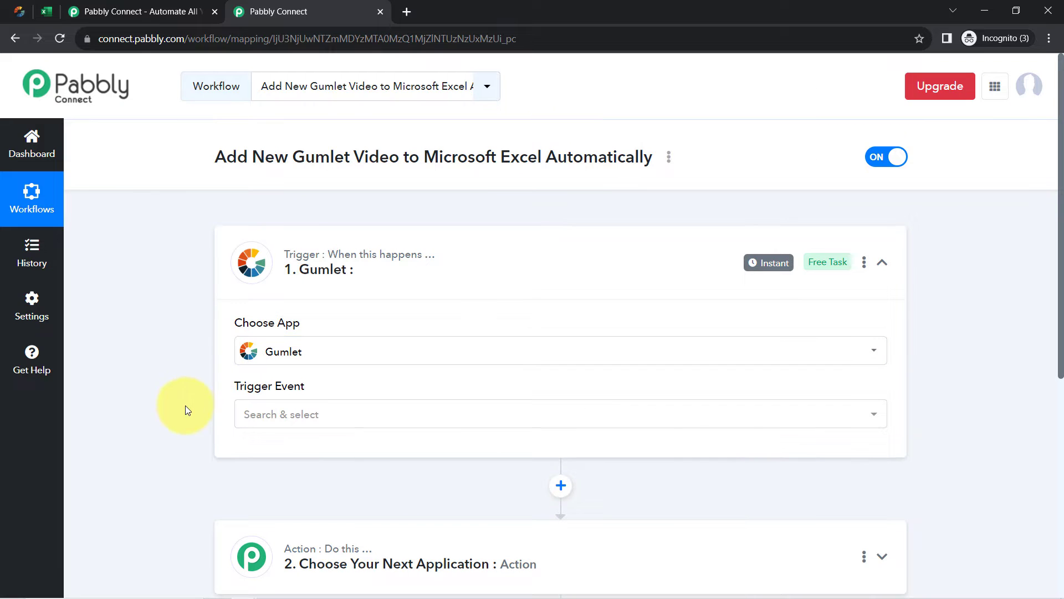
Step: Choose Microsoft Excel as the application for the workflow's action step
{"action": "scroll", "coordinate": [197, 432], "scroll_direction": "down", "scroll_amount": 3}
{"action": "left_click", "coordinate": [311, 422]}
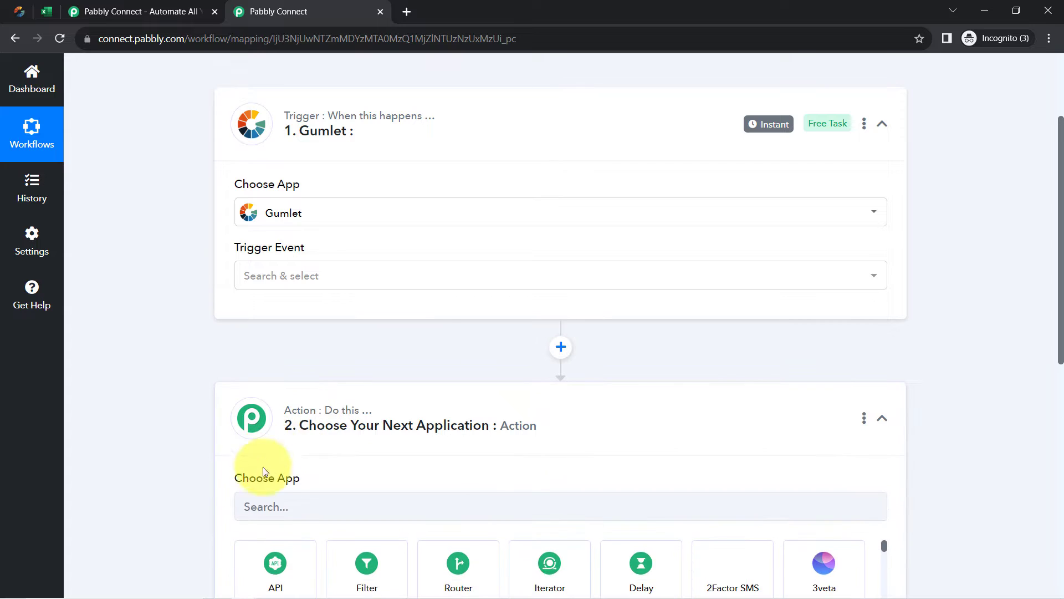
{"action": "left_click", "coordinate": [260, 505]}
{"action": "type", "text": "exc"}
{"action": "scroll", "coordinate": [198, 438], "scroll_direction": "down", "scroll_amount": 3}
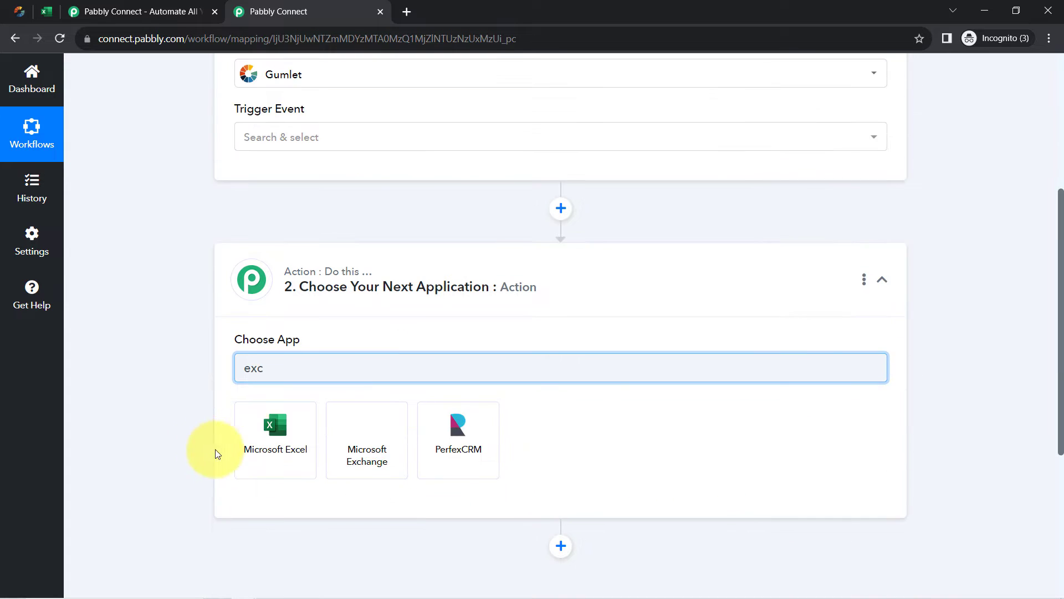
{"action": "left_click", "coordinate": [254, 443]}
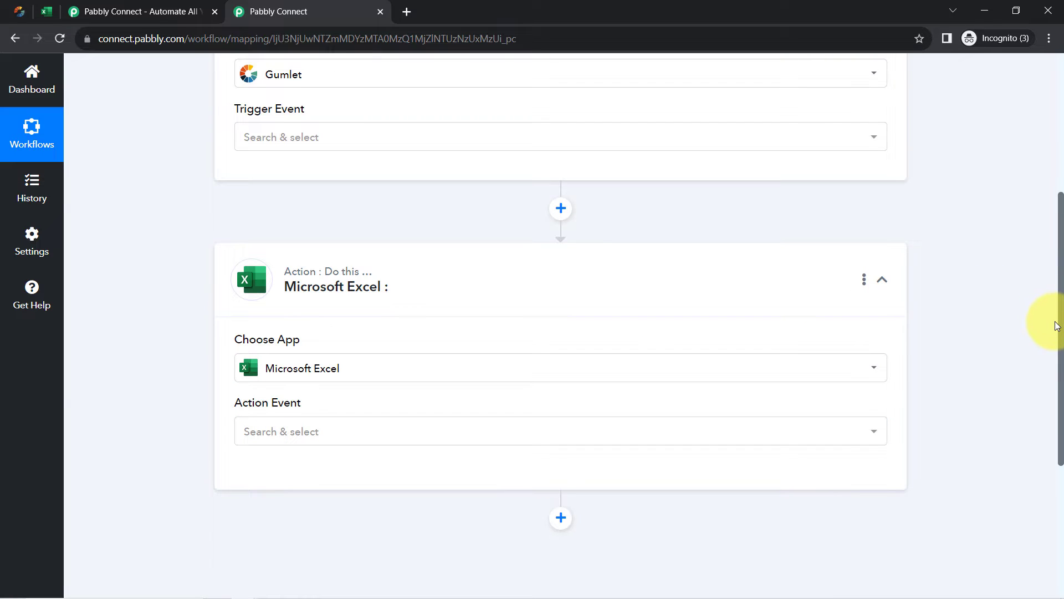
Step: Set the Gumlet trigger event to Video Status
{"action": "left_click_drag", "start_coordinate": [1056, 326], "coordinate": [1047, 190]}
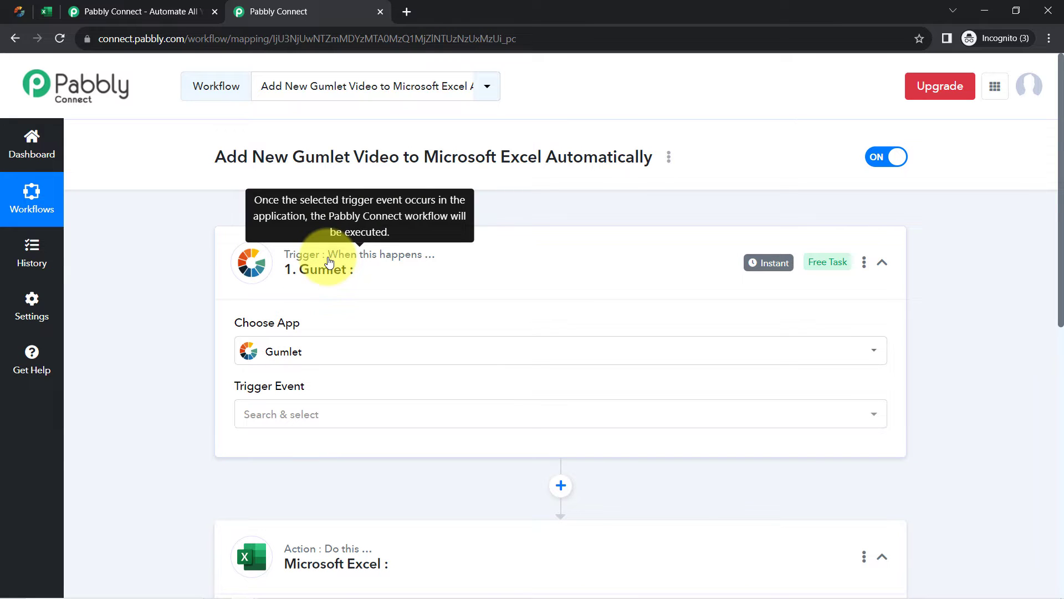
{"action": "left_click", "coordinate": [302, 416]}
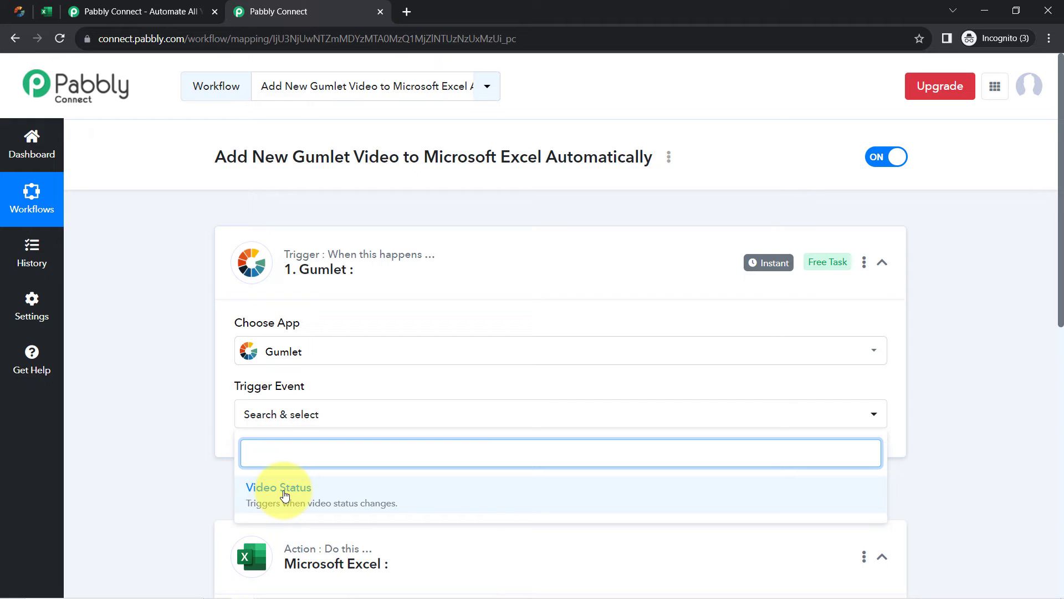
{"action": "left_click", "coordinate": [329, 509]}
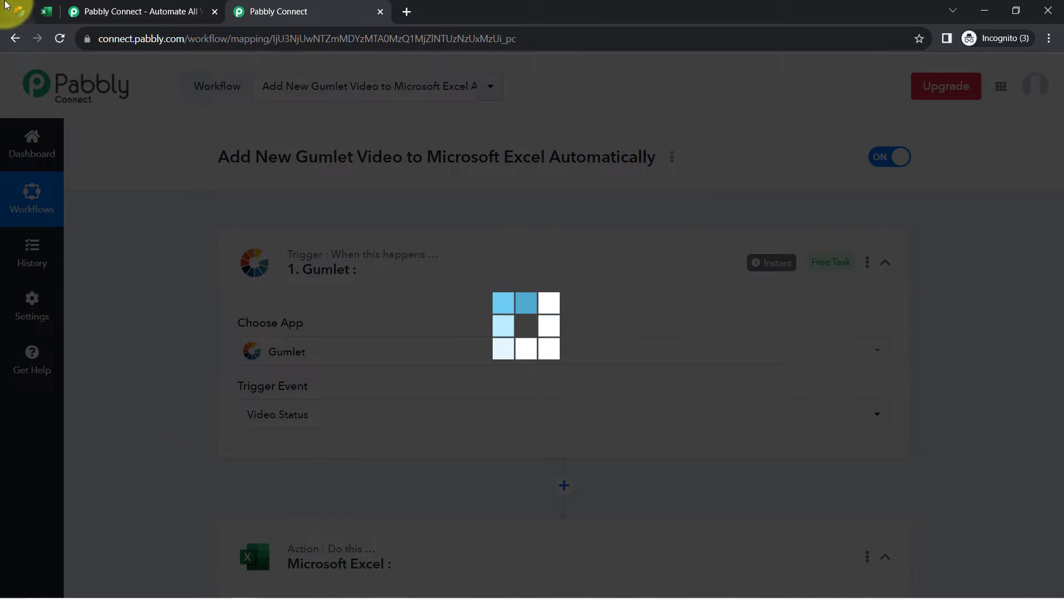
{"action": "left_click", "coordinate": [6, 5]}
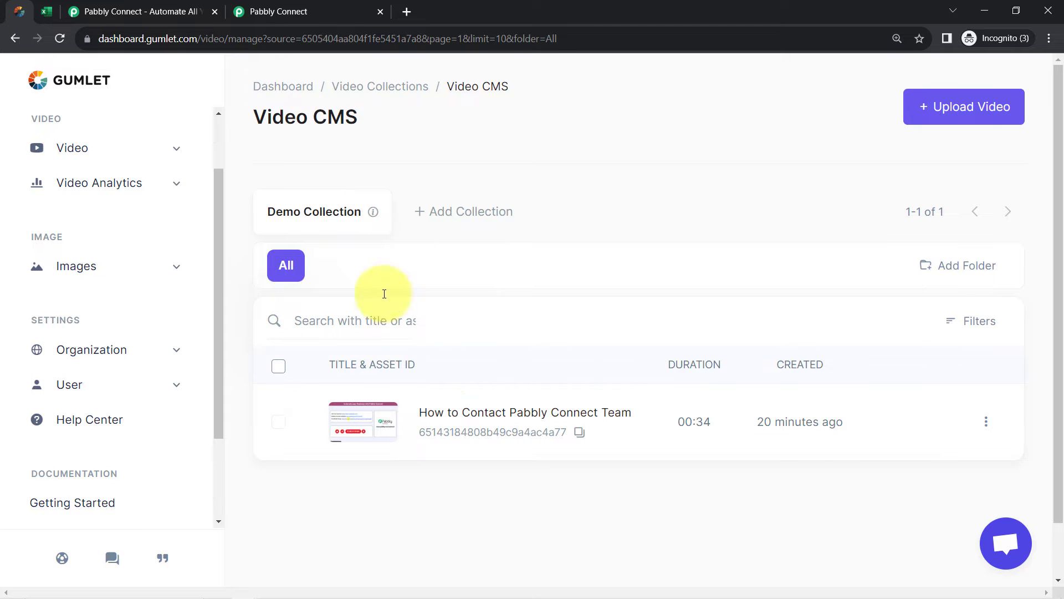
{"action": "left_click", "coordinate": [306, 11]}
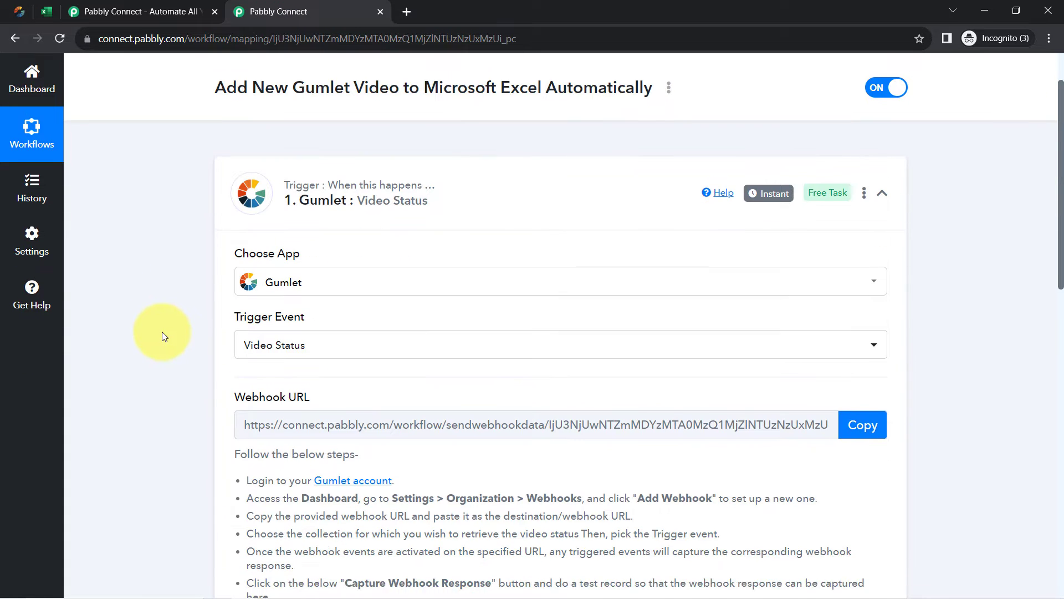
Step: Copy the Gumlet trigger's webhook URL and start capturing the webhook response
{"action": "scroll", "coordinate": [162, 334], "scroll_direction": "down", "scroll_amount": 3}
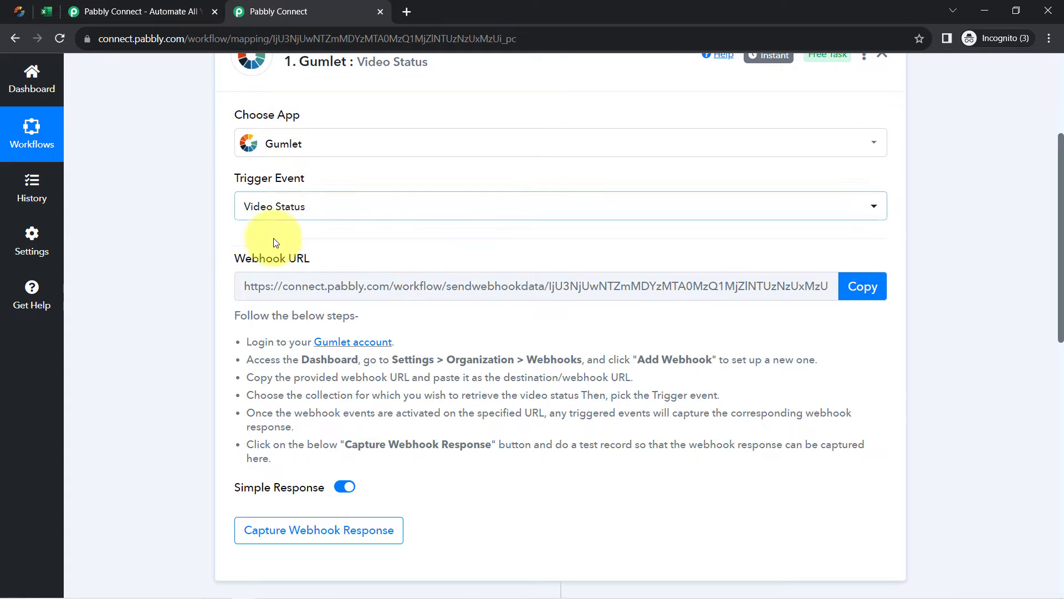
{"action": "left_click_drag", "start_coordinate": [280, 257], "coordinate": [333, 259]}
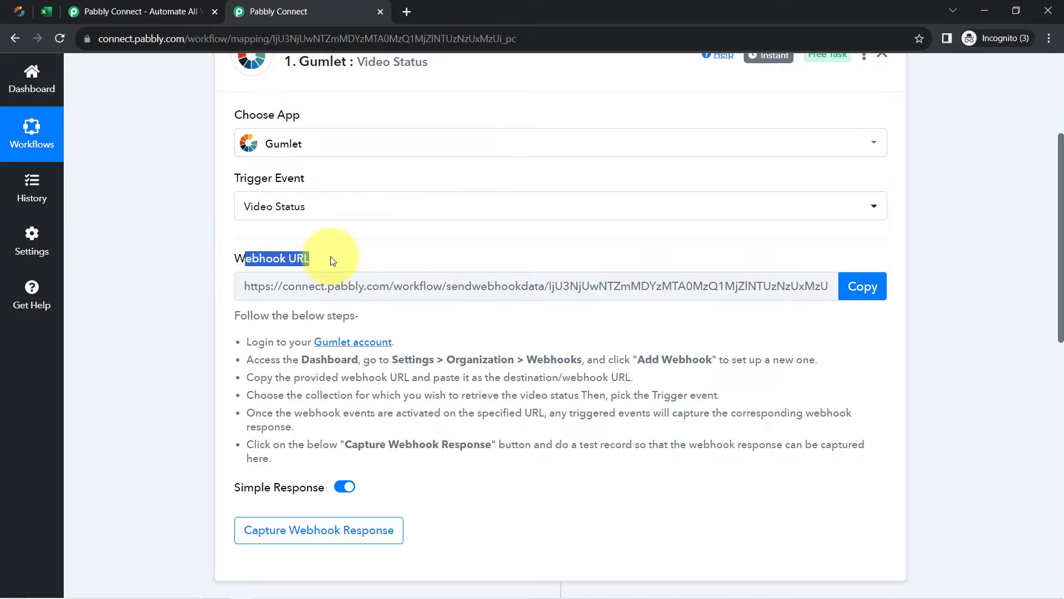
{"action": "left_click_drag", "start_coordinate": [253, 317], "coordinate": [309, 466]}
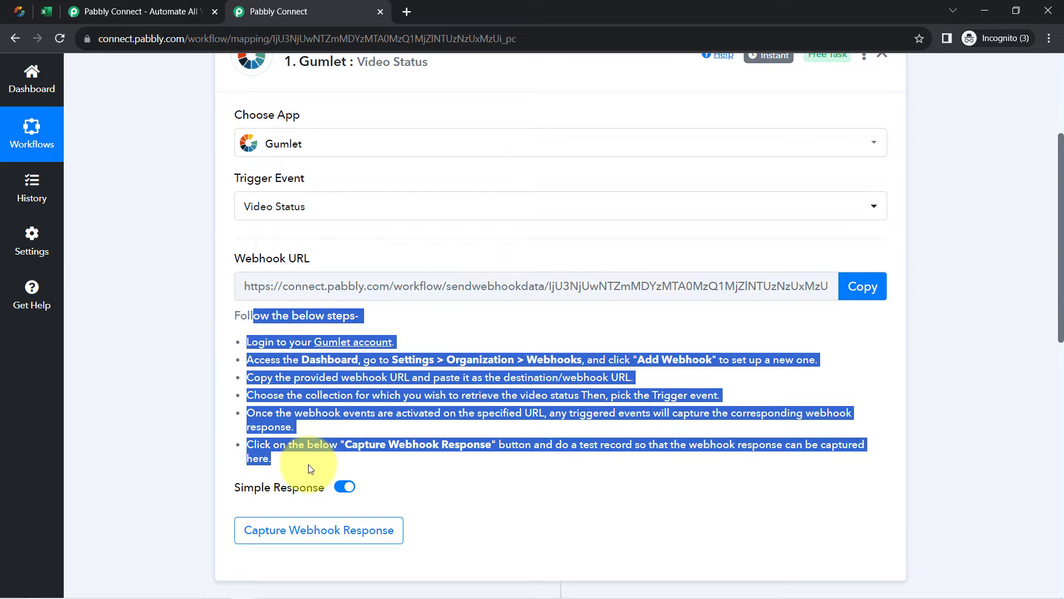
{"action": "left_click", "coordinate": [288, 394]}
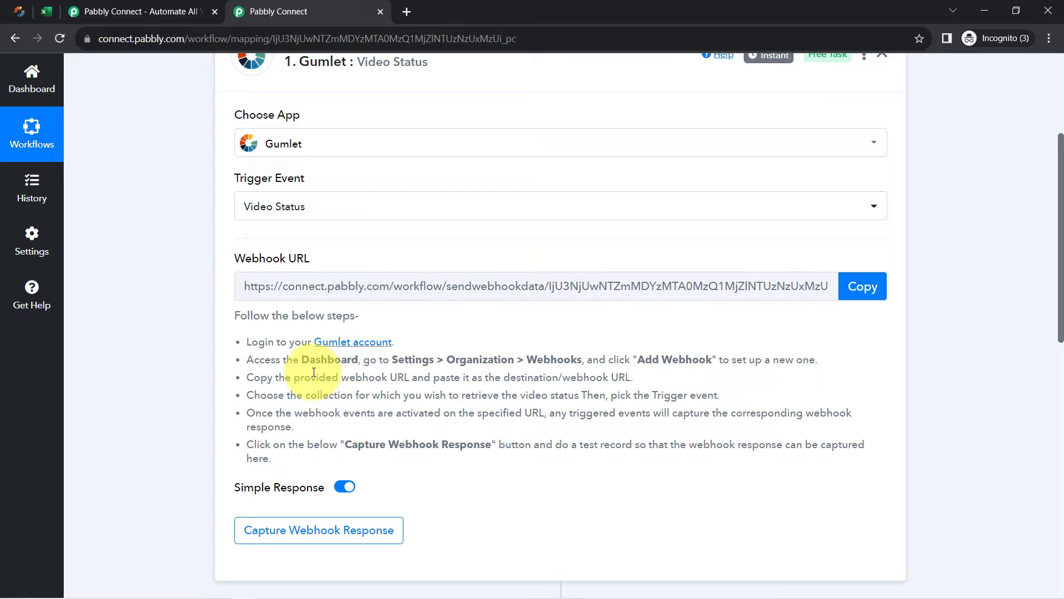
{"action": "left_click", "coordinate": [848, 292]}
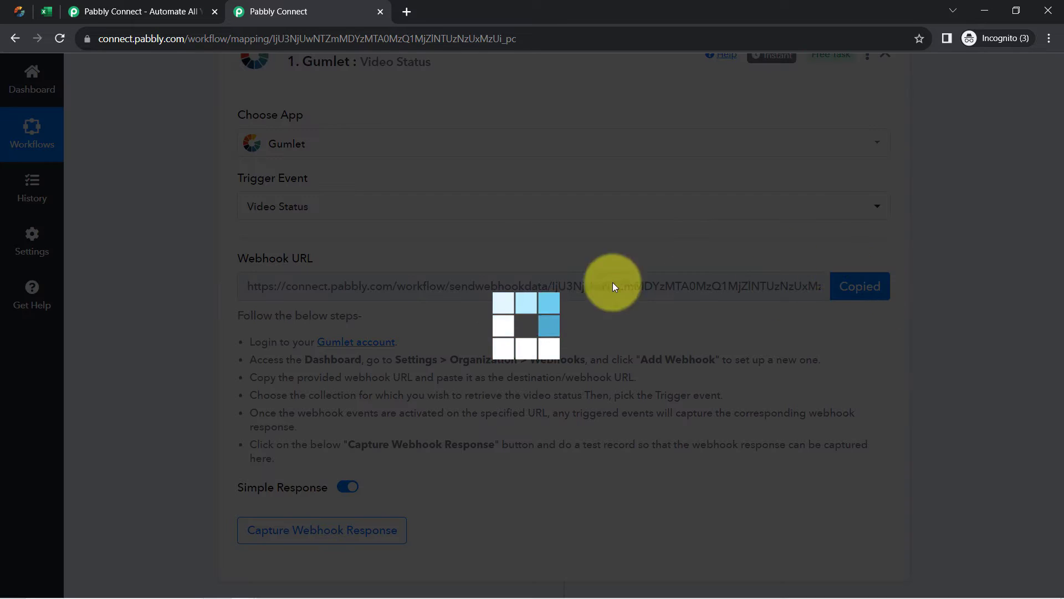
{"action": "left_click", "coordinate": [311, 530]}
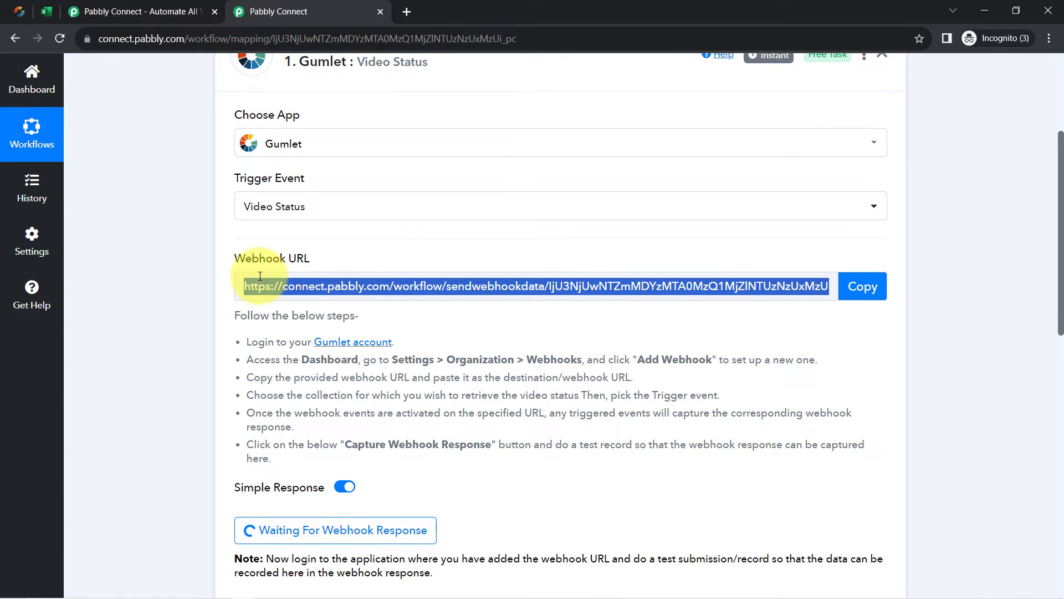
Step: Switch to Gumlet and open the Webhooks page in the organization settings
{"action": "left_click", "coordinate": [22, 8]}
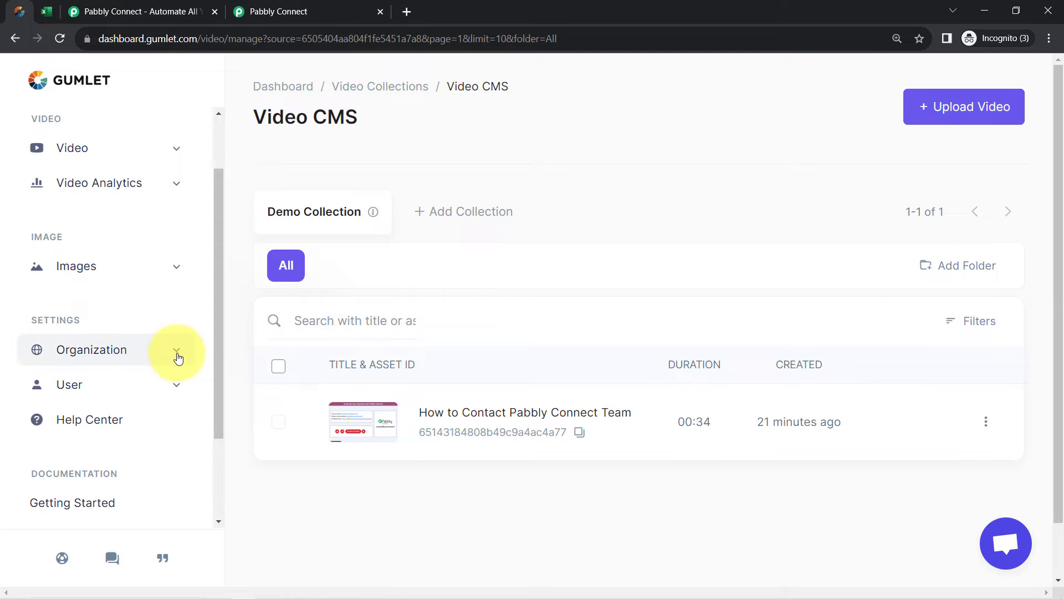
{"action": "left_click", "coordinate": [176, 353]}
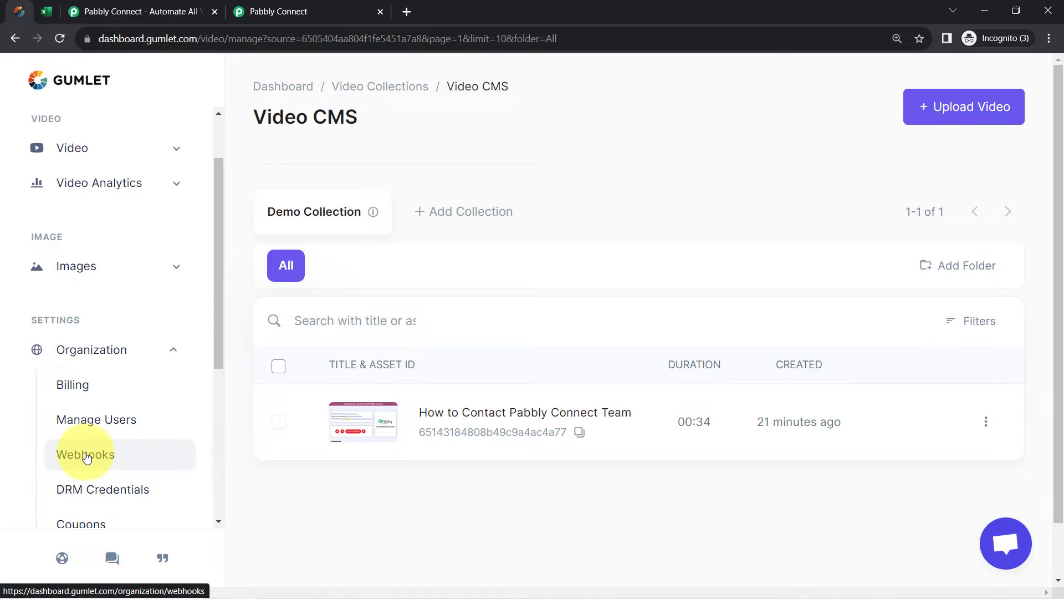
{"action": "left_click", "coordinate": [87, 456]}
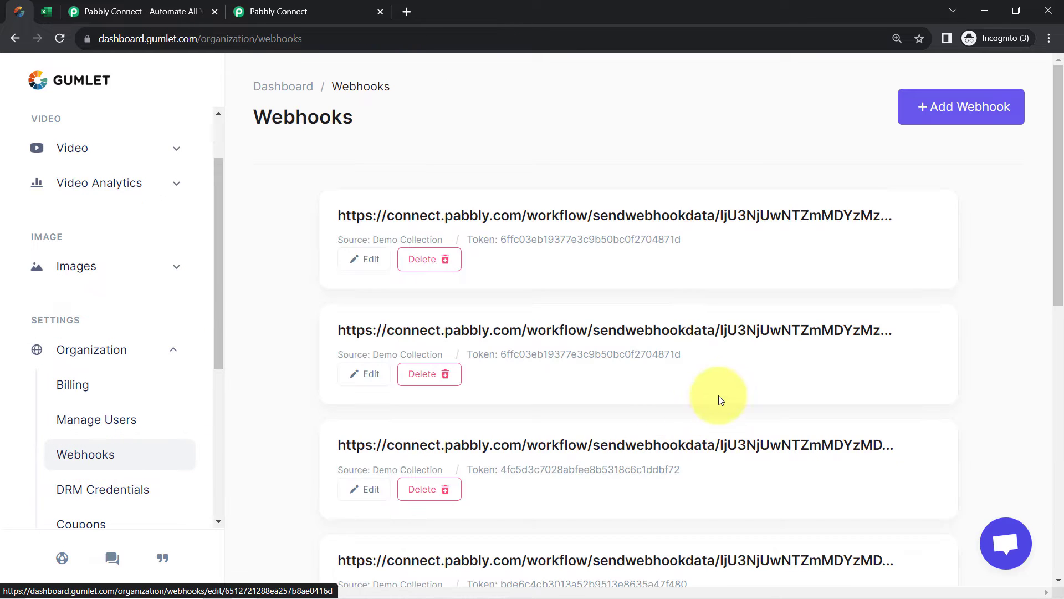
Step: Start a new Gumlet webhook and paste the copied Pabbly Connect workflow URL as its webhook URL
{"action": "left_click", "coordinate": [927, 118]}
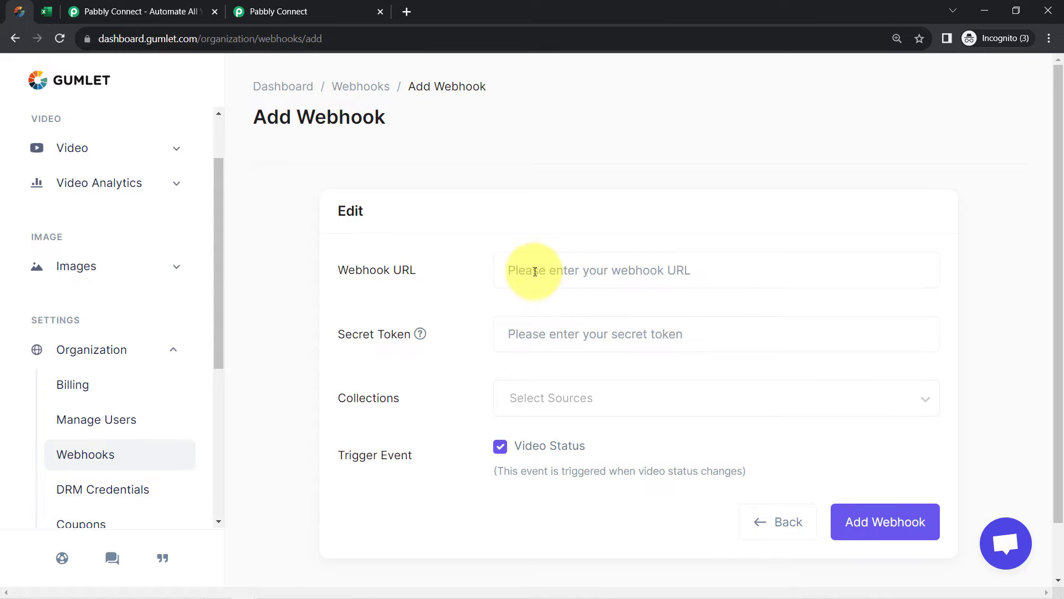
{"action": "key", "text": "ctrl+v"}
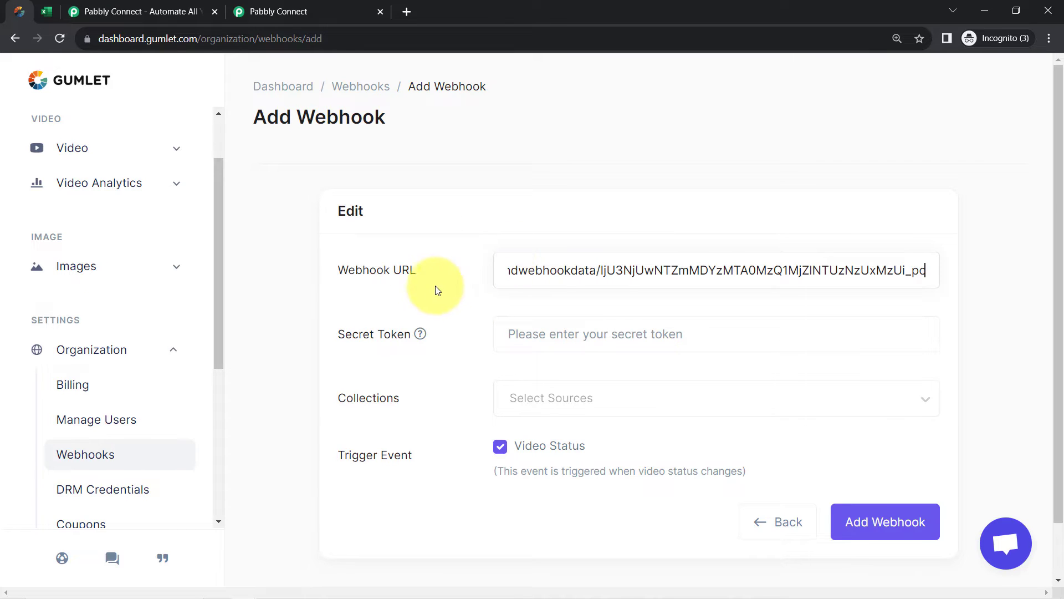
{"action": "mouse_move", "coordinate": [420, 335]}
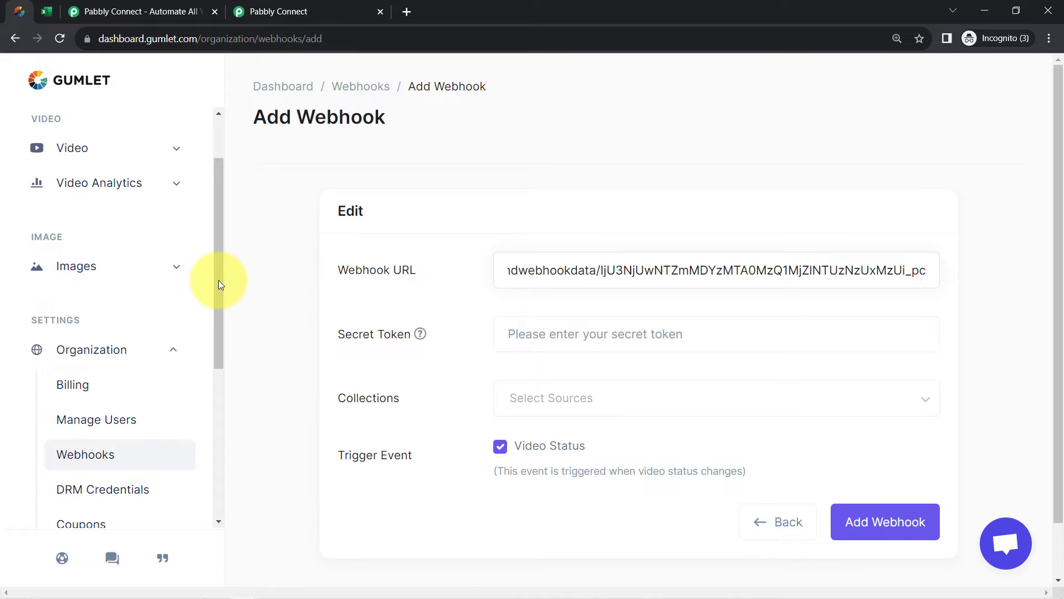
Step: Open the Gumlet user settings' API Keys page in a separate browser tab and switch to it
{"action": "scroll", "coordinate": [210, 332], "scroll_direction": "down", "scroll_amount": 4}
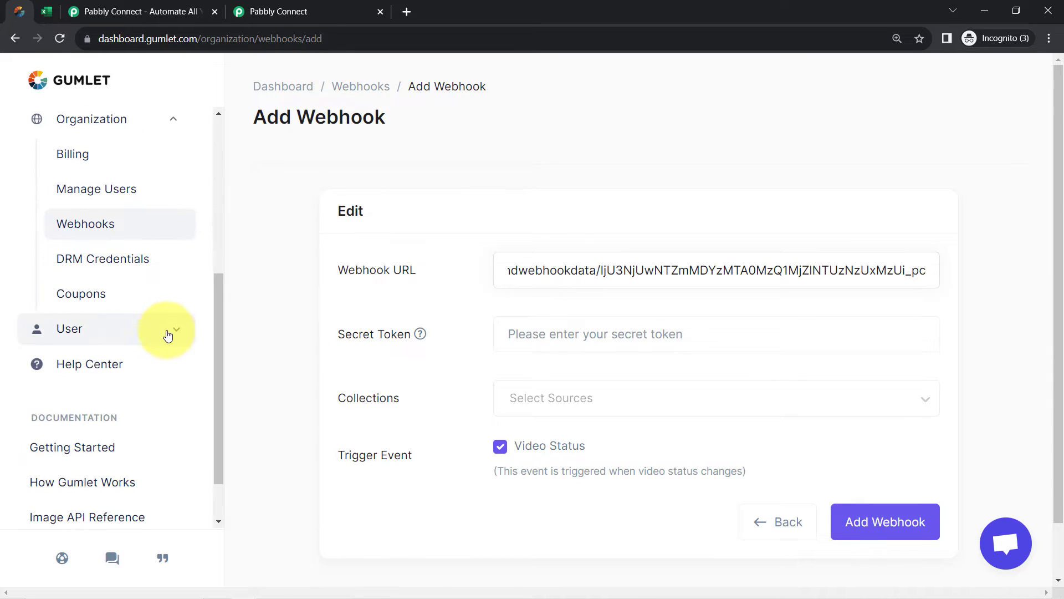
{"action": "left_click", "coordinate": [168, 336]}
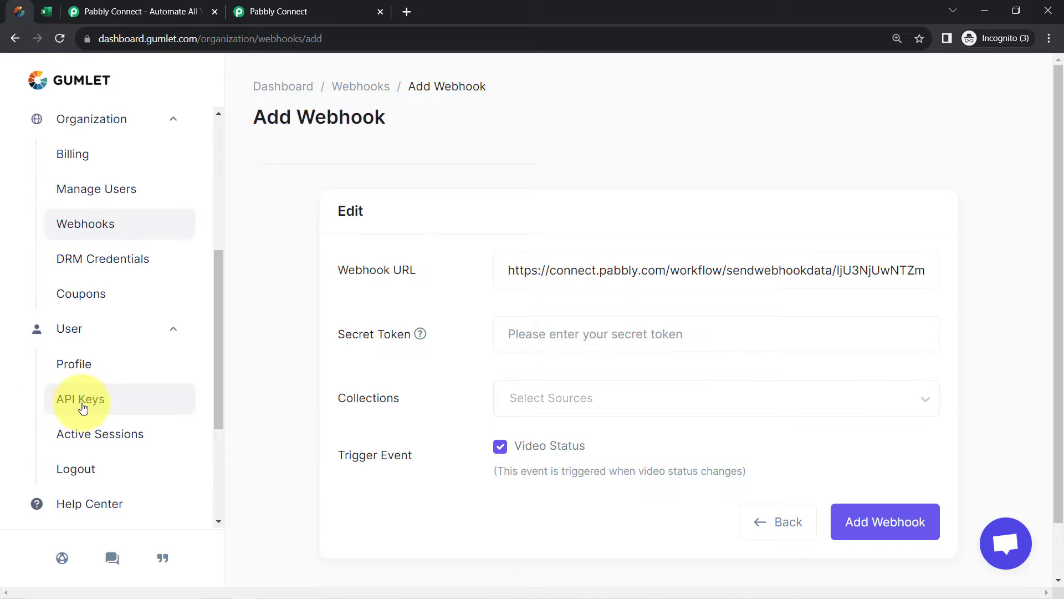
{"action": "right_click", "coordinate": [78, 408]}
{"action": "left_click", "coordinate": [106, 413]}
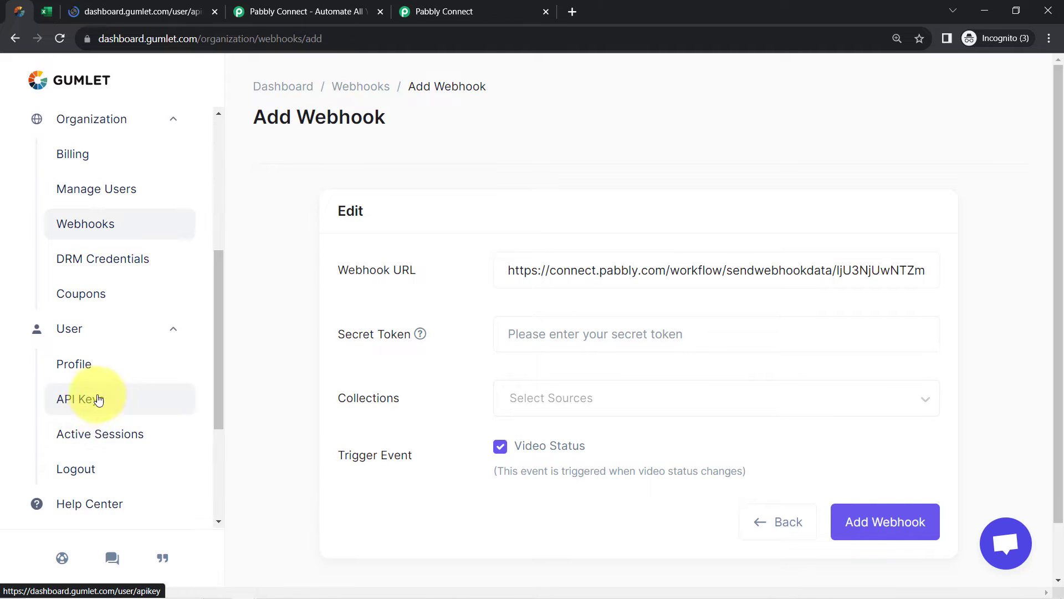
{"action": "left_click", "coordinate": [105, 11]}
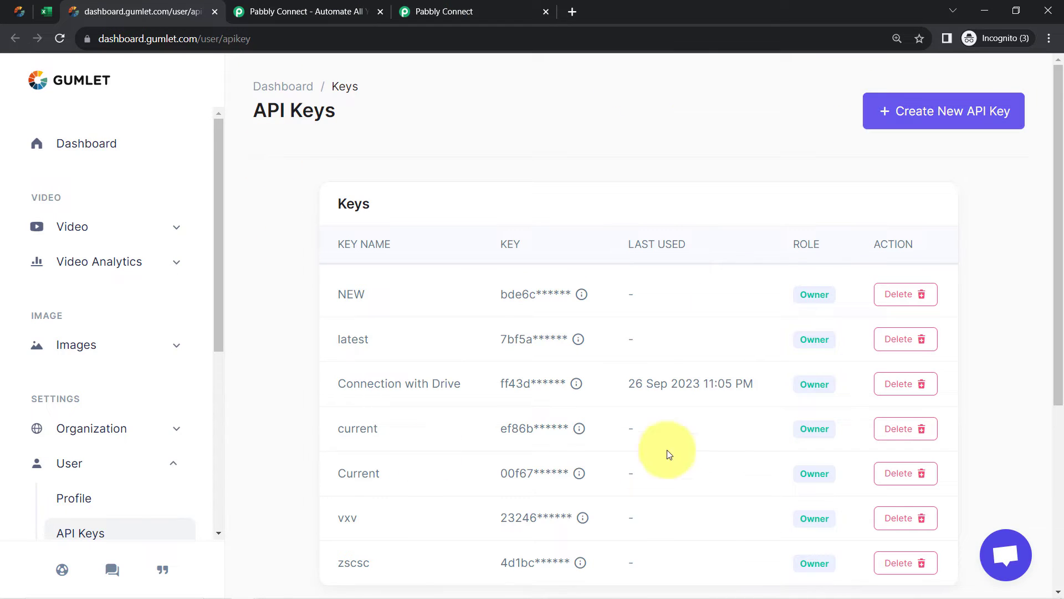
Step: Create an API key named "Connection with Pabbly Connect" with the Owner role and copy the key
{"action": "mouse_move", "coordinate": [574, 390]}
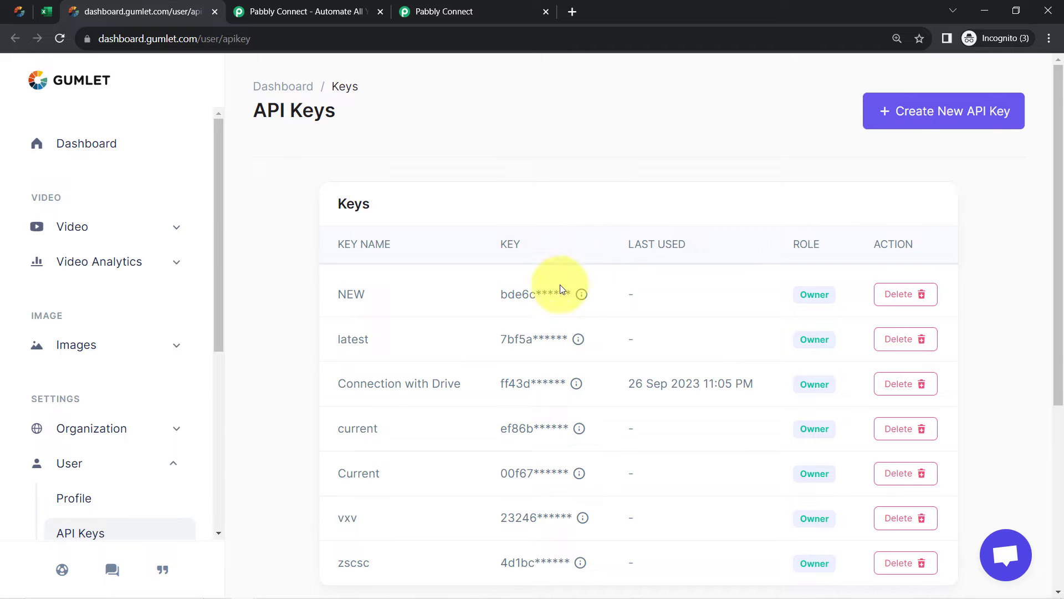
{"action": "left_click", "coordinate": [930, 113]}
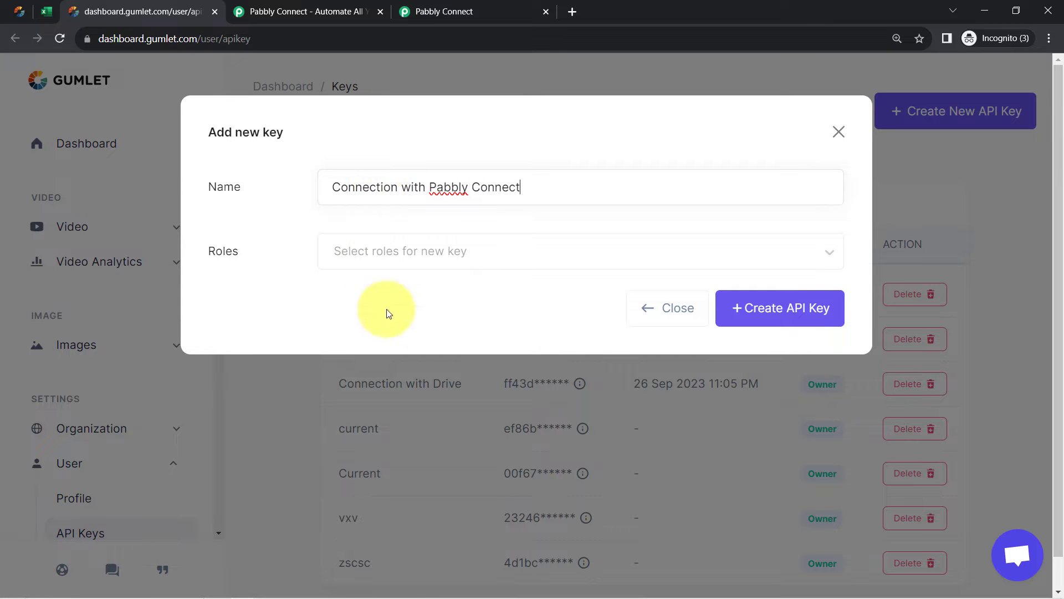
{"action": "left_click", "coordinate": [423, 244]}
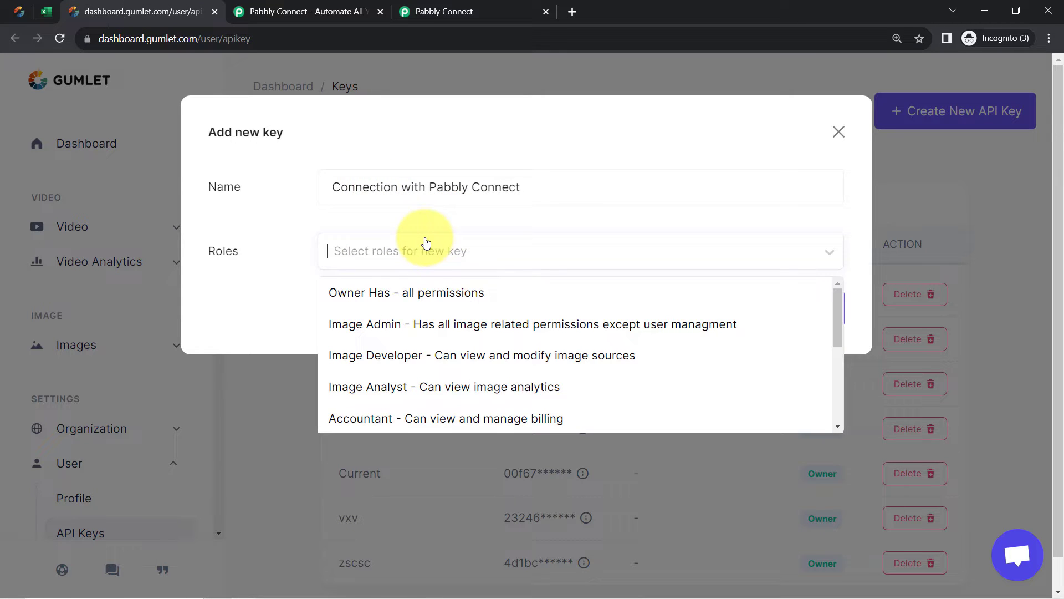
{"action": "left_click", "coordinate": [362, 293]}
{"action": "left_click", "coordinate": [755, 306]}
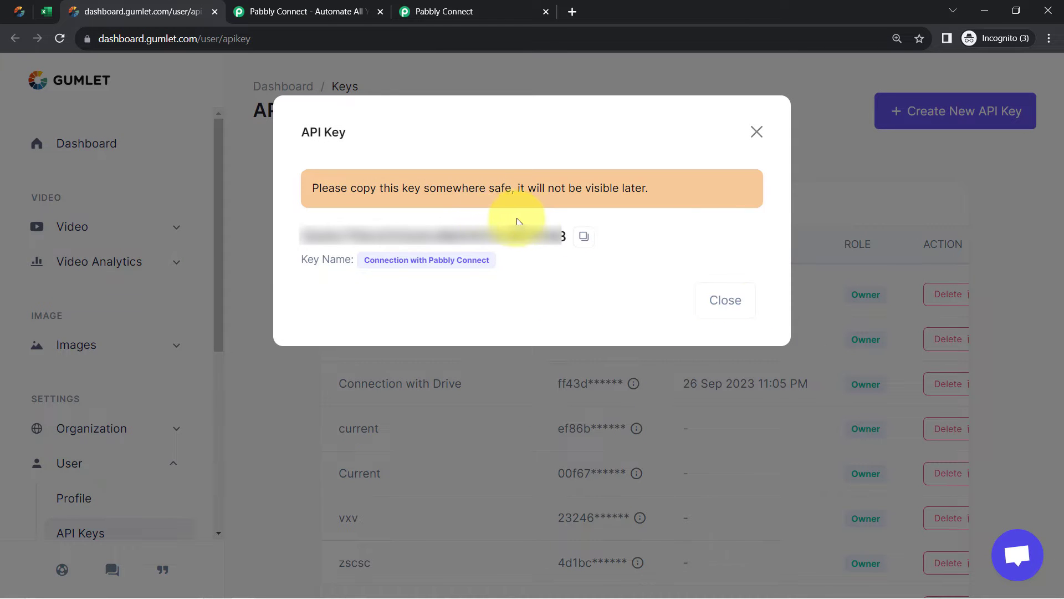
{"action": "left_click", "coordinate": [581, 239]}
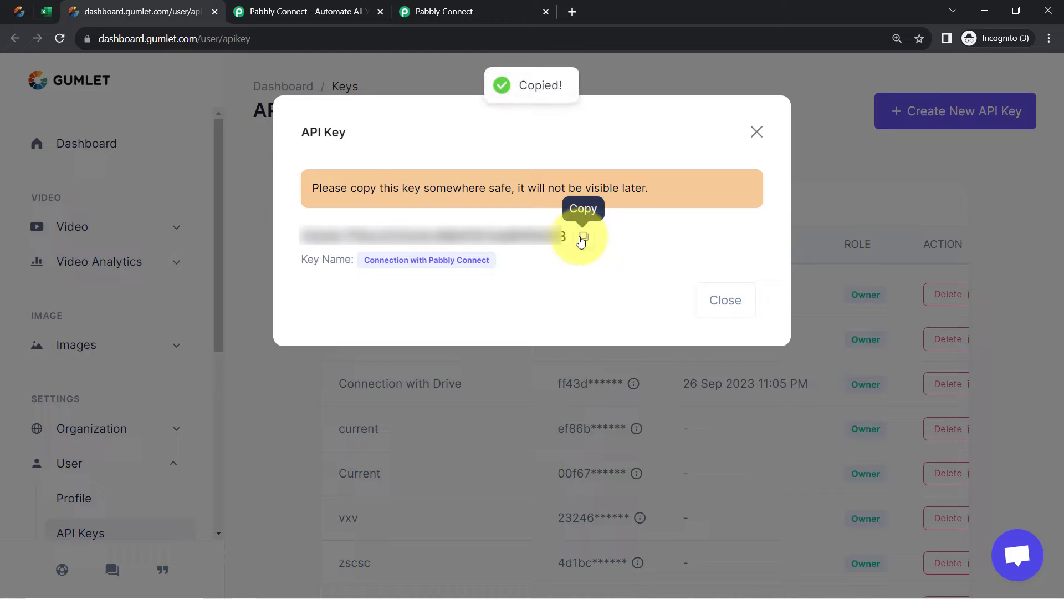
{"action": "left_click", "coordinate": [725, 296]}
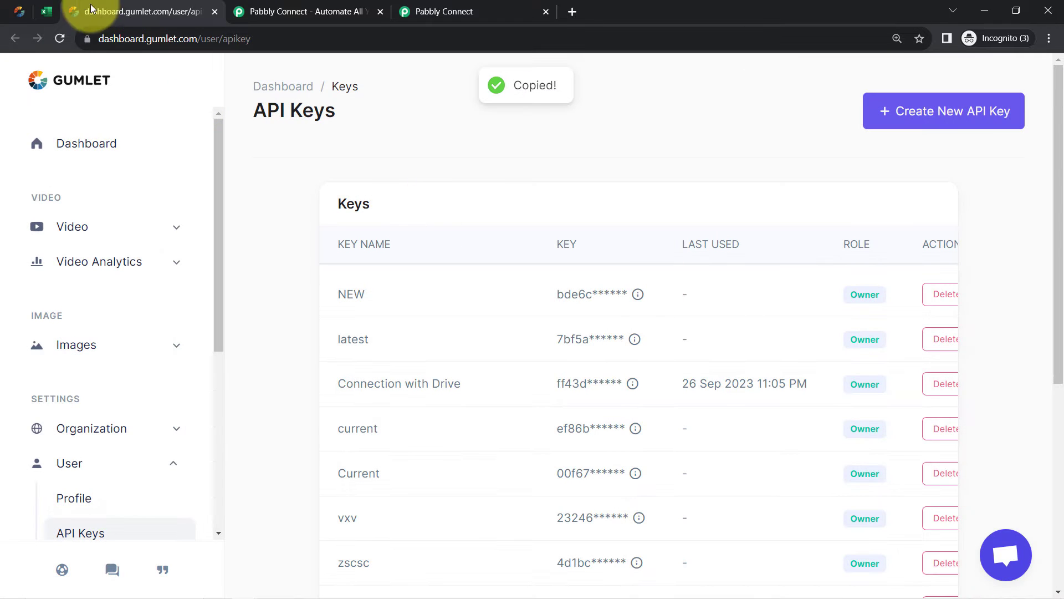
Step: Paste the copied API key as the new webhook's secret token and close the API Keys page
{"action": "left_click", "coordinate": [19, 11]}
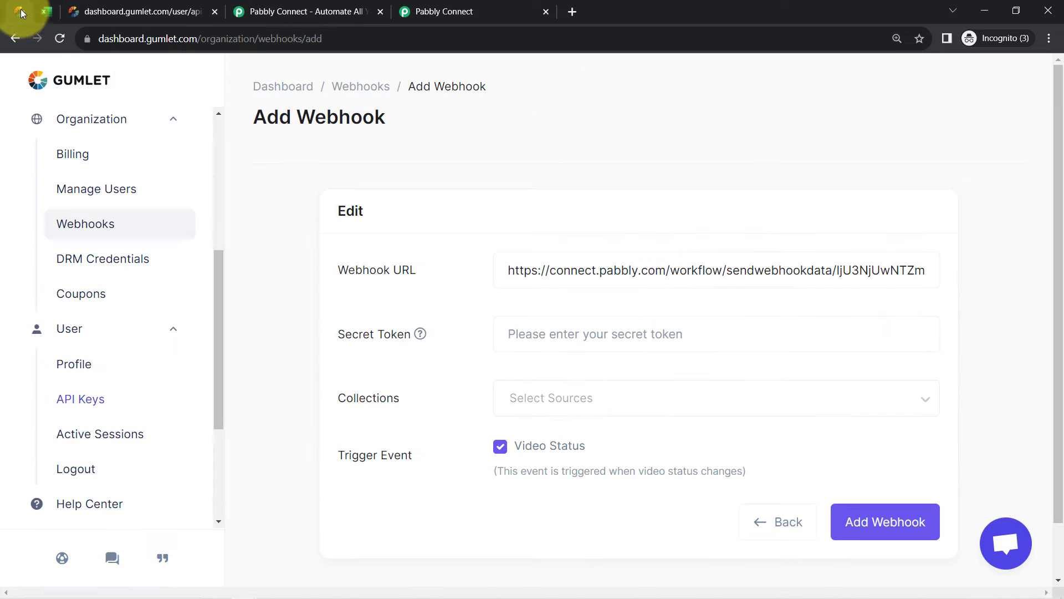
{"action": "left_click", "coordinate": [535, 342]}
{"action": "key", "text": "ctrl+v"}
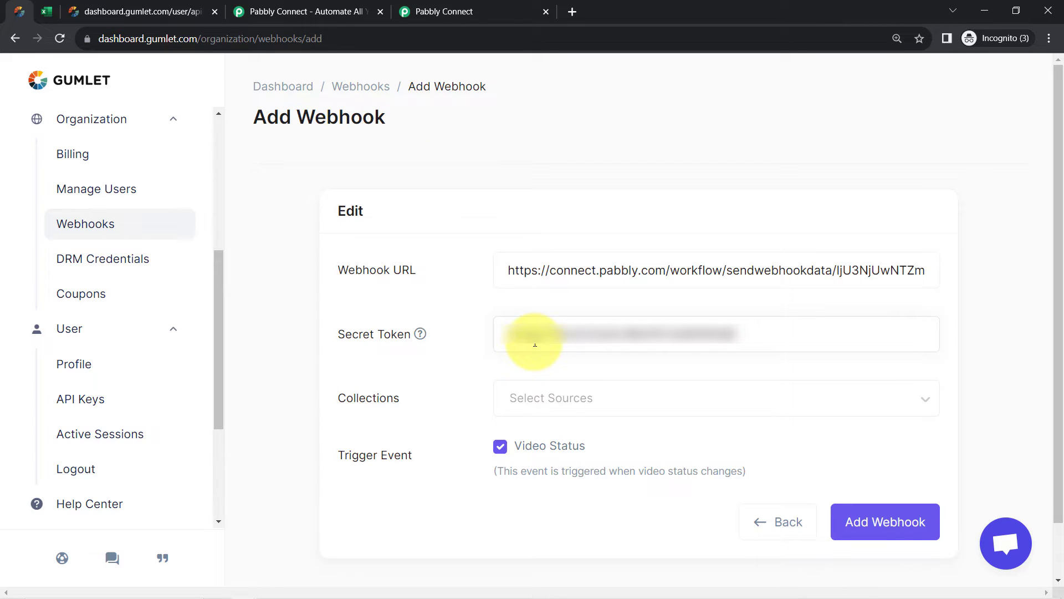
{"action": "left_click", "coordinate": [201, 11]}
{"action": "left_click", "coordinate": [215, 12]}
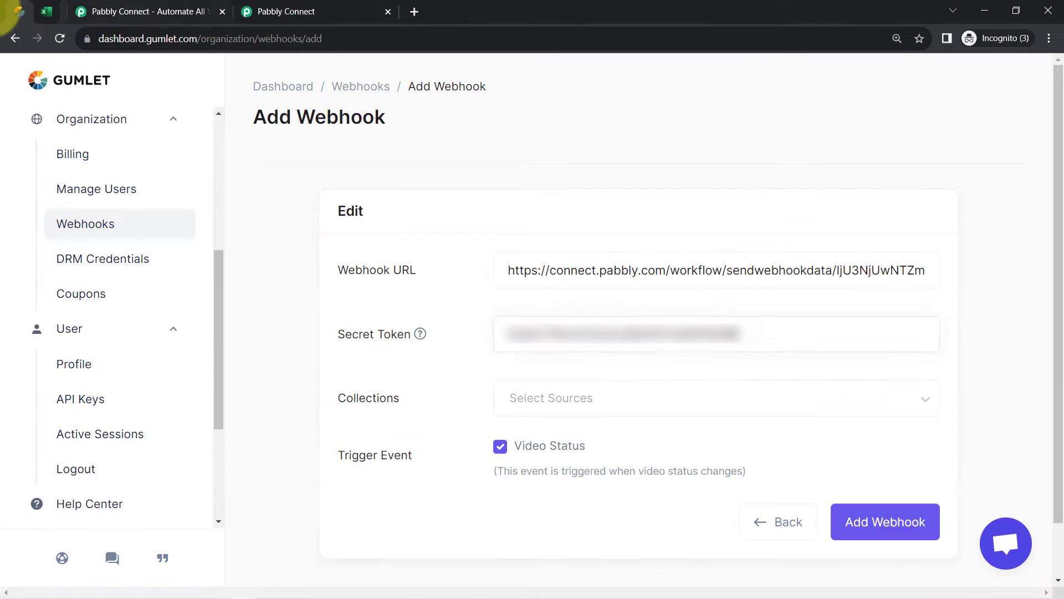
Step: Assign Demo Collection to the webhook with the Video Status trigger event and add the webhook
{"action": "left_click", "coordinate": [553, 400]}
{"action": "left_click", "coordinate": [553, 399]}
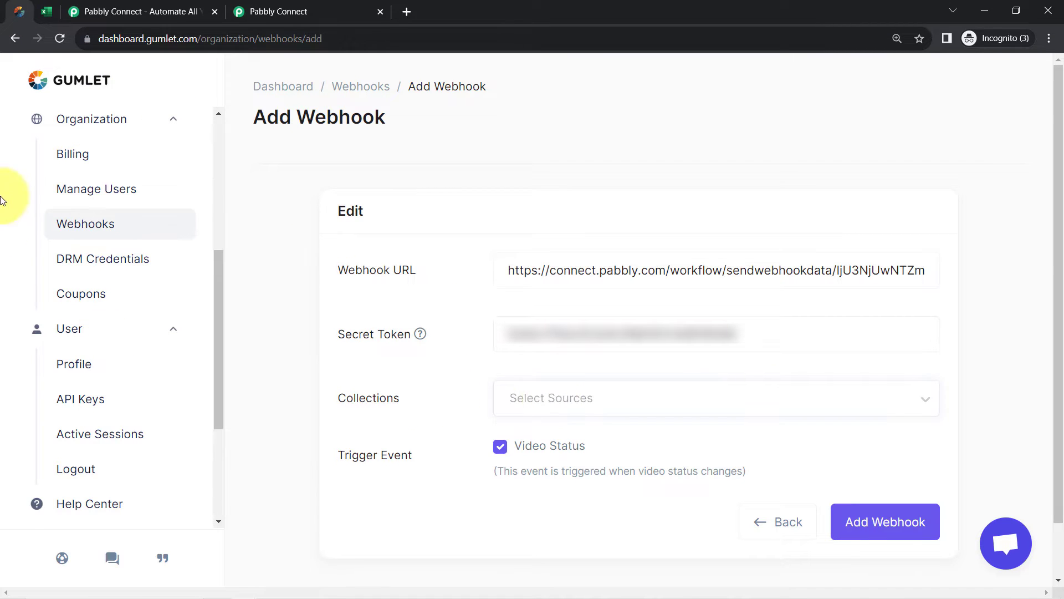
{"action": "left_click", "coordinate": [552, 400]}
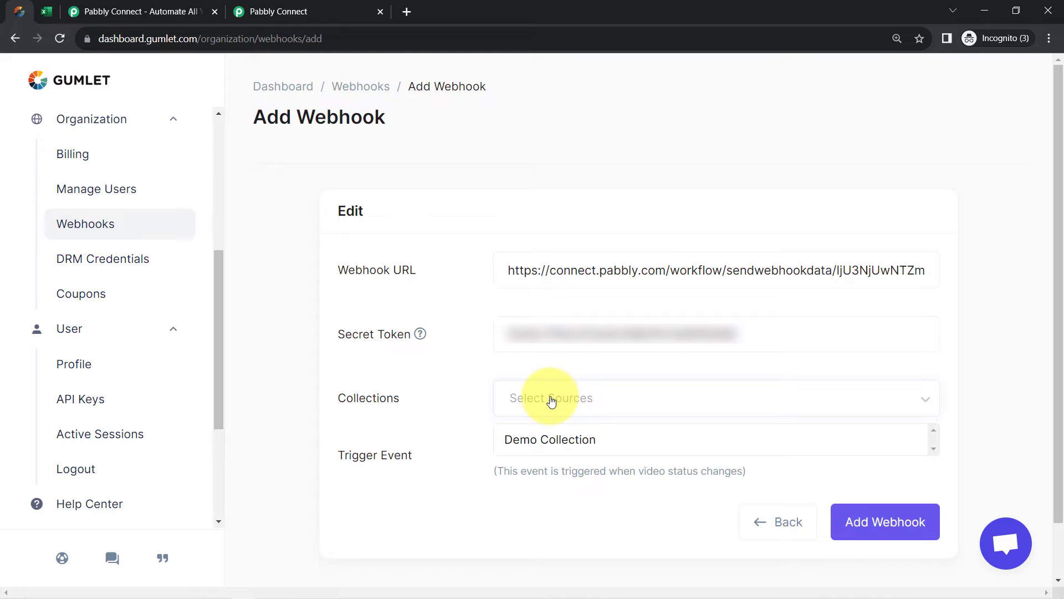
{"action": "left_click", "coordinate": [553, 440]}
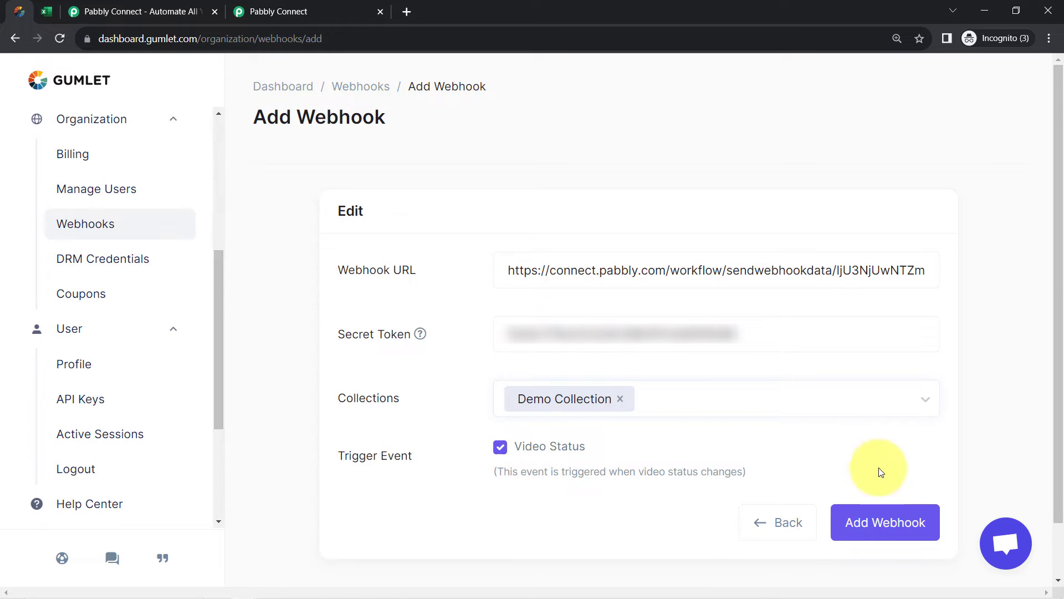
{"action": "left_click", "coordinate": [879, 524]}
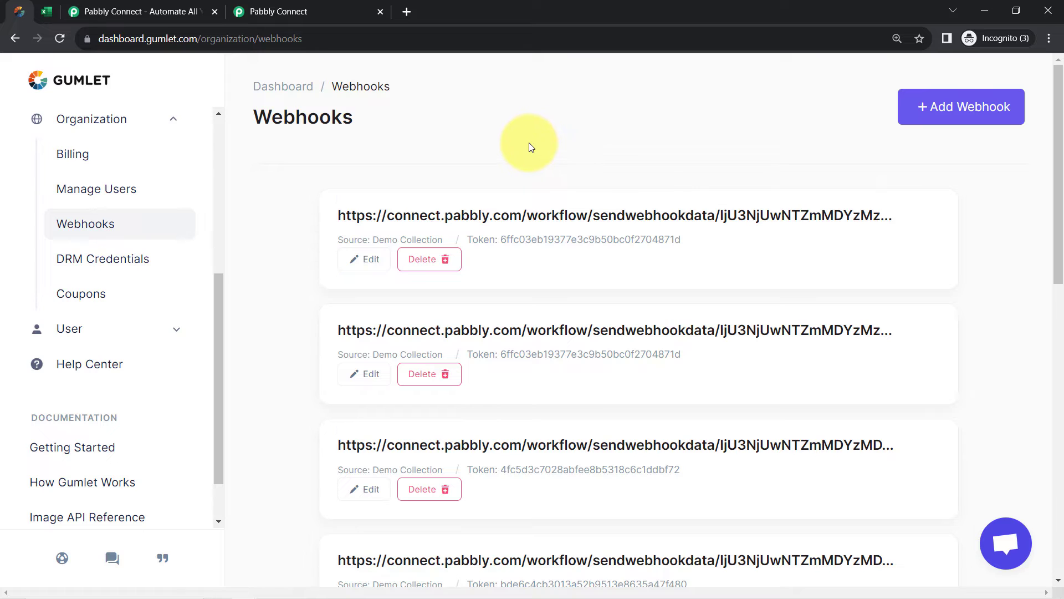
Step: Switch to Pabbly Connect and review the Gumlet trigger's webhook response status and its test submission note
{"action": "left_click", "coordinate": [324, 10]}
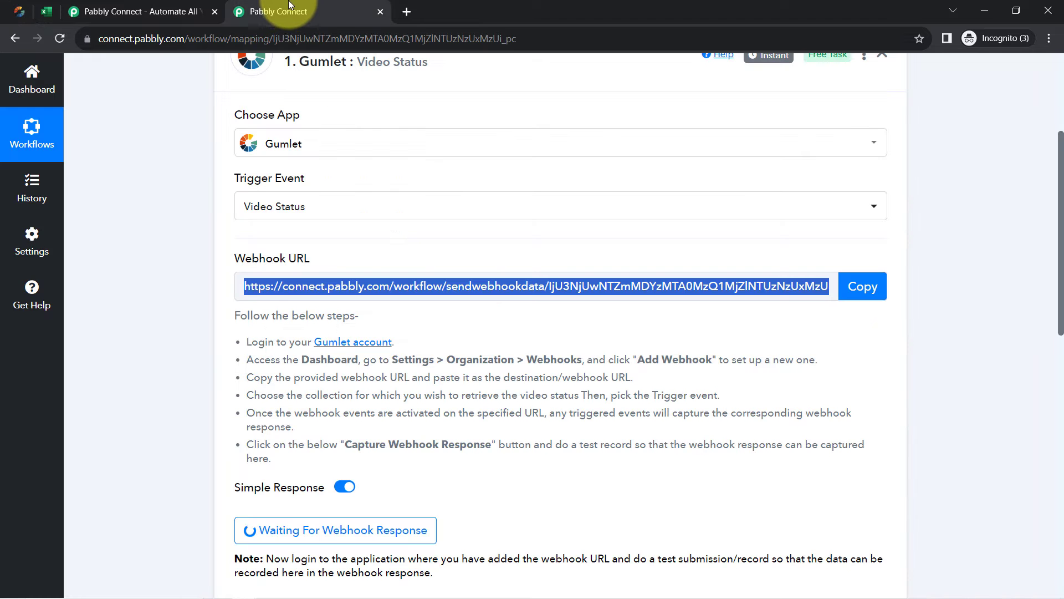
{"action": "left_click_drag", "start_coordinate": [1062, 254], "coordinate": [1053, 329]}
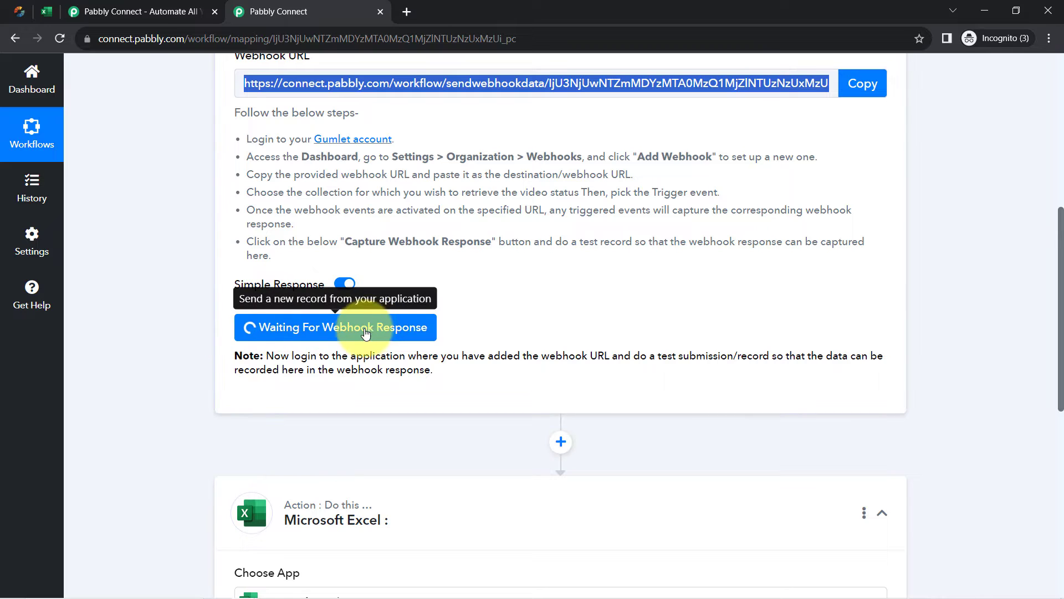
{"action": "left_click_drag", "start_coordinate": [286, 356], "coordinate": [426, 366]}
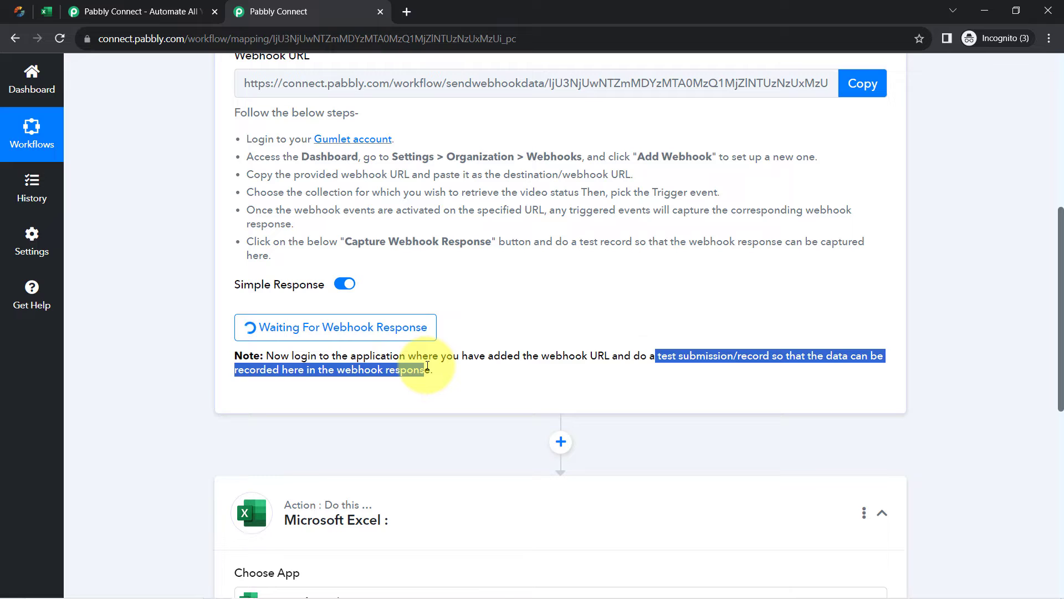
{"action": "left_click", "coordinate": [427, 366]}
{"action": "left_click_drag", "start_coordinate": [639, 357], "coordinate": [752, 358]}
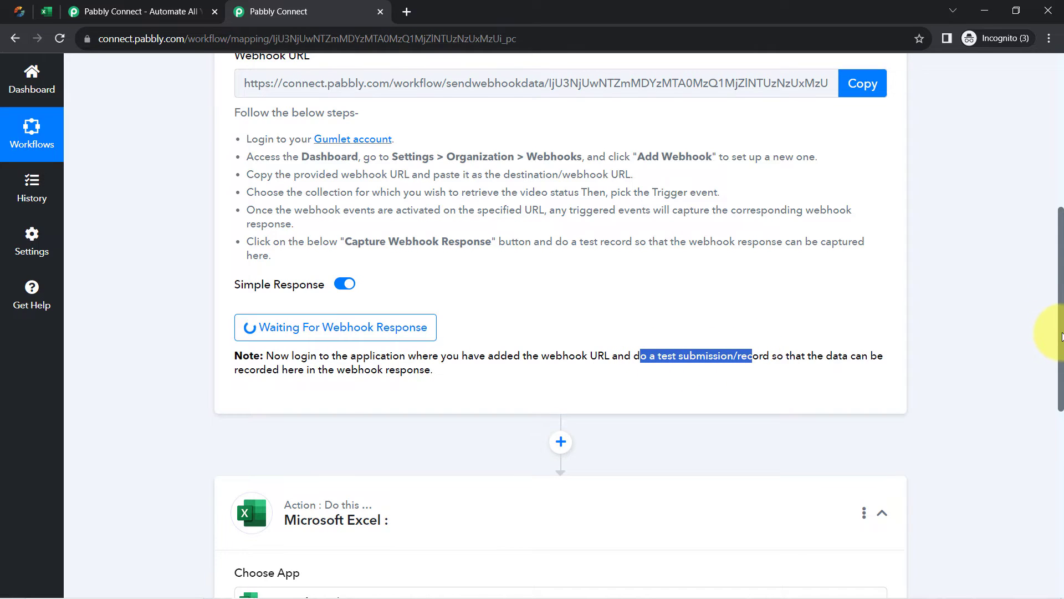
{"action": "left_click_drag", "start_coordinate": [1062, 335], "coordinate": [1041, 192]}
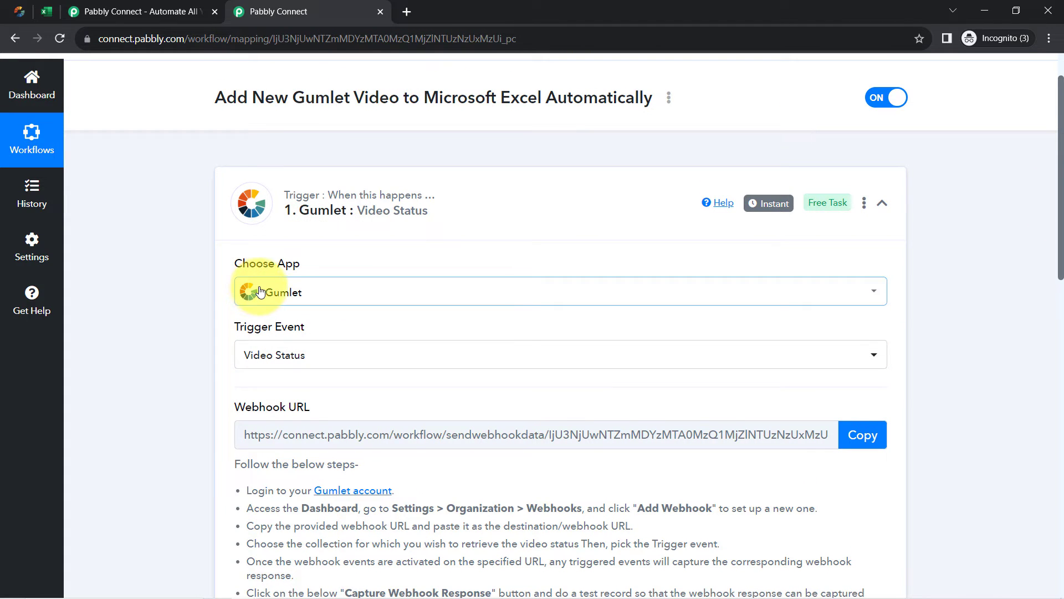
{"action": "scroll", "coordinate": [178, 318], "scroll_direction": "down", "scroll_amount": 3}
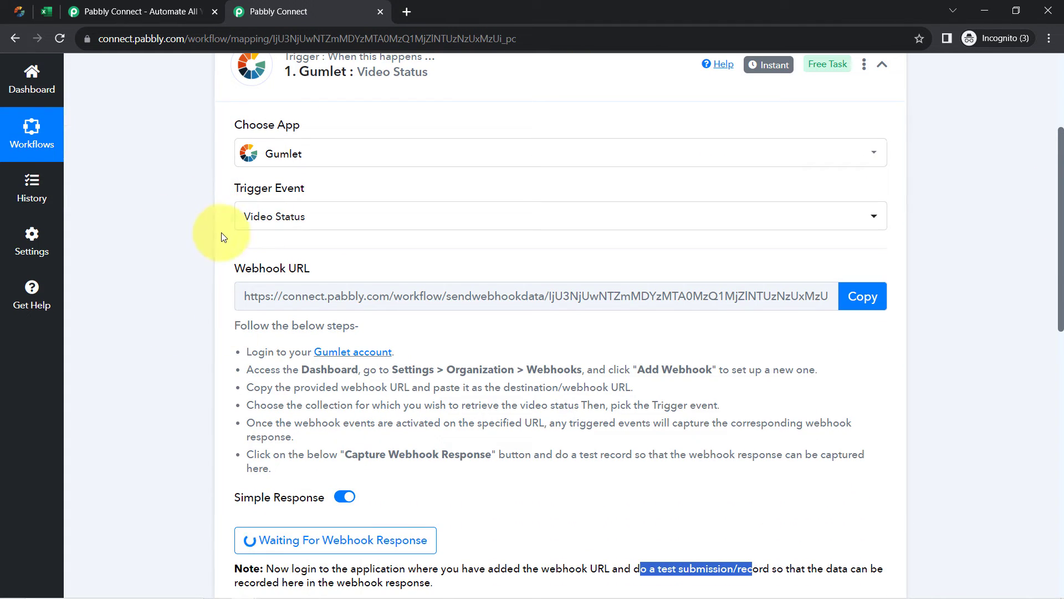
{"action": "left_click", "coordinate": [17, 10]}
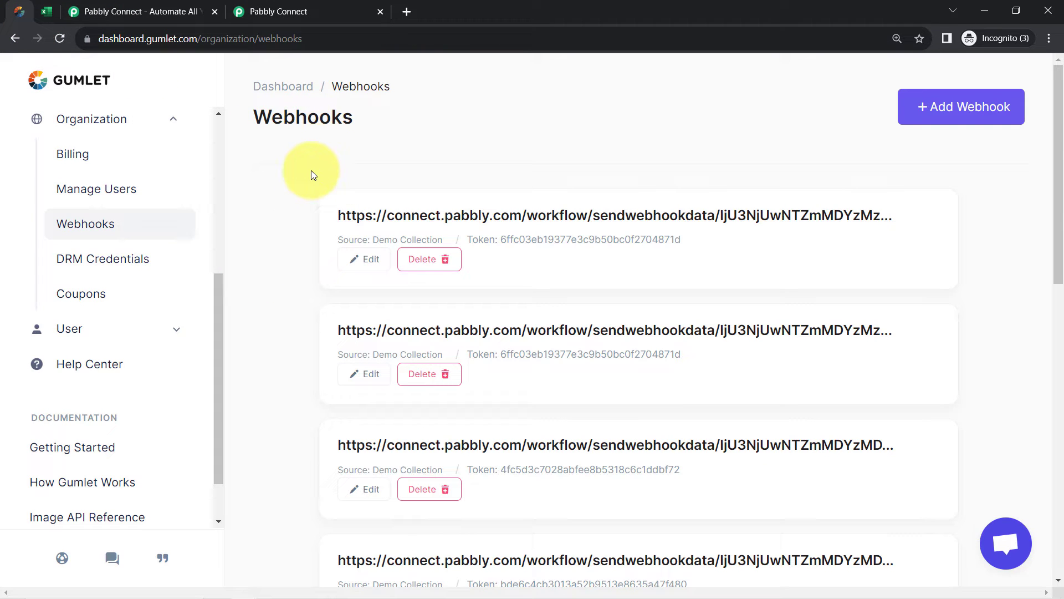
{"action": "left_click", "coordinate": [285, 10]}
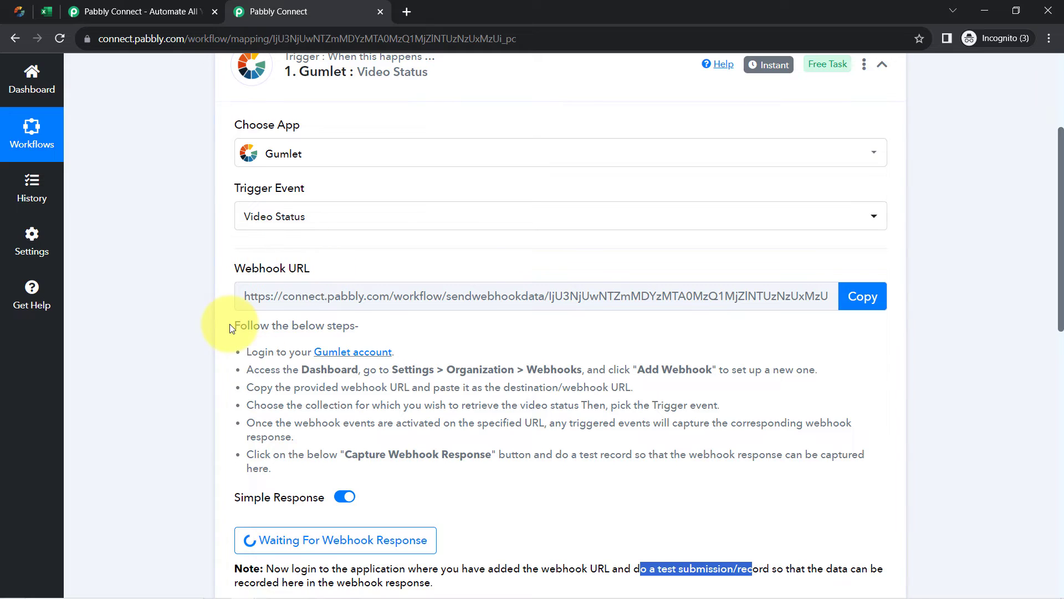
{"action": "scroll", "coordinate": [232, 327], "scroll_direction": "down", "scroll_amount": 5}
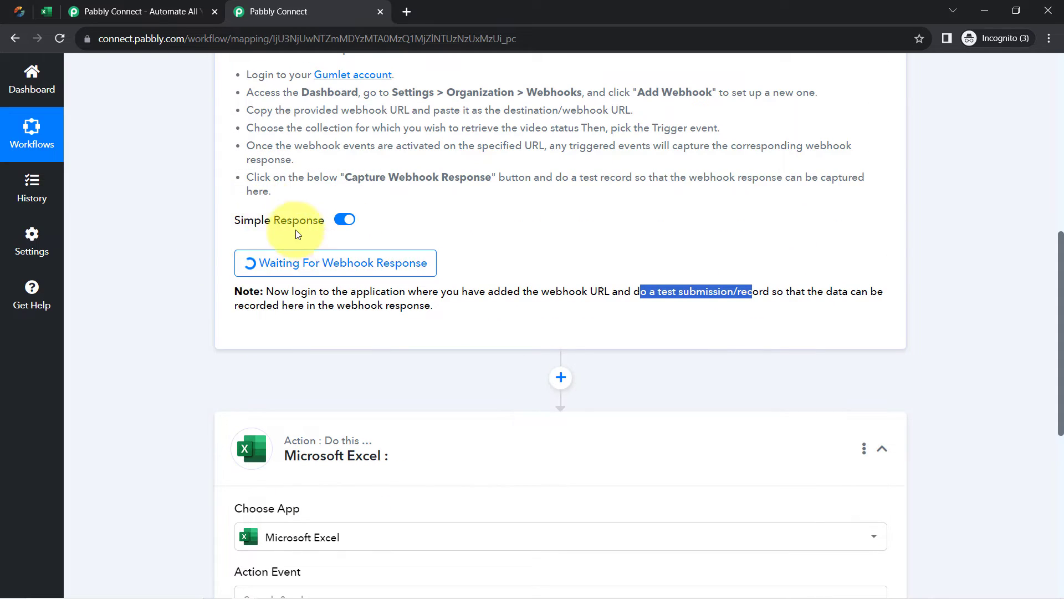
Step: Switch to Gumlet and open the Video CMS page listing the Demo Collection's videos
{"action": "left_click", "coordinate": [18, 11]}
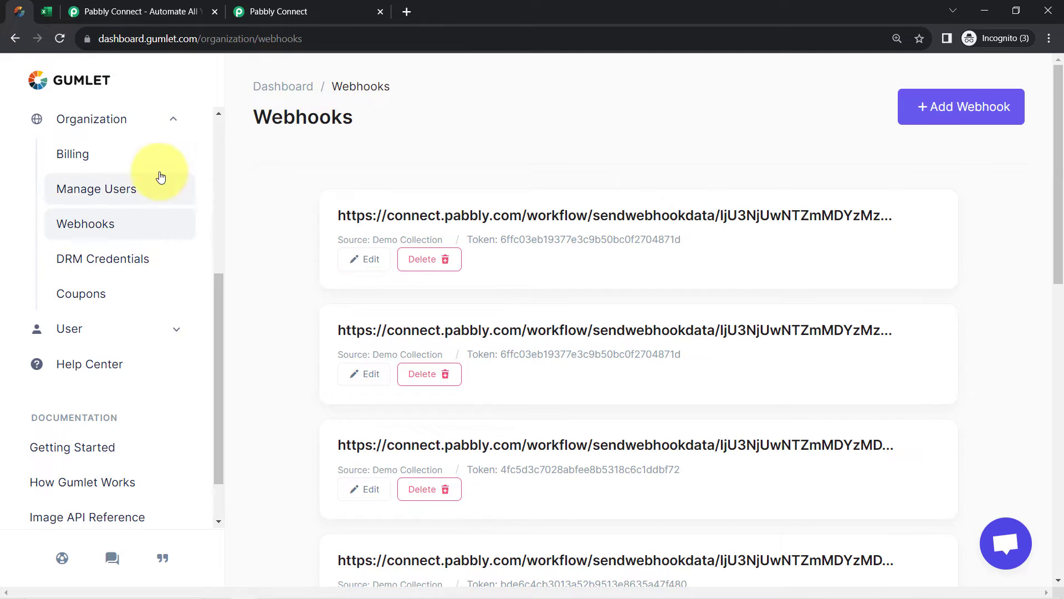
{"action": "scroll", "coordinate": [98, 119], "scroll_direction": "down", "scroll_amount": 1}
{"action": "scroll", "coordinate": [189, 226], "scroll_direction": "up", "scroll_amount": 1}
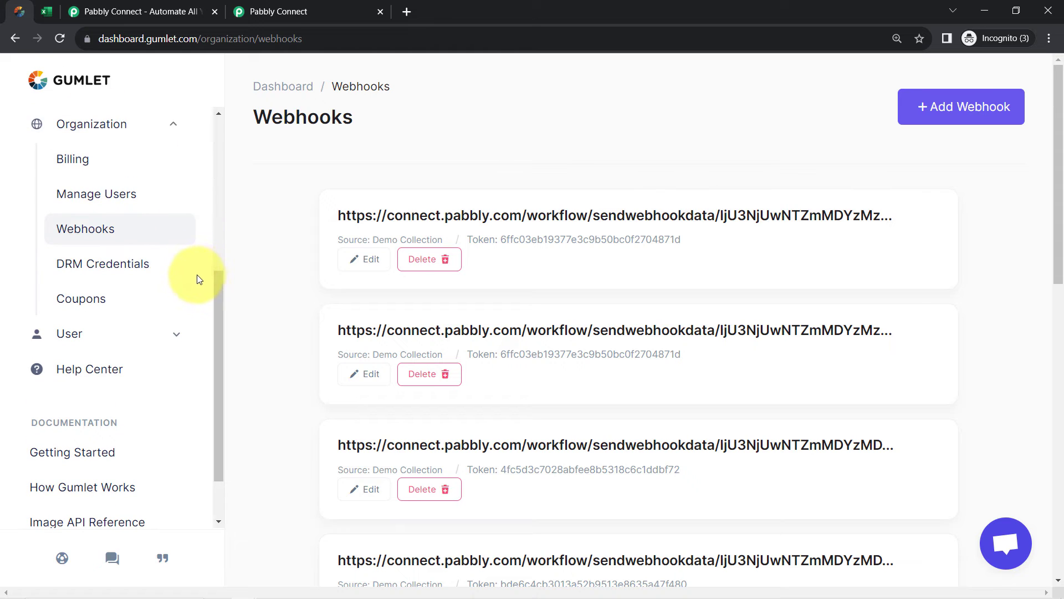
{"action": "left_click_drag", "start_coordinate": [219, 292], "coordinate": [227, 88]}
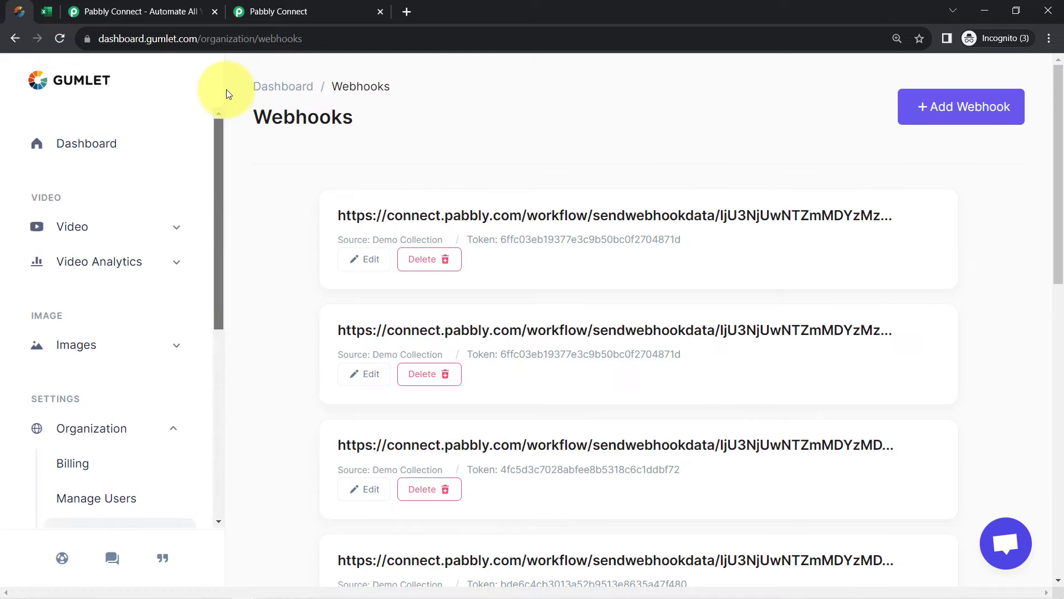
{"action": "left_click", "coordinate": [131, 233]}
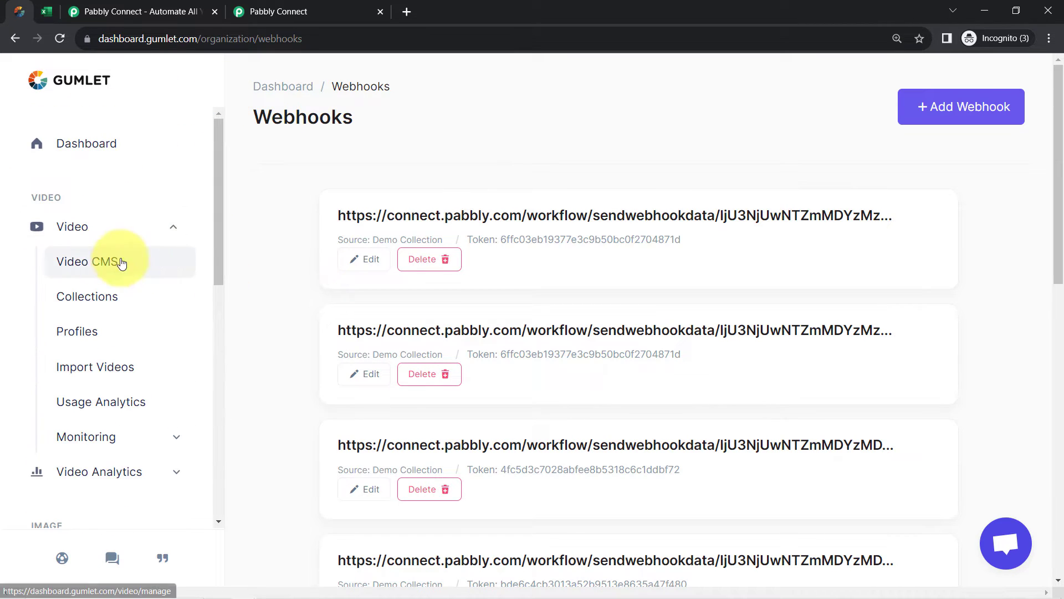
{"action": "left_click", "coordinate": [119, 261]}
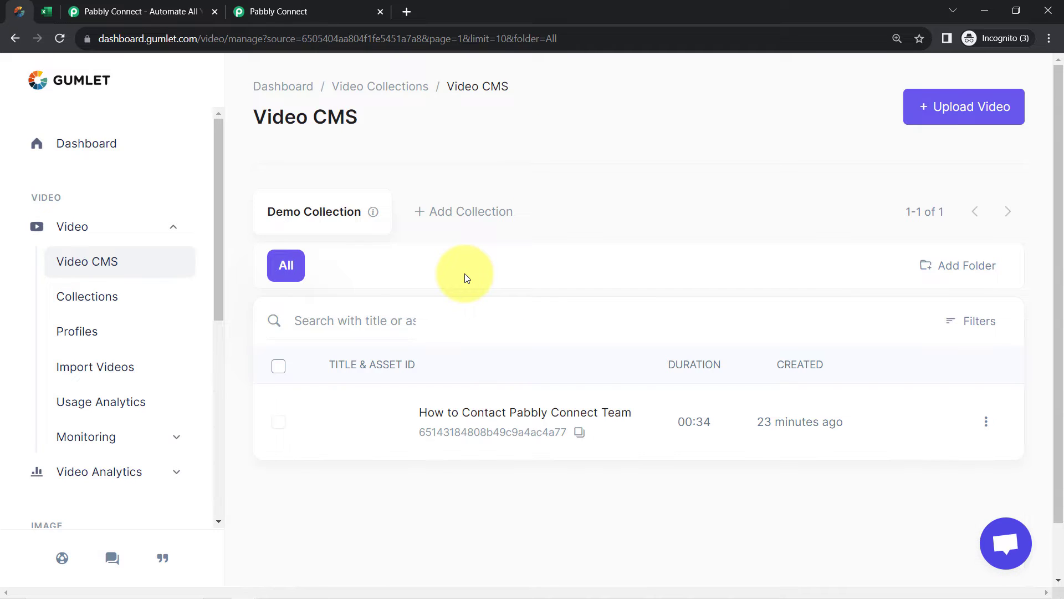
{"action": "mouse_move", "coordinate": [911, 405]}
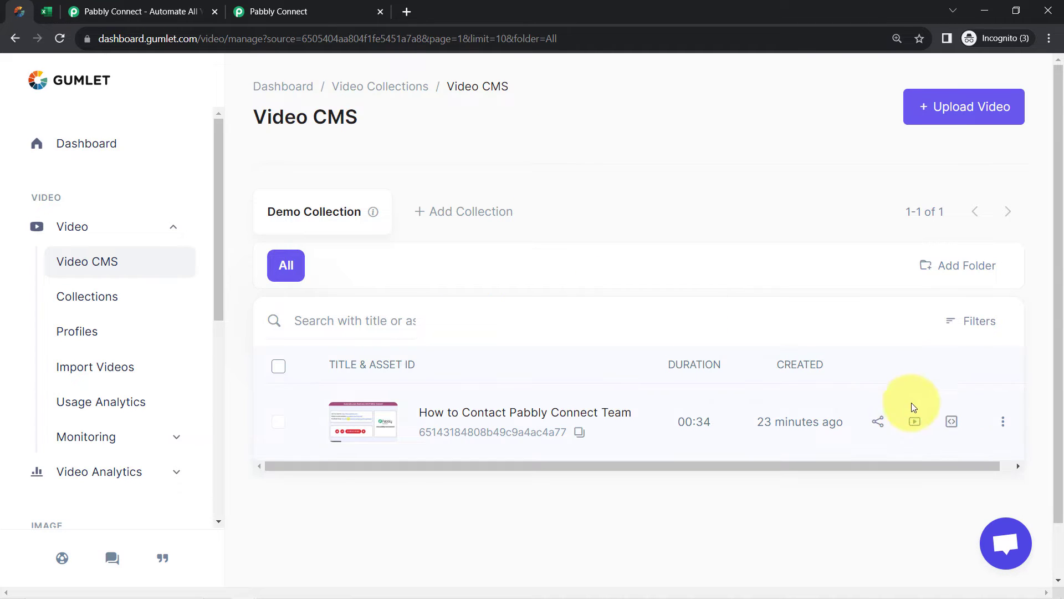
Step: Delete the "How to Contact Pabbly Connect Team" video from the Demo Collection and confirm the deletion
{"action": "left_click", "coordinate": [1003, 422]}
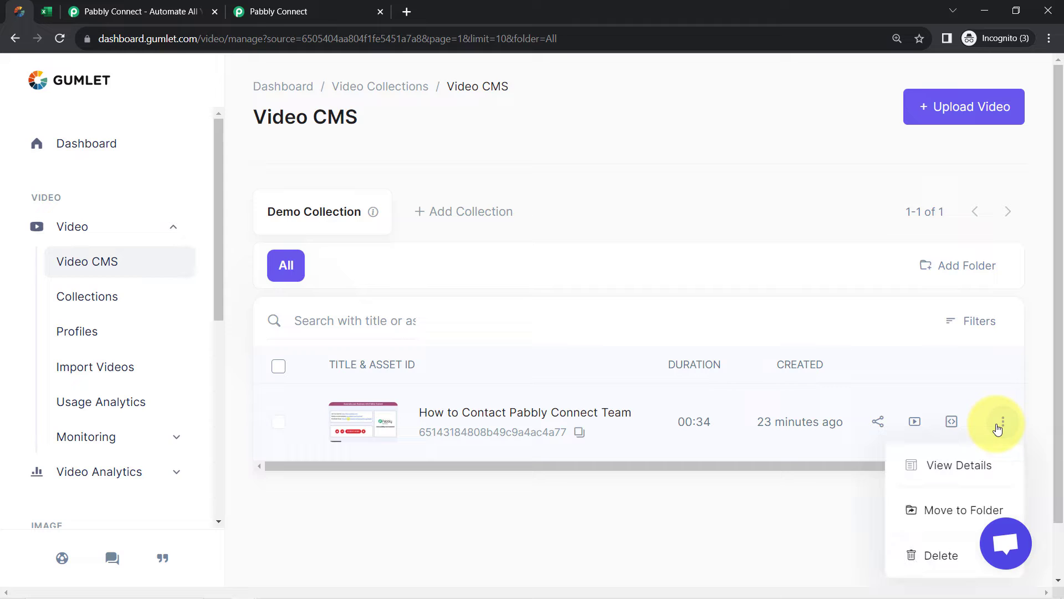
{"action": "left_click", "coordinate": [941, 557]}
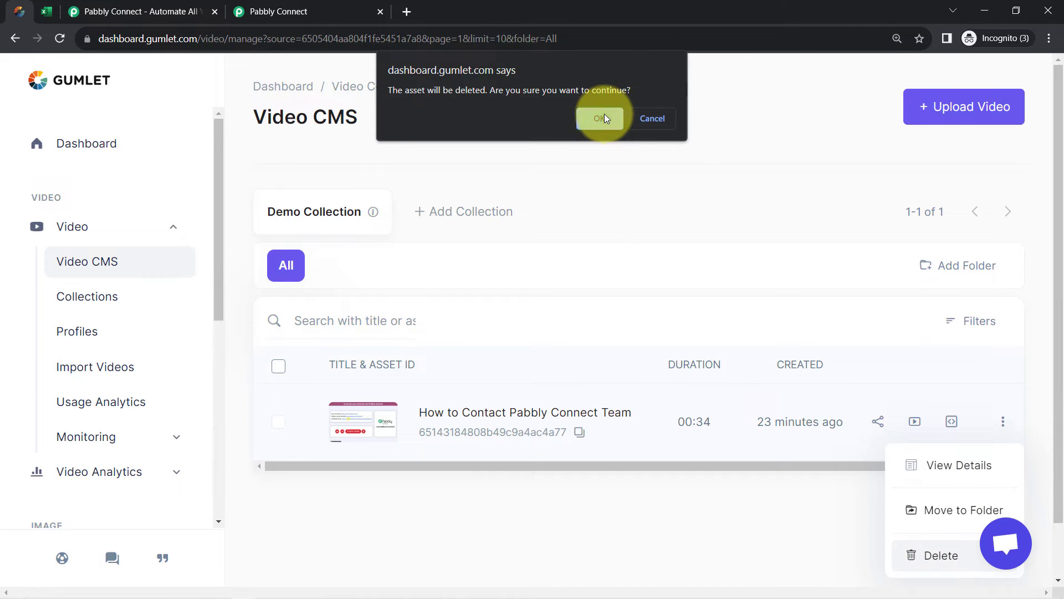
{"action": "left_click", "coordinate": [604, 114]}
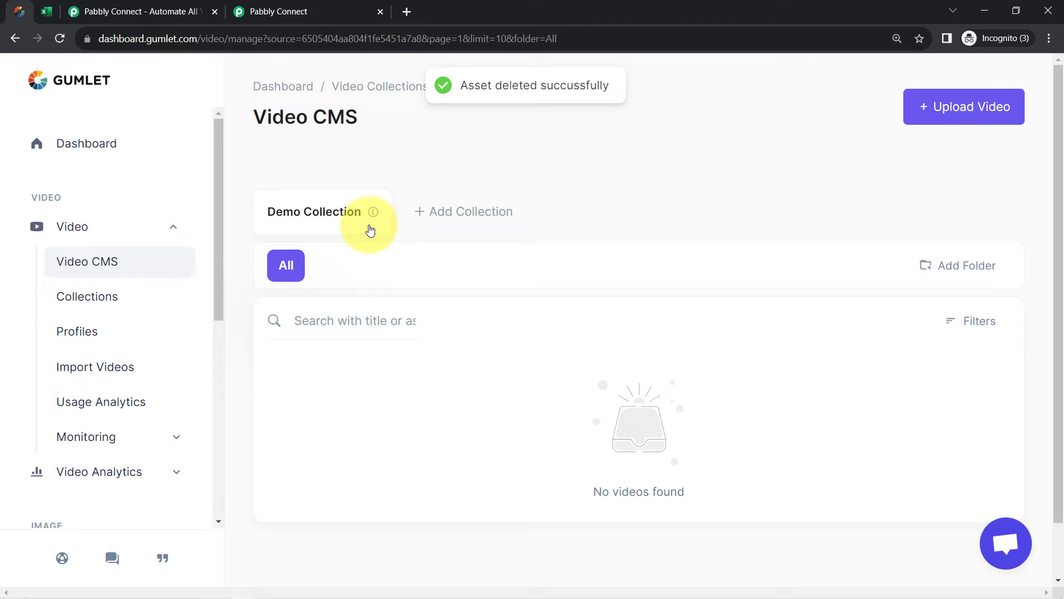
Step: Switch to Pabbly Connect, check the Type value in the captured response, and recapture the Gumlet trigger's webhook response
{"action": "left_click", "coordinate": [239, 5]}
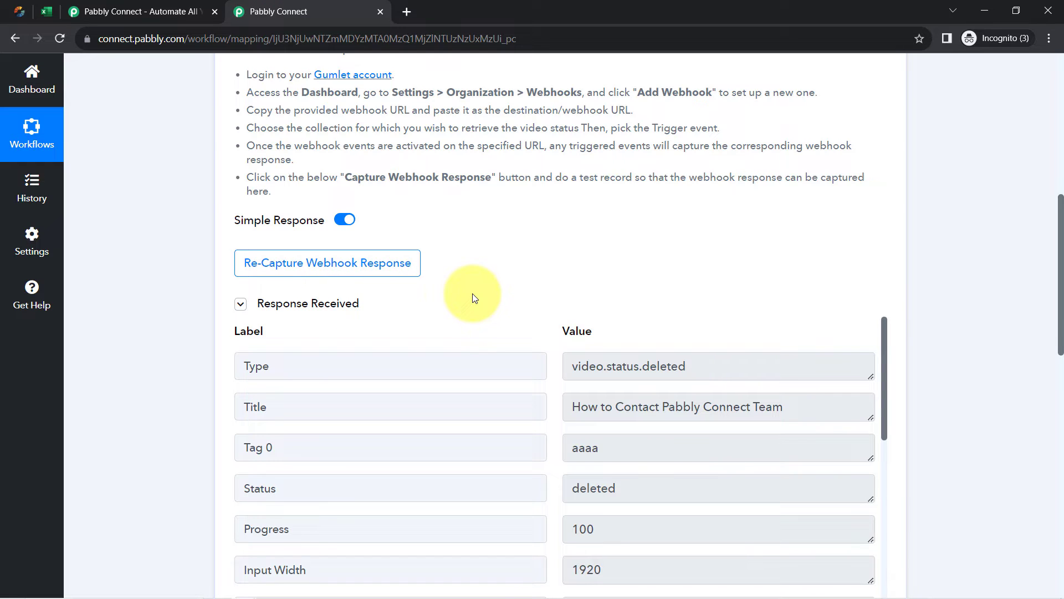
{"action": "left_click", "coordinate": [314, 305]}
{"action": "left_click", "coordinate": [313, 305]}
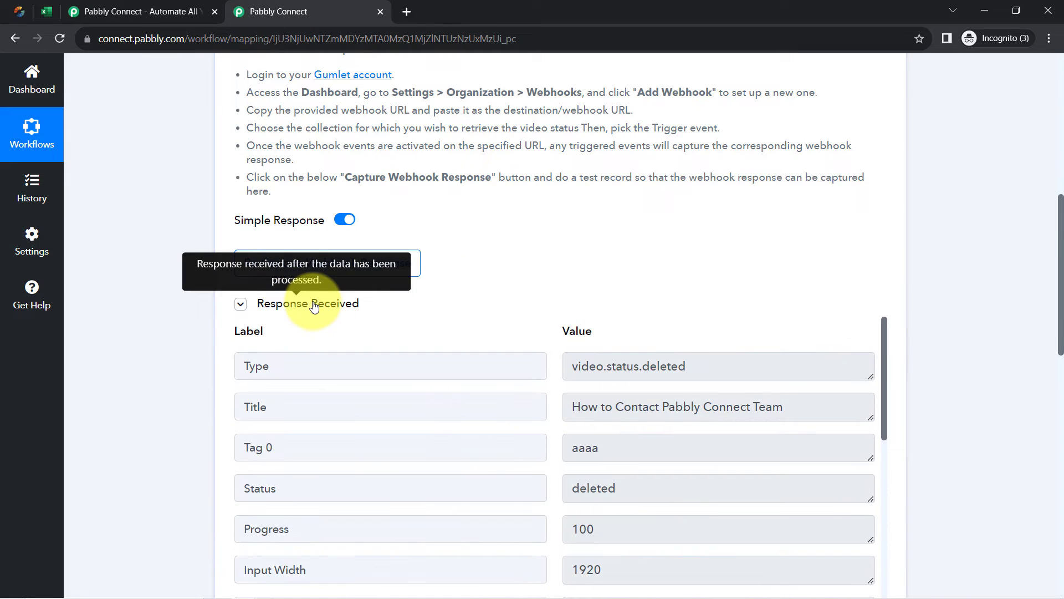
{"action": "left_click_drag", "start_coordinate": [270, 366], "coordinate": [258, 364]}
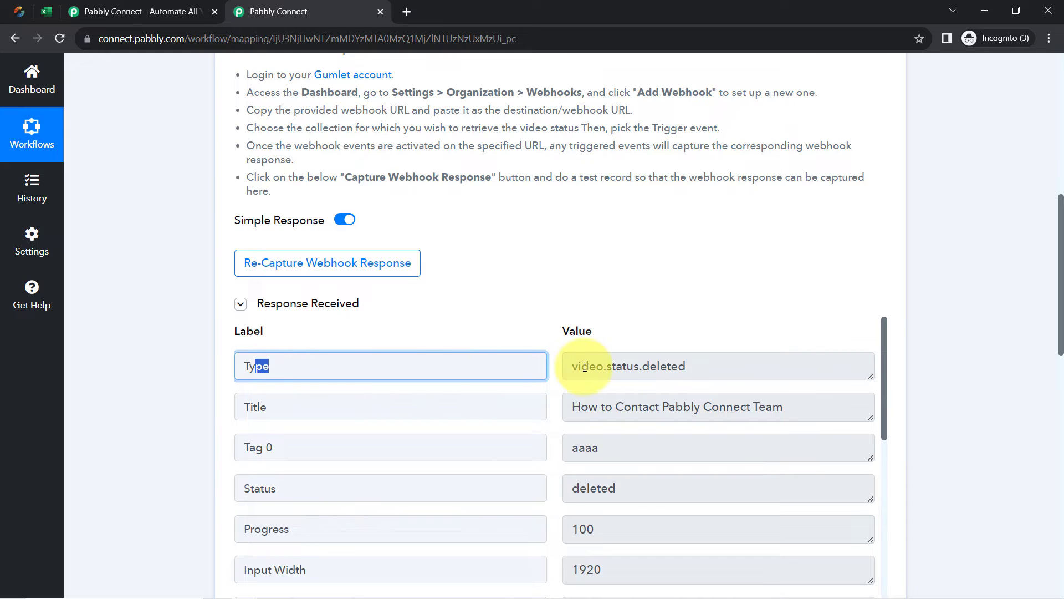
{"action": "left_click_drag", "start_coordinate": [585, 367], "coordinate": [659, 367]}
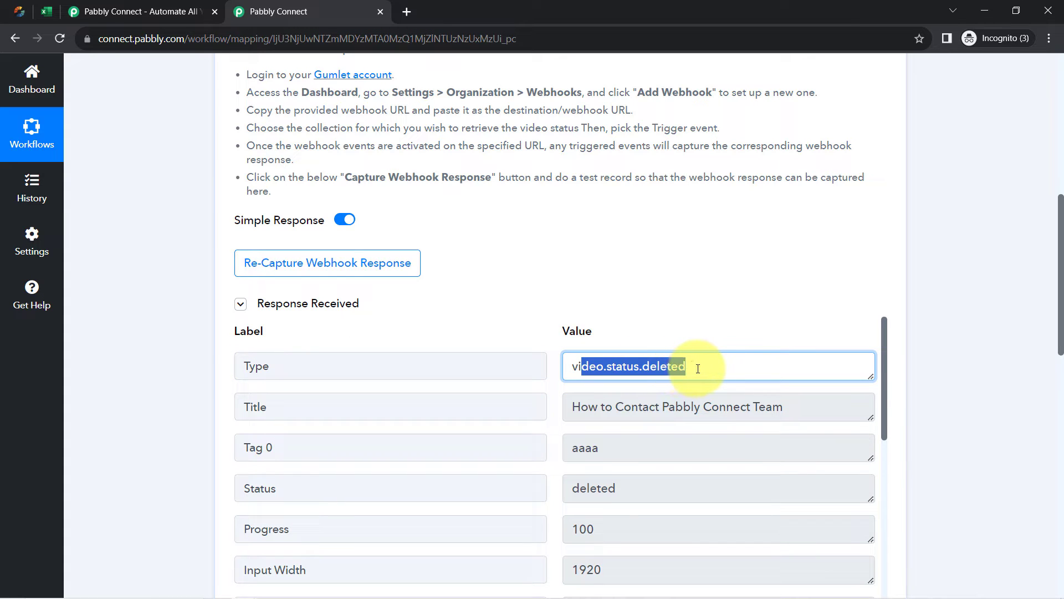
{"action": "left_click", "coordinate": [287, 265]}
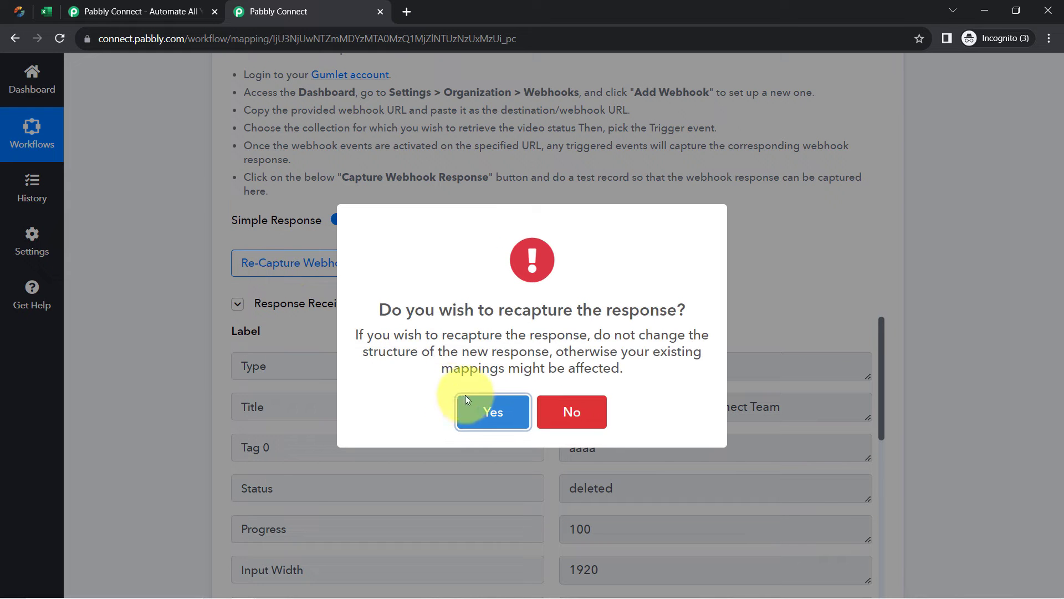
{"action": "left_click", "coordinate": [493, 410]}
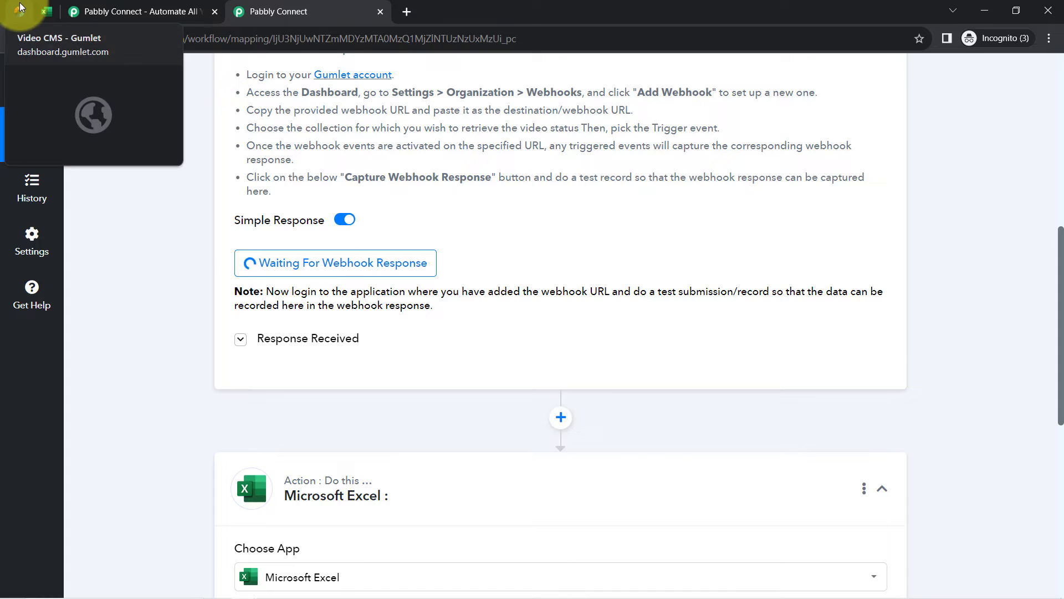
Step: Switch to Gumlet and start adding a new video to the Demo Collection
{"action": "left_click", "coordinate": [19, 7]}
{"action": "left_click", "coordinate": [953, 104]}
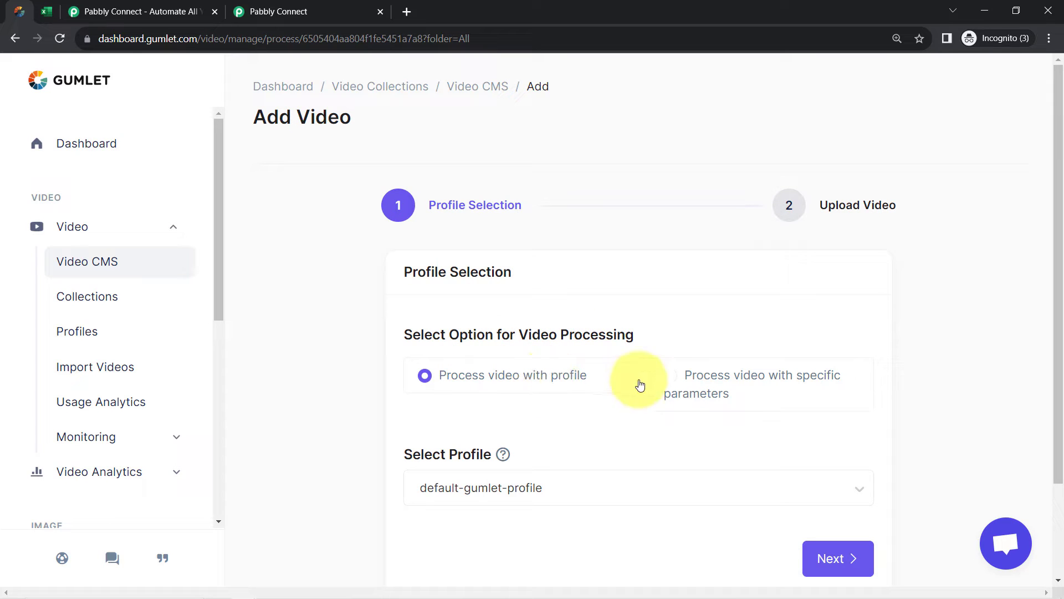
{"action": "left_click", "coordinate": [749, 398]}
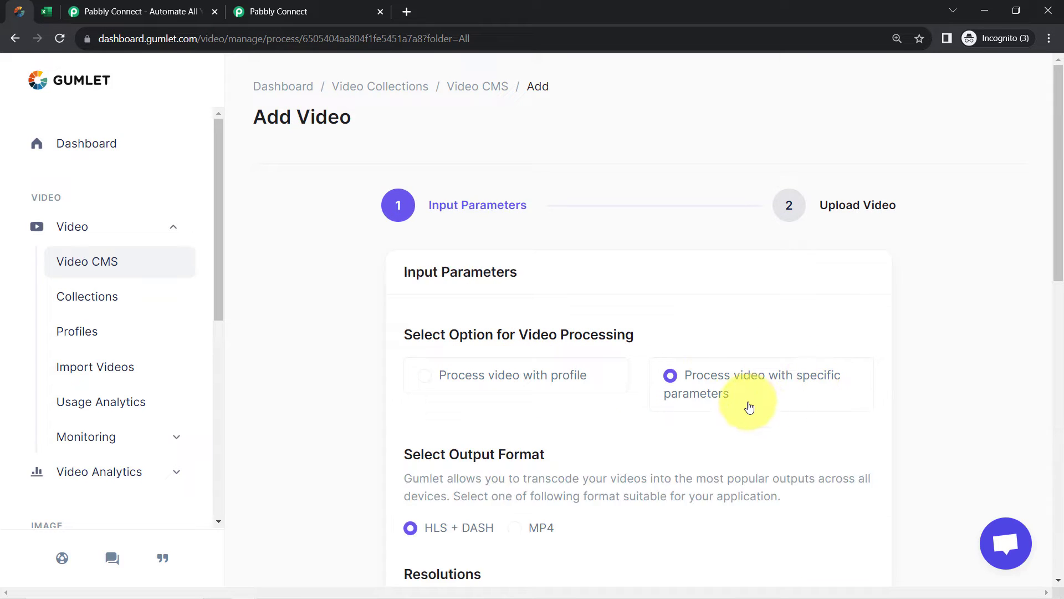
{"action": "scroll", "coordinate": [672, 294], "scroll_direction": "down", "scroll_amount": 1}
{"action": "scroll", "coordinate": [671, 294], "scroll_direction": "down", "scroll_amount": 2}
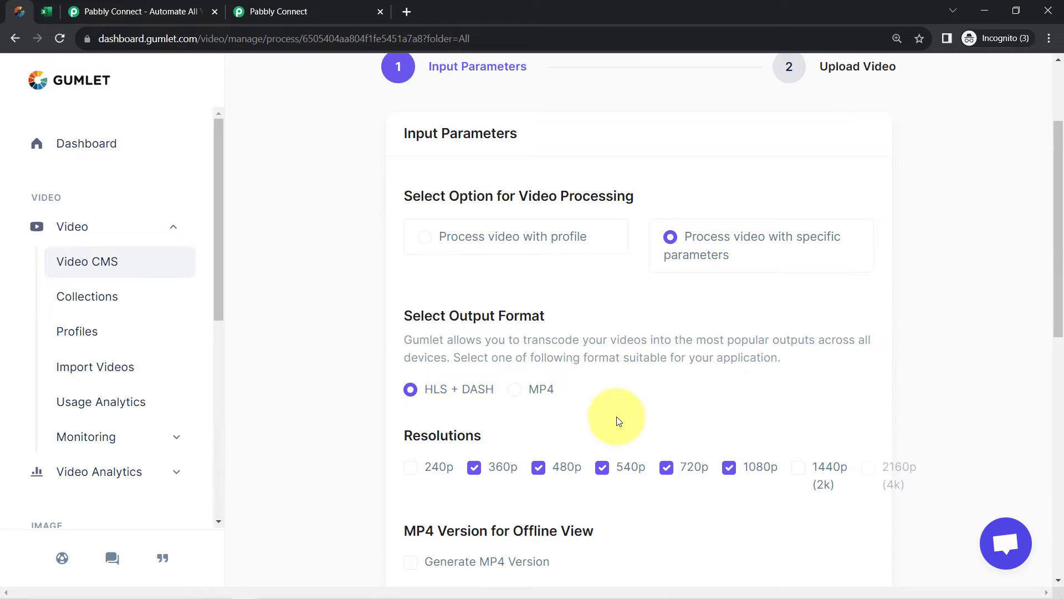
{"action": "scroll", "coordinate": [584, 437], "scroll_direction": "up", "scroll_amount": 1}
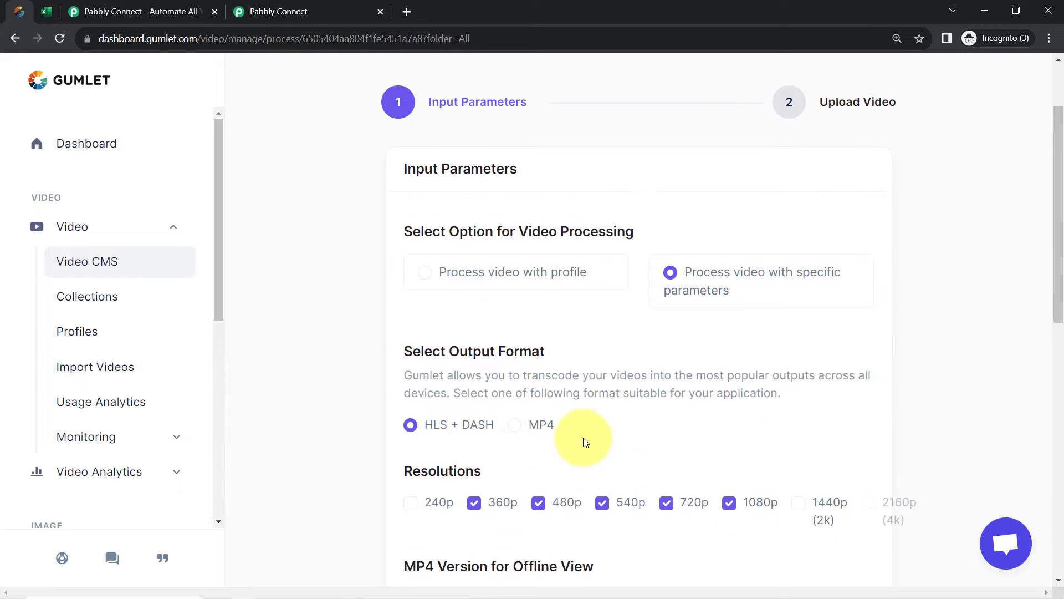
{"action": "scroll", "coordinate": [601, 499], "scroll_direction": "down", "scroll_amount": 1}
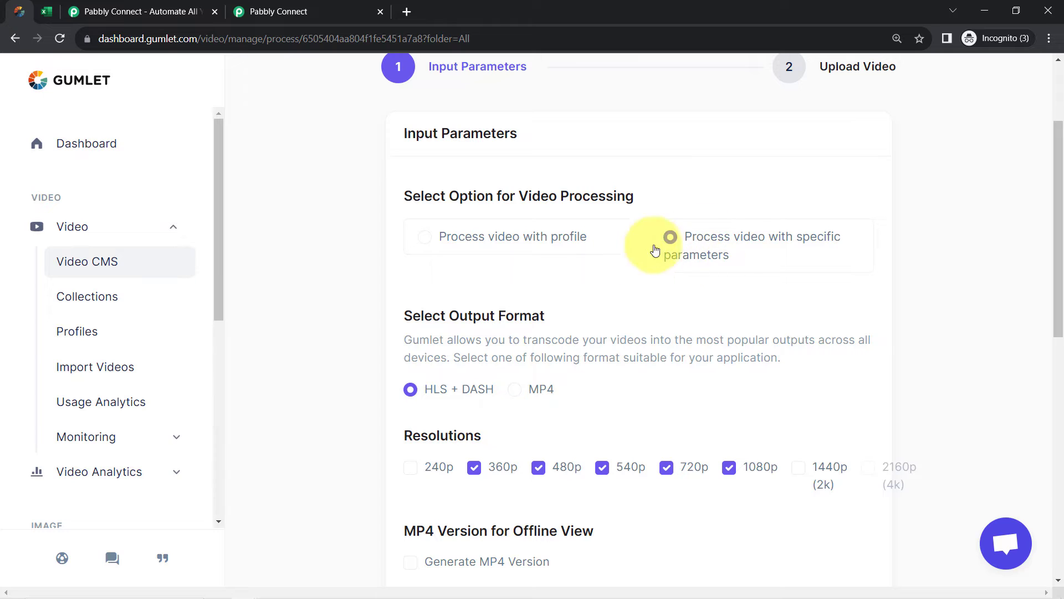
{"action": "scroll", "coordinate": [554, 238], "scroll_direction": "up", "scroll_amount": 3}
{"action": "left_click", "coordinate": [476, 389]}
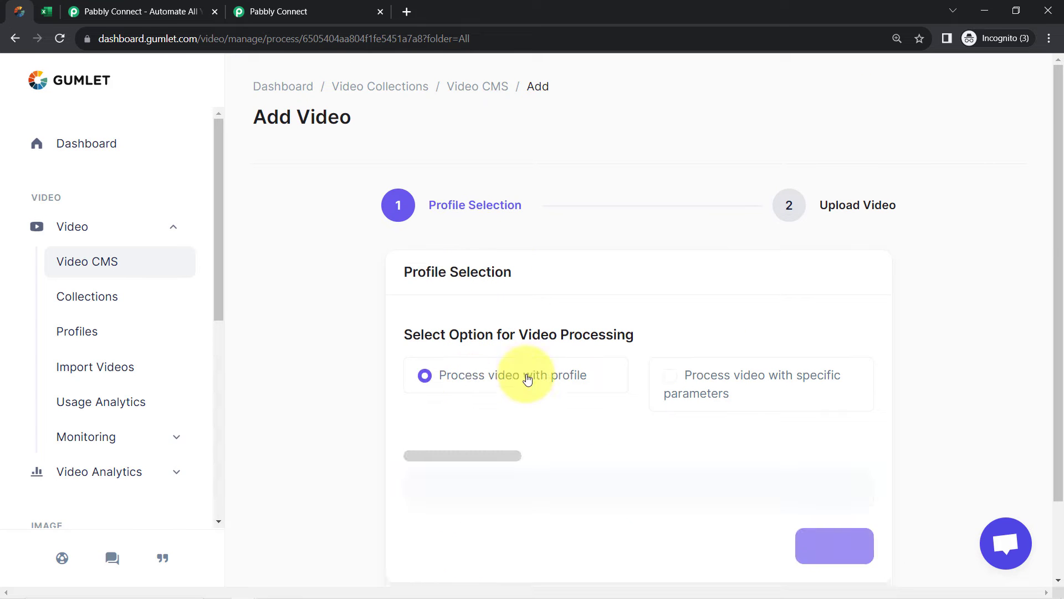
Step: Choose default-gumlet-profile as the processing profile and continue to the video upload stage
{"action": "left_click_drag", "start_coordinate": [1060, 226], "coordinate": [1058, 356]}
{"action": "left_click", "coordinate": [488, 369]}
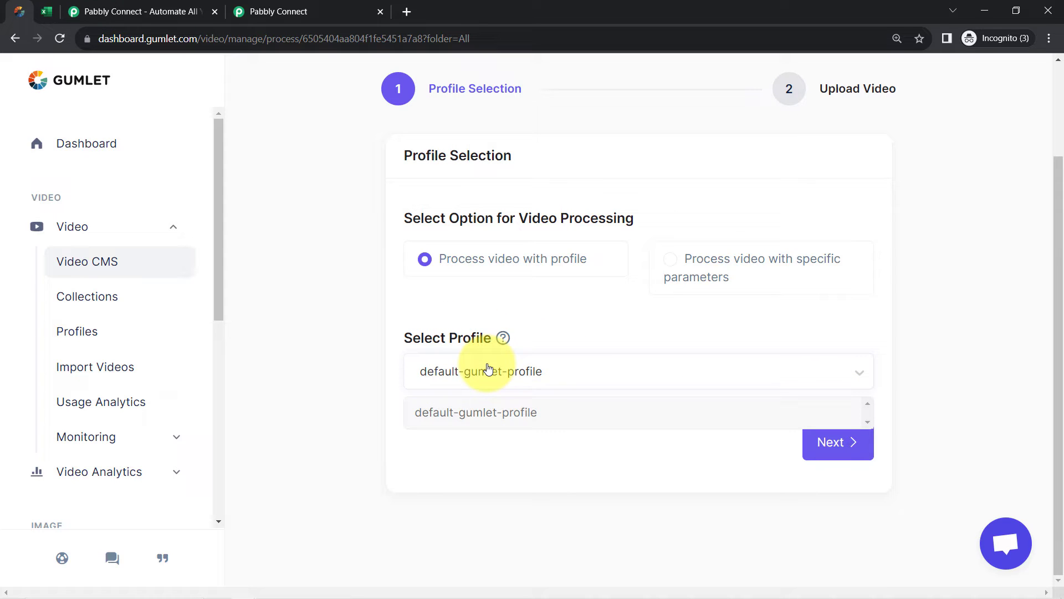
{"action": "left_click", "coordinate": [487, 413]}
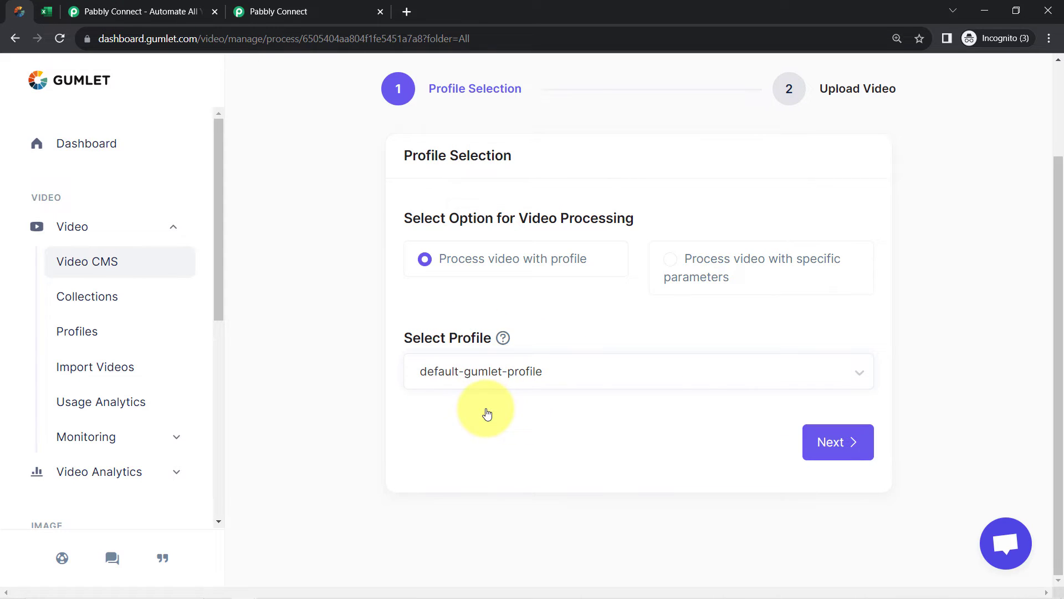
{"action": "left_click", "coordinate": [861, 443]}
Step: Choose the How to Contact Pabbly Connect Team MP4 from the End Screen folder on the device and upload it
{"action": "scroll", "coordinate": [459, 316], "scroll_direction": "up", "scroll_amount": 2}
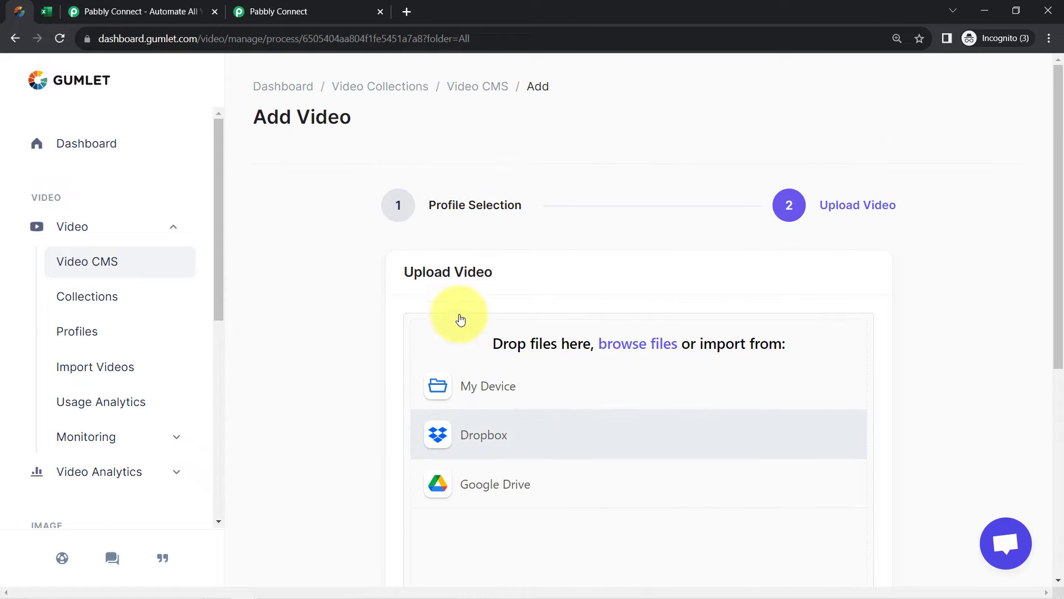
{"action": "left_click", "coordinate": [664, 349]}
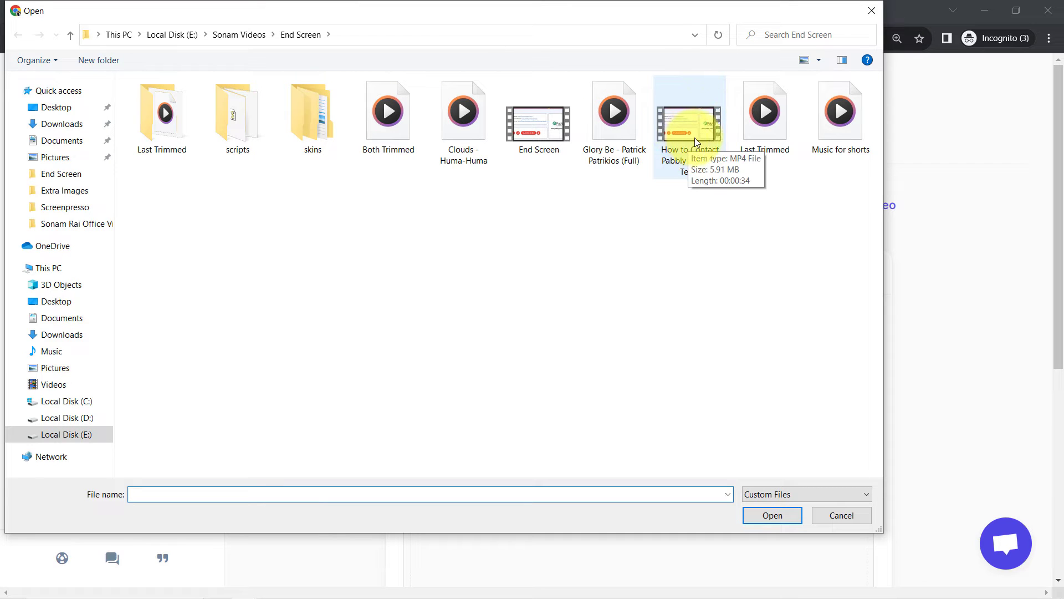
{"action": "double_click", "coordinate": [662, 141]}
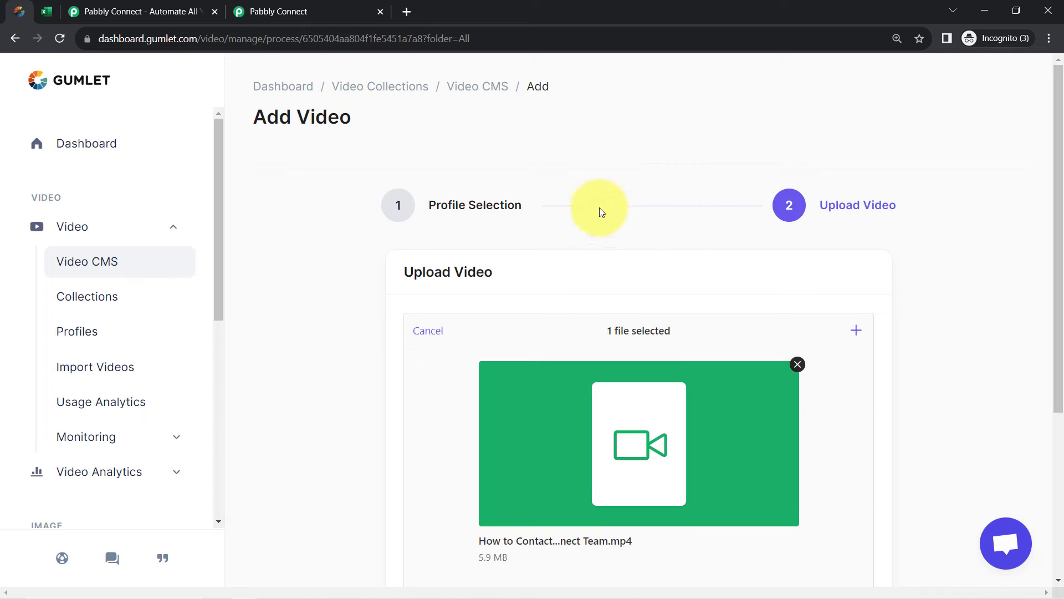
{"action": "scroll", "coordinate": [601, 211], "scroll_direction": "down", "scroll_amount": 4}
{"action": "left_click", "coordinate": [678, 392]}
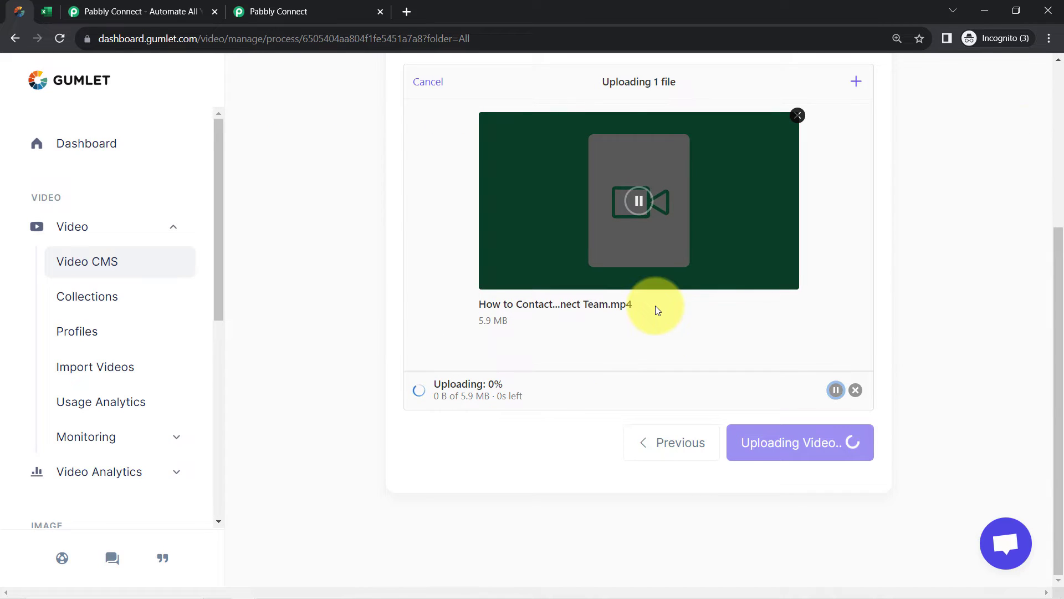
{"action": "left_click", "coordinate": [1050, 34]}
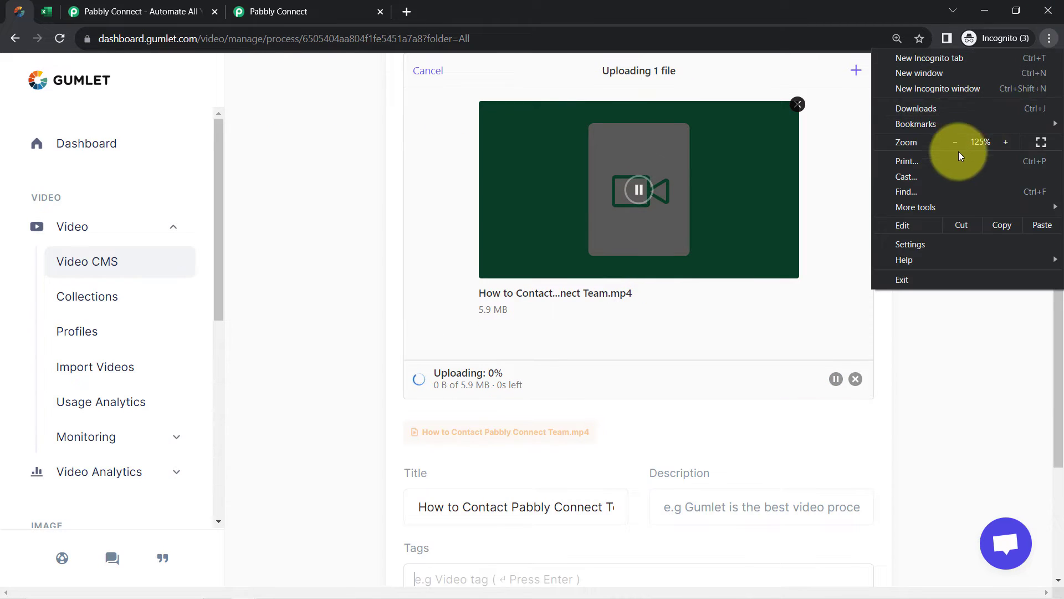
{"action": "left_click", "coordinate": [964, 308]}
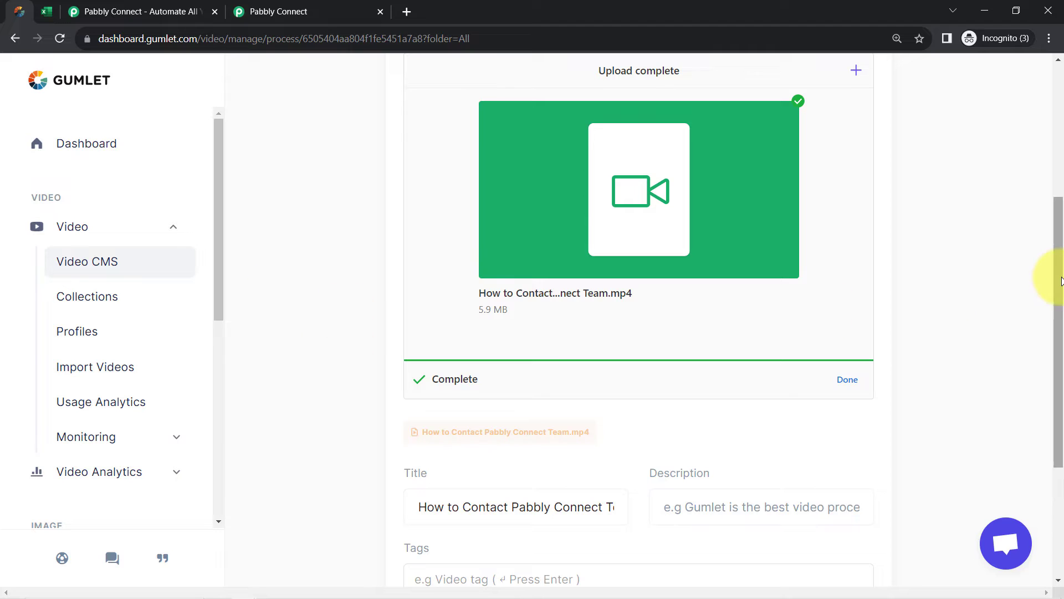
{"action": "left_click_drag", "start_coordinate": [1050, 274], "coordinate": [1052, 180]}
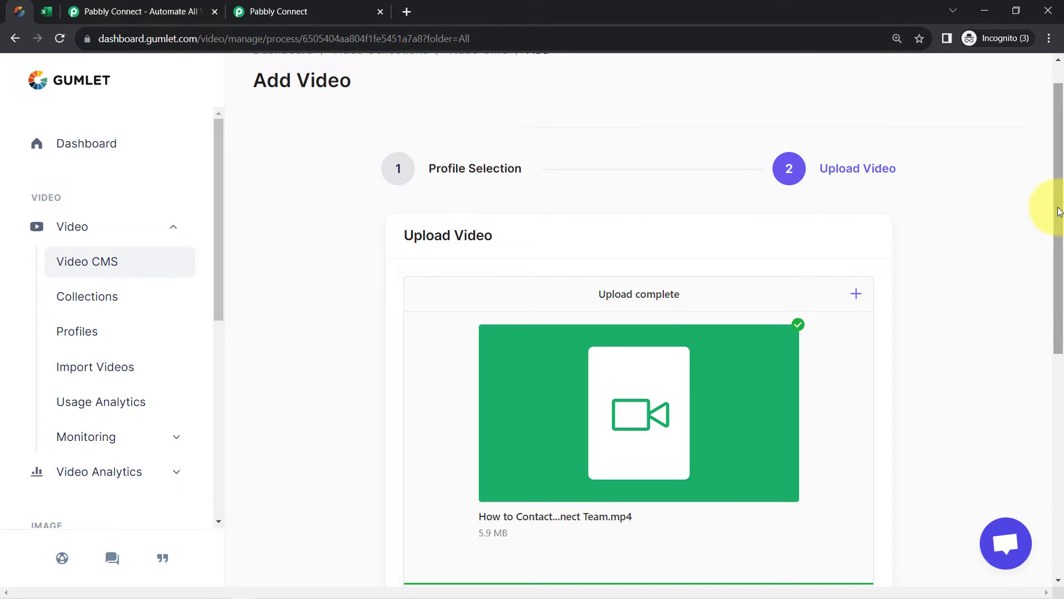
{"action": "left_click_drag", "start_coordinate": [1058, 215], "coordinate": [1053, 332]}
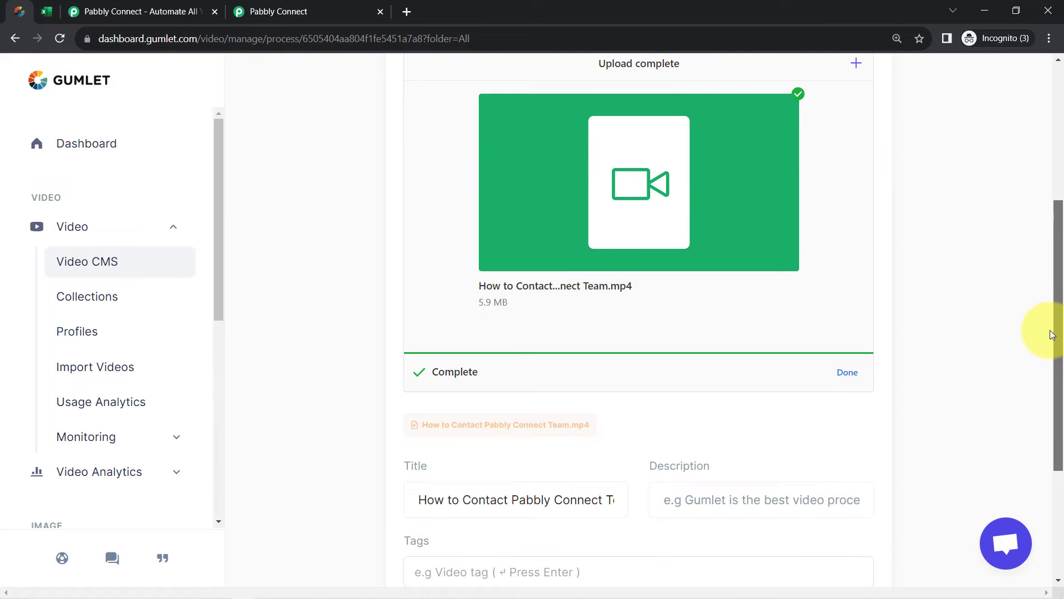
Step: Set the uploaded video's description to "In this video, we will learn how to connect with the support team of Pabbly Connect"
{"action": "left_click_drag", "start_coordinate": [1058, 295], "coordinate": [1055, 417]}
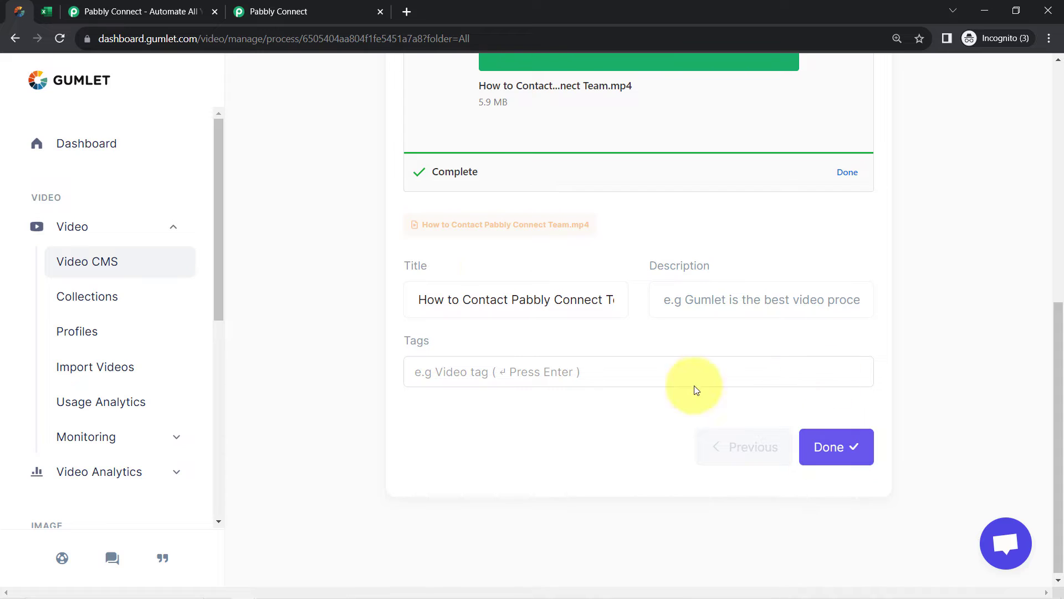
{"action": "left_click_drag", "start_coordinate": [452, 300], "coordinate": [582, 302]}
{"action": "left_click", "coordinate": [714, 302]}
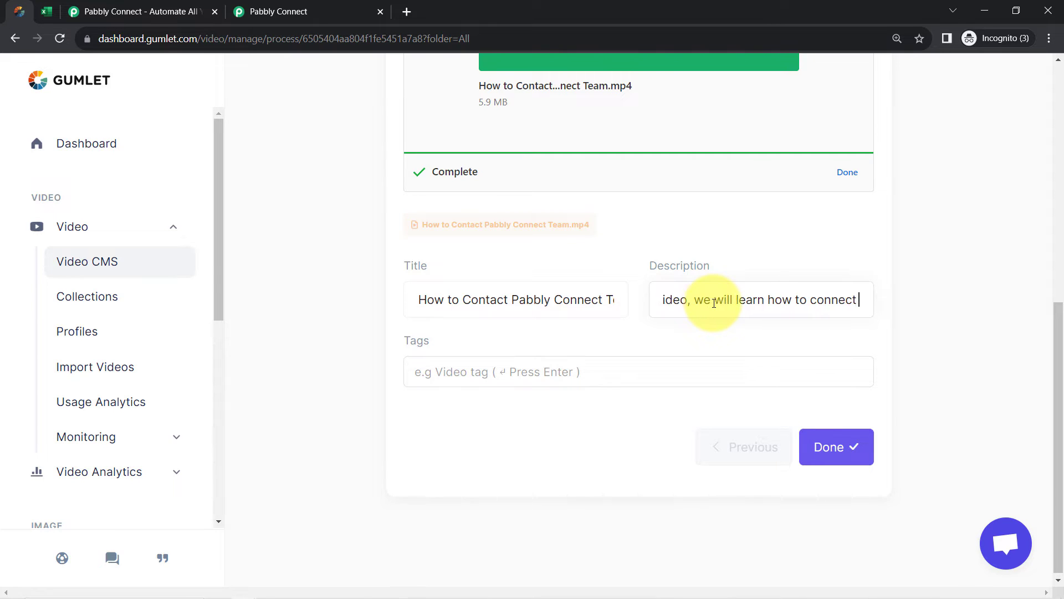
{"action": "type", "text": "pp"}
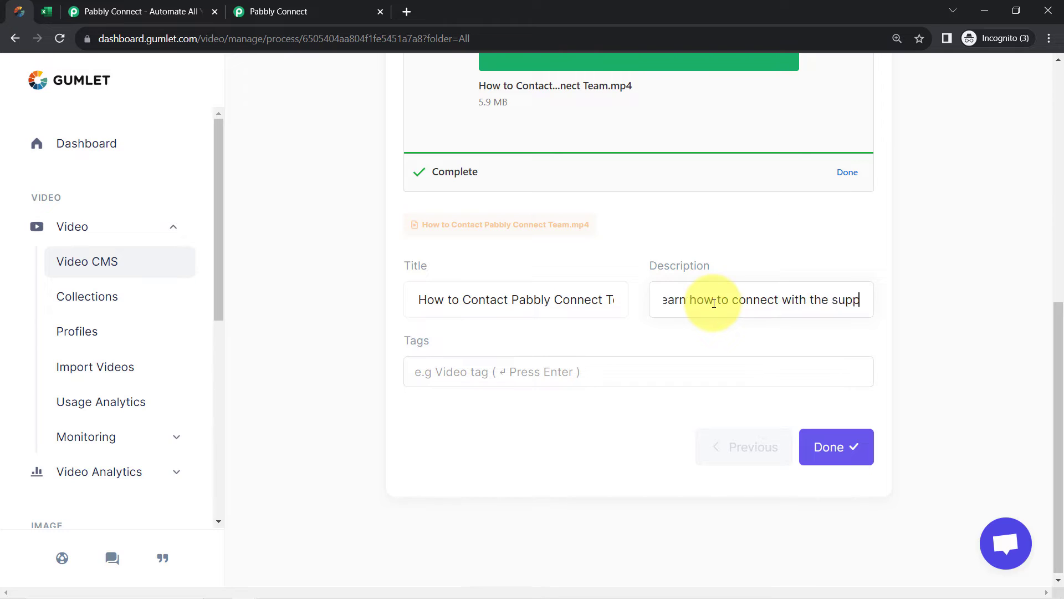
{"action": "type", "text": "ort team of Pabbly Co"}
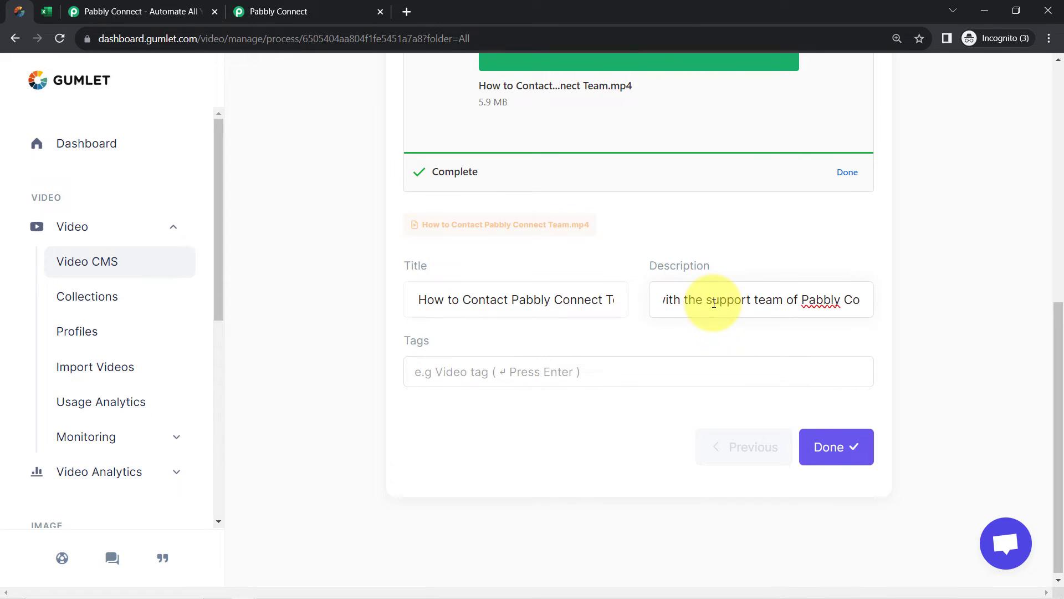
{"action": "key", "text": "BackSpace"}
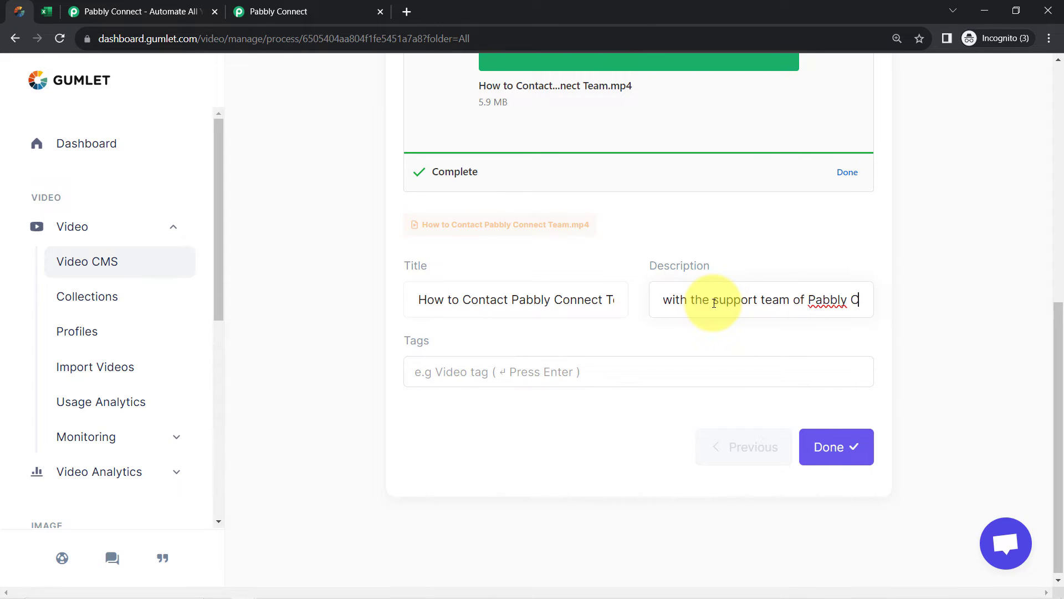
{"action": "type", "text": "onnect"}
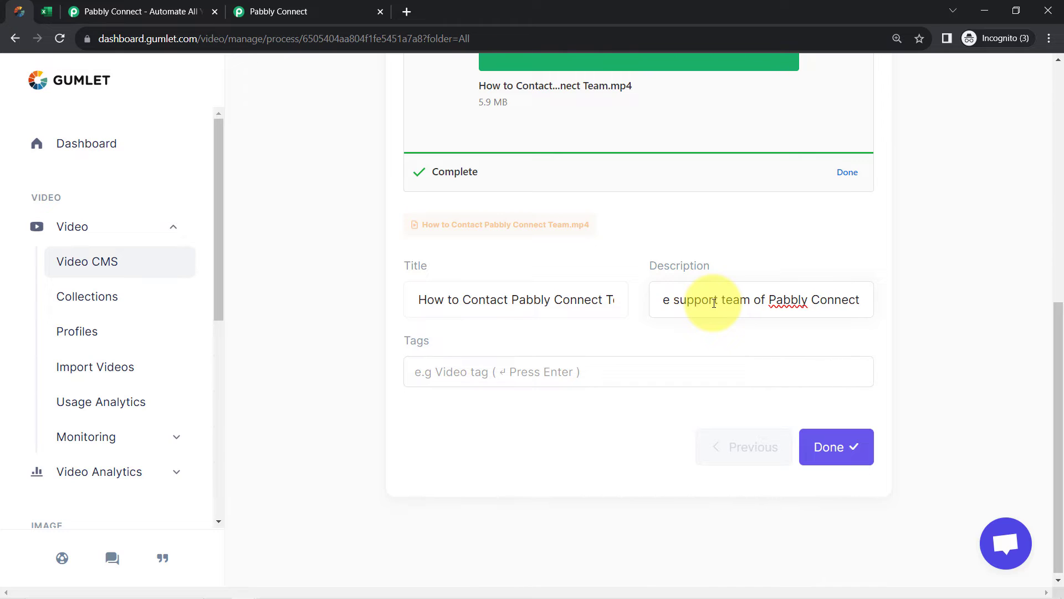
Step: Check the Excel sheet's columns, add the tag "contact to support team" to the uploaded video in Gumlet, and finish the upload
{"action": "left_click", "coordinate": [468, 372]}
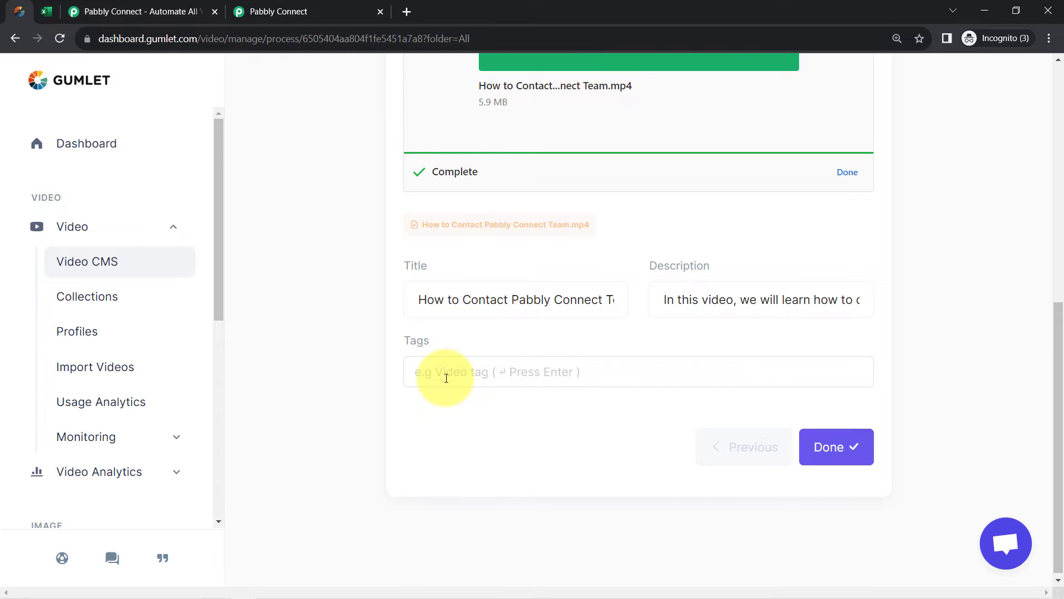
{"action": "left_click", "coordinate": [46, 12]}
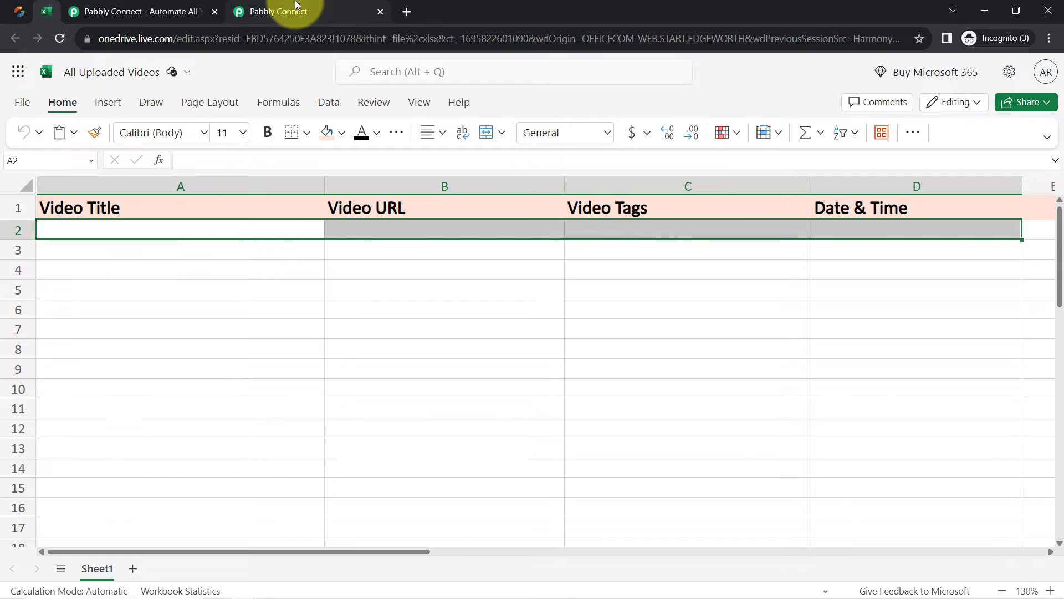
{"action": "left_click", "coordinate": [283, 11]}
{"action": "left_click", "coordinate": [19, 11]}
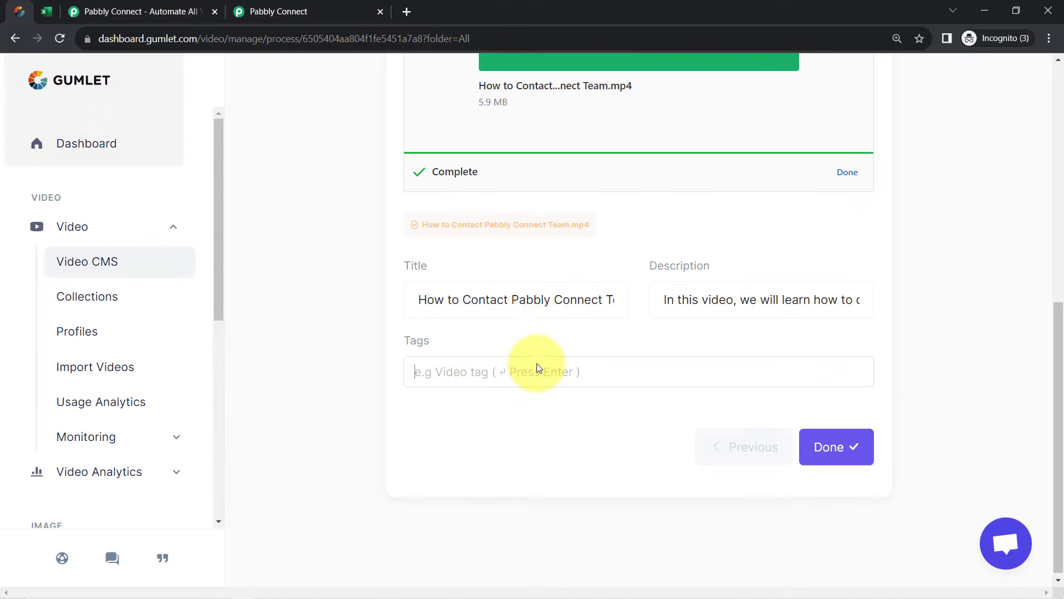
{"action": "left_click", "coordinate": [430, 377]}
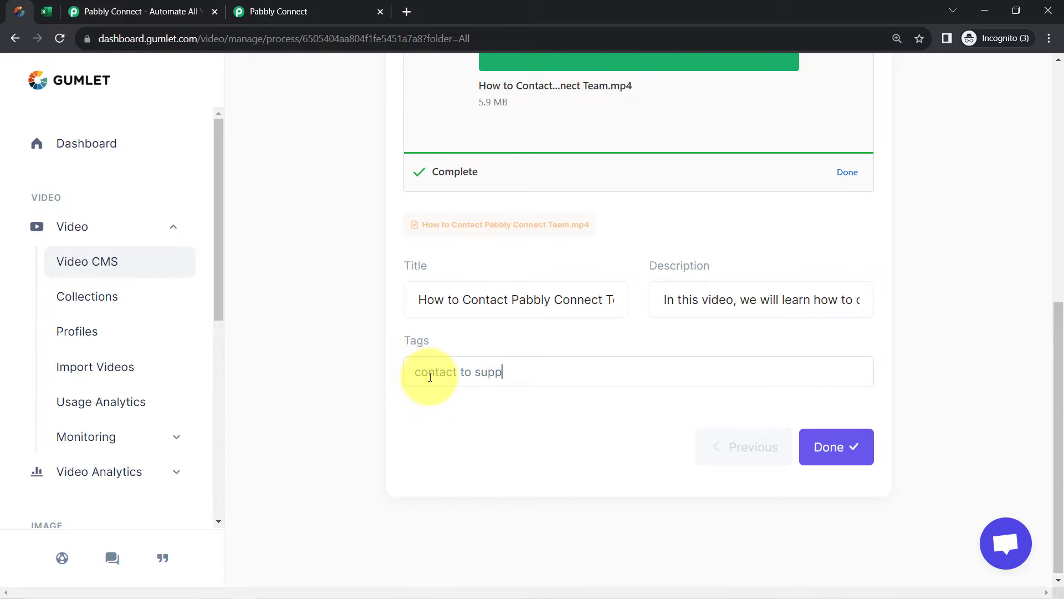
{"action": "type", "text": "contact to support team"}
{"action": "key", "text": "Return"}
{"action": "left_click", "coordinate": [831, 449]}
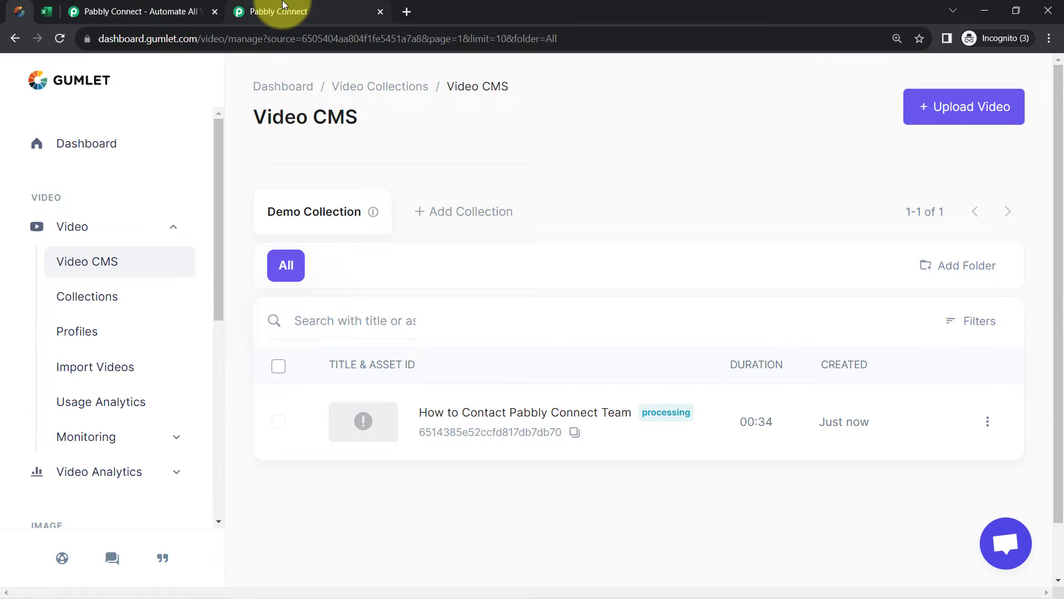
Step: Switch to the Pabbly Connect workflow and examine the Type, Title and Status fields in the captured webhook response
{"action": "left_click", "coordinate": [283, 5]}
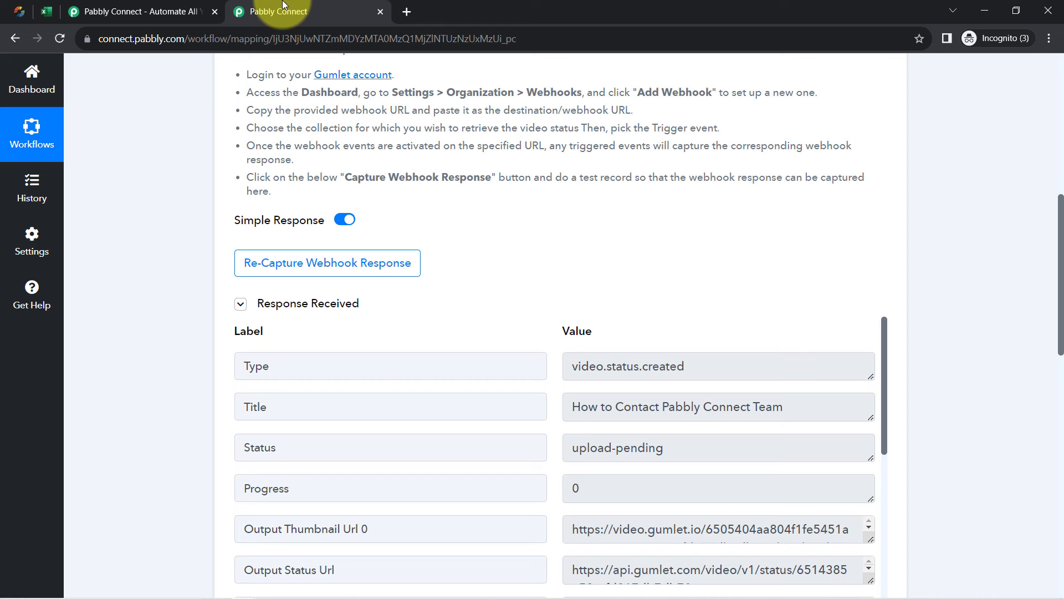
{"action": "left_click", "coordinate": [284, 312]}
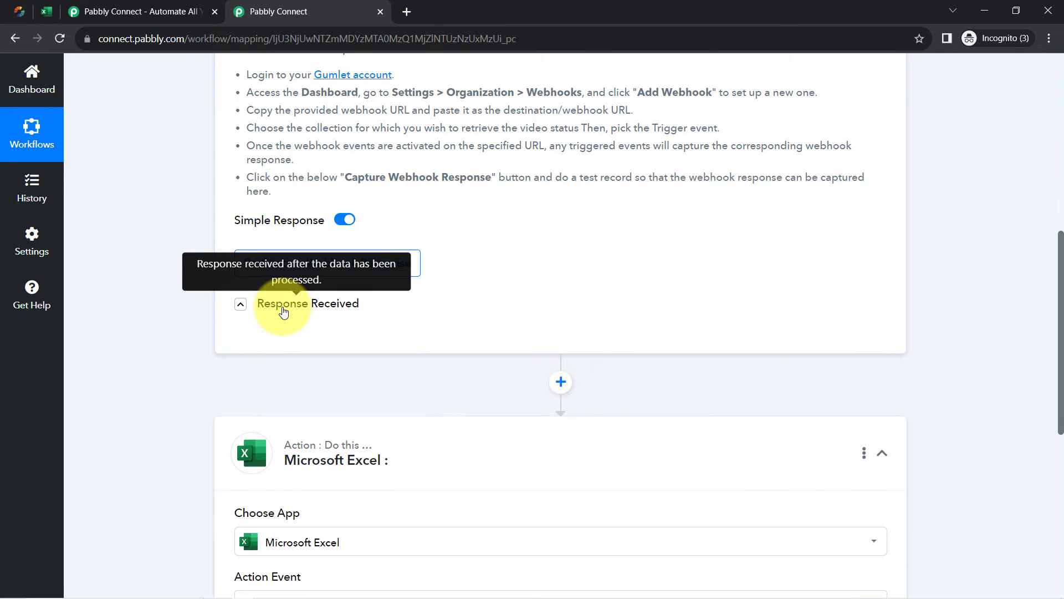
{"action": "left_click", "coordinate": [283, 312]}
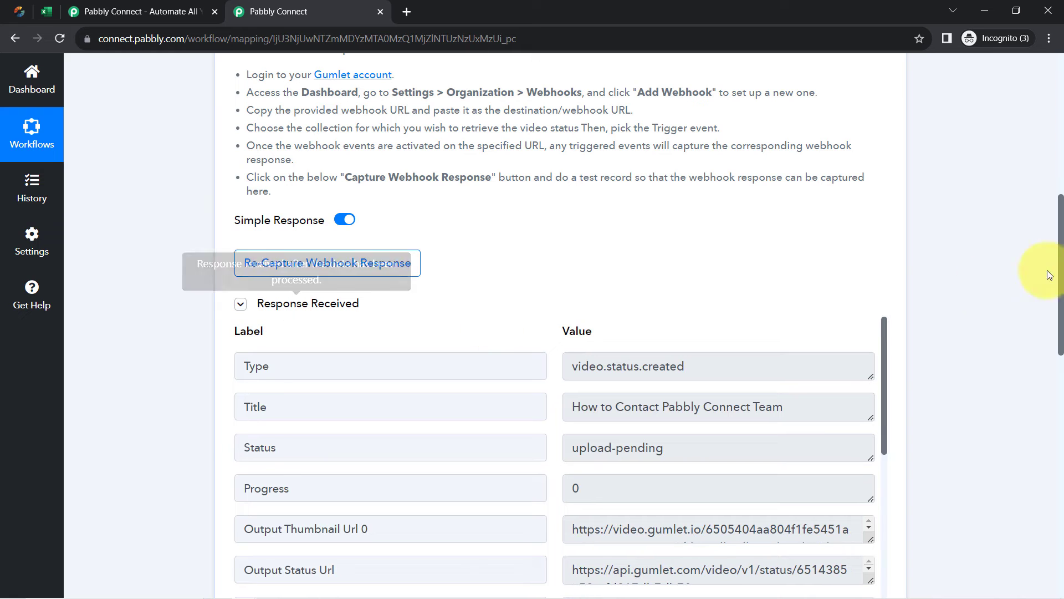
{"action": "left_click_drag", "start_coordinate": [1062, 219], "coordinate": [1062, 261]}
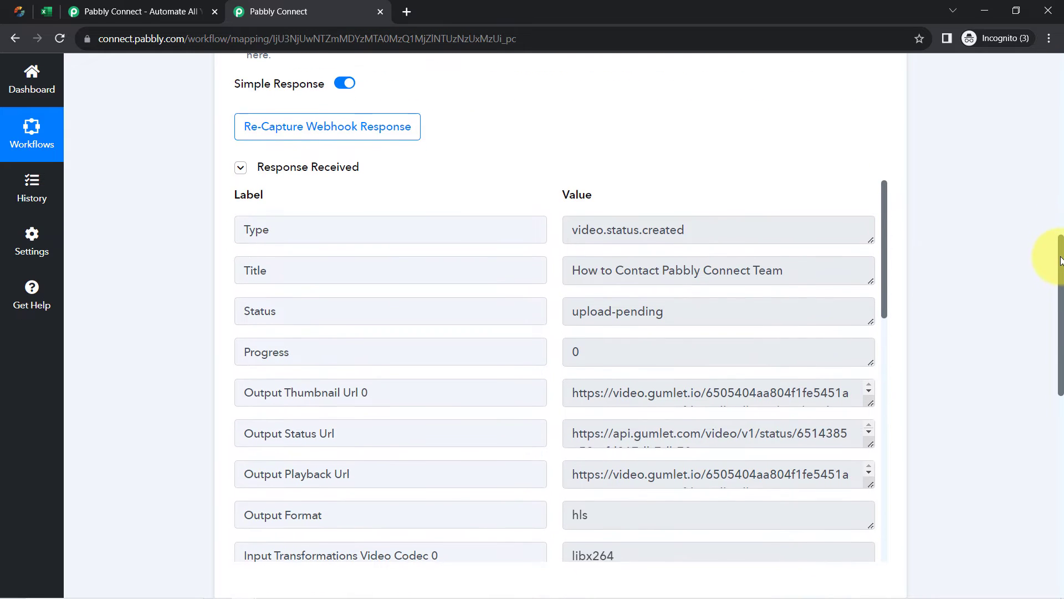
{"action": "double_click", "coordinate": [251, 229]}
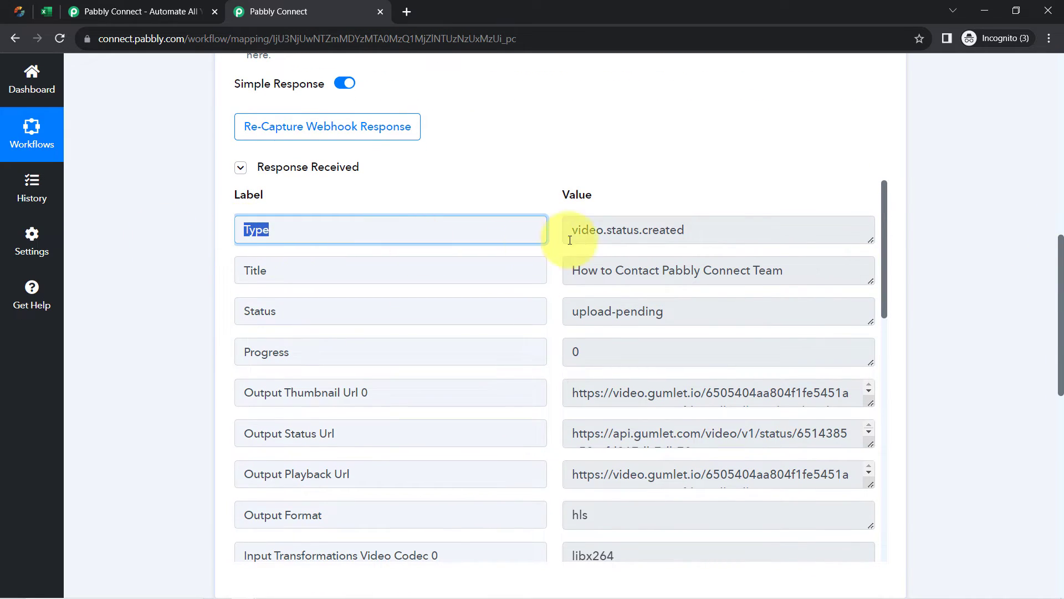
{"action": "left_click_drag", "start_coordinate": [589, 231], "coordinate": [696, 225]}
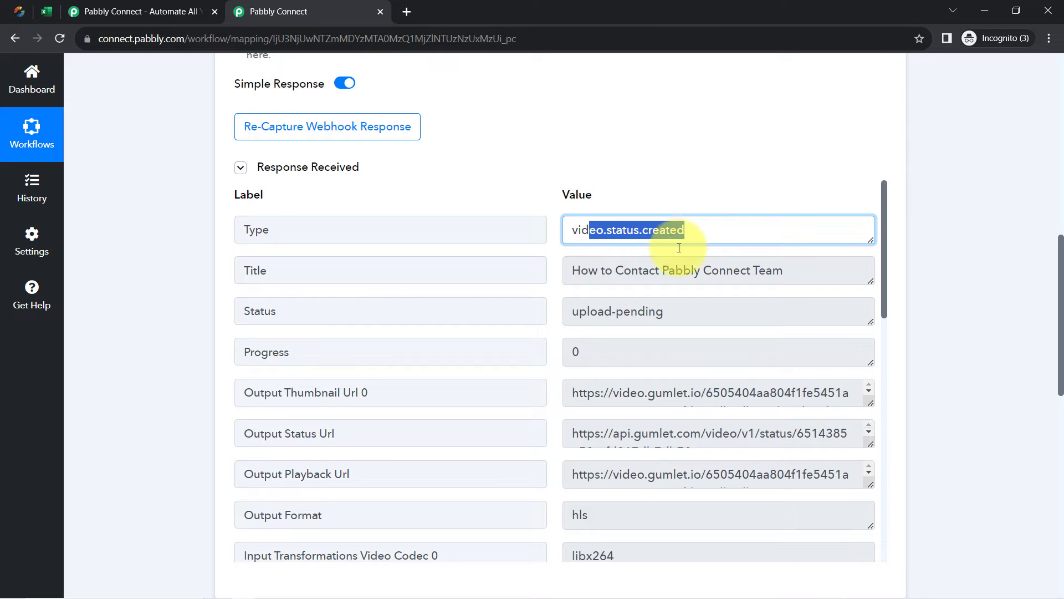
{"action": "left_click_drag", "start_coordinate": [573, 277], "coordinate": [753, 278]}
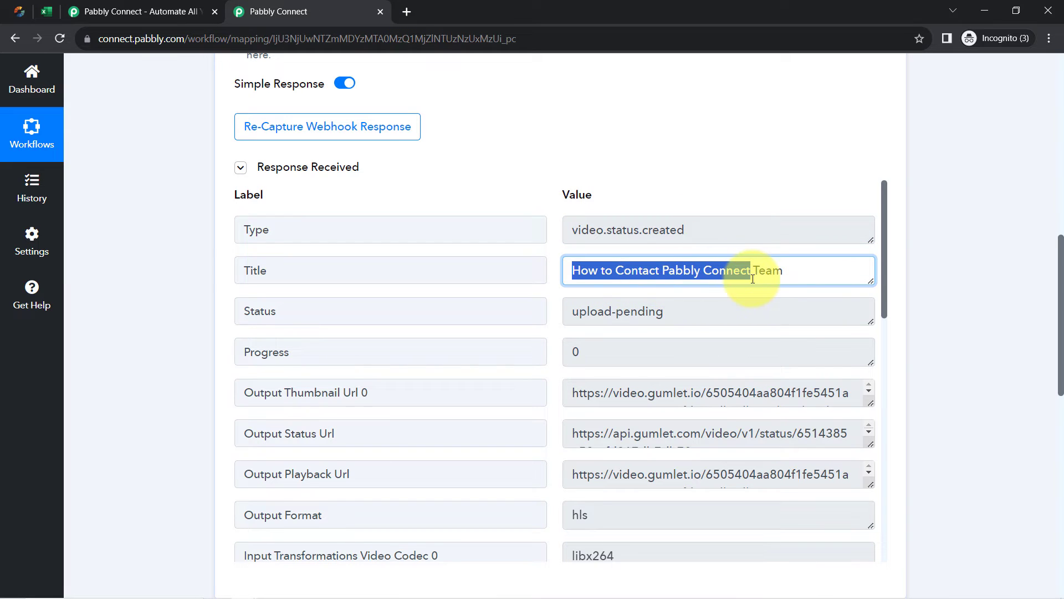
{"action": "left_click_drag", "start_coordinate": [885, 226], "coordinate": [897, 194]}
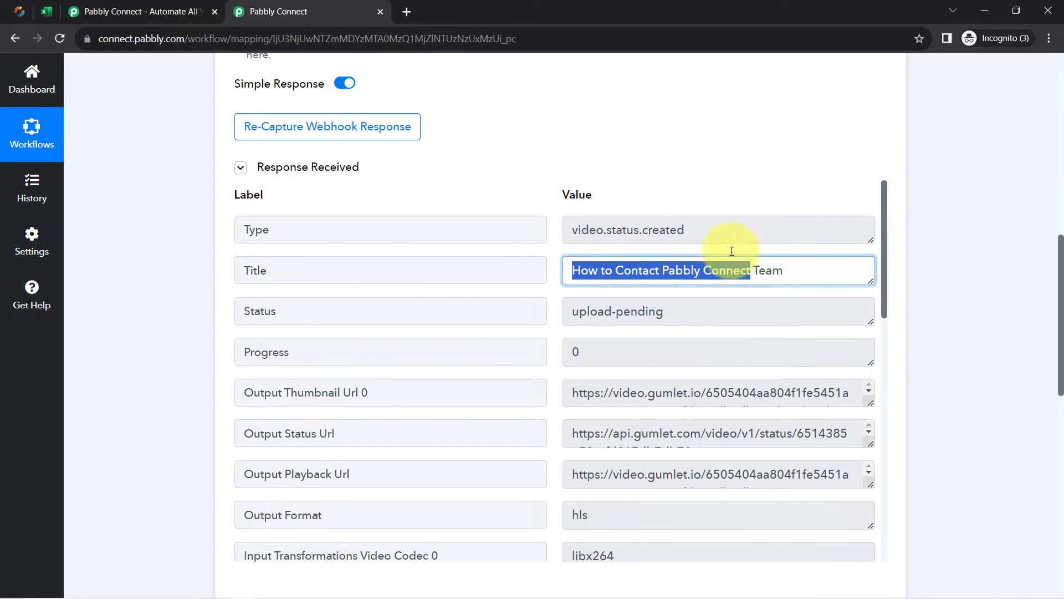
{"action": "left_click", "coordinate": [257, 311]}
{"action": "left_click_drag", "start_coordinate": [264, 311], "coordinate": [429, 300]}
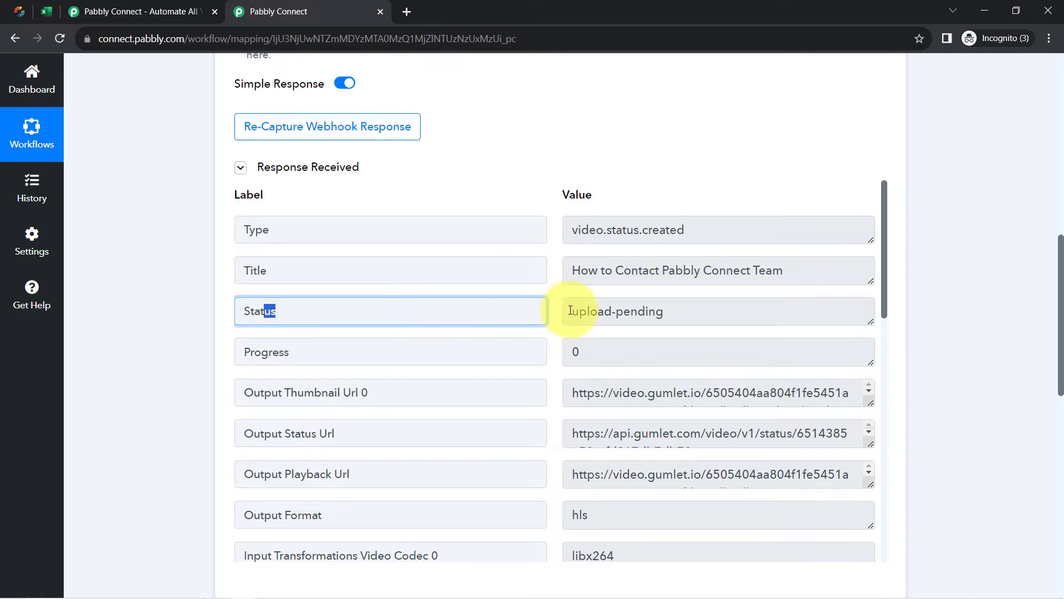
{"action": "double_click", "coordinate": [588, 312]}
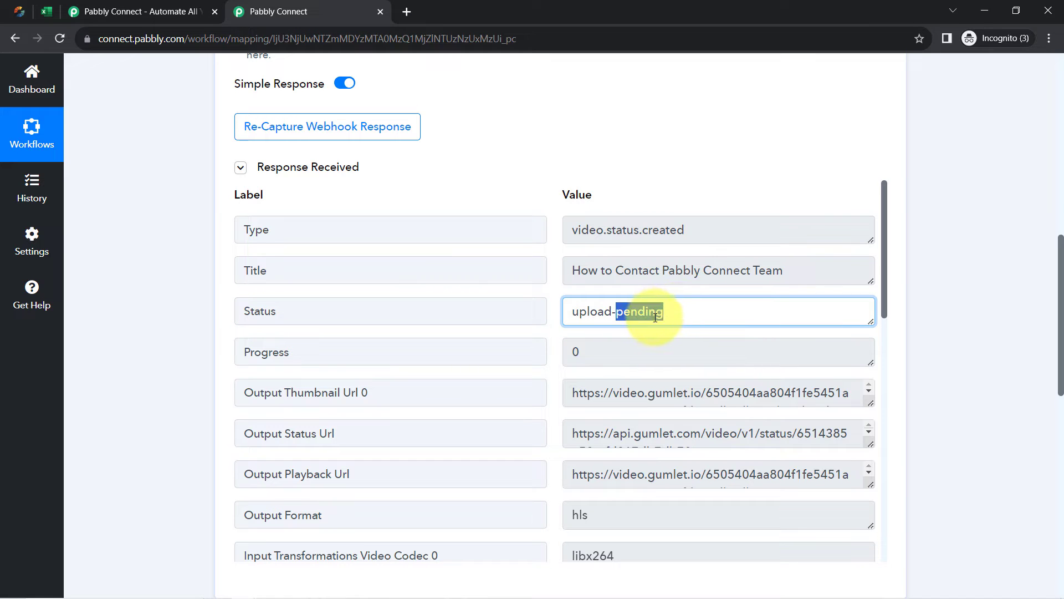
Step: Compare the uploaded video's state in Gumlet's Demo Collection with the Status value in the captured webhook response
{"action": "left_click", "coordinate": [19, 11]}
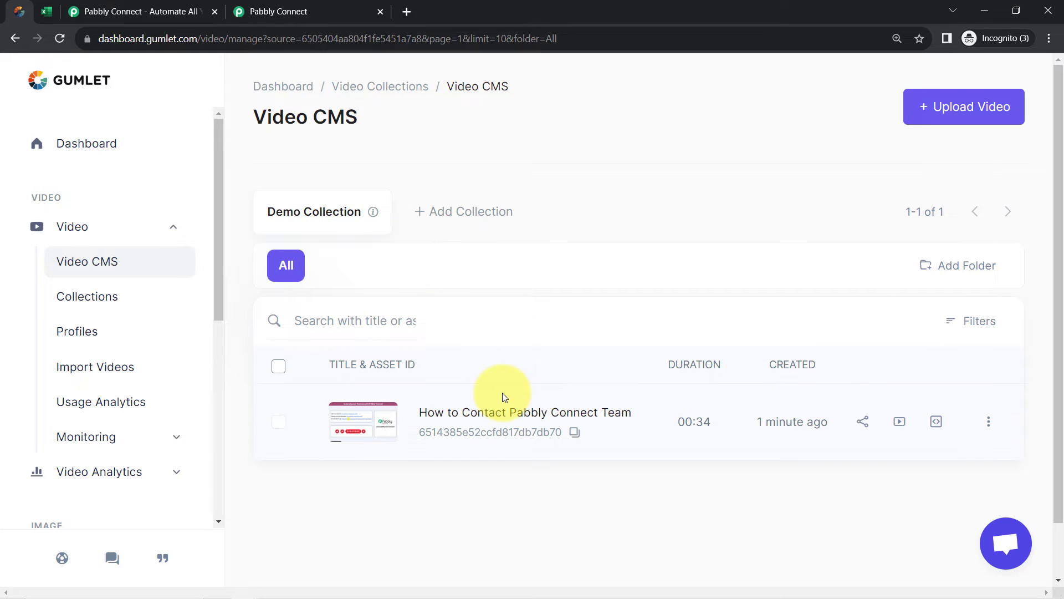
{"action": "left_click", "coordinate": [299, 11]}
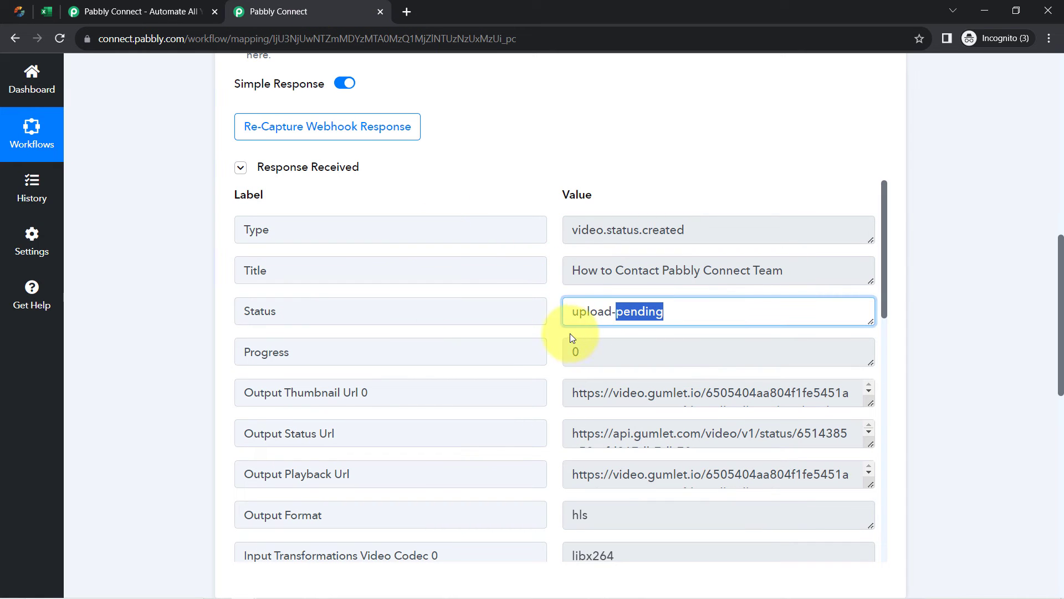
{"action": "triple_click", "coordinate": [576, 311]}
{"action": "left_click", "coordinate": [595, 308]}
{"action": "double_click", "coordinate": [595, 308]}
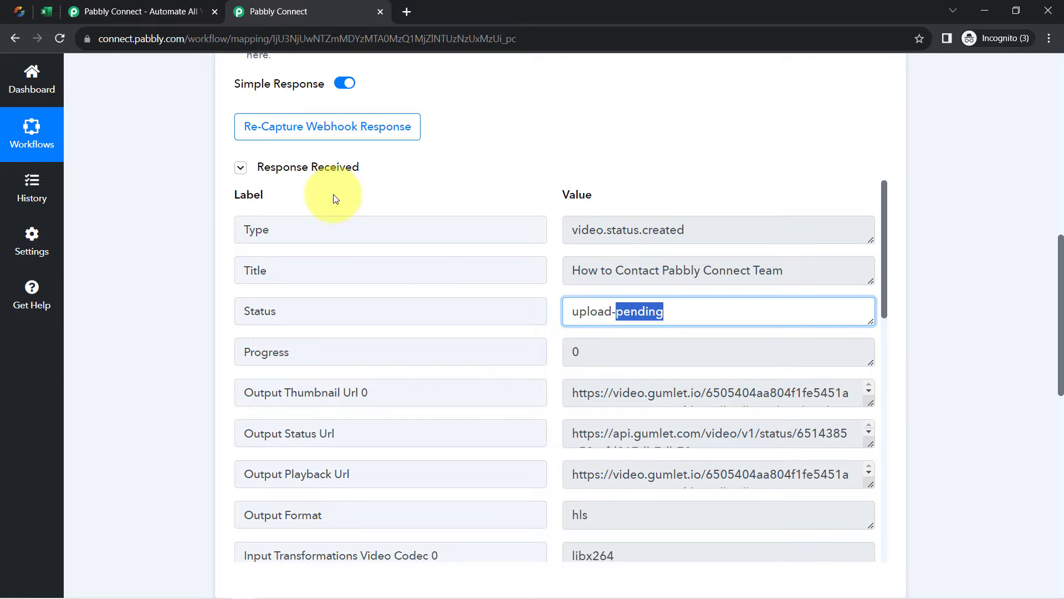
Step: Open the task history in a separate browser tab and inspect the Gumlet trigger data of the 14:12:59 execution
{"action": "right_click", "coordinate": [72, 199]}
{"action": "left_click", "coordinate": [72, 202]}
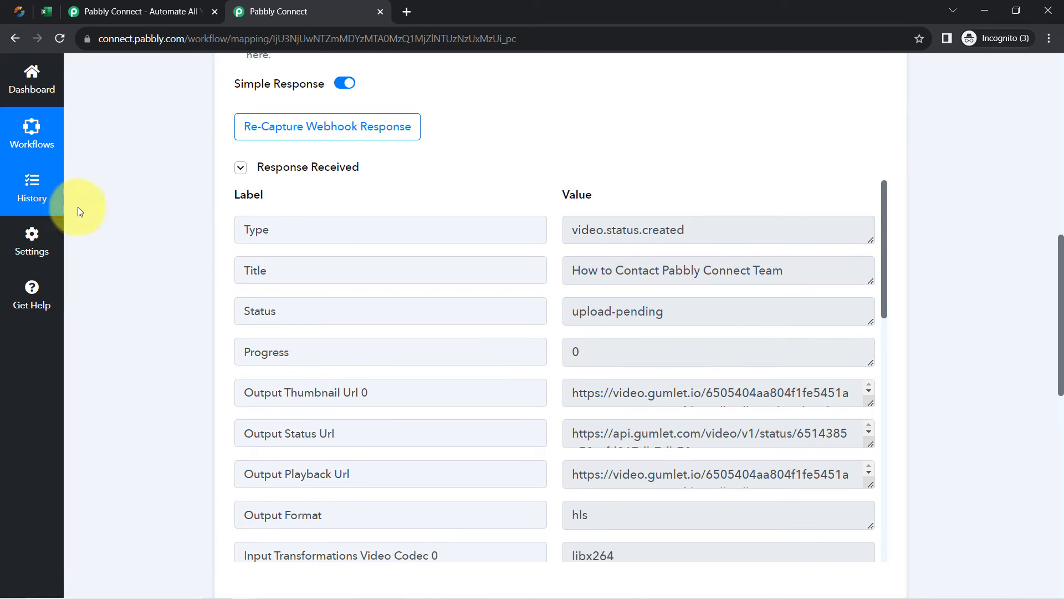
{"action": "left_click", "coordinate": [444, 7]}
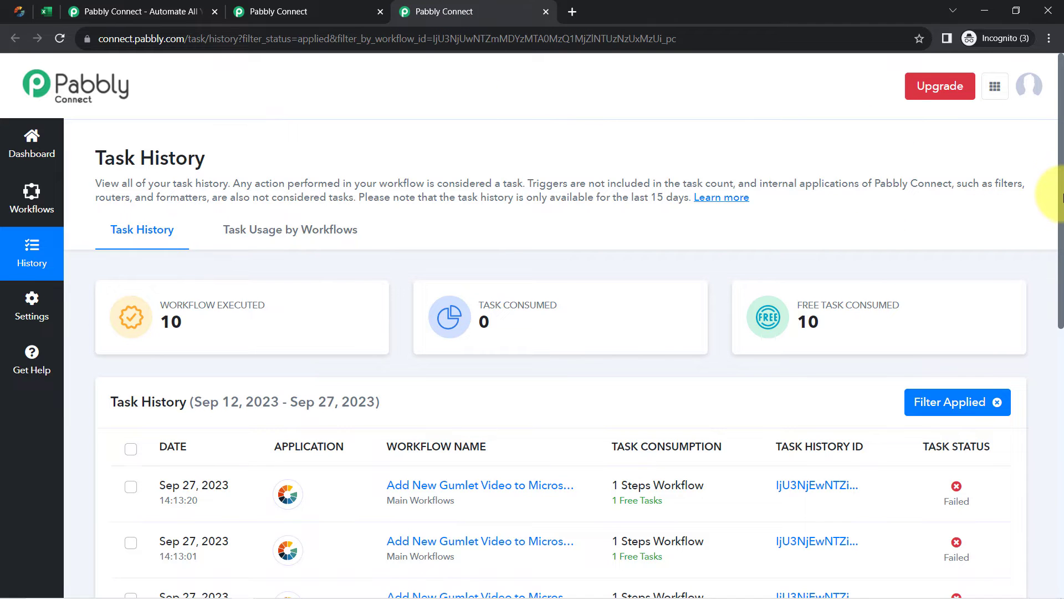
{"action": "left_click_drag", "start_coordinate": [1062, 197], "coordinate": [1056, 346]}
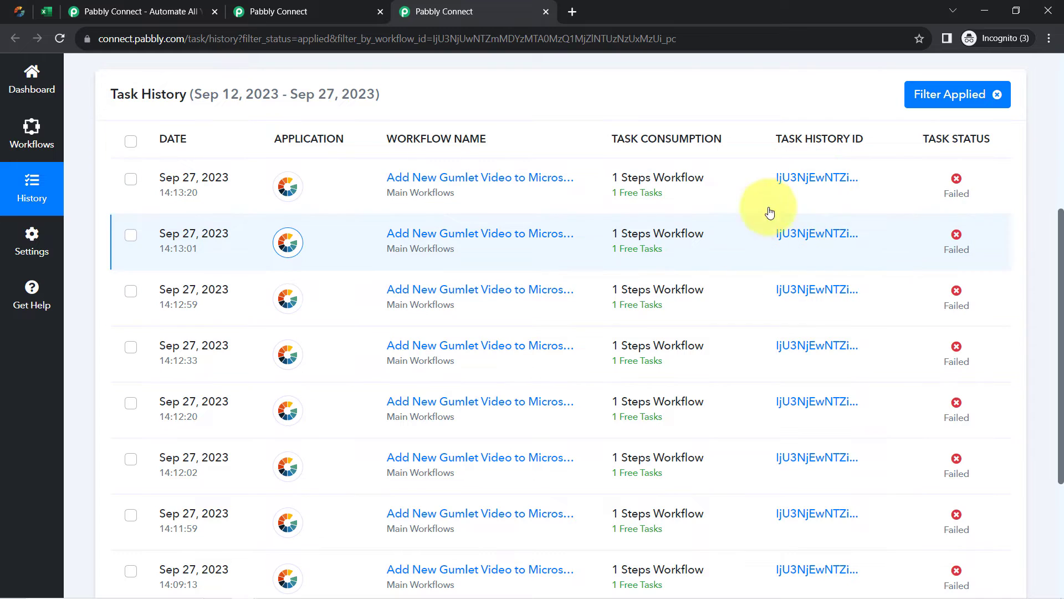
{"action": "left_click", "coordinate": [816, 294]}
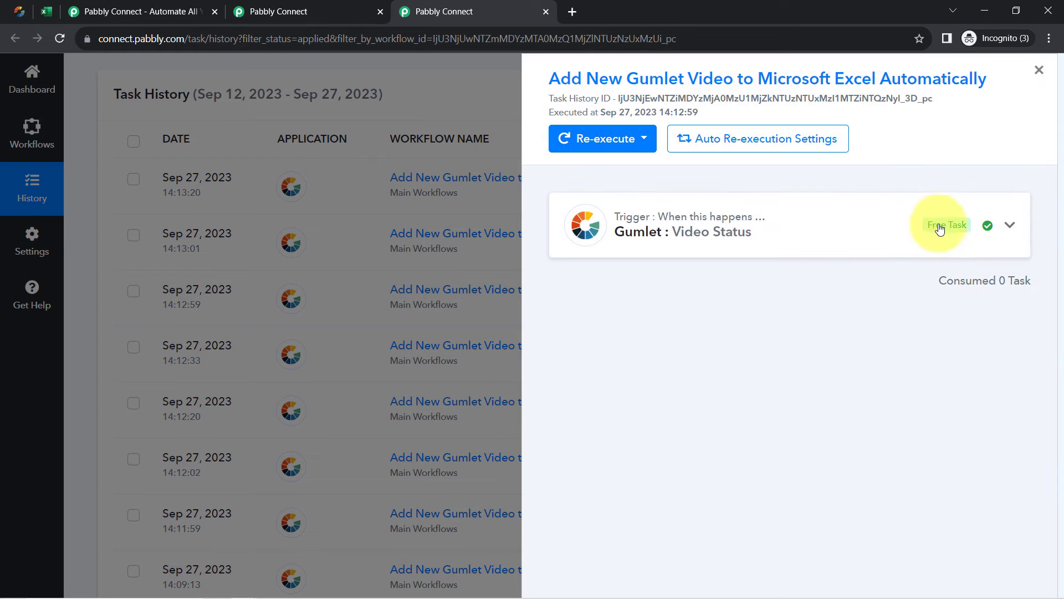
{"action": "left_click", "coordinate": [1010, 225]}
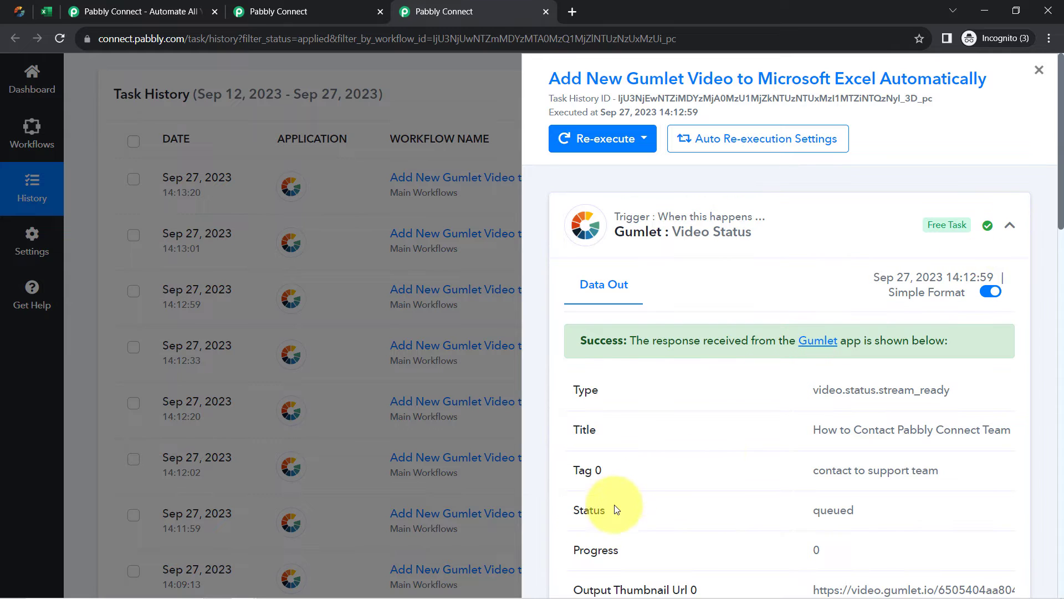
{"action": "left_click_drag", "start_coordinate": [580, 512], "coordinate": [601, 516]}
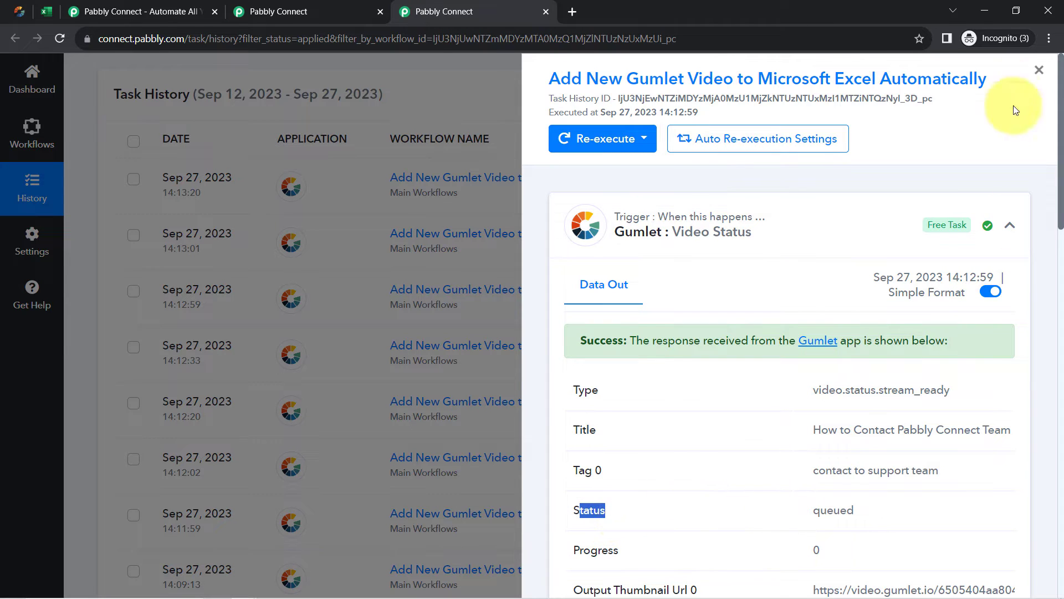
{"action": "left_click", "coordinate": [1036, 70]}
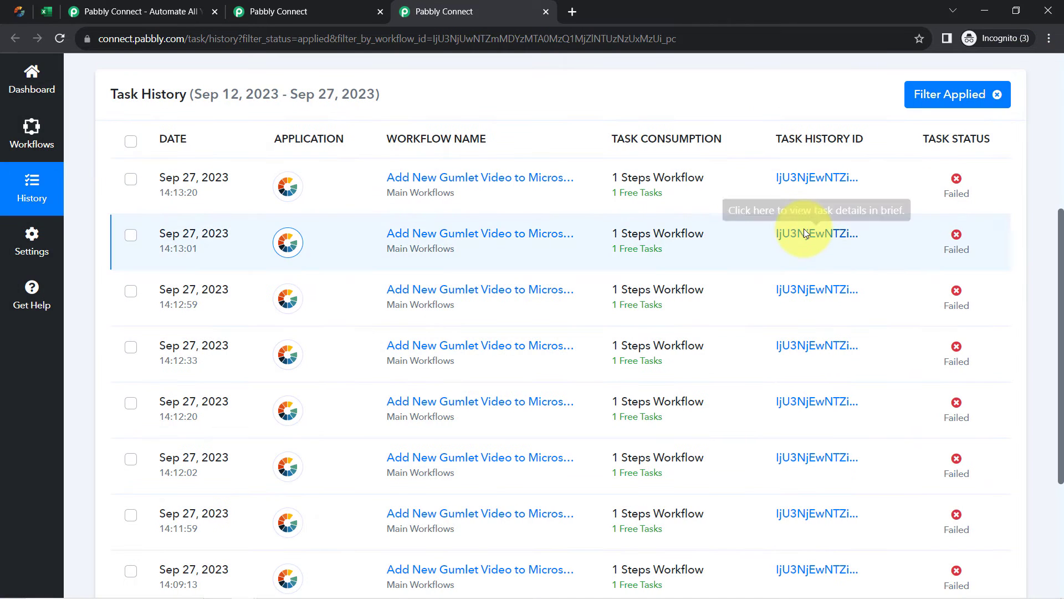
Step: Inspect the Gumlet trigger data of the 14:13:01 and 14:13:20 executions, checking the Status field
{"action": "left_click", "coordinate": [805, 234]}
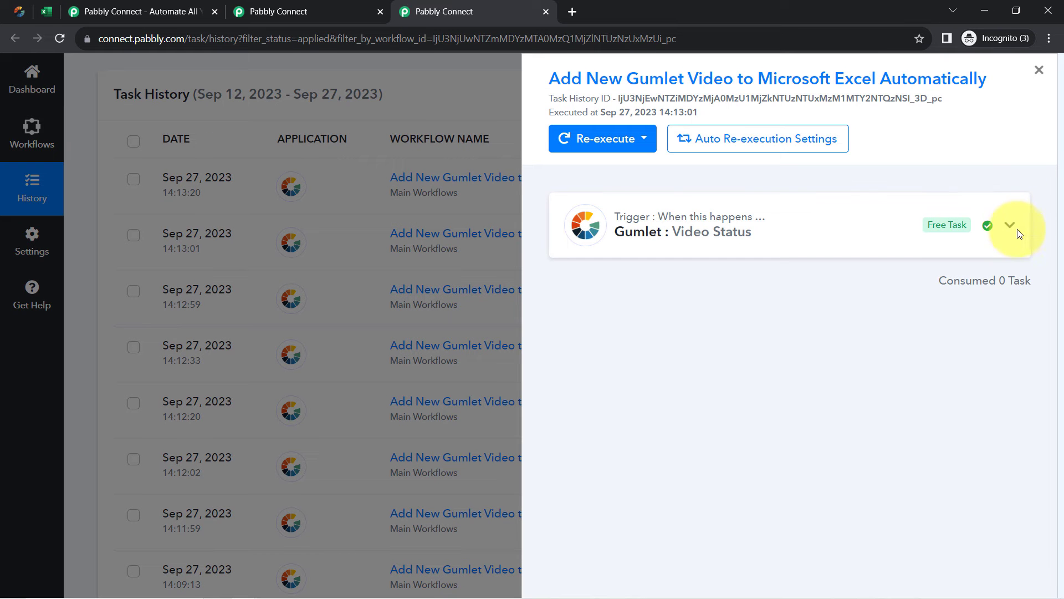
{"action": "left_click", "coordinate": [993, 244]}
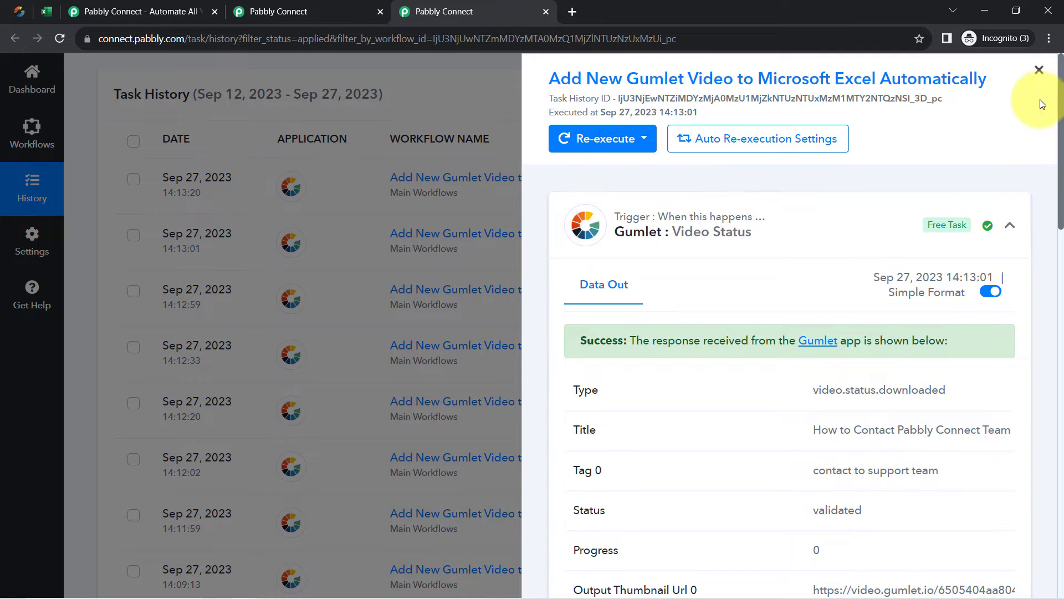
{"action": "left_click", "coordinate": [477, 111]}
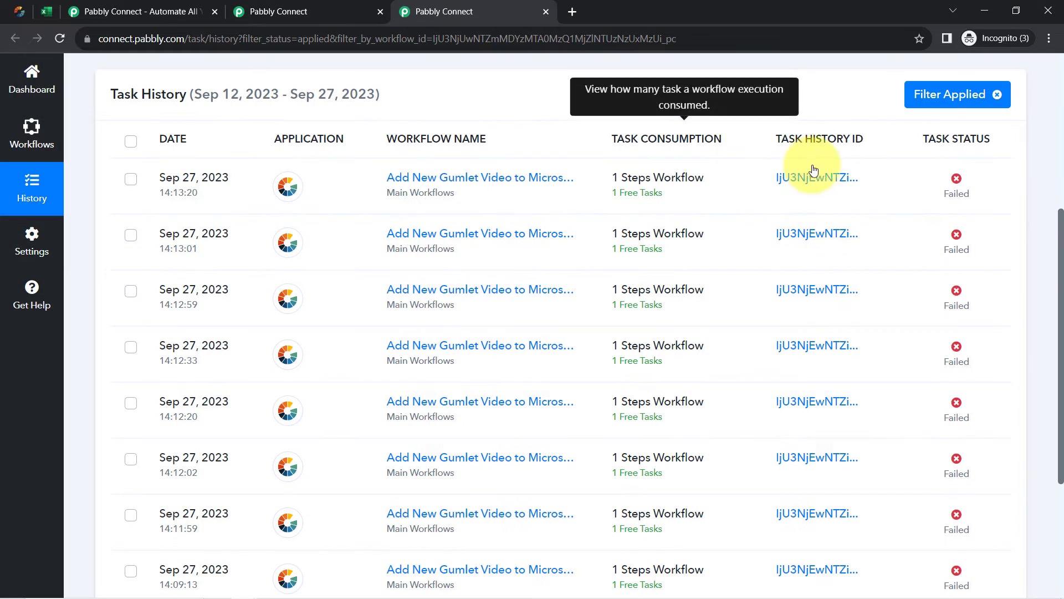
{"action": "left_click", "coordinate": [820, 179]}
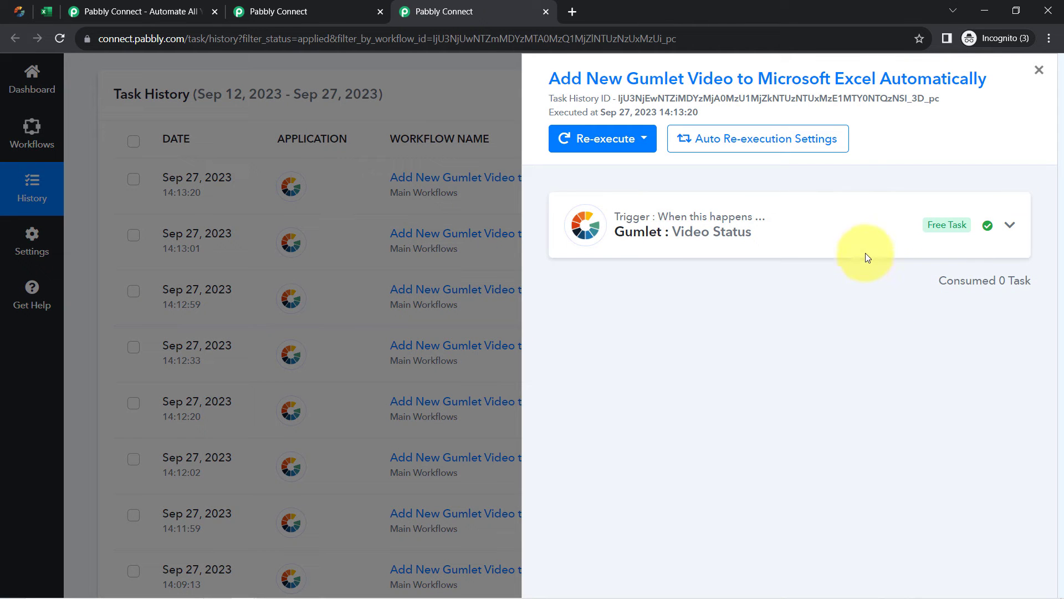
{"action": "left_click", "coordinate": [898, 231]}
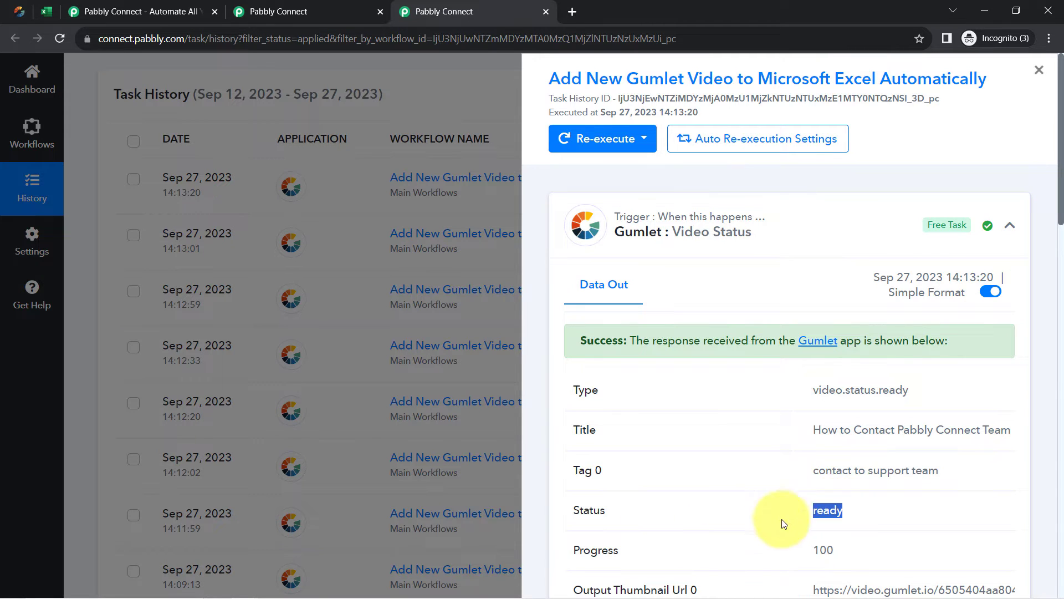
Step: Return to the workflow and review the Status field of the trigger's captured response above the next action step
{"action": "left_click", "coordinate": [322, 12]}
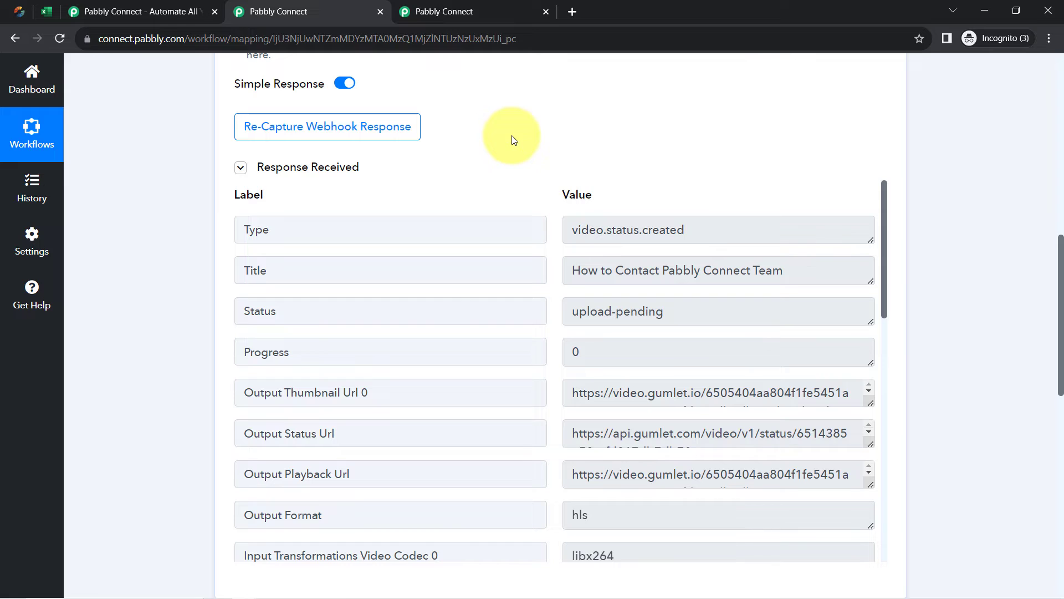
{"action": "double_click", "coordinate": [328, 319]}
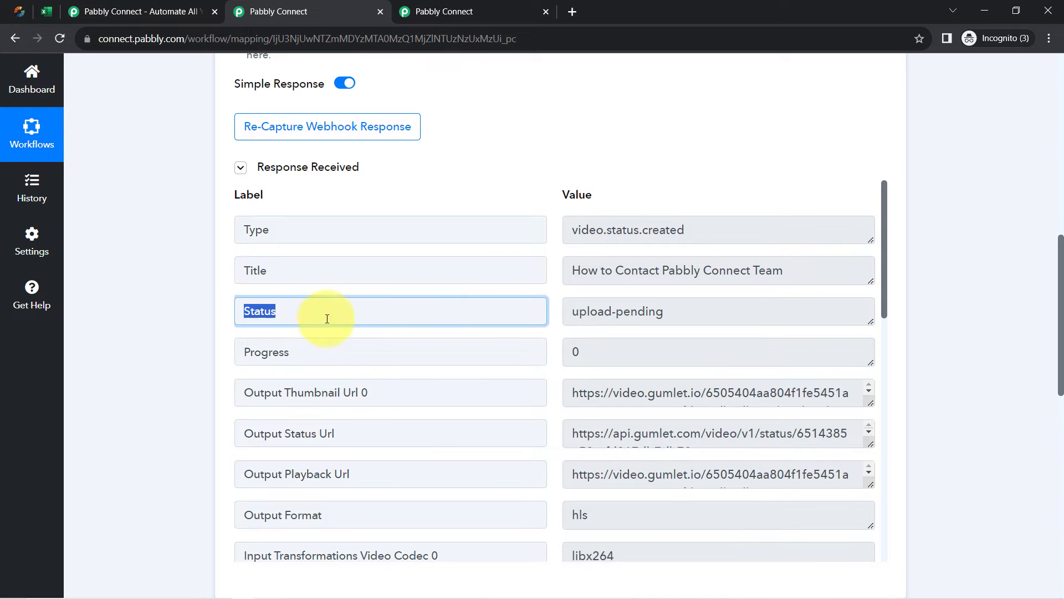
{"action": "triple_click", "coordinate": [614, 316]}
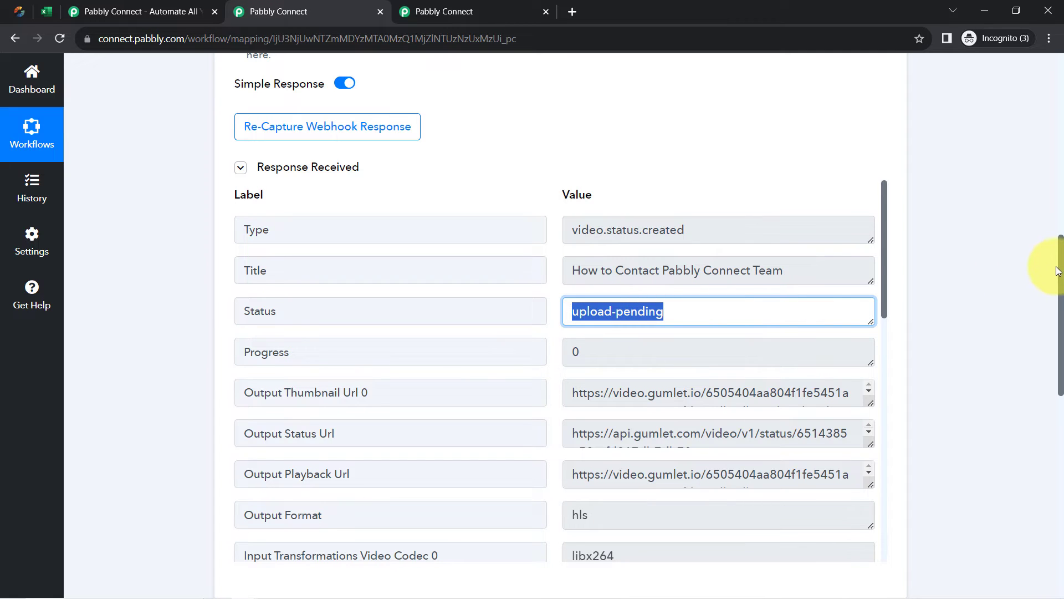
{"action": "left_click_drag", "start_coordinate": [1061, 272], "coordinate": [1043, 293]}
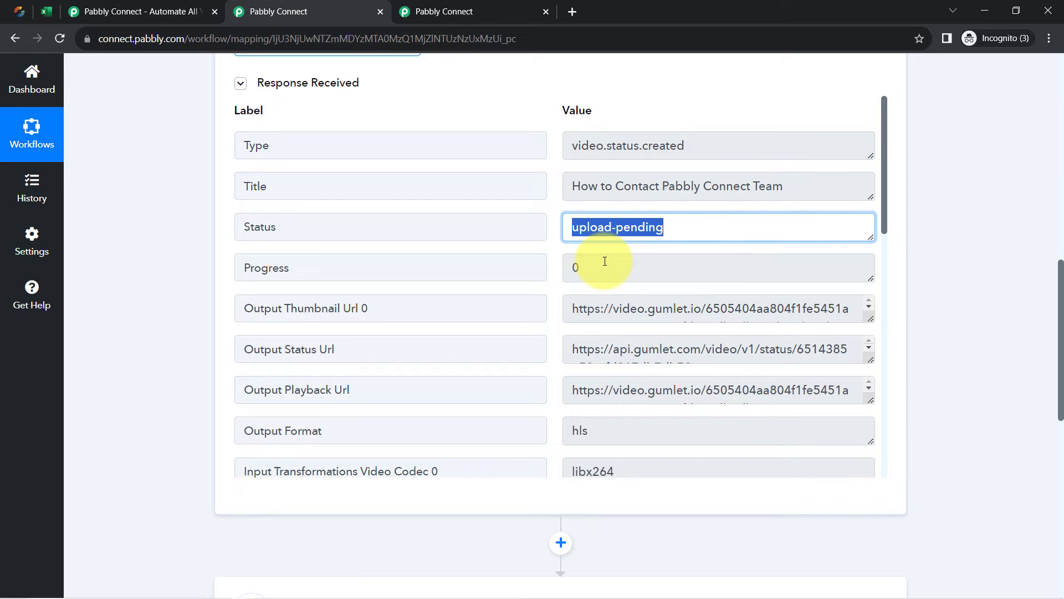
{"action": "mouse_move", "coordinate": [1045, 302]}
{"action": "left_mouse_down"}
{"action": "mouse_move", "coordinate": [1048, 266]}
{"action": "mouse_move", "coordinate": [1039, 309]}
{"action": "left_mouse_up"}
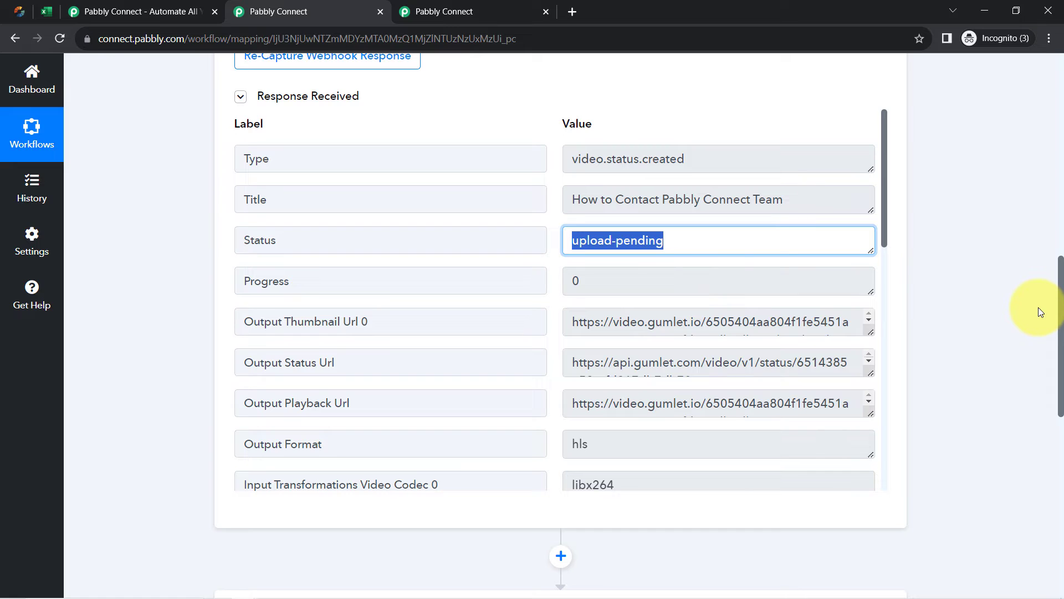
Step: Insert a Filter by Pabbly step between the Gumlet trigger and the Microsoft Excel action
{"action": "scroll", "coordinate": [1039, 307], "scroll_direction": "down", "scroll_amount": 4}
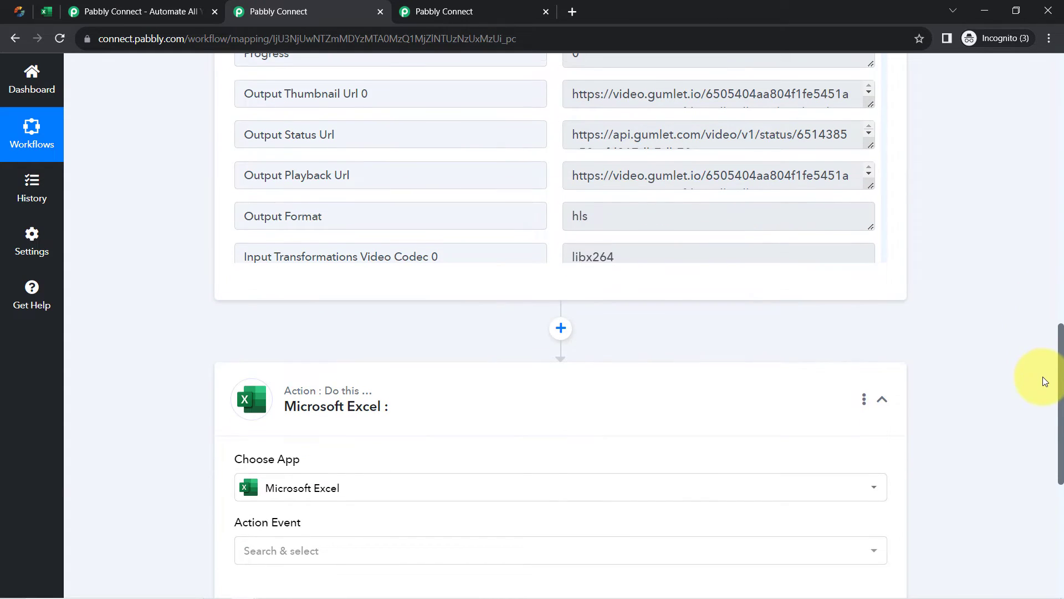
{"action": "scroll", "coordinate": [1043, 388], "scroll_direction": "down", "scroll_amount": 3}
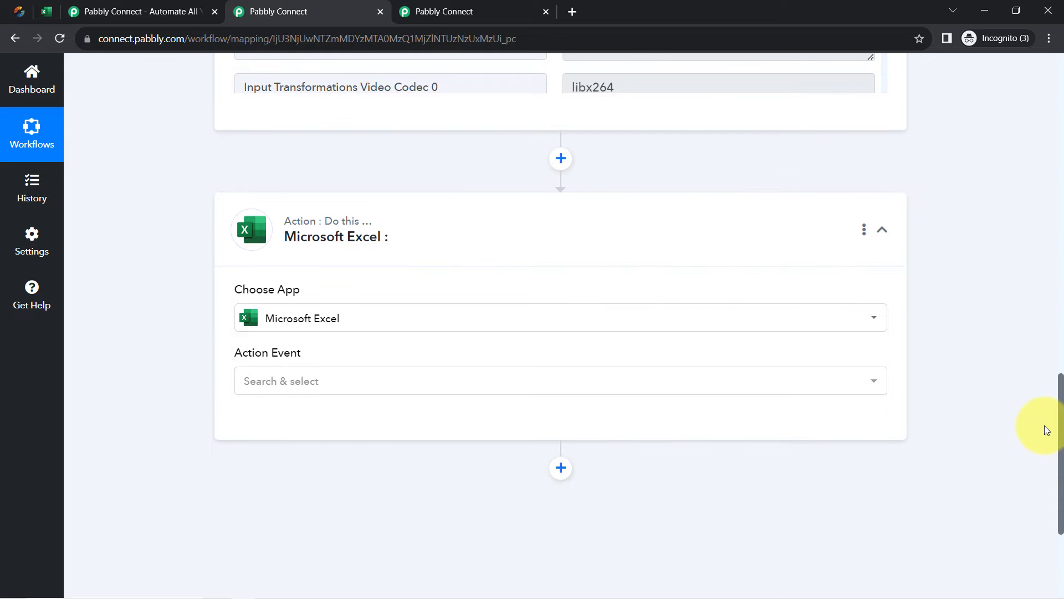
{"action": "left_click", "coordinate": [561, 161]}
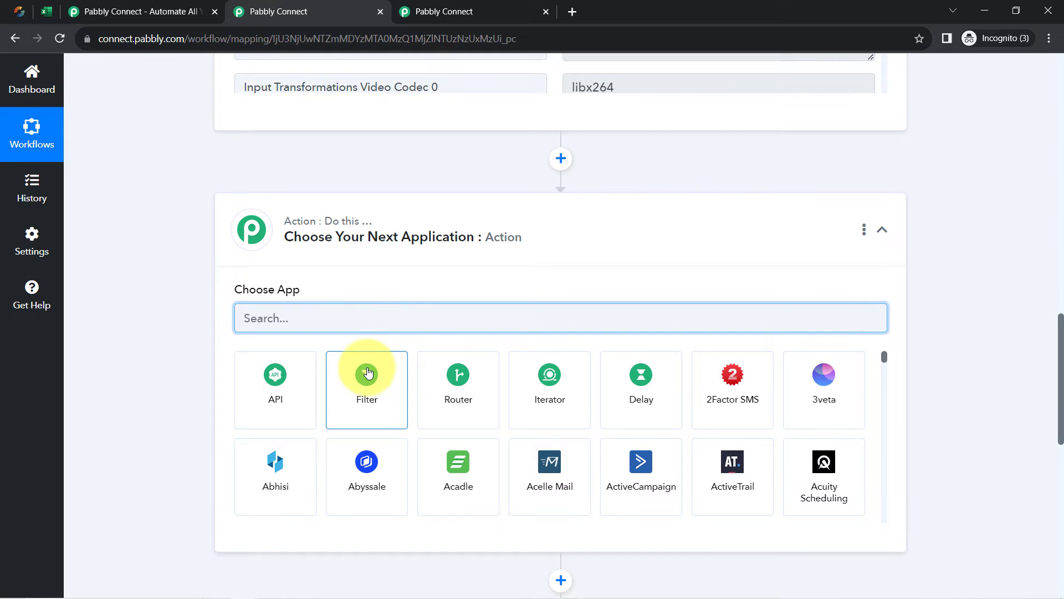
{"action": "left_click", "coordinate": [367, 373]}
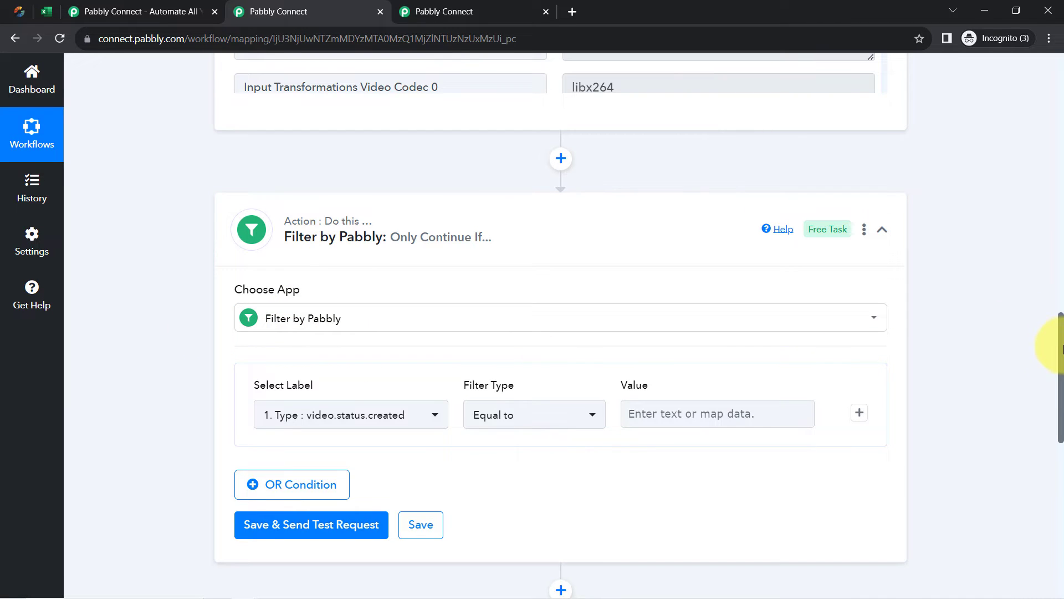
Step: Set the filter to continue only if the Gumlet Status is Equal to "ready", and save it with a test request
{"action": "scroll", "coordinate": [1053, 346], "scroll_direction": "down", "scroll_amount": 2}
{"action": "left_click_drag", "start_coordinate": [254, 266], "coordinate": [313, 269]}
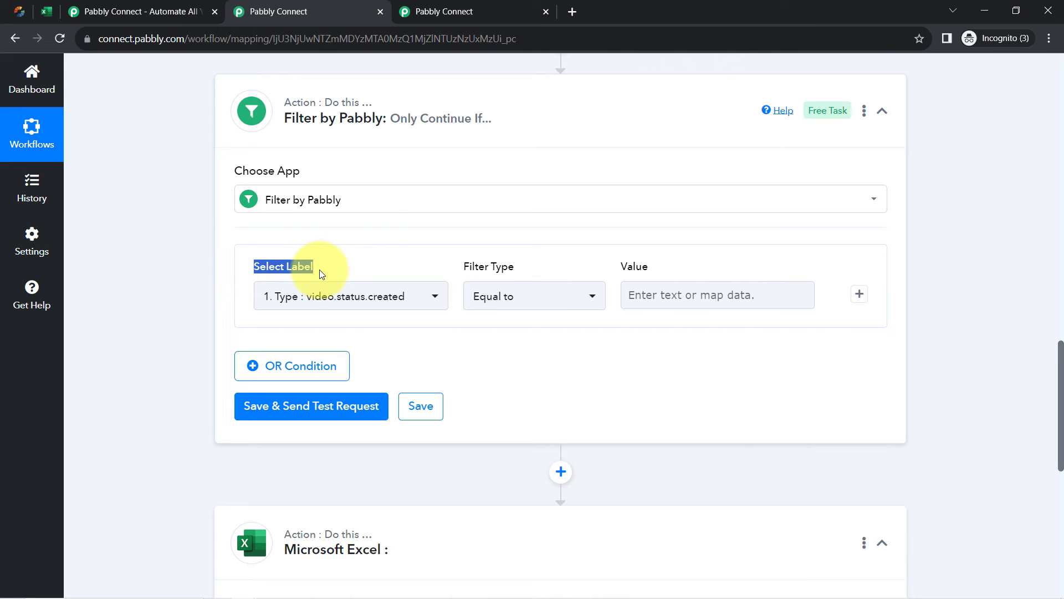
{"action": "left_click", "coordinate": [319, 301]}
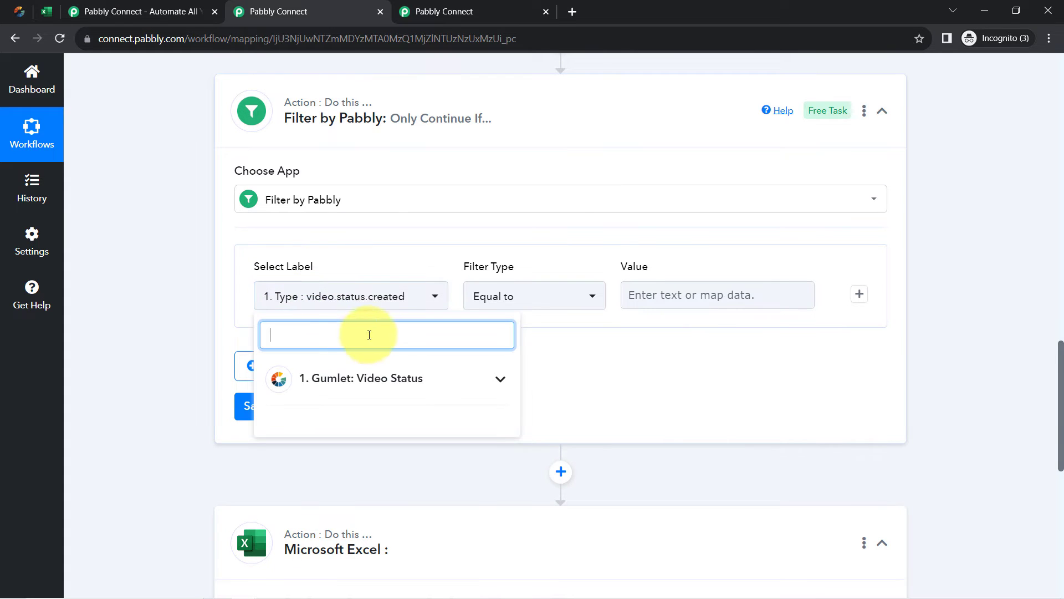
{"action": "left_click", "coordinate": [347, 381]}
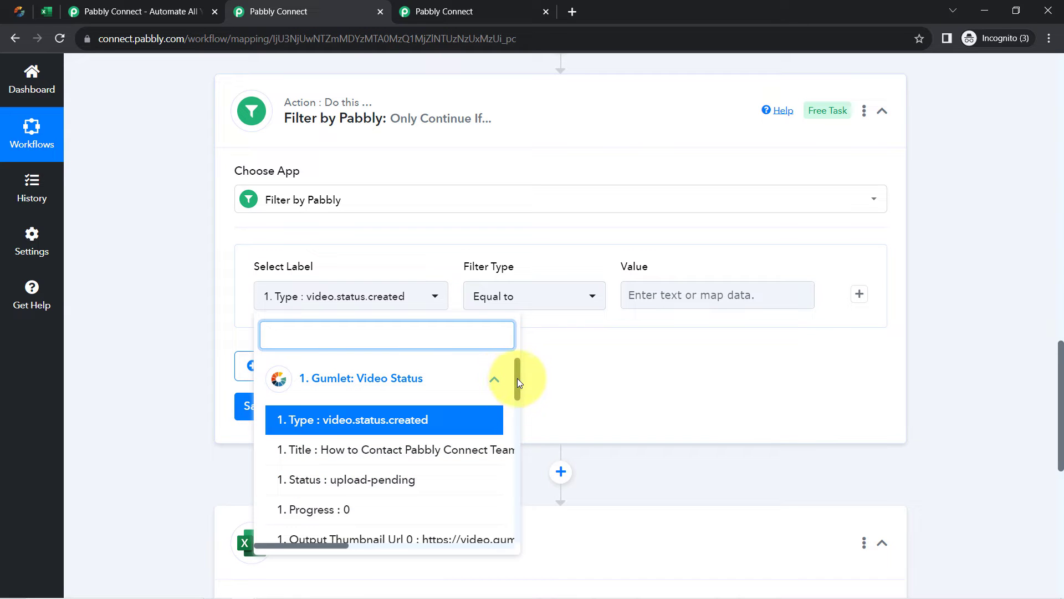
{"action": "left_click_drag", "start_coordinate": [517, 378], "coordinate": [508, 352]}
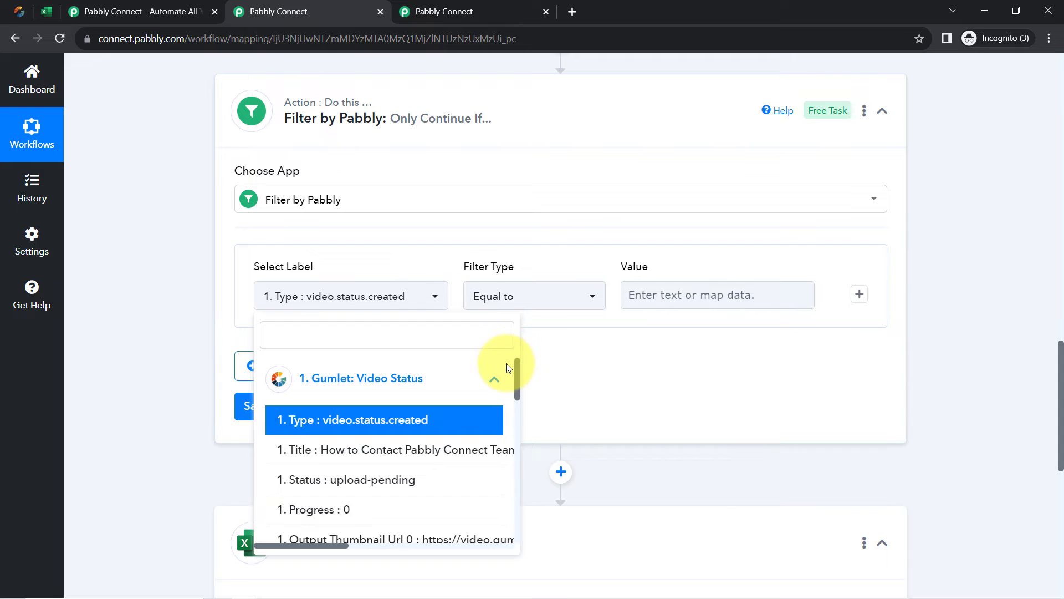
{"action": "left_click", "coordinate": [309, 479]}
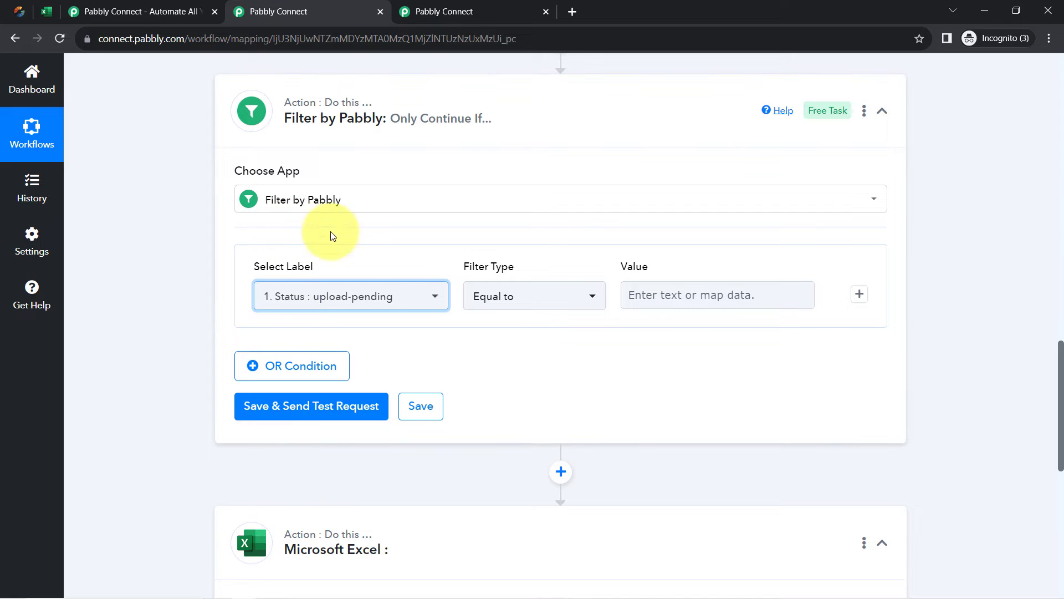
{"action": "left_click", "coordinate": [637, 301]}
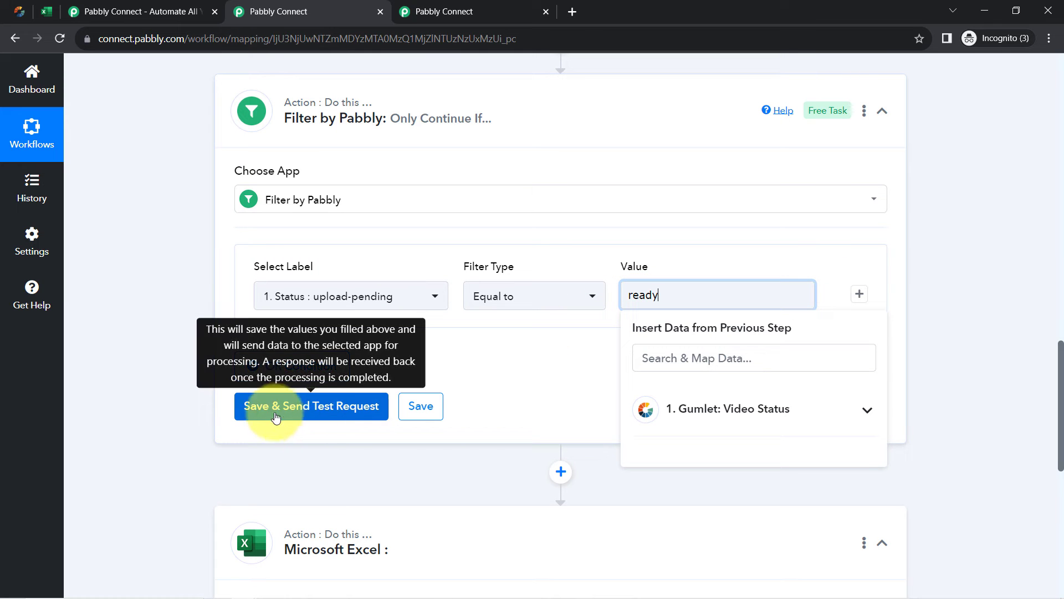
{"action": "left_click", "coordinate": [305, 409]}
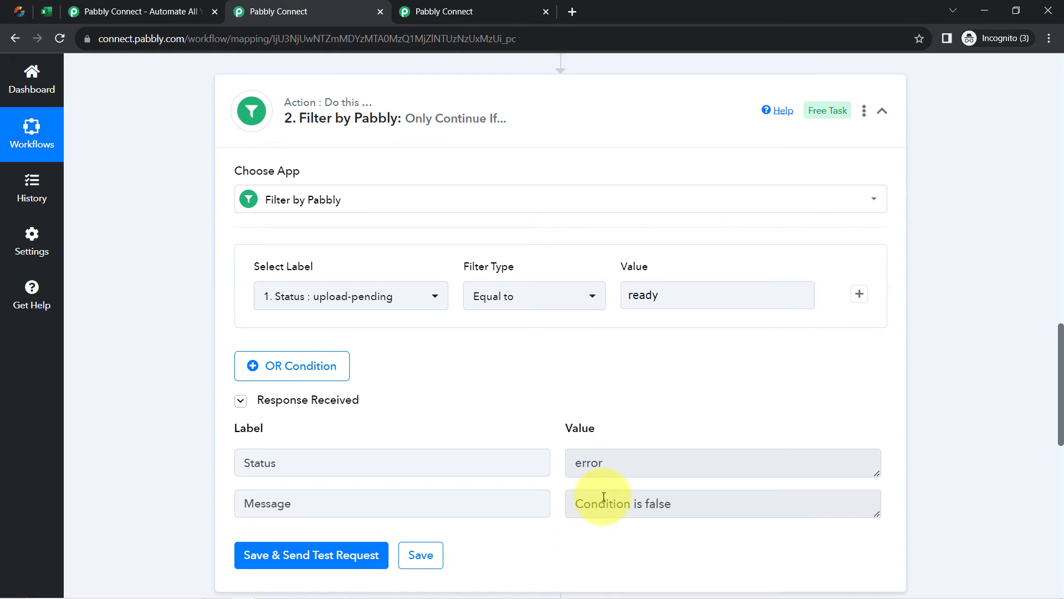
Step: Compare the filter's test response message with the Status value in the Gumlet trigger's captured response
{"action": "left_click_drag", "start_coordinate": [606, 502], "coordinate": [676, 496]}
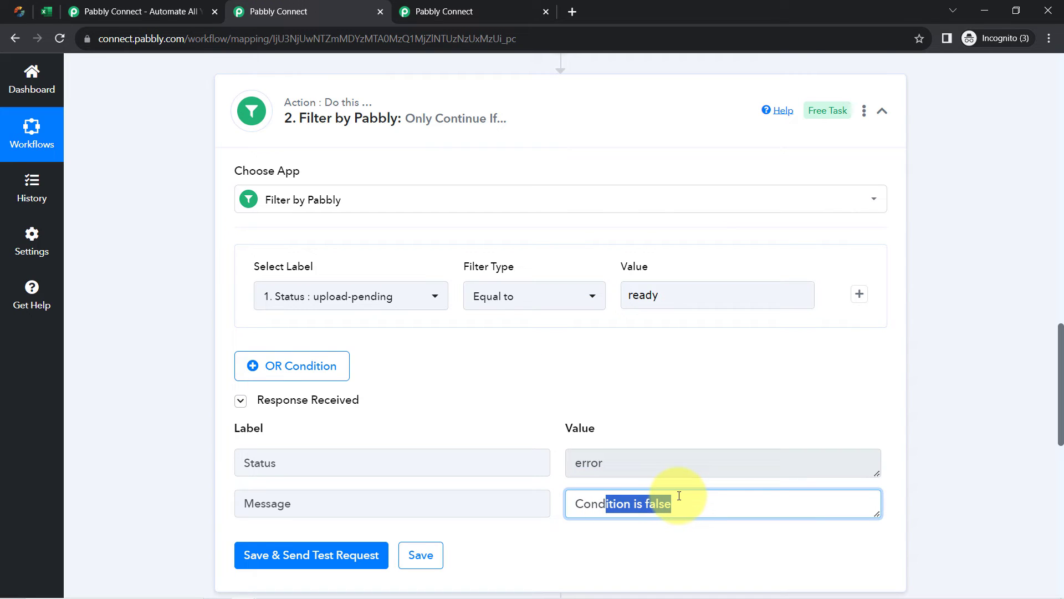
{"action": "left_click_drag", "start_coordinate": [1060, 414], "coordinate": [1041, 276]}
{"action": "left_click_drag", "start_coordinate": [277, 343], "coordinate": [238, 345]}
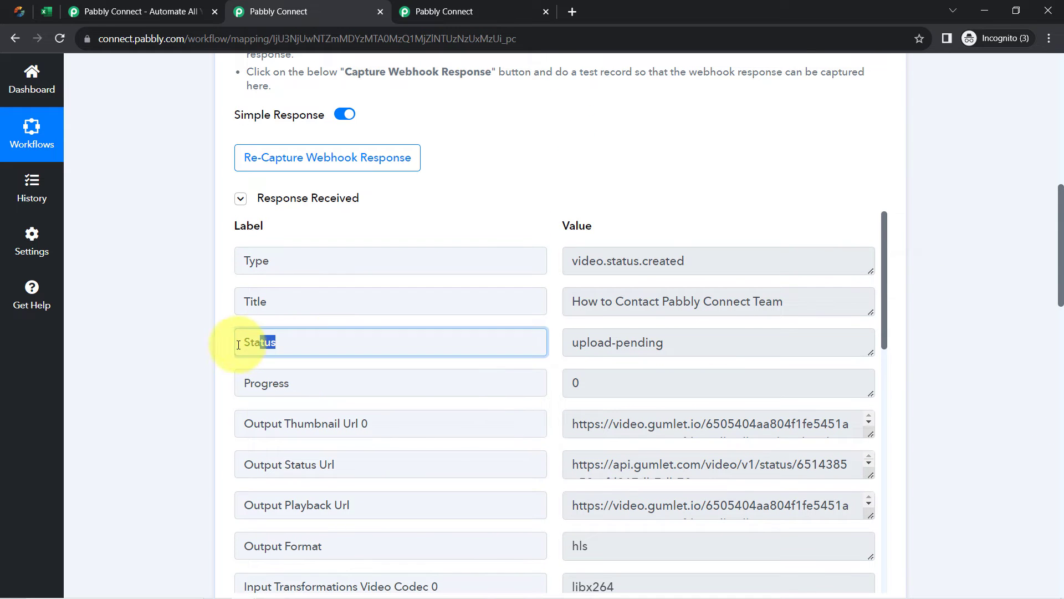
{"action": "left_click_drag", "start_coordinate": [680, 345], "coordinate": [593, 338]}
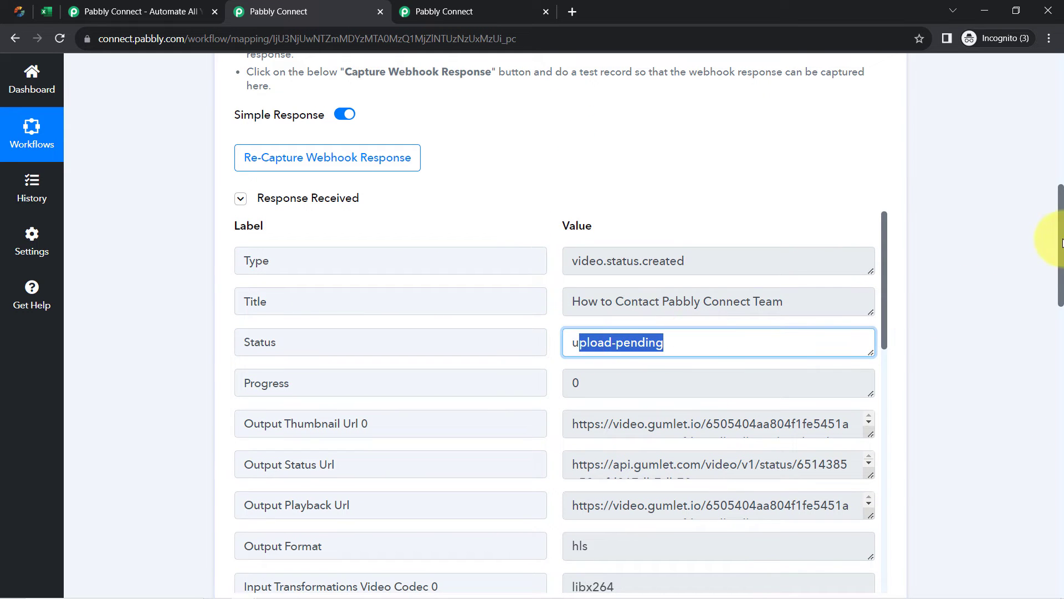
{"action": "left_click_drag", "start_coordinate": [1062, 242], "coordinate": [1046, 399]}
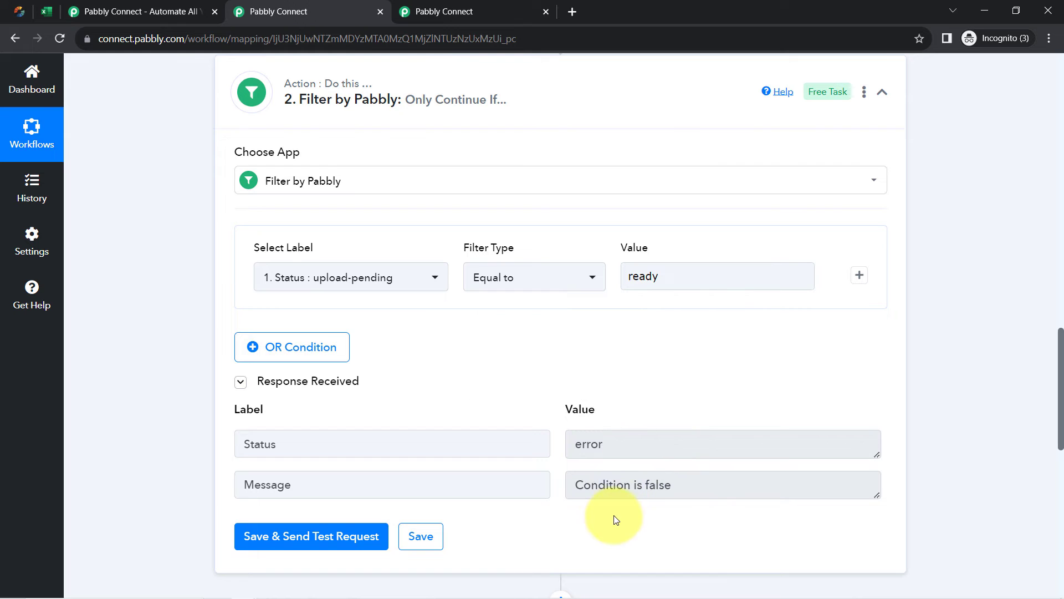
{"action": "left_click_drag", "start_coordinate": [577, 485], "coordinate": [697, 484]}
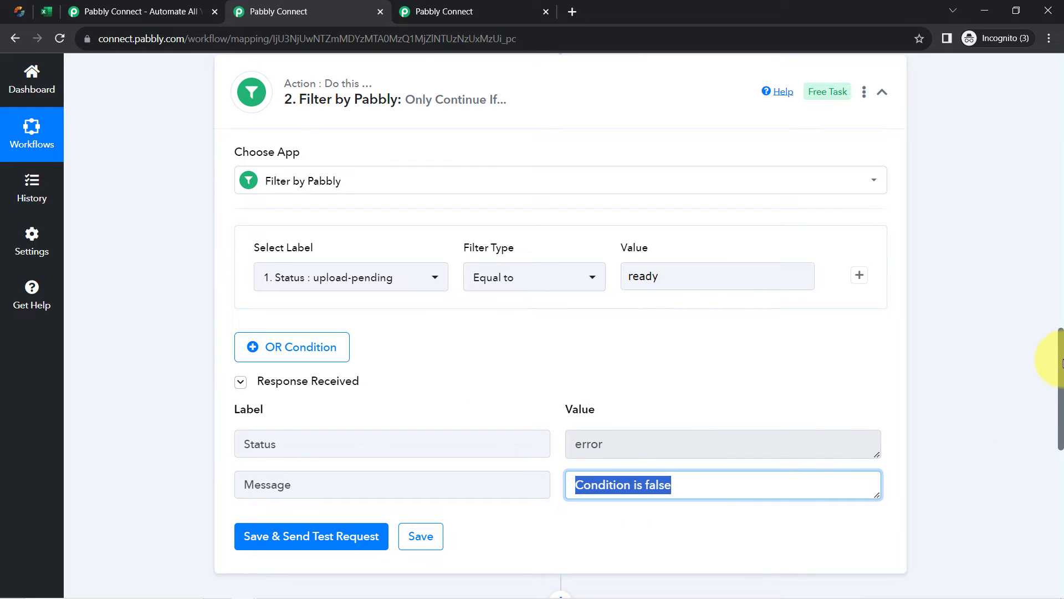
Step: Choose Add Row To Worksheet as the action event of the Microsoft Excel step
{"action": "left_click_drag", "start_coordinate": [1063, 364], "coordinate": [1054, 466]}
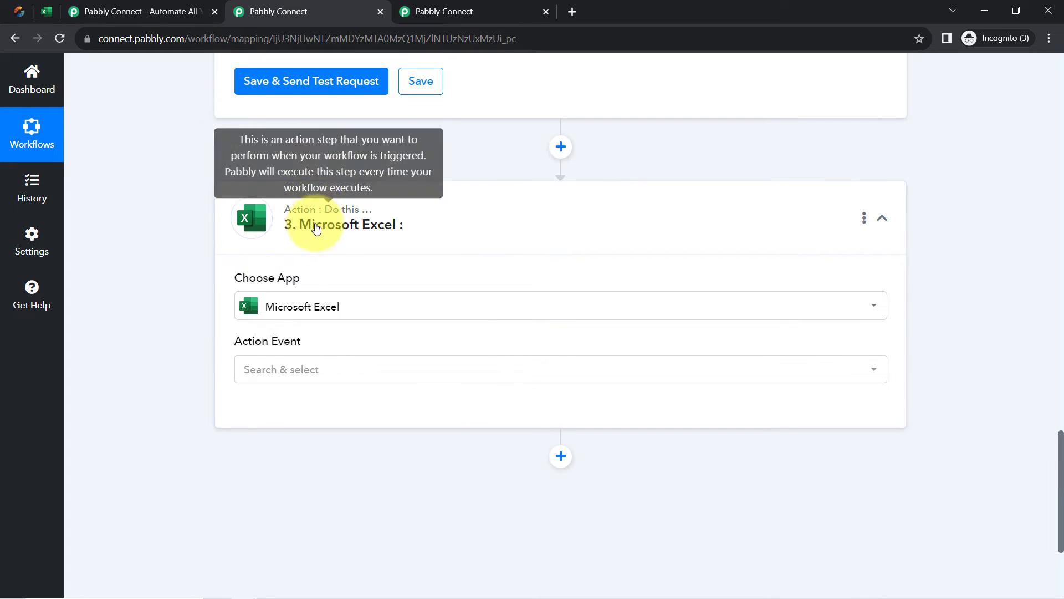
{"action": "left_click", "coordinate": [283, 366]}
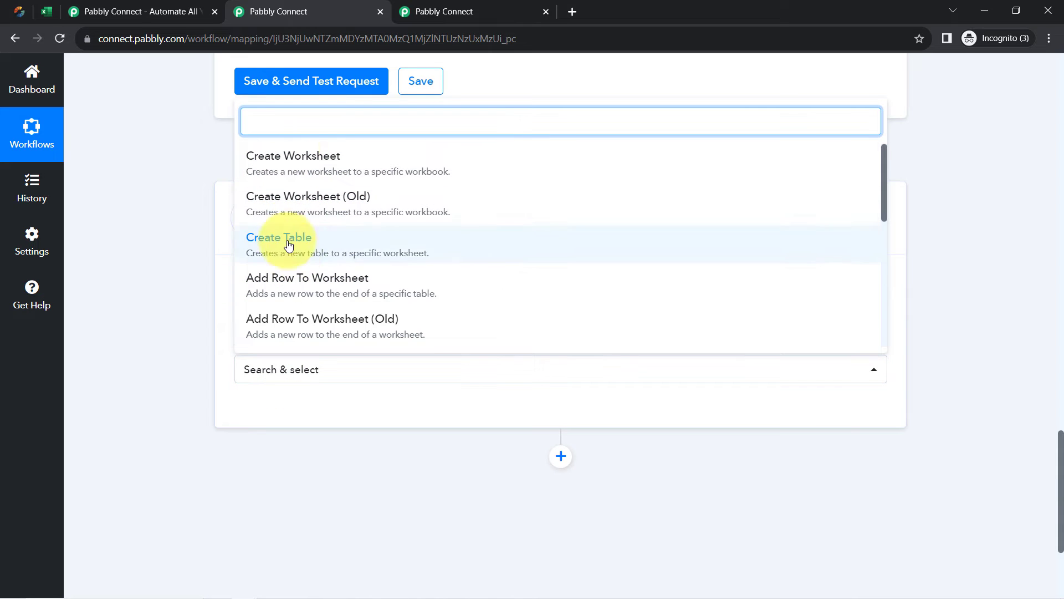
{"action": "left_click", "coordinate": [319, 295]}
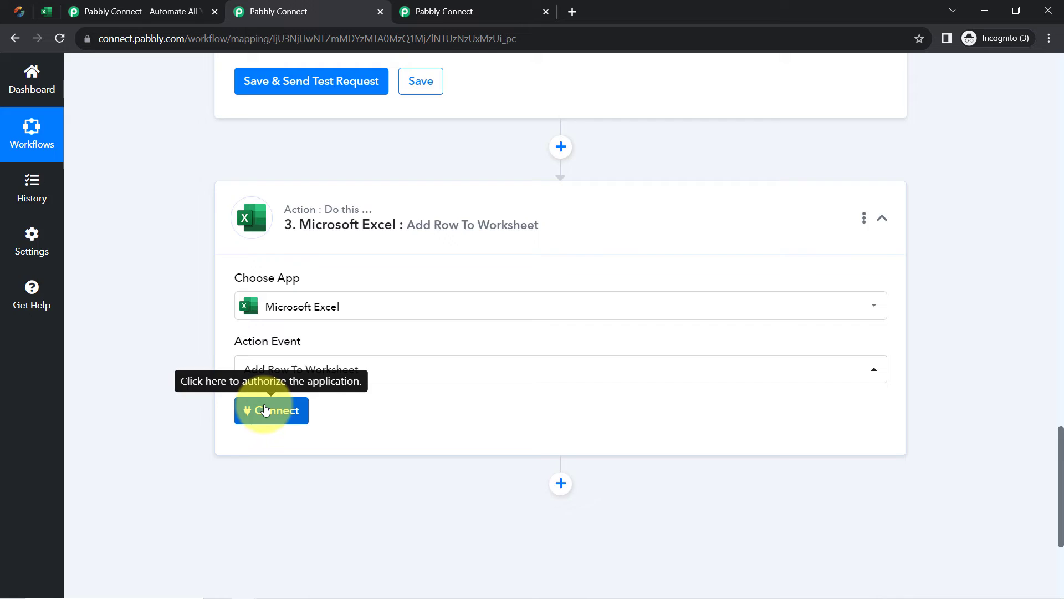
Step: Add a new Microsoft Excel connection for the action and authorize Pabbly Connect to access the Microsoft account
{"action": "left_click", "coordinate": [264, 409]}
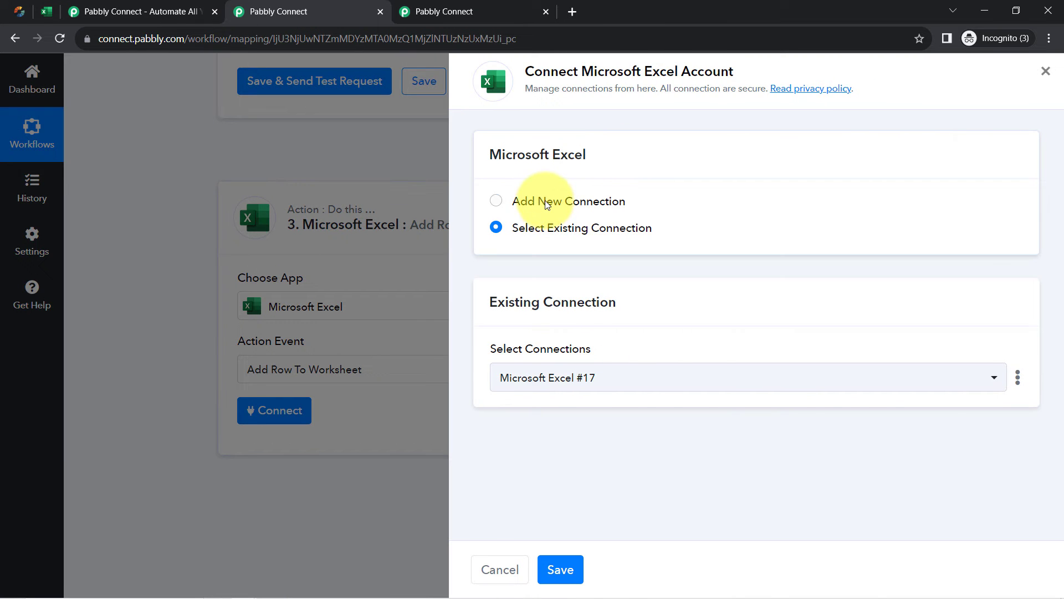
{"action": "left_click", "coordinate": [547, 203]}
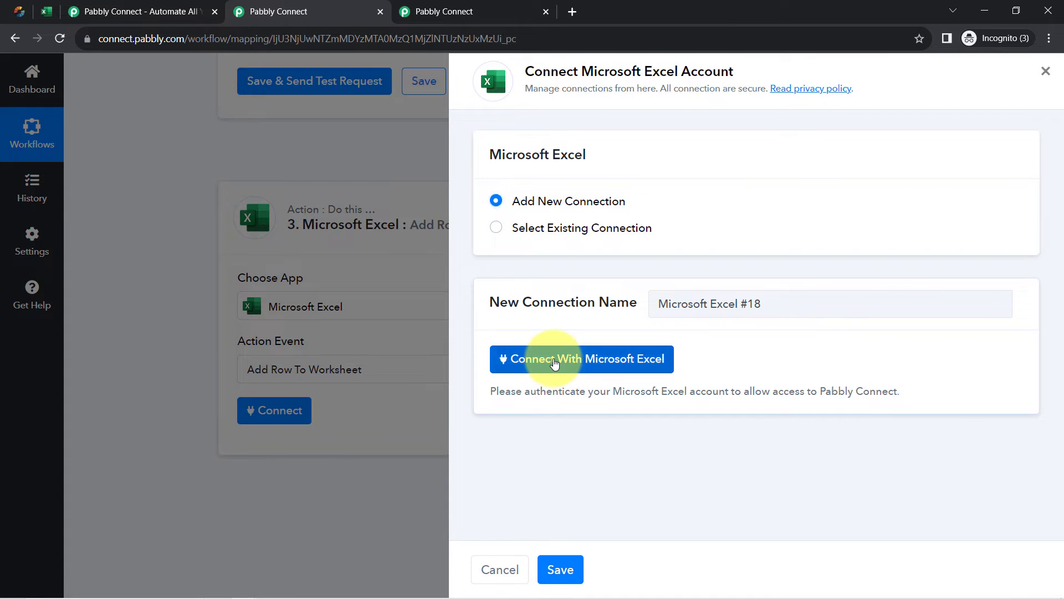
{"action": "left_click", "coordinate": [555, 361]}
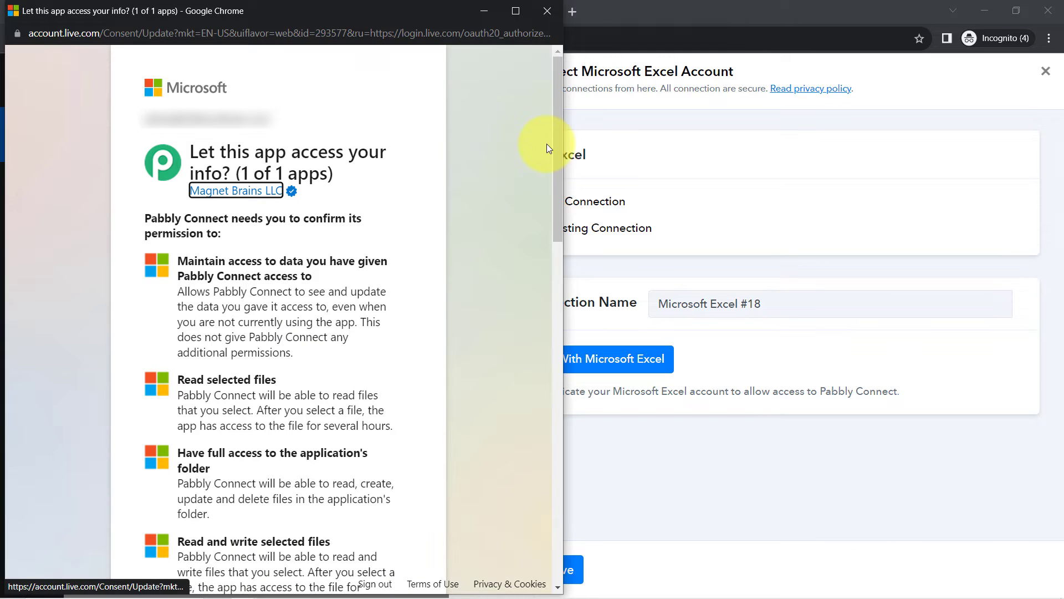
{"action": "left_click_drag", "start_coordinate": [558, 148], "coordinate": [495, 522]}
{"action": "left_click", "coordinate": [366, 530]}
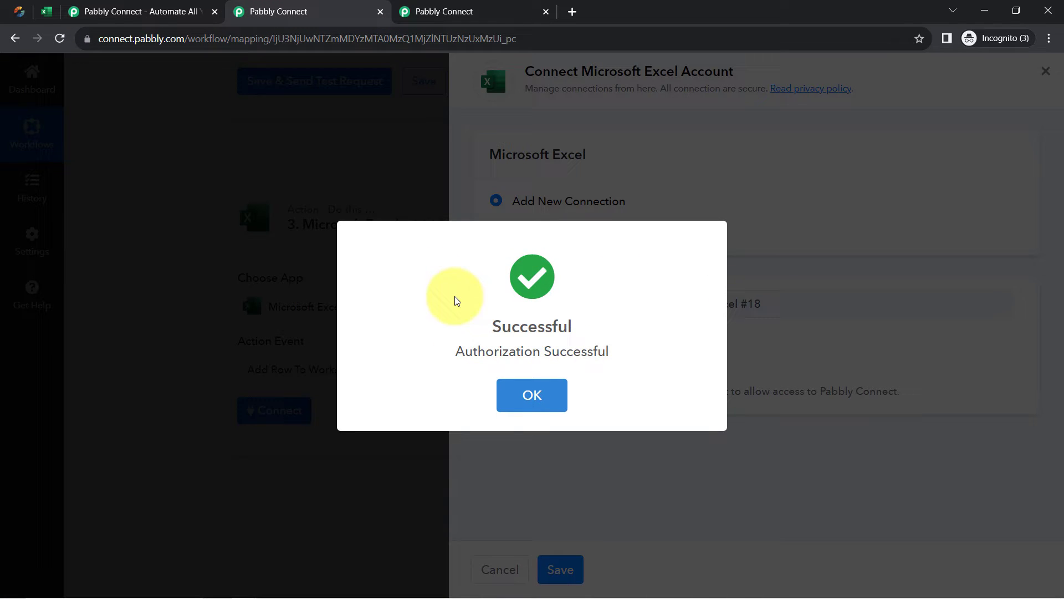
{"action": "left_click", "coordinate": [535, 388]}
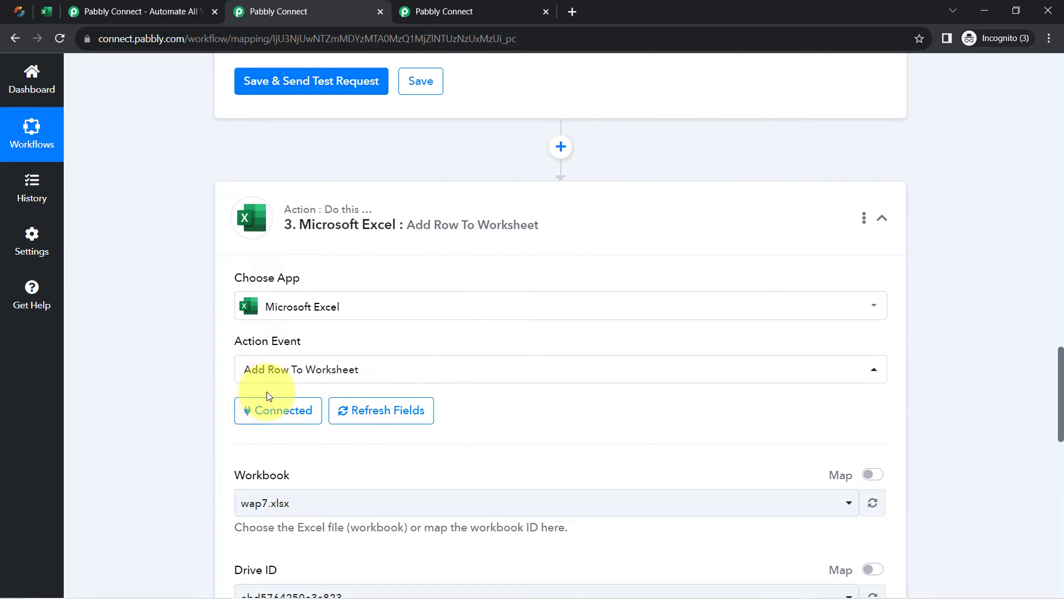
Step: Check the spreadsheet's name in Excel Online and select All Uploaded Videos.xlsx as the action's workbook
{"action": "left_click_drag", "start_coordinate": [233, 476], "coordinate": [293, 475]}
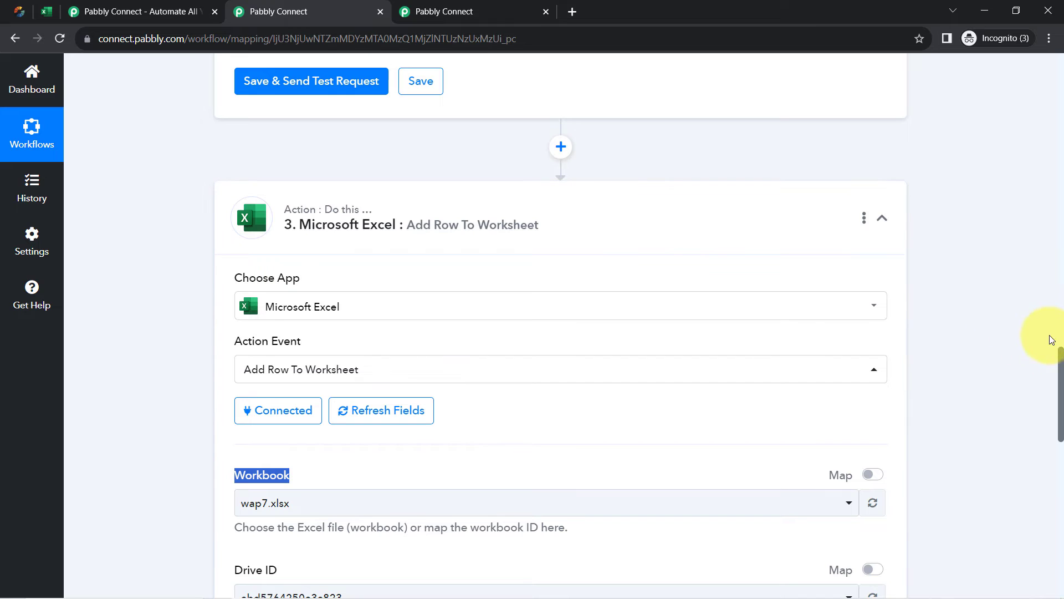
{"action": "scroll", "coordinate": [1062, 358], "scroll_direction": "down", "scroll_amount": 6}
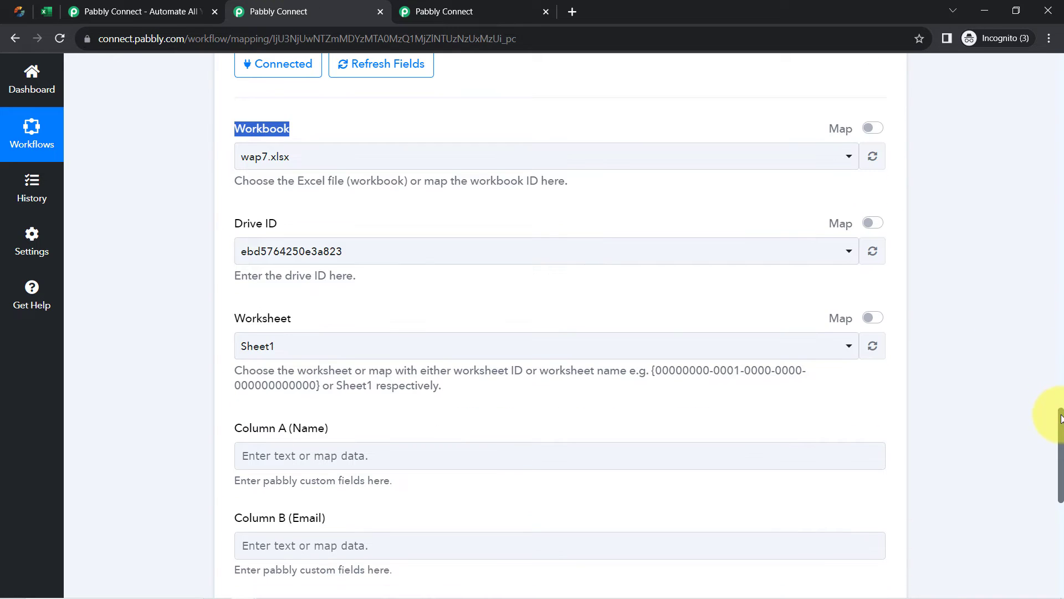
{"action": "left_click", "coordinate": [256, 161]}
{"action": "left_click", "coordinate": [256, 162]}
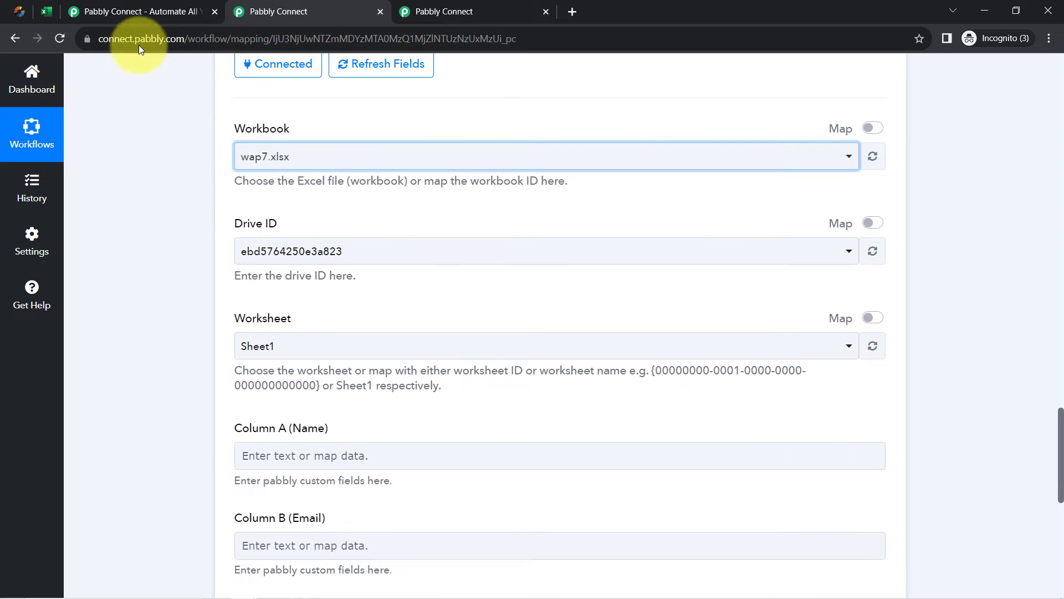
{"action": "left_click", "coordinate": [45, 9]}
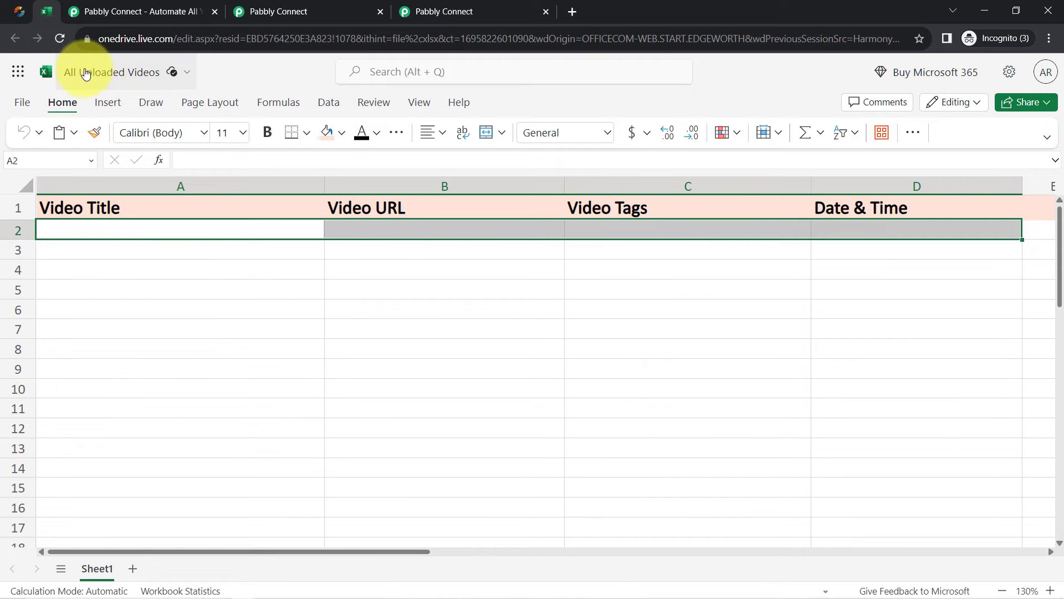
{"action": "left_click", "coordinate": [332, 10]}
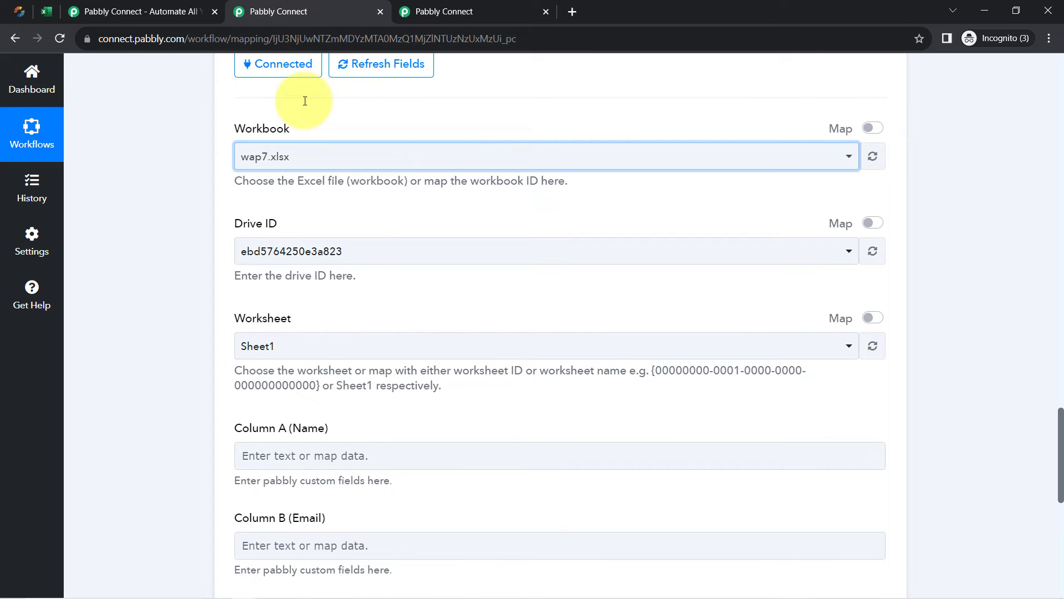
{"action": "left_click", "coordinate": [244, 161]}
{"action": "left_click", "coordinate": [288, 256]}
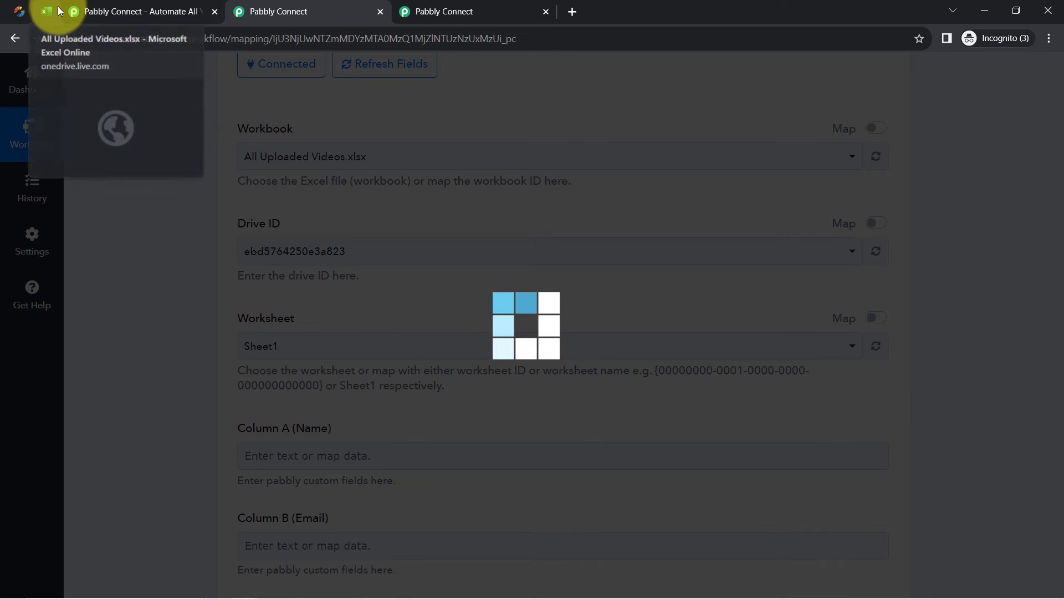
Step: Compare the column headings in the All Uploaded Videos sheet with the column fields loaded in the Excel action
{"action": "left_click", "coordinate": [47, 11]}
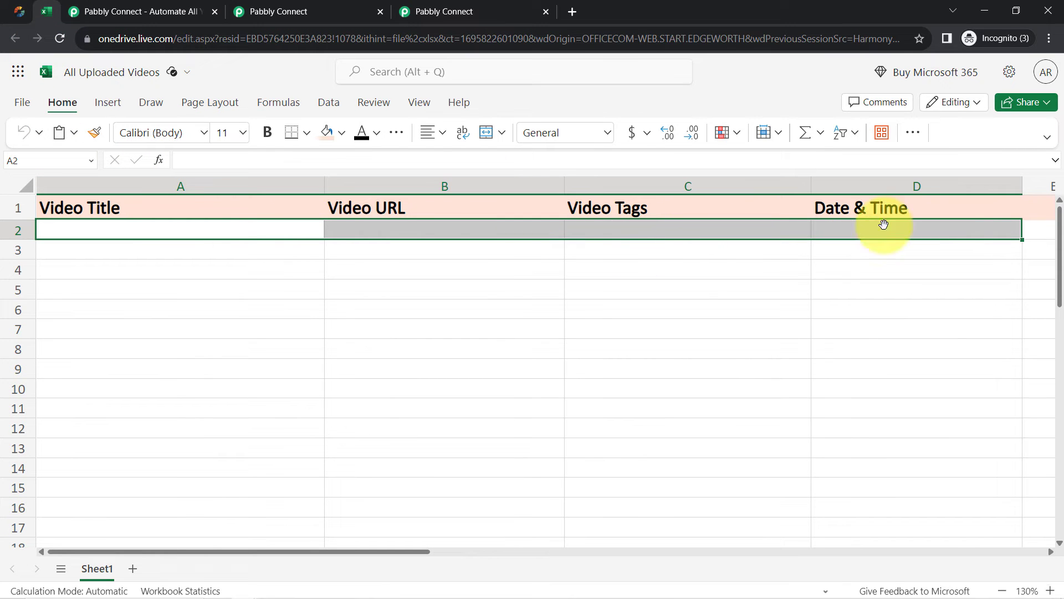
{"action": "left_click", "coordinate": [268, 11]}
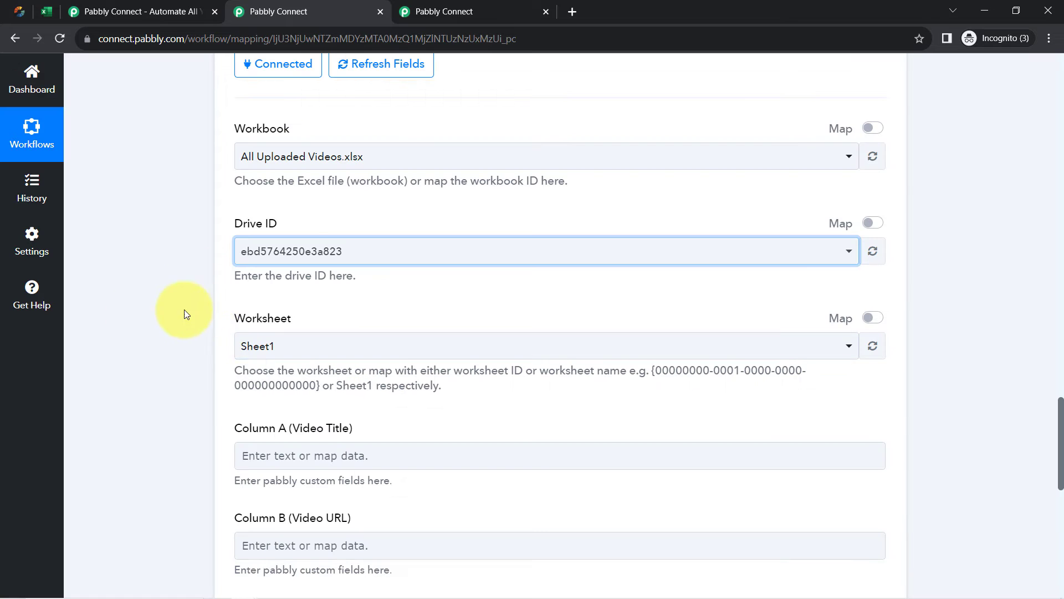
{"action": "left_click_drag", "start_coordinate": [299, 428], "coordinate": [345, 432]}
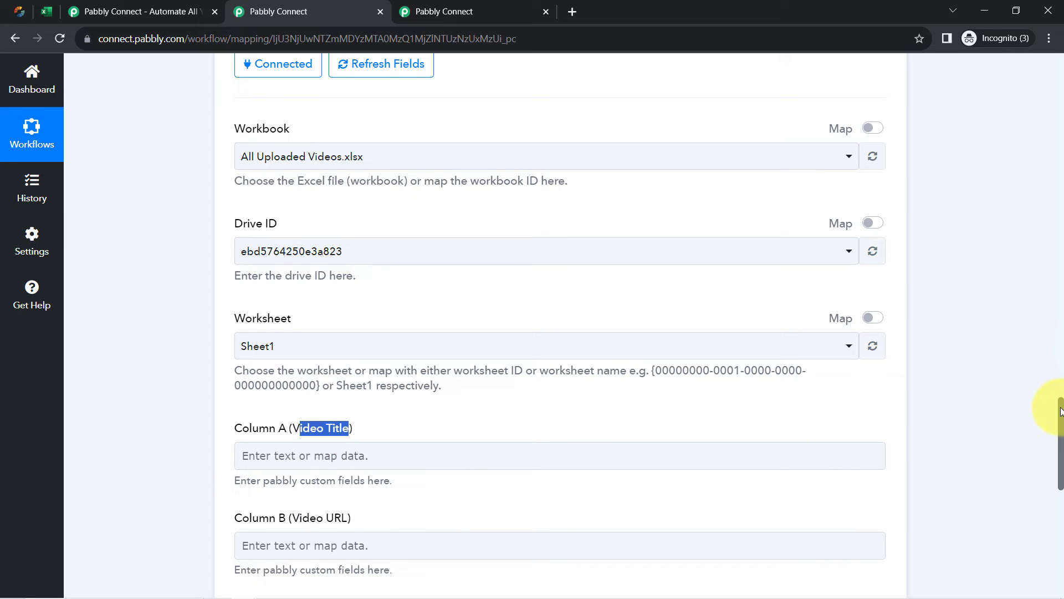
{"action": "left_click_drag", "start_coordinate": [1060, 410], "coordinate": [1061, 456]}
{"action": "left_click", "coordinate": [43, 10]}
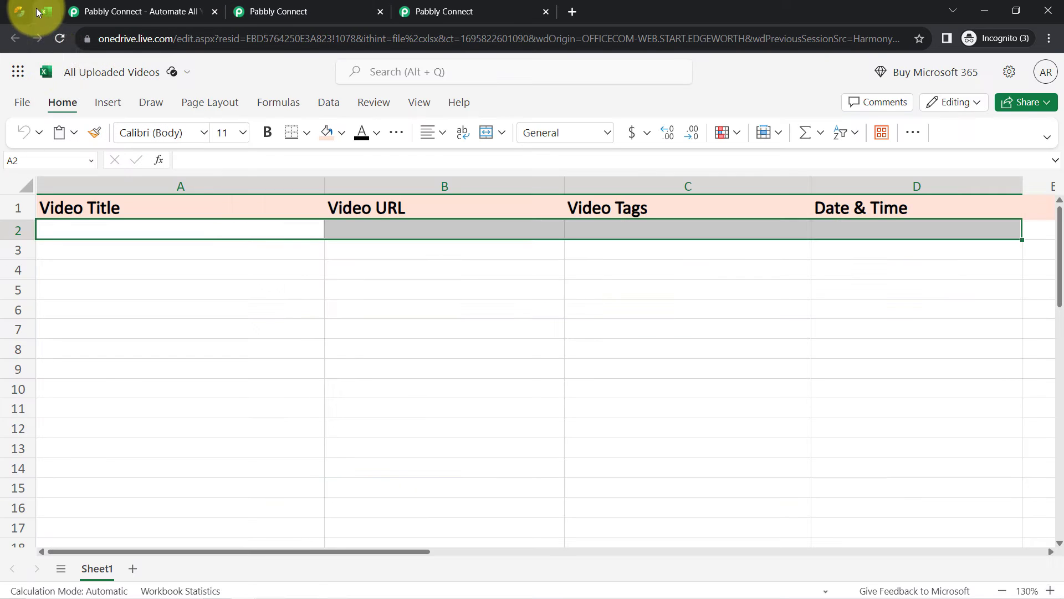
{"action": "left_click", "coordinate": [152, 314]}
{"action": "left_click", "coordinate": [85, 210]}
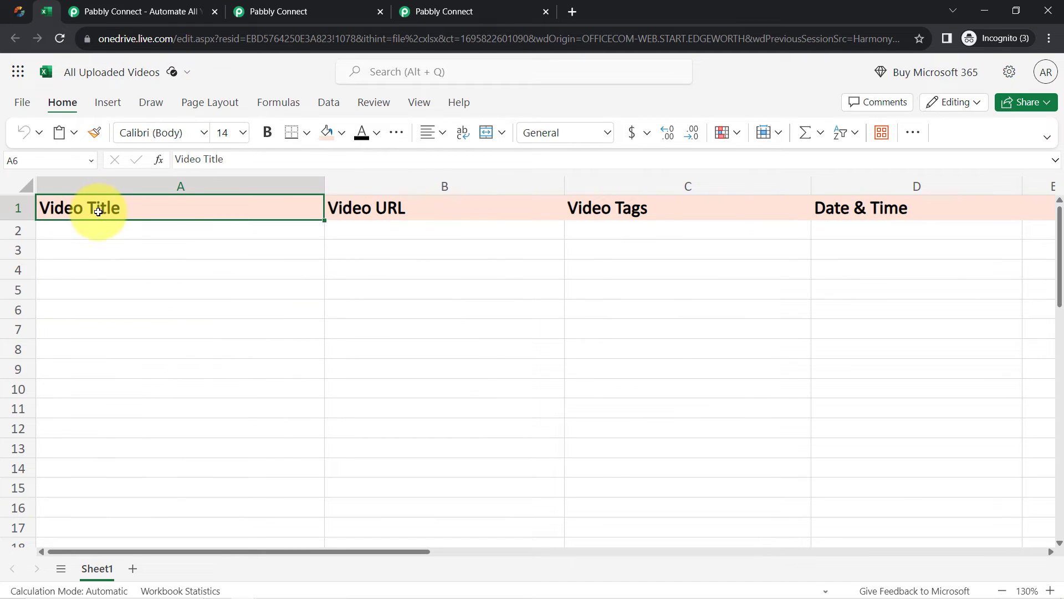
Step: Check the sheet's Video URL, Video Tags and Date & Time headings and its worksheet name against the Excel action's fields
{"action": "left_click", "coordinate": [442, 201]}
{"action": "left_click", "coordinate": [628, 209]}
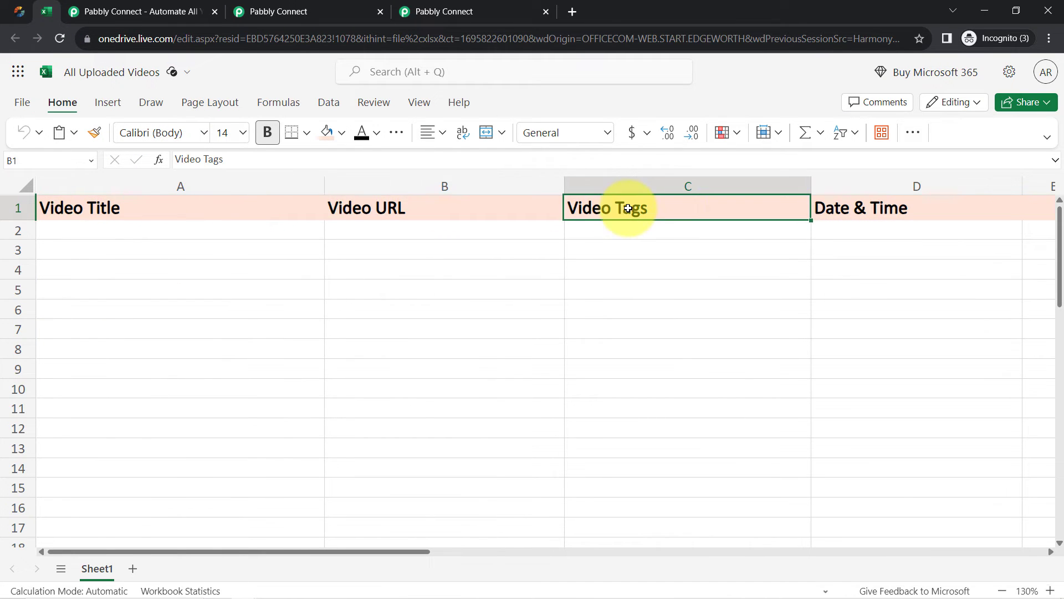
{"action": "left_click", "coordinate": [849, 212]}
{"action": "left_click", "coordinate": [261, 5]}
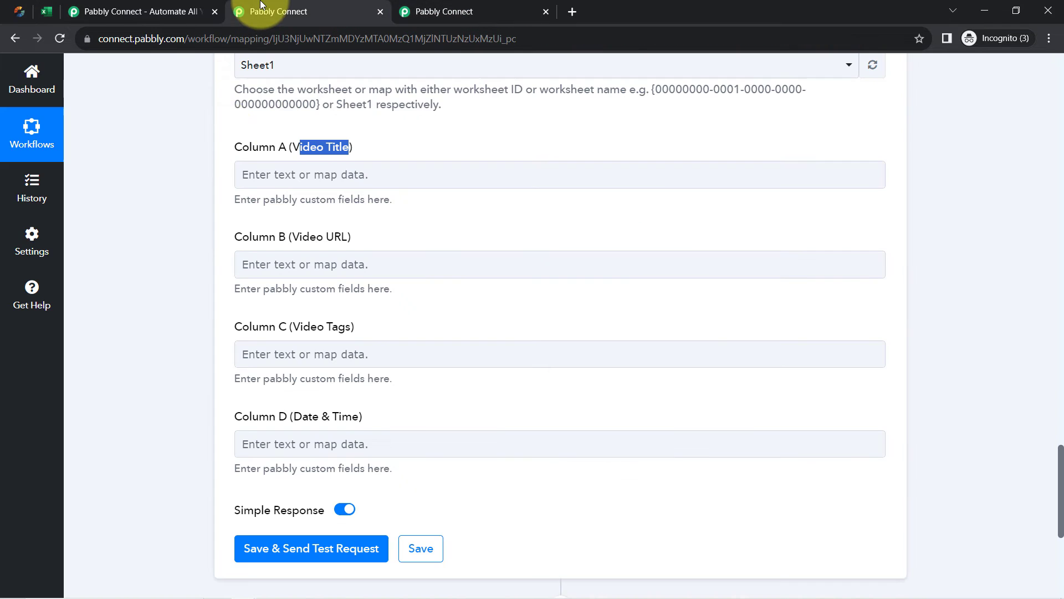
{"action": "left_click_drag", "start_coordinate": [1060, 455], "coordinate": [1052, 431]}
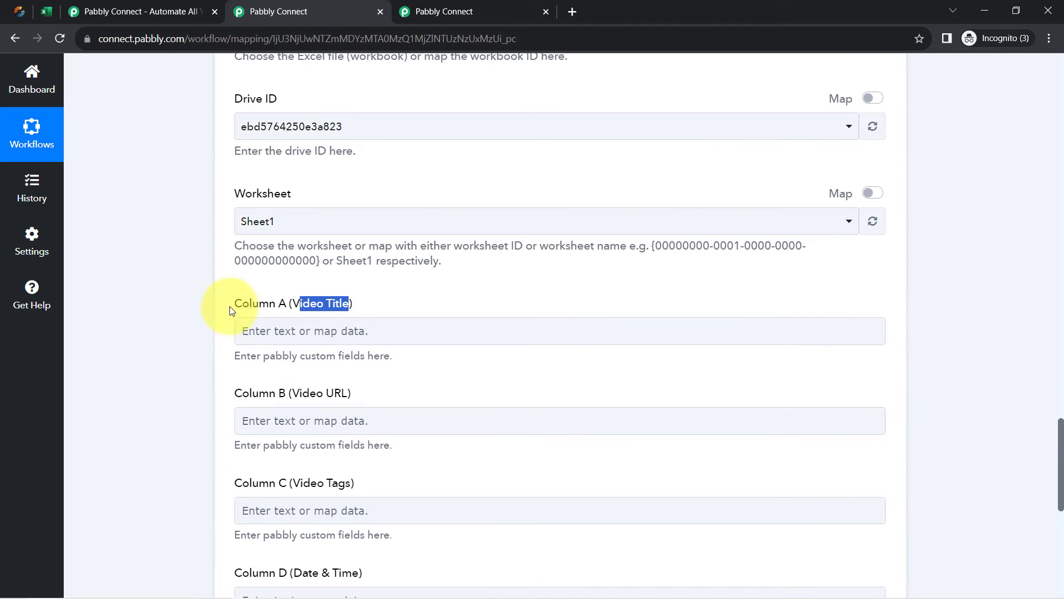
{"action": "left_click", "coordinate": [256, 218]}
{"action": "left_click", "coordinate": [256, 219]}
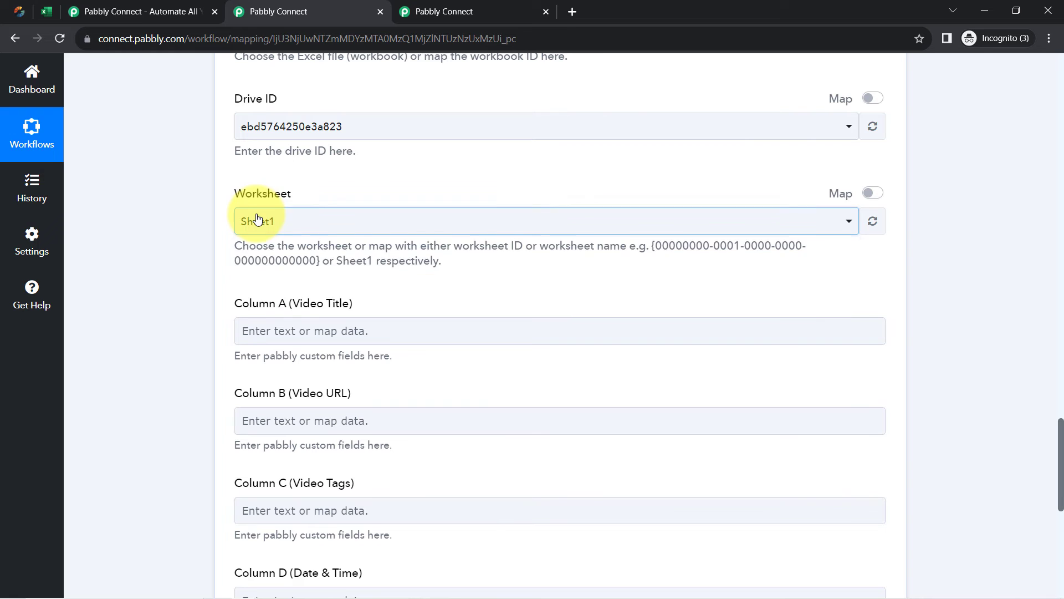
{"action": "left_click", "coordinate": [41, 7]}
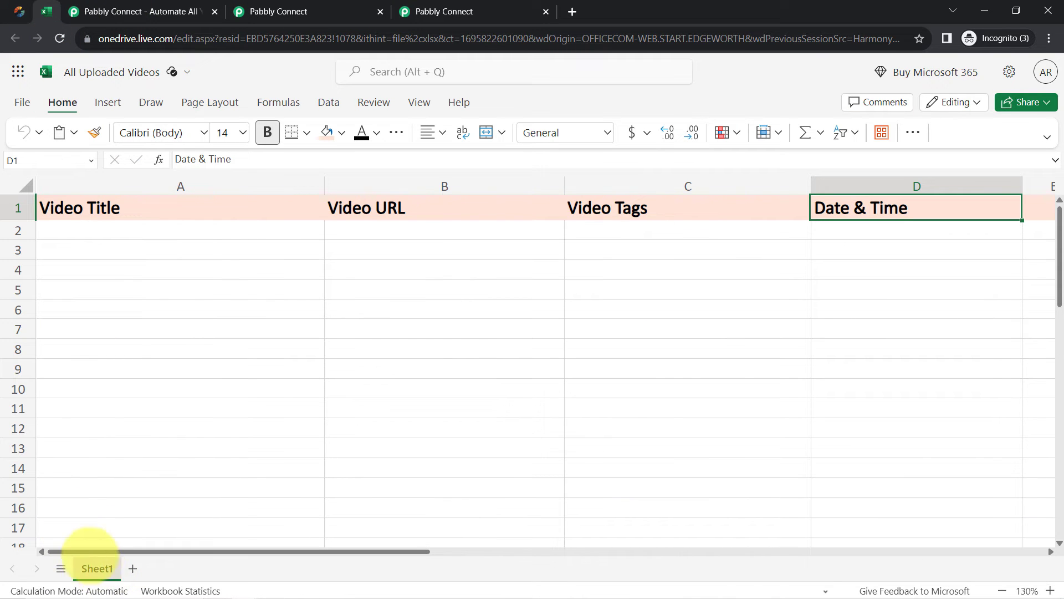
{"action": "left_click", "coordinate": [346, 11]}
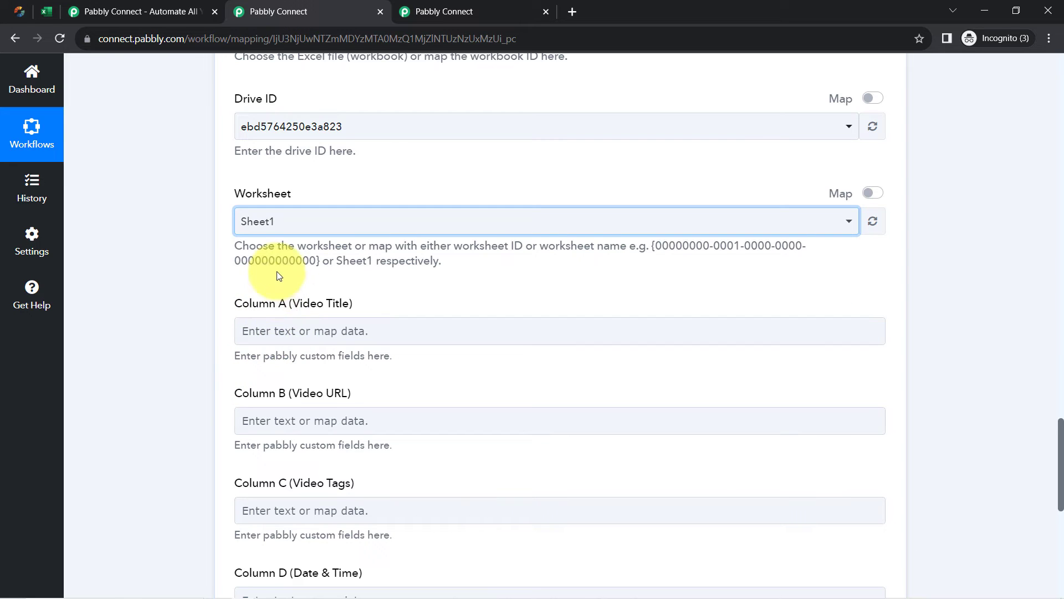
{"action": "left_click", "coordinate": [293, 296]}
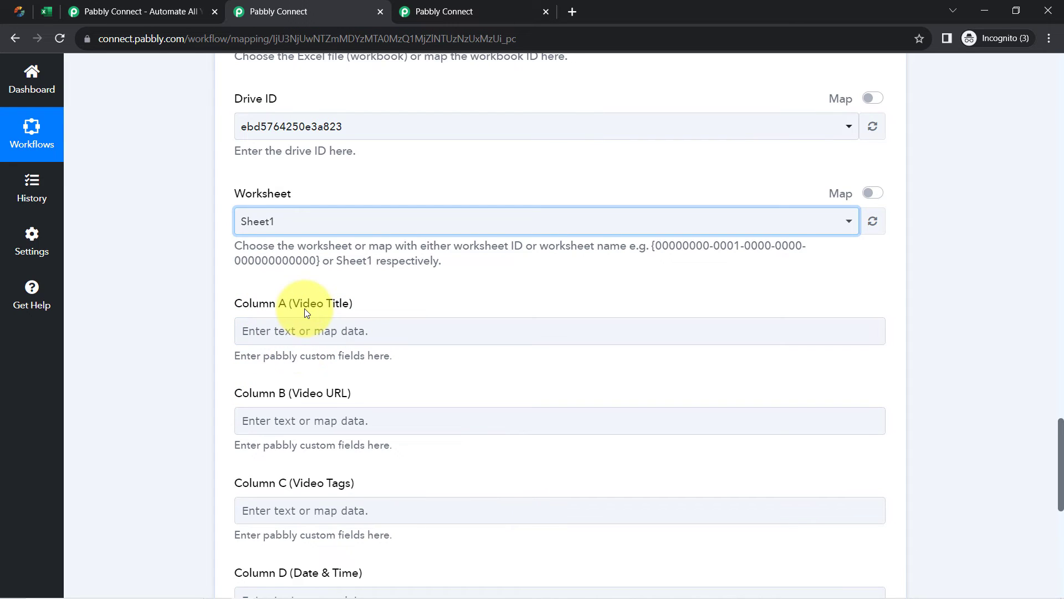
Step: Find the video title in the Gumlet webhook response and map Title from Gumlet: Video Status to Column A (Video Title)
{"action": "left_click_drag", "start_coordinate": [1060, 436], "coordinate": [1057, 167]}
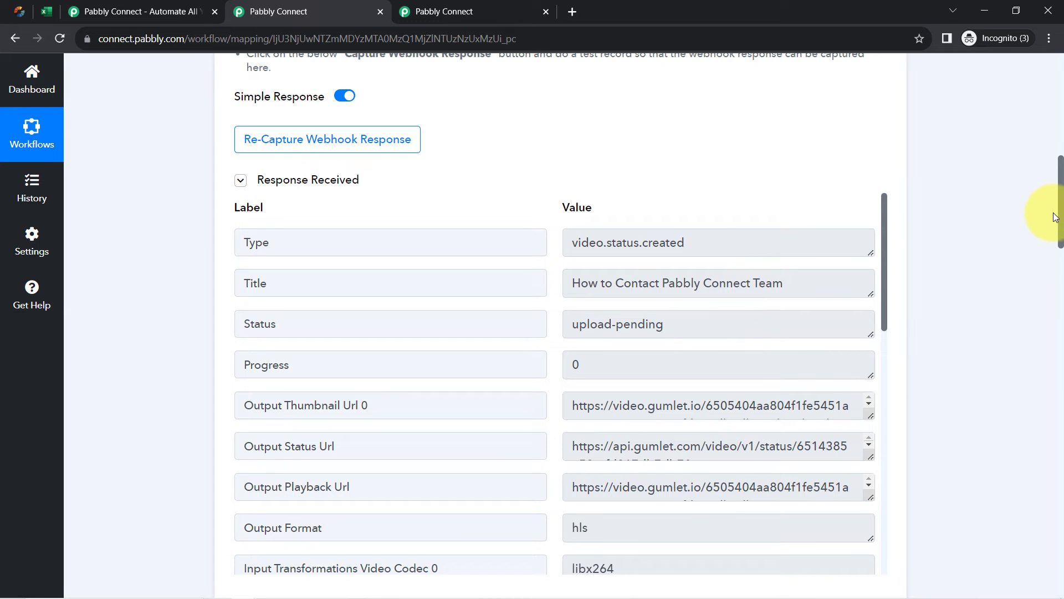
{"action": "left_click_drag", "start_coordinate": [589, 283], "coordinate": [691, 283]}
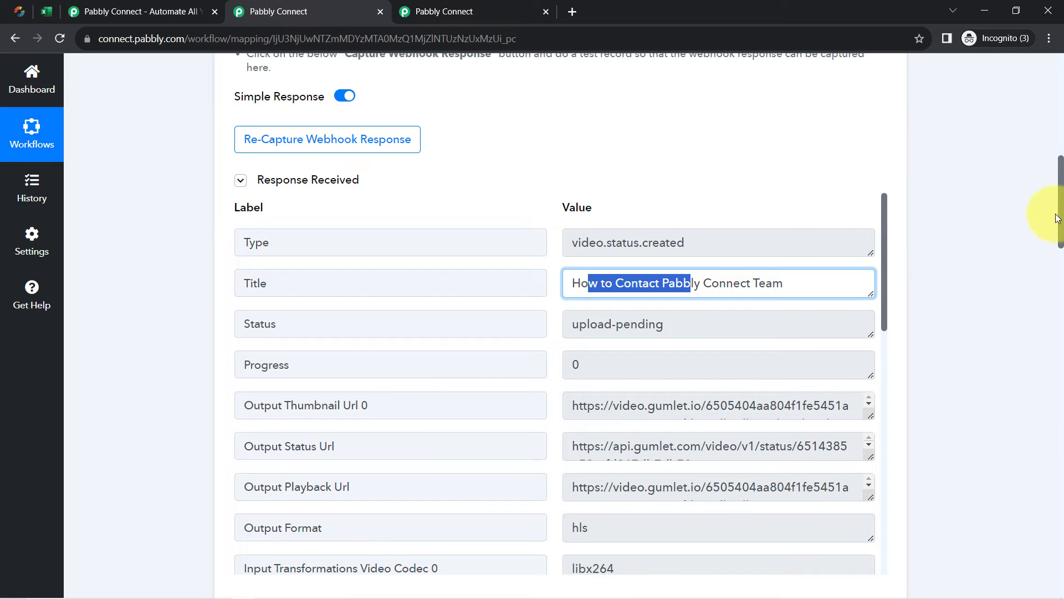
{"action": "left_click_drag", "start_coordinate": [1058, 218], "coordinate": [1028, 467]}
{"action": "left_click", "coordinate": [368, 326]}
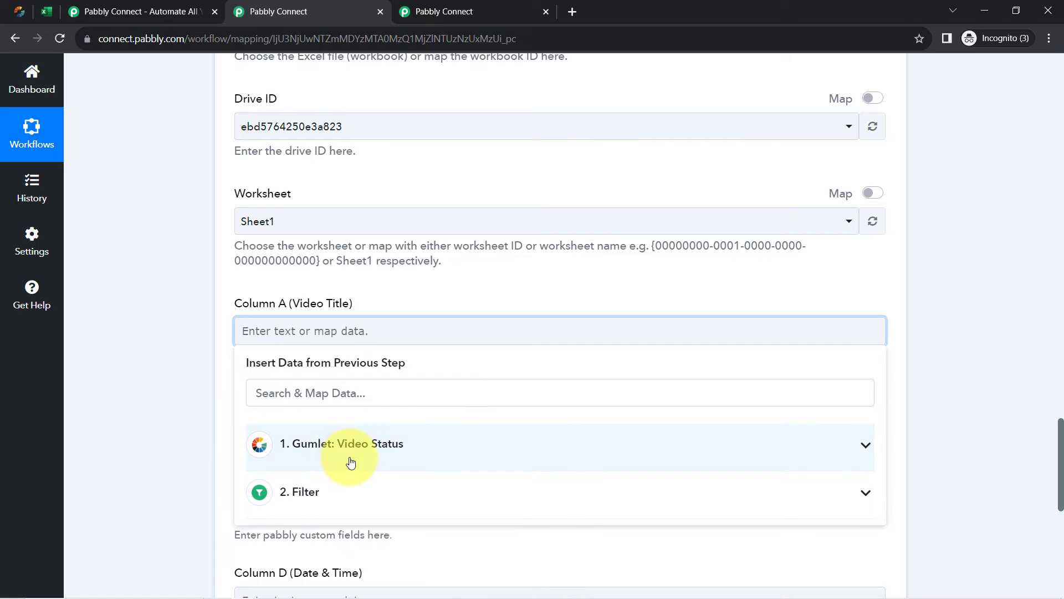
{"action": "left_click", "coordinate": [370, 462]}
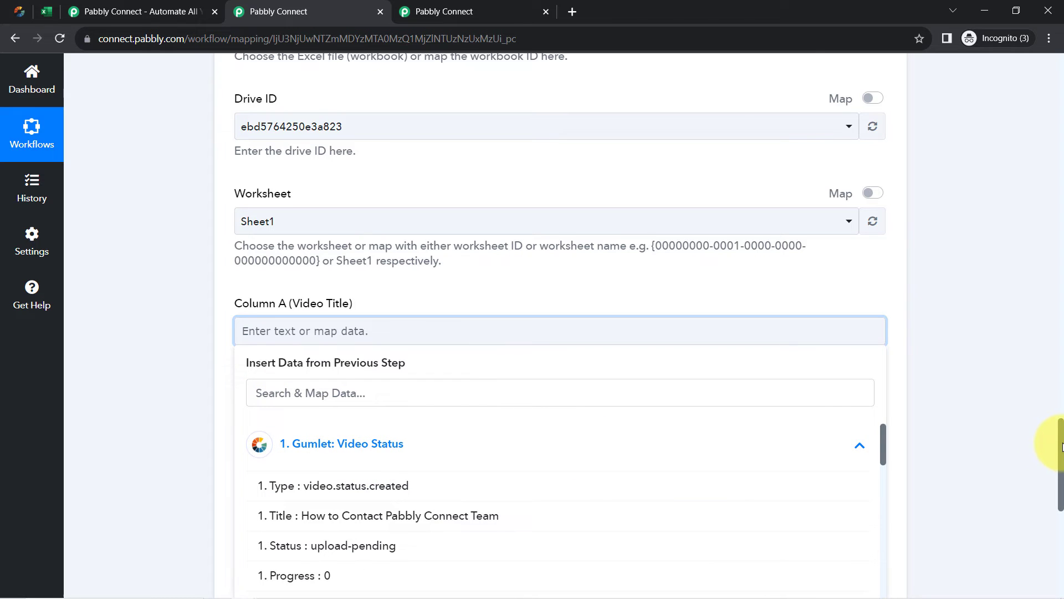
{"action": "scroll", "coordinate": [1048, 443], "scroll_direction": "down", "scroll_amount": 2}
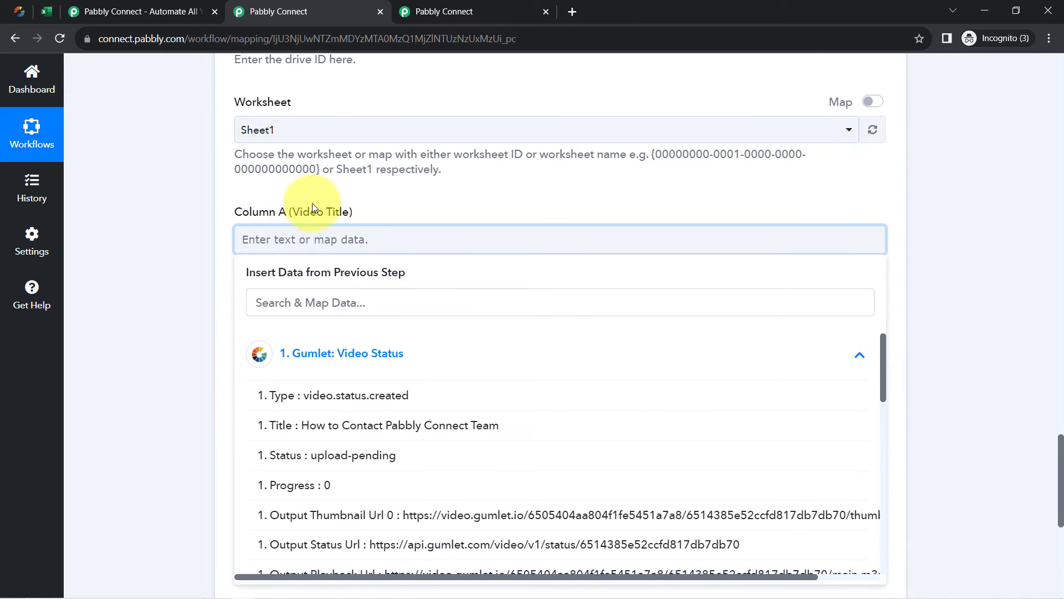
{"action": "left_click", "coordinate": [327, 425]}
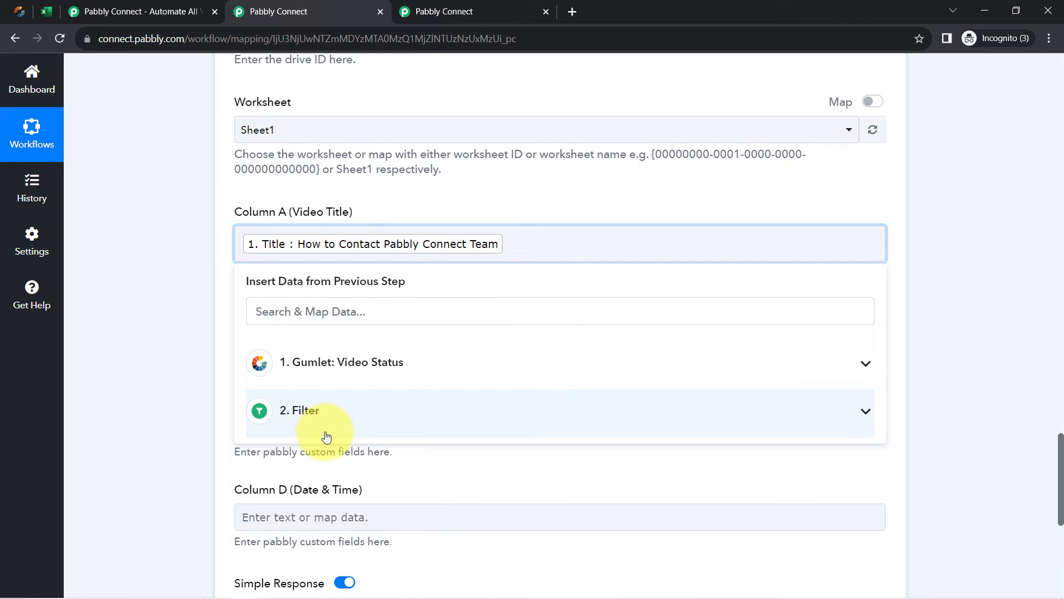
{"action": "left_click", "coordinate": [185, 307]}
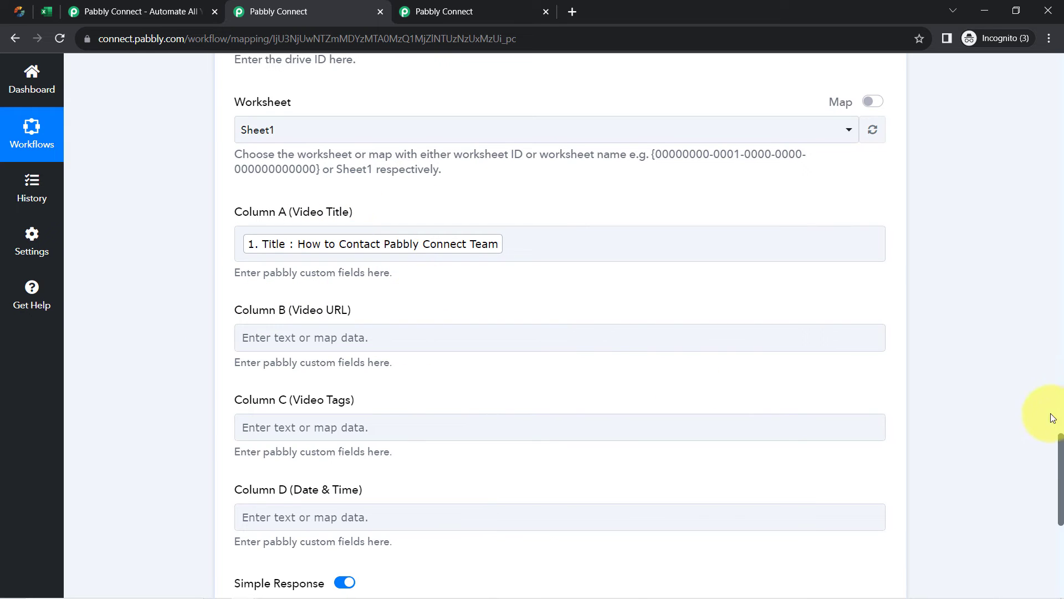
Step: Search the Gumlet: Video Status data for a tag value suitable for Column C (Video Tags)
{"action": "scroll", "coordinate": [1056, 446], "scroll_direction": "down", "scroll_amount": 2}
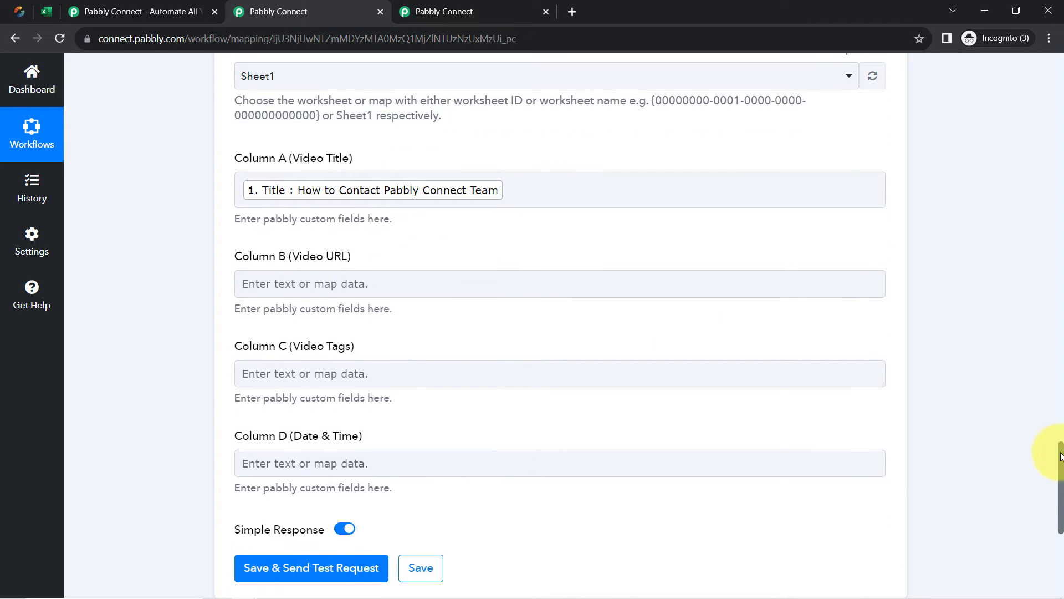
{"action": "left_click", "coordinate": [316, 304]}
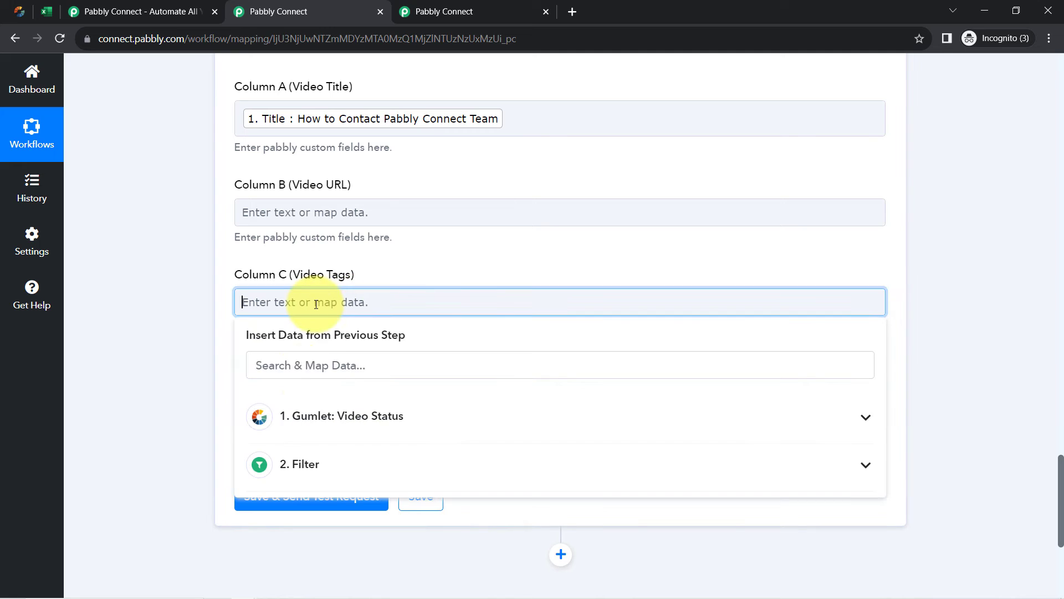
{"action": "left_click", "coordinate": [299, 419]}
{"action": "type", "text": "tag"}
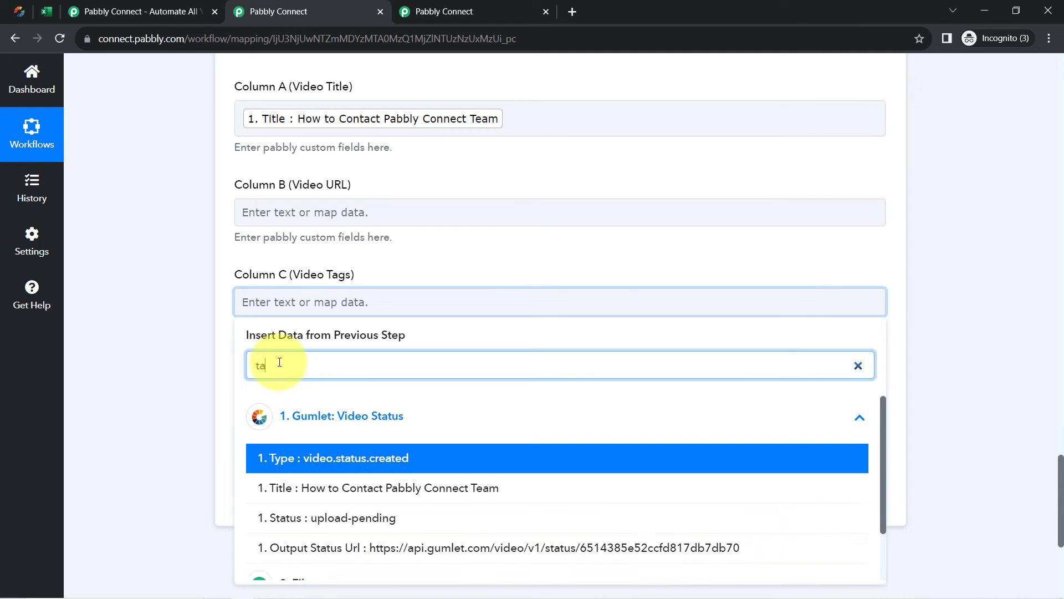
{"action": "key", "text": "BackSpace"}
{"action": "key", "text": "BackSpace"}
{"action": "key", "text": "BackSpace"}
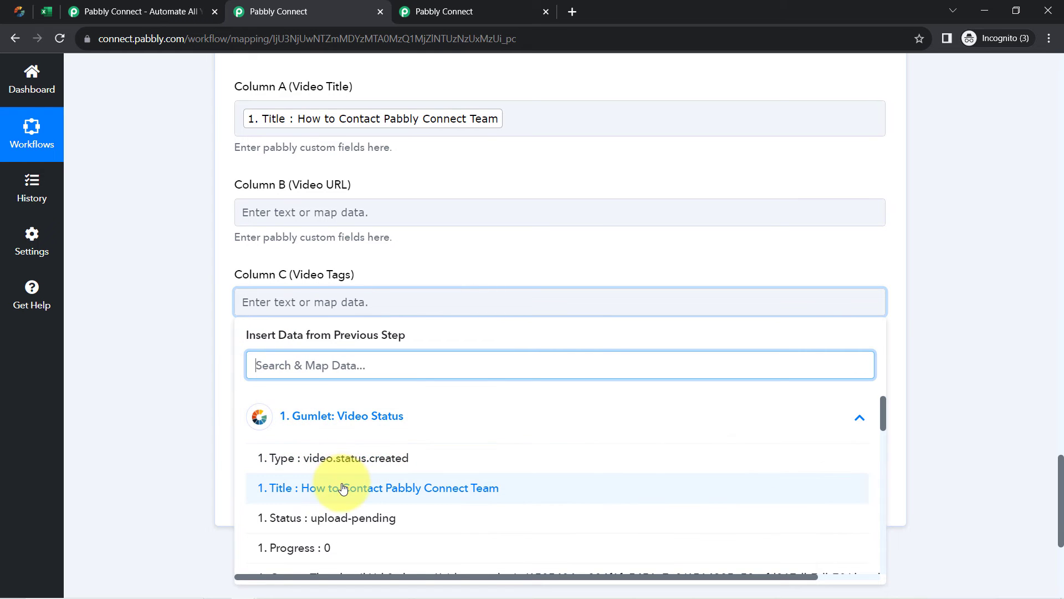
{"action": "scroll", "coordinate": [339, 488], "scroll_direction": "down", "scroll_amount": 3}
{"action": "scroll", "coordinate": [327, 399], "scroll_direction": "down", "scroll_amount": 2}
{"action": "scroll", "coordinate": [340, 420], "scroll_direction": "up", "scroll_amount": 2}
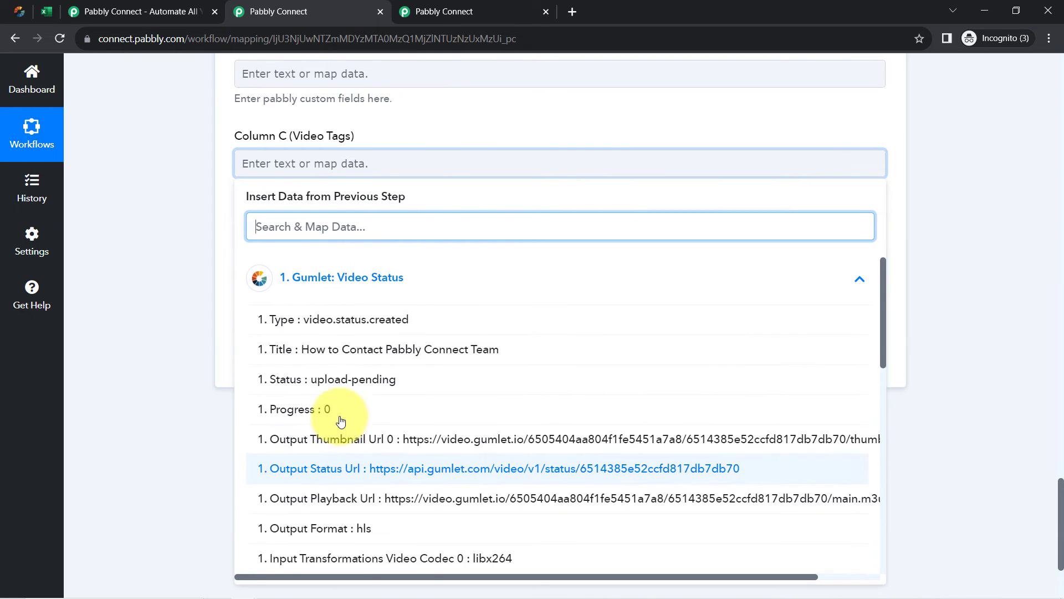
{"action": "scroll", "coordinate": [388, 438], "scroll_direction": "down", "scroll_amount": 4}
{"action": "scroll", "coordinate": [421, 446], "scroll_direction": "up", "scroll_amount": 1}
{"action": "scroll", "coordinate": [416, 441], "scroll_direction": "down", "scroll_amount": 6}
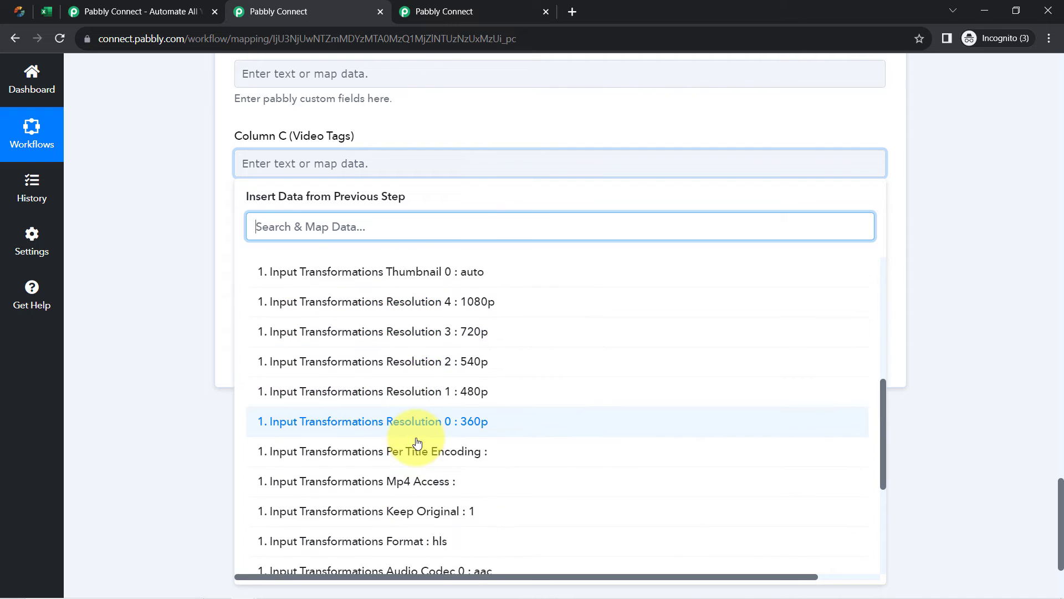
{"action": "left_click", "coordinate": [292, 143]}
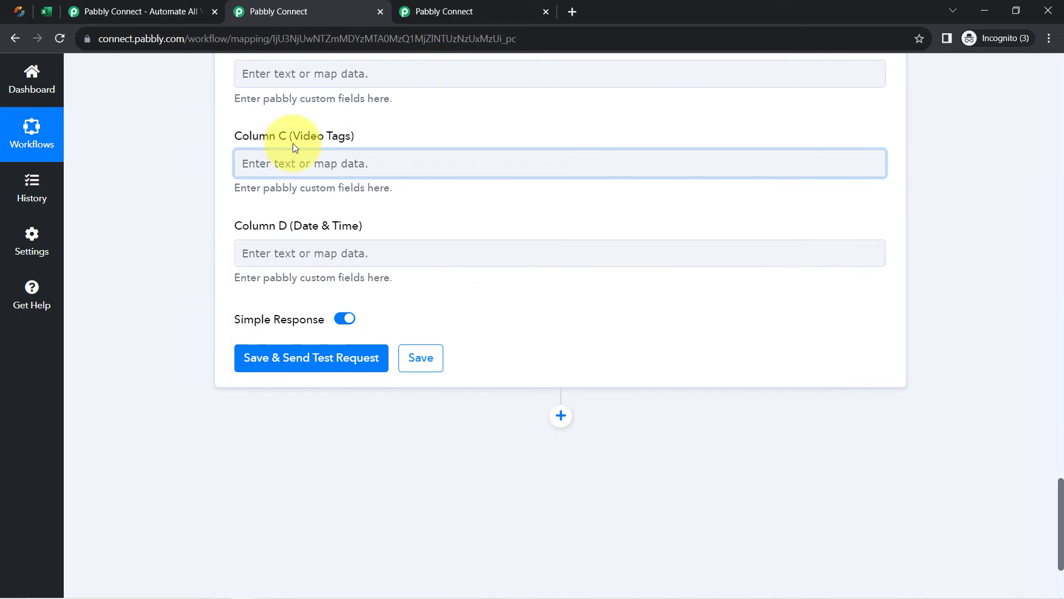
Step: Map Created At from Gumlet: Video Status to Column D (Date & Time)
{"action": "left_click", "coordinate": [309, 251]}
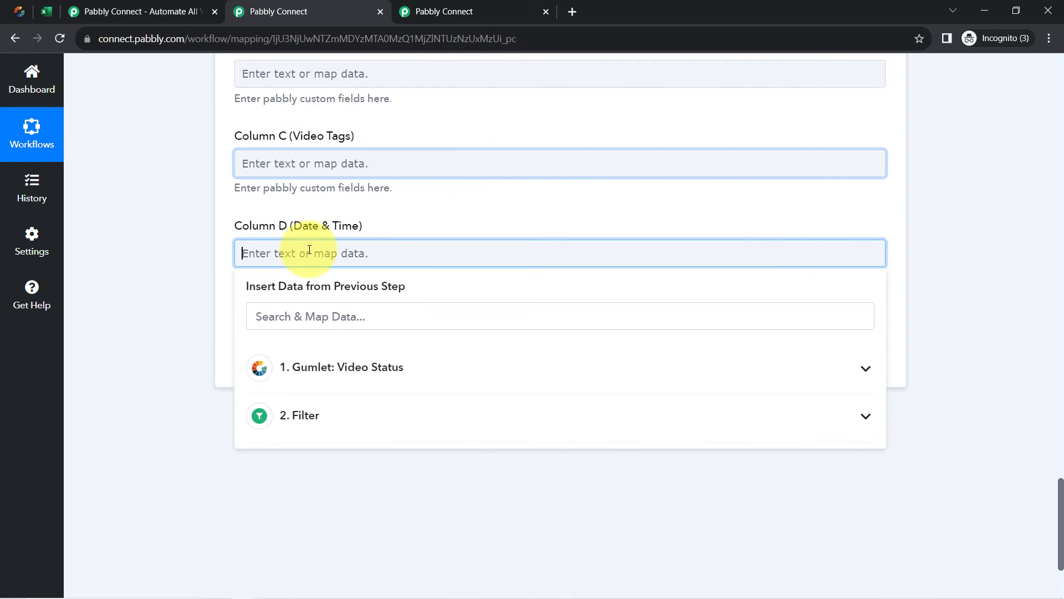
{"action": "left_click", "coordinate": [314, 370]}
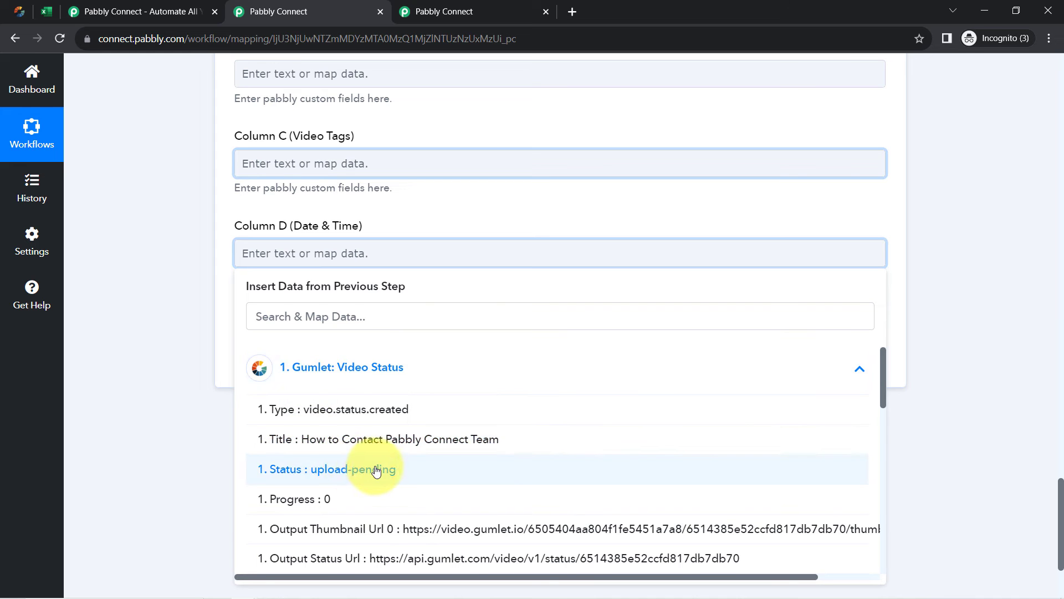
{"action": "scroll", "coordinate": [396, 471], "scroll_direction": "down", "scroll_amount": 4}
{"action": "scroll", "coordinate": [415, 472], "scroll_direction": "down", "scroll_amount": 8}
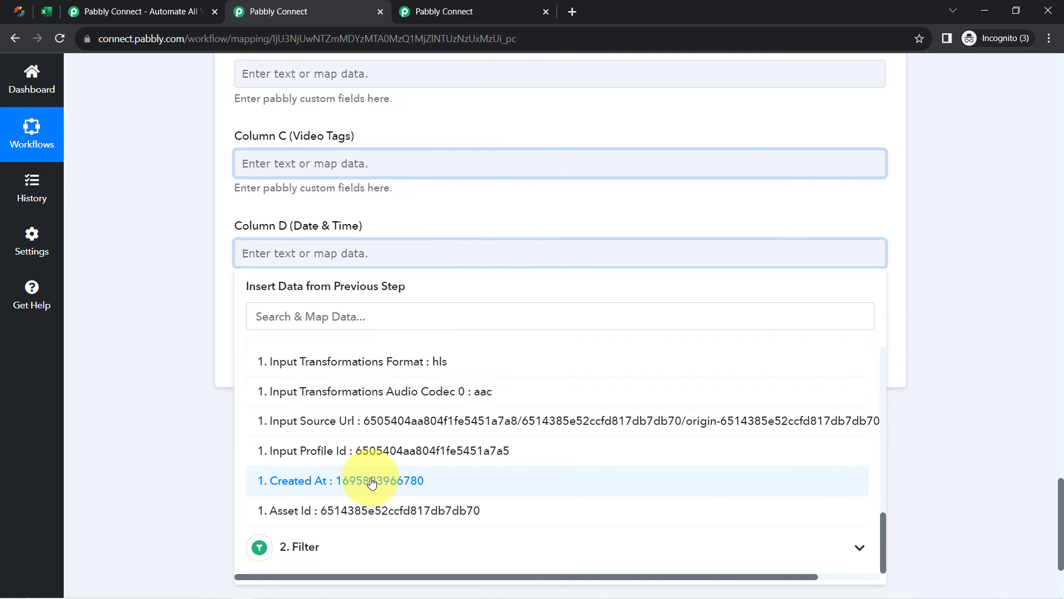
{"action": "left_click", "coordinate": [371, 481]}
{"action": "left_click", "coordinate": [188, 230]}
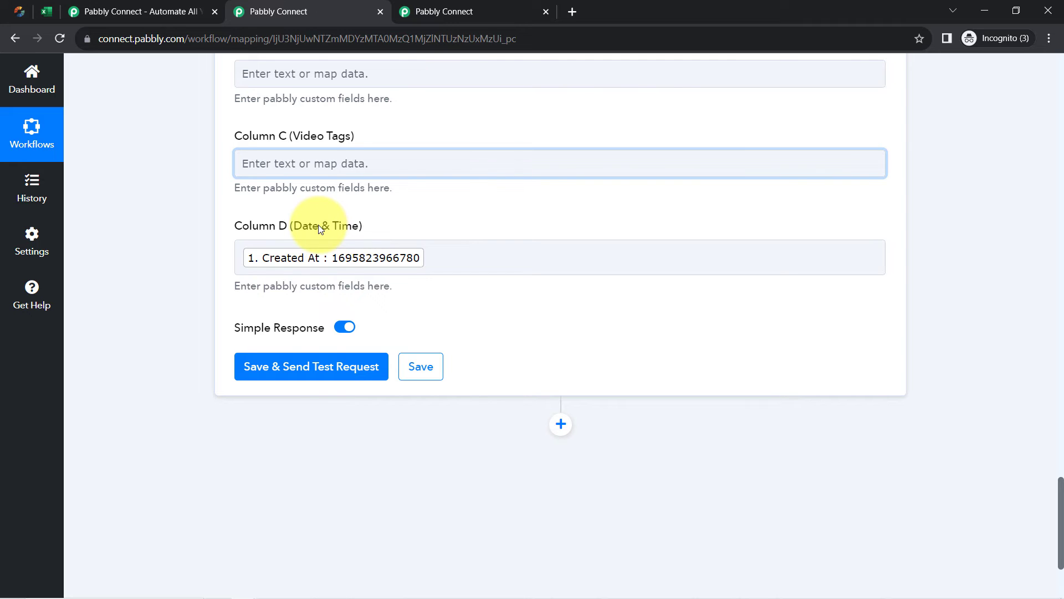
Step: Examine the thumbnail, status and playback URLs in the Gumlet webhook response for a value suitable for the Video URL column
{"action": "scroll", "coordinate": [1051, 488], "scroll_direction": "up", "scroll_amount": 3}
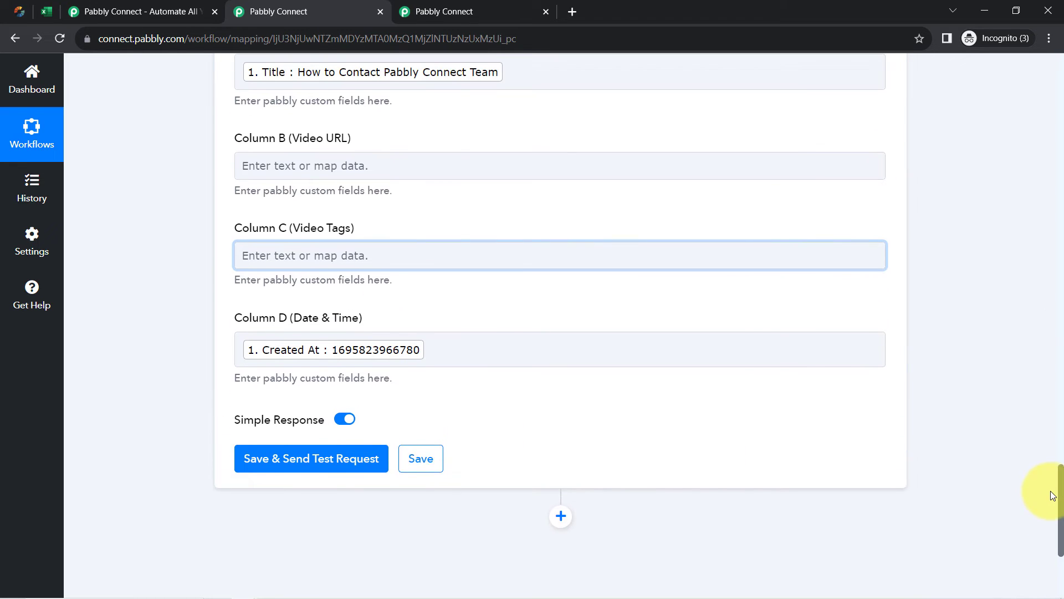
{"action": "scroll", "coordinate": [1047, 480], "scroll_direction": "up", "scroll_amount": 15}
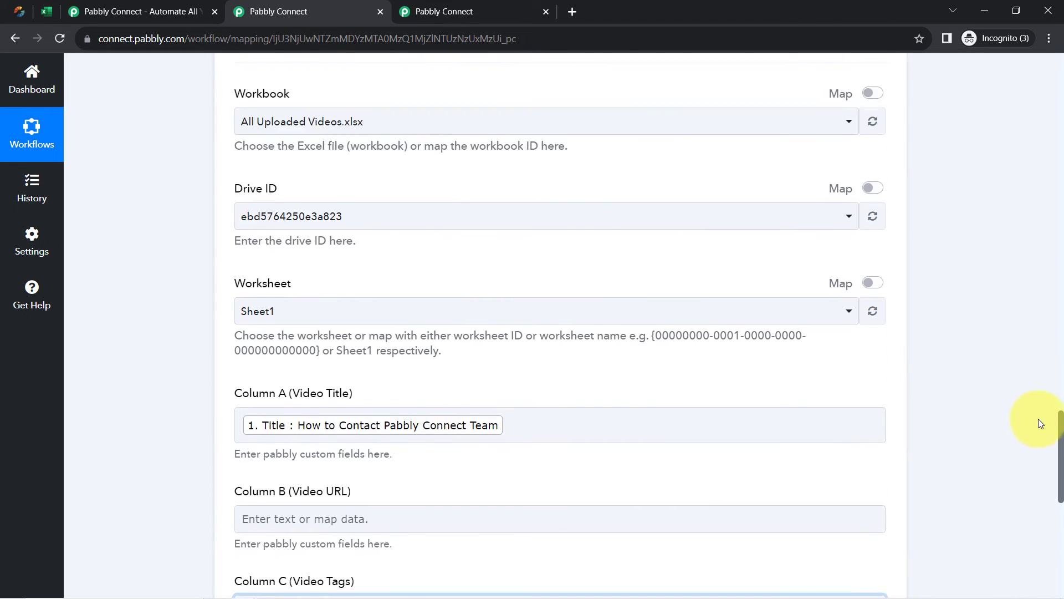
{"action": "scroll", "coordinate": [1022, 335], "scroll_direction": "up", "scroll_amount": 14}
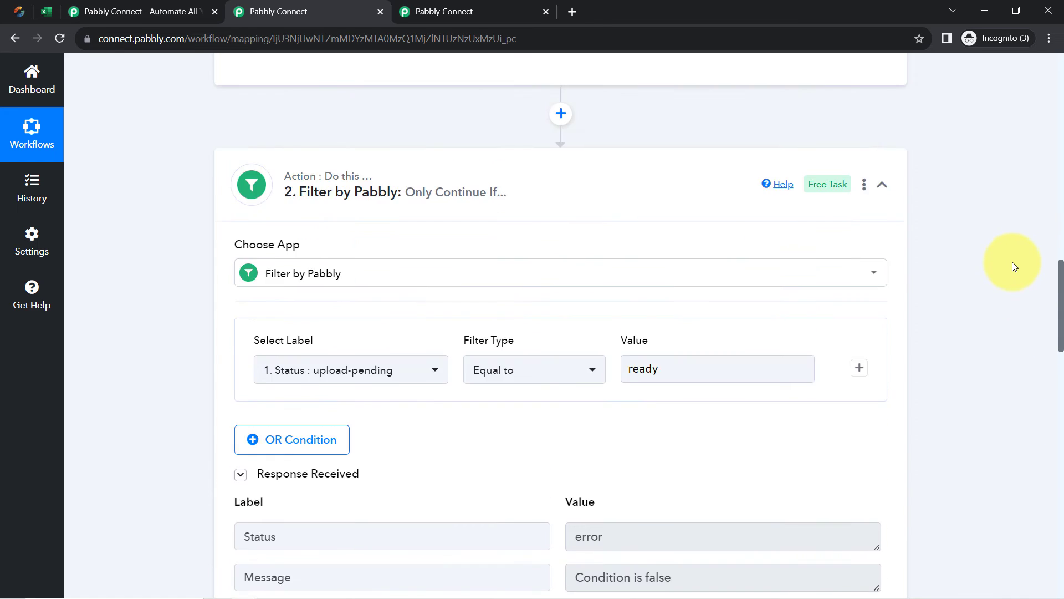
{"action": "scroll", "coordinate": [1014, 208], "scroll_direction": "up", "scroll_amount": 2}
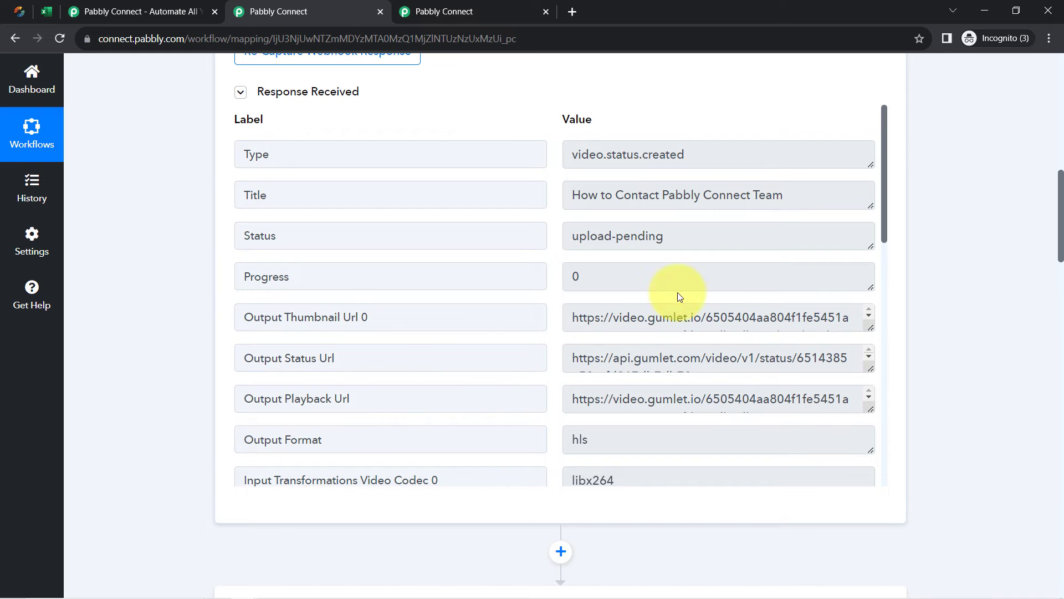
{"action": "mouse_move", "coordinate": [887, 176]}
{"action": "left_mouse_down"}
{"action": "mouse_move", "coordinate": [878, 236]}
{"action": "mouse_move", "coordinate": [883, 185]}
{"action": "mouse_move", "coordinate": [882, 195]}
{"action": "left_mouse_up"}
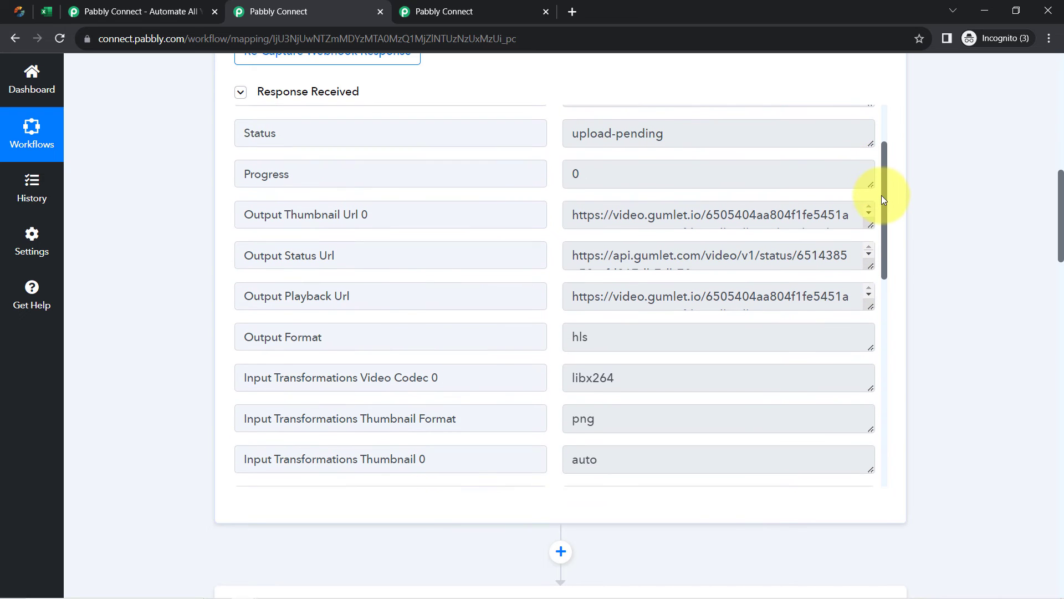
{"action": "left_click_drag", "start_coordinate": [297, 210], "coordinate": [336, 215]}
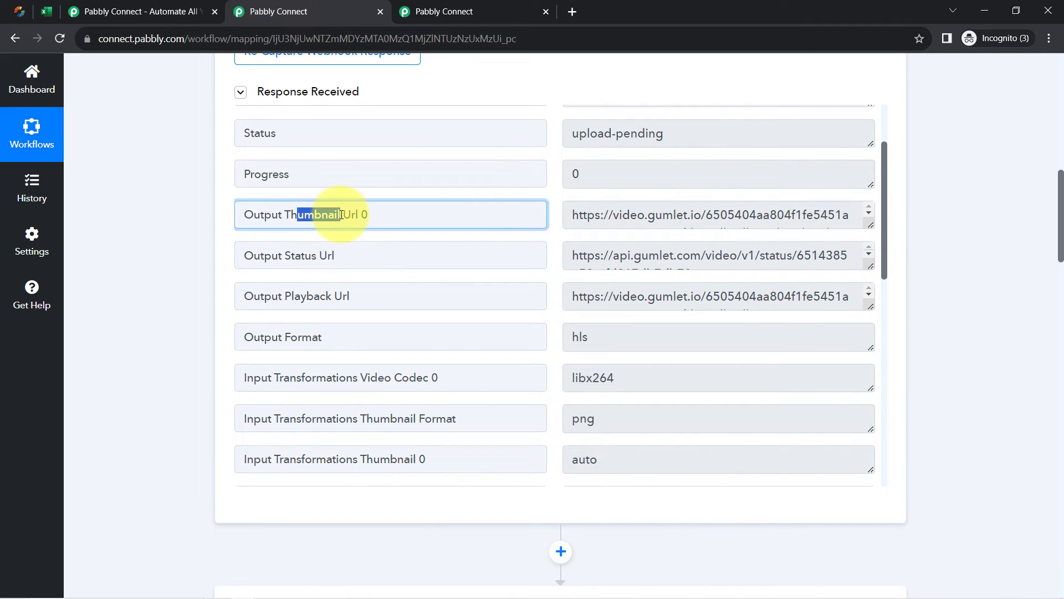
{"action": "left_click_drag", "start_coordinate": [278, 255], "coordinate": [327, 256]}
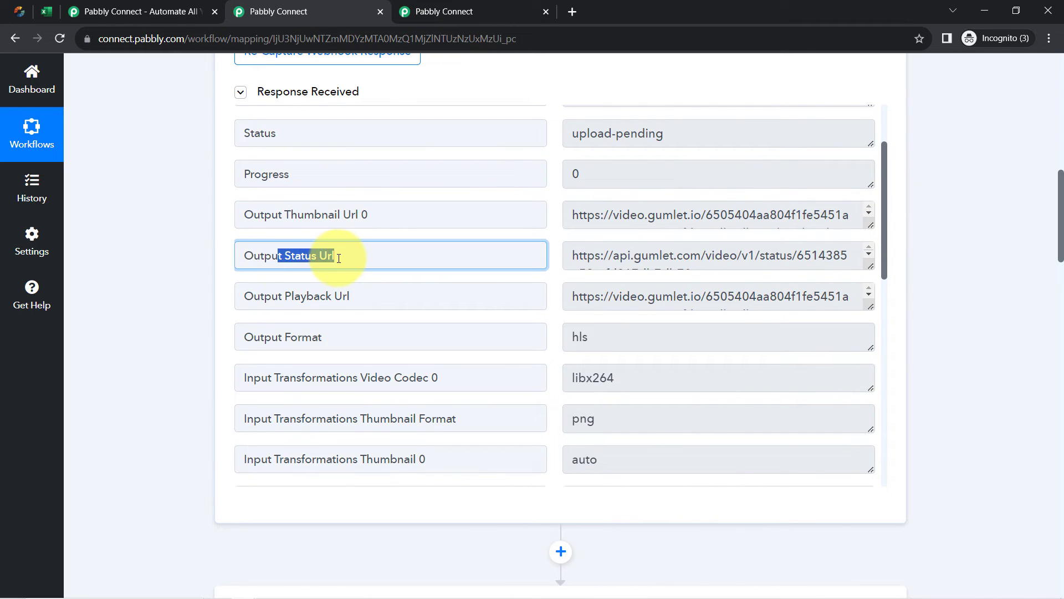
{"action": "left_click_drag", "start_coordinate": [283, 296], "coordinate": [731, 304]}
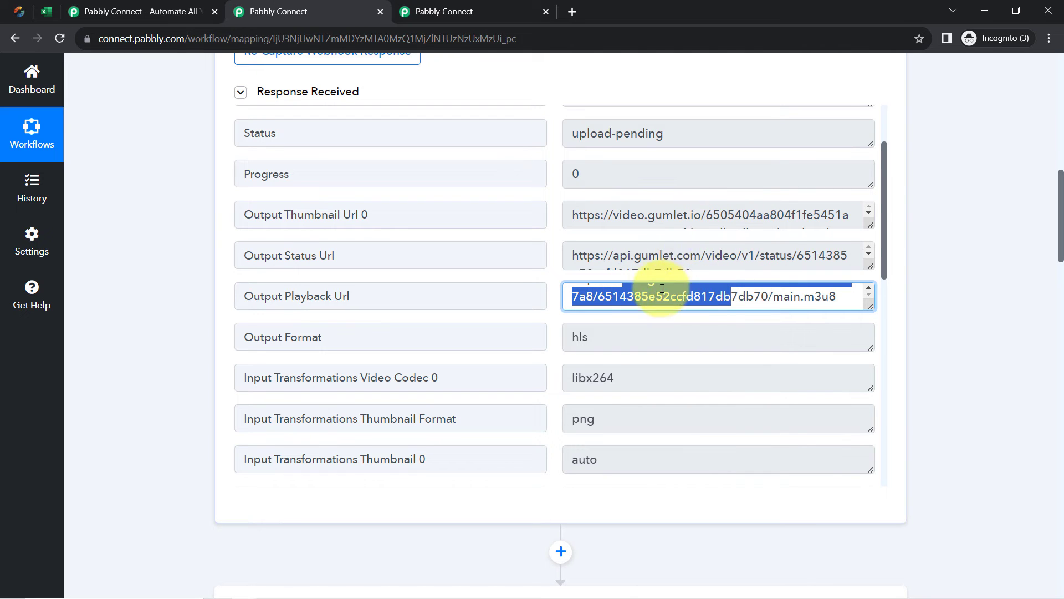
{"action": "triple_click", "coordinate": [606, 292]}
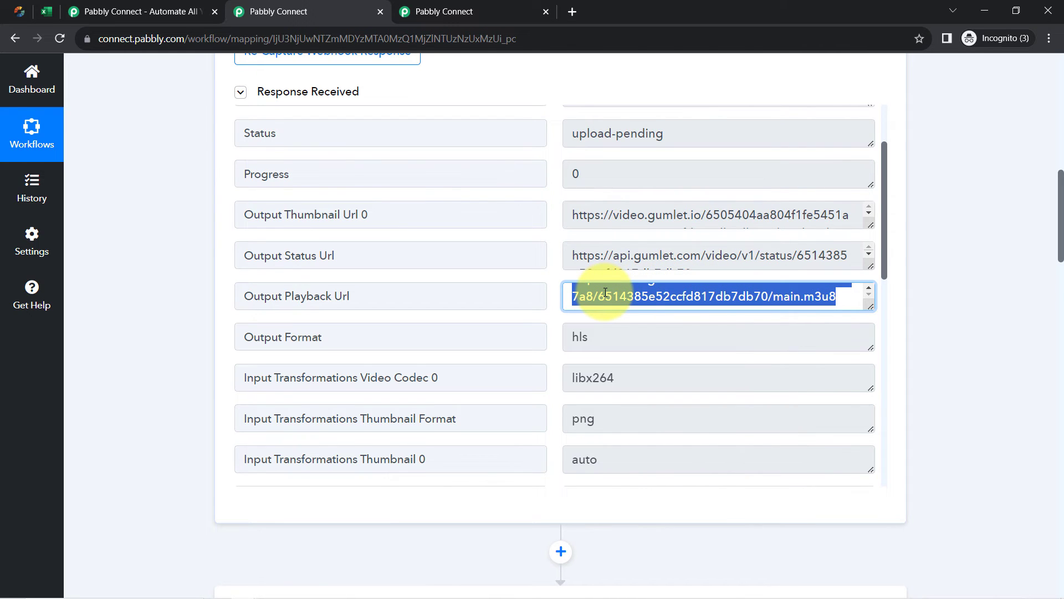
{"action": "left_click_drag", "start_coordinate": [886, 239], "coordinate": [876, 272]}
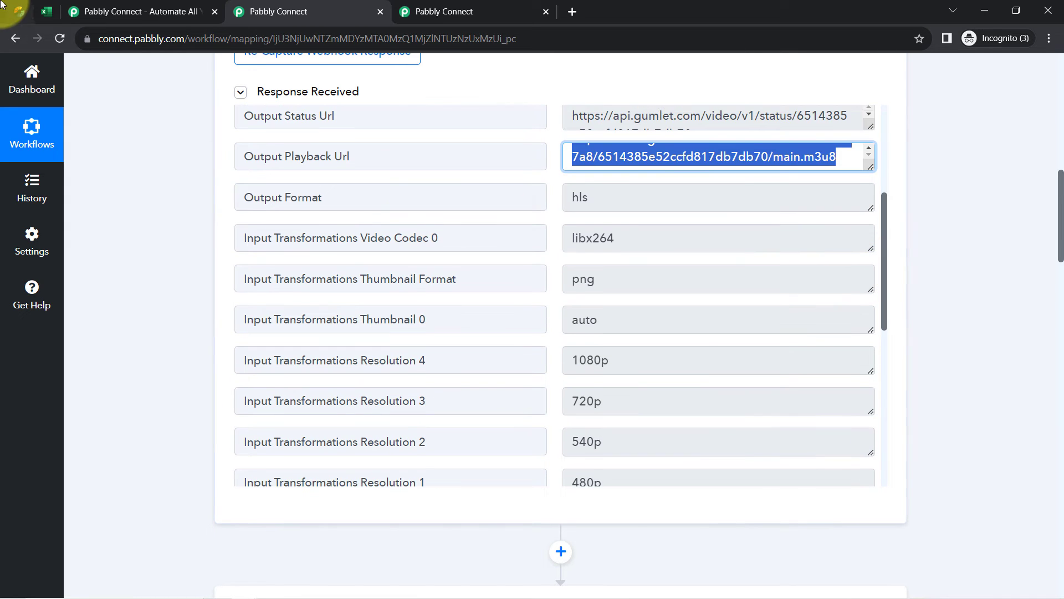
Step: Copy the share URL of the "How to Contact Pabbly Connect Team" video from Gumlet and open it in a new browser tab
{"action": "left_click", "coordinate": [19, 11]}
{"action": "mouse_move", "coordinate": [872, 420]}
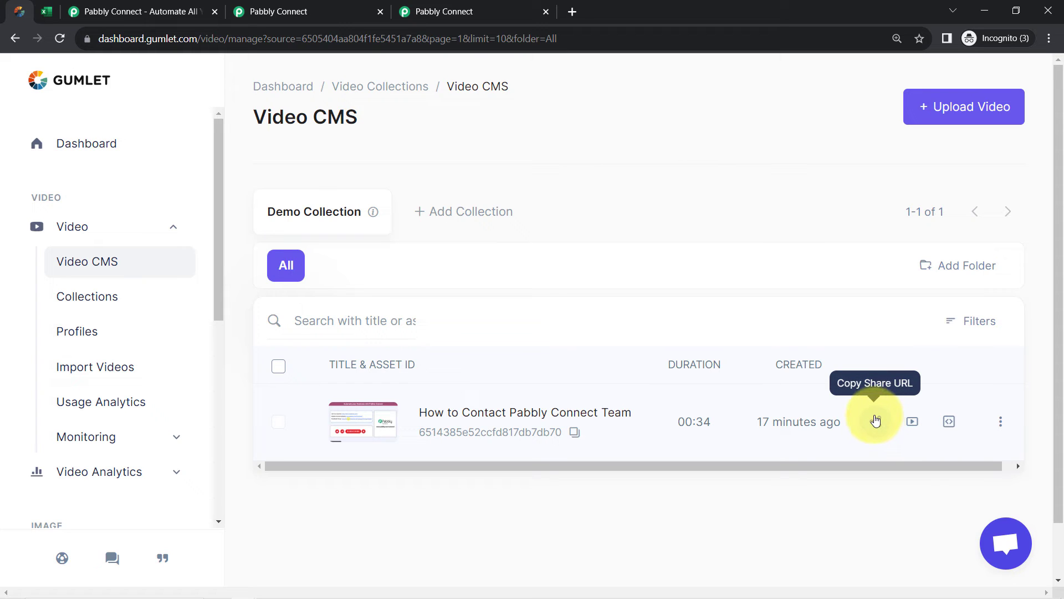
{"action": "left_click", "coordinate": [875, 423]}
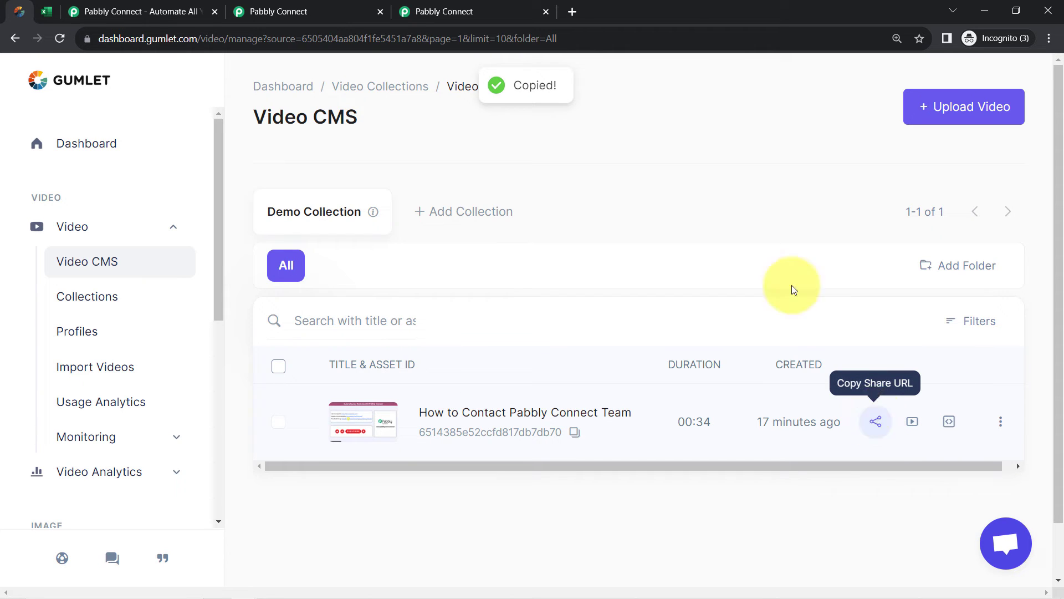
{"action": "left_click", "coordinate": [572, 12]}
{"action": "key", "text": "ctrl+v"}
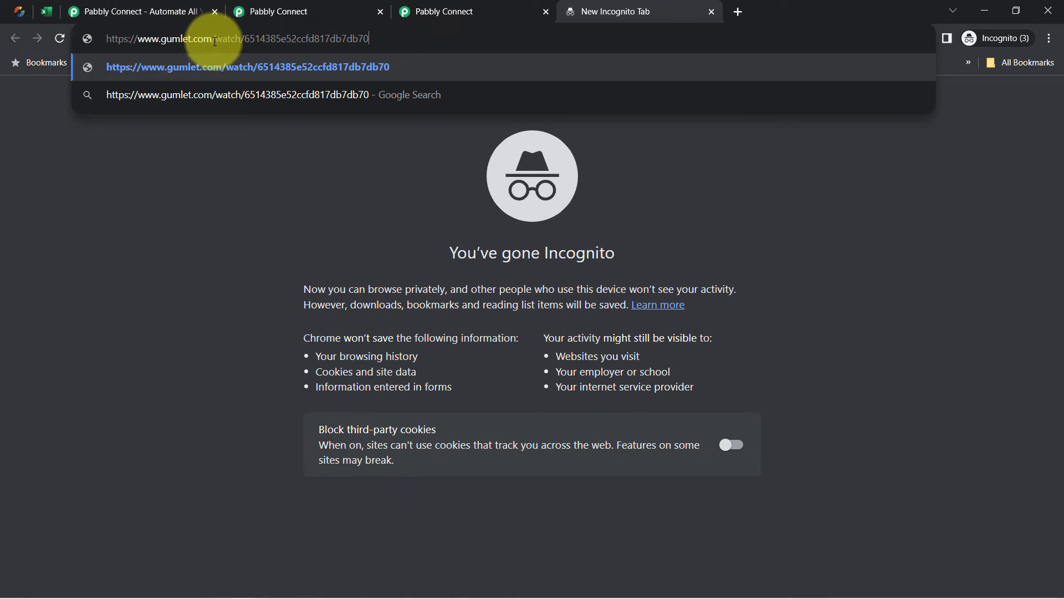
{"action": "left_click_drag", "start_coordinate": [130, 39], "coordinate": [371, 43]}
{"action": "left_click", "coordinate": [248, 42]}
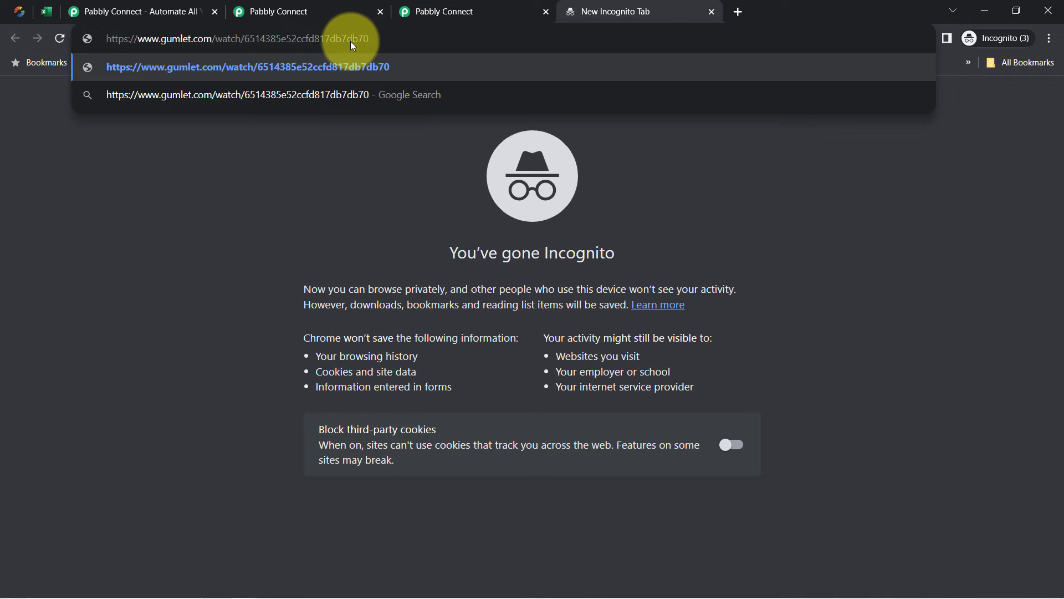
{"action": "key", "text": "Return"}
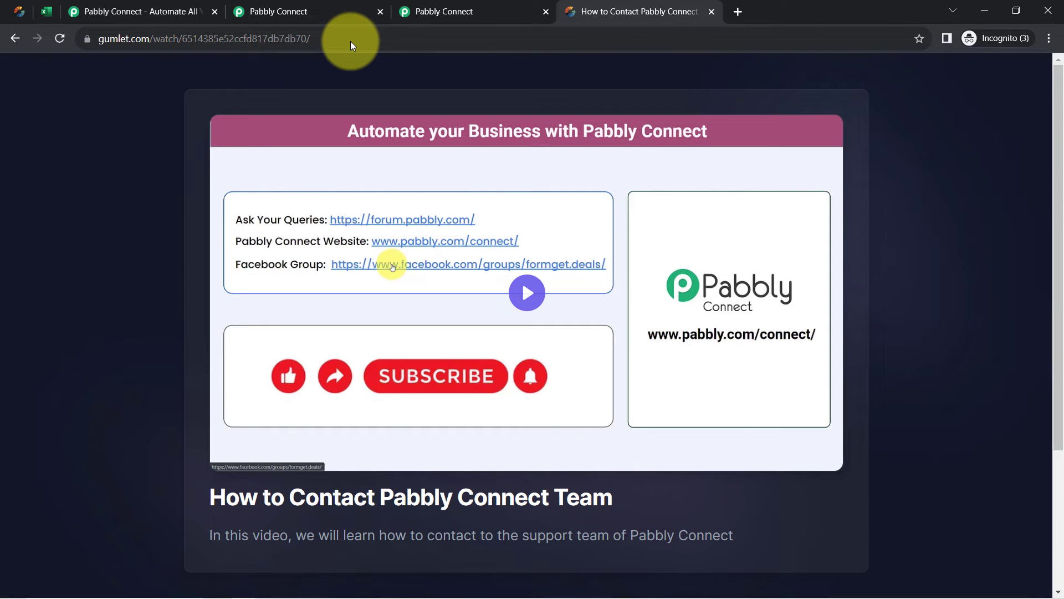
Step: Remove the asset ID from the video's web address and load gumlet.com/watch/ on its own to test it
{"action": "left_click_drag", "start_coordinate": [351, 41], "coordinate": [185, 34]}
{"action": "key", "text": "BackSpace"}
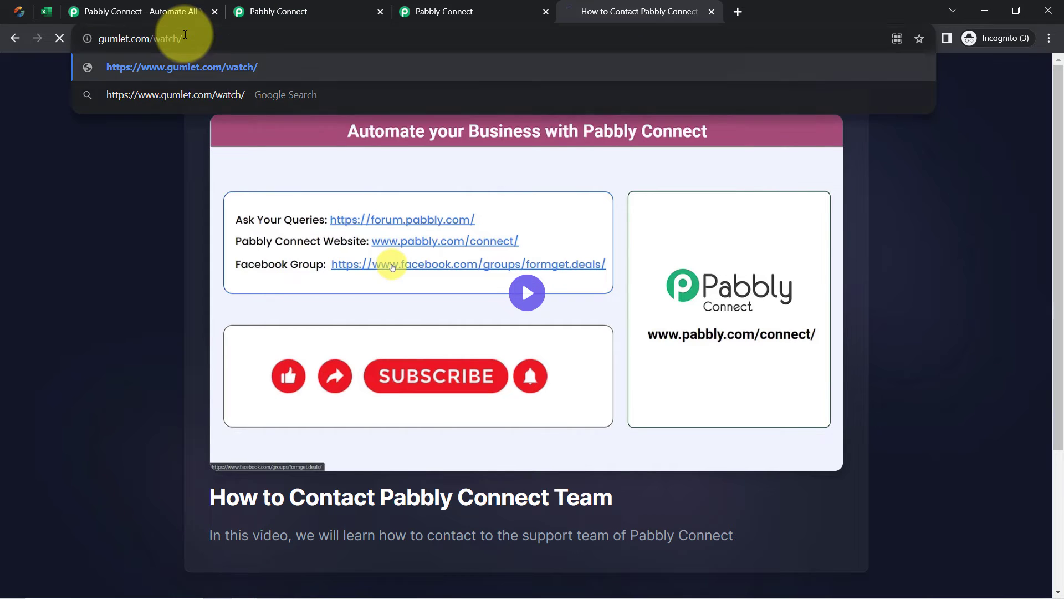
{"action": "key", "text": "Return"}
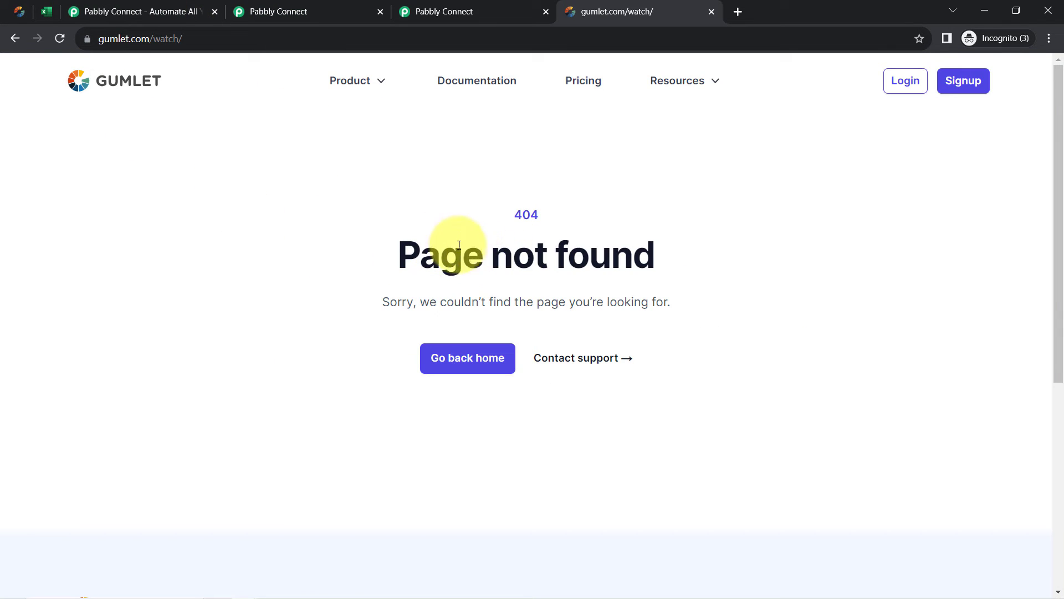
{"action": "left_click_drag", "start_coordinate": [442, 252], "coordinate": [610, 304]}
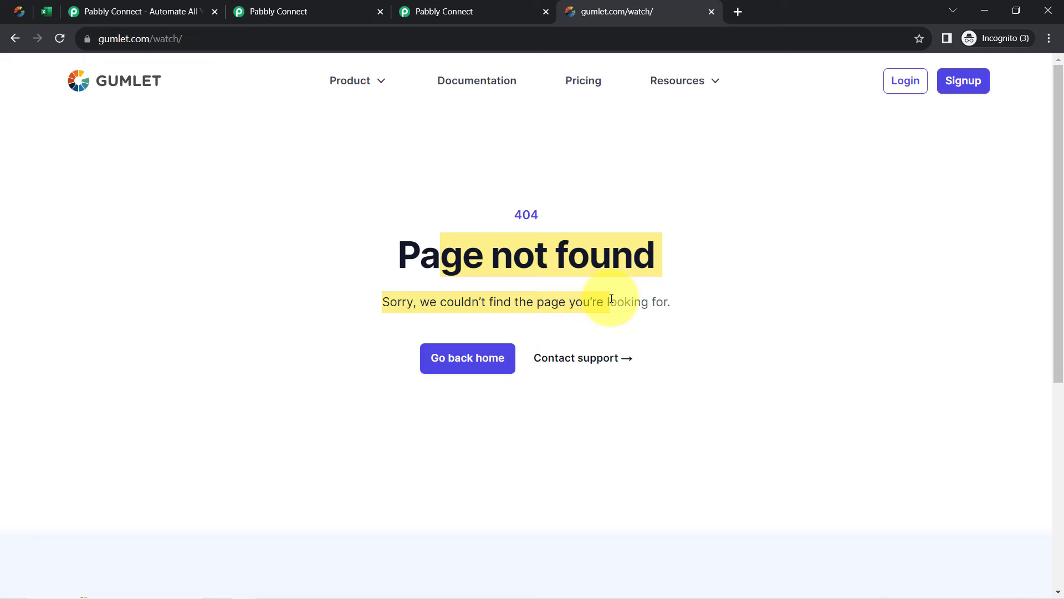
Step: Copy the Asset Id value from the Gumlet webhook response in Pabbly Connect and load gumlet.com/watch/ with it appended
{"action": "left_click", "coordinate": [293, 5]}
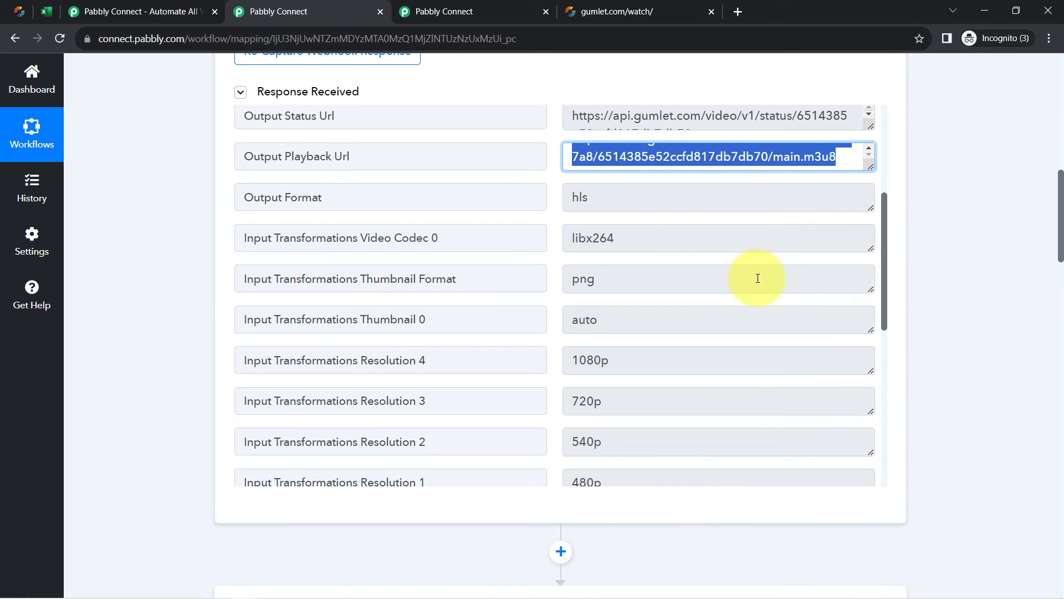
{"action": "left_click_drag", "start_coordinate": [885, 275], "coordinate": [891, 449]}
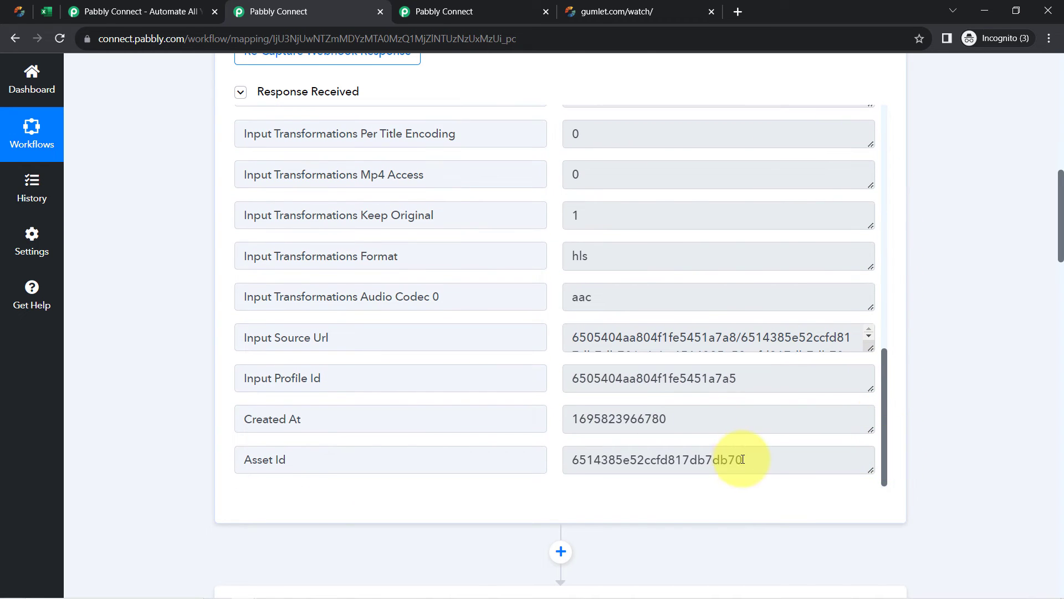
{"action": "left_click_drag", "start_coordinate": [751, 464], "coordinate": [566, 464]}
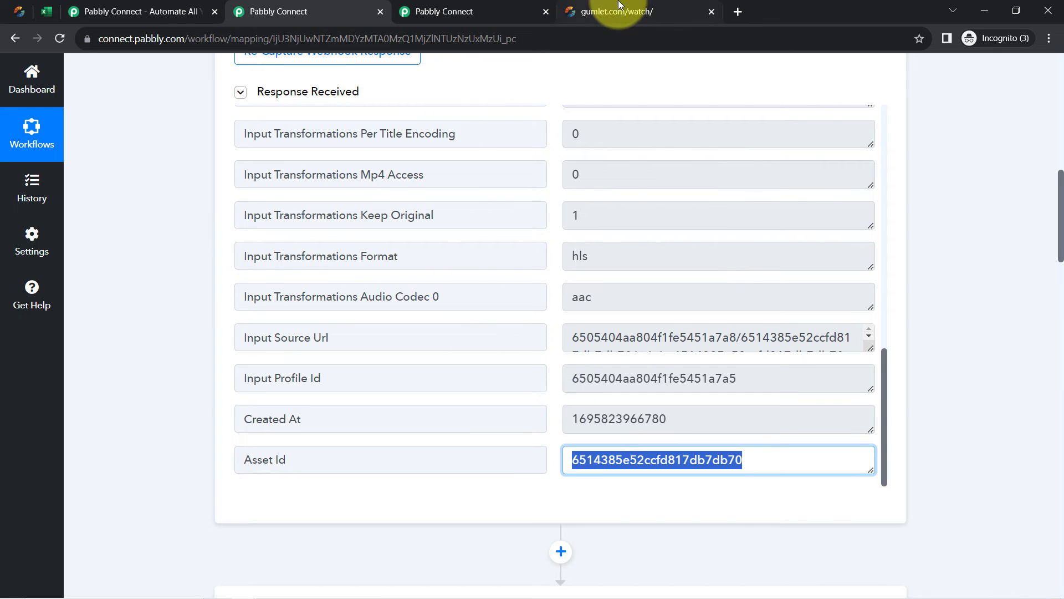
{"action": "left_click", "coordinate": [588, 11]}
{"action": "left_click", "coordinate": [181, 46]}
{"action": "left_click", "coordinate": [211, 40]}
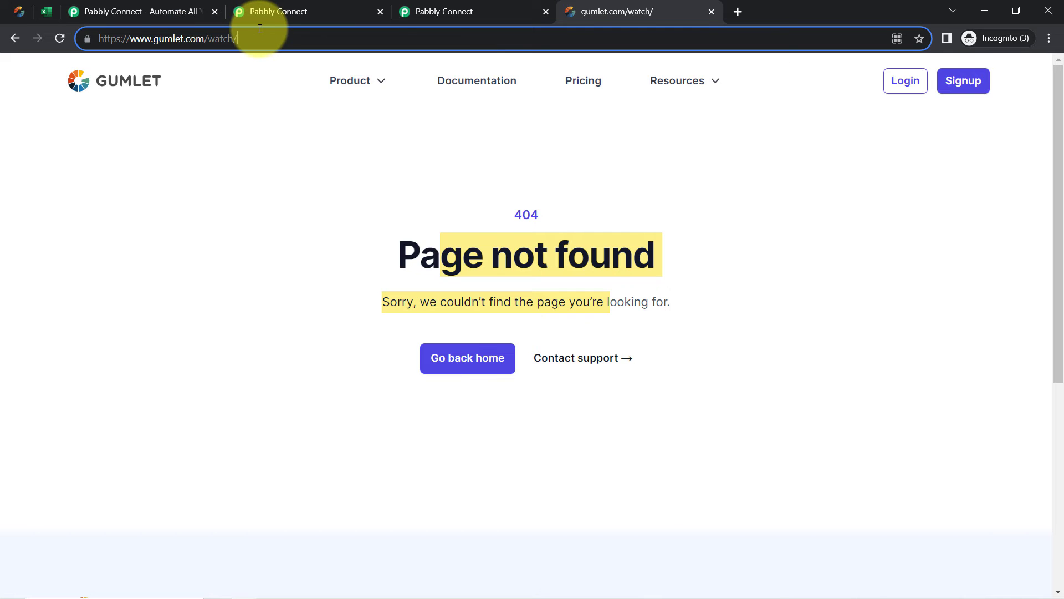
{"action": "key", "text": "ctrl+v"}
{"action": "key", "text": "Return"}
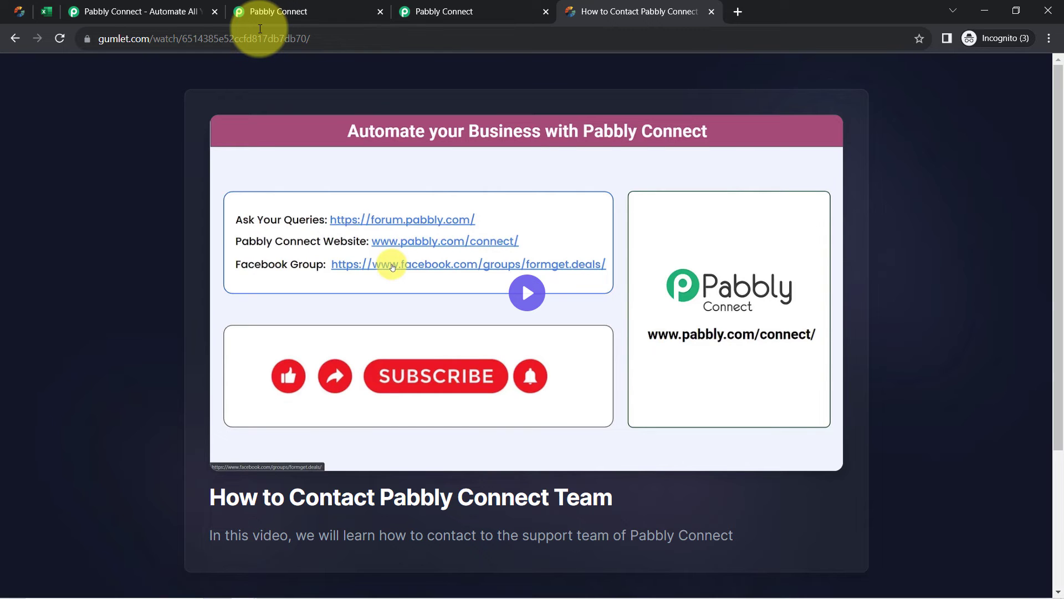
Step: Compare the Asset Id in the webhook response with the fixed and variable parts of the watch URL, and close the video tab
{"action": "left_click", "coordinate": [268, 19]}
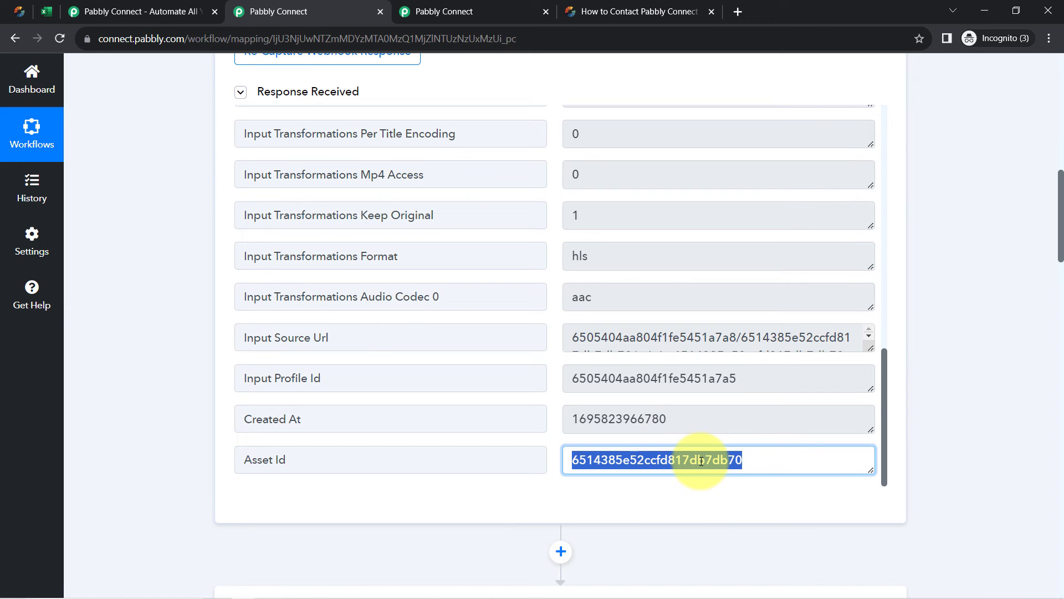
{"action": "left_click", "coordinate": [637, 12]}
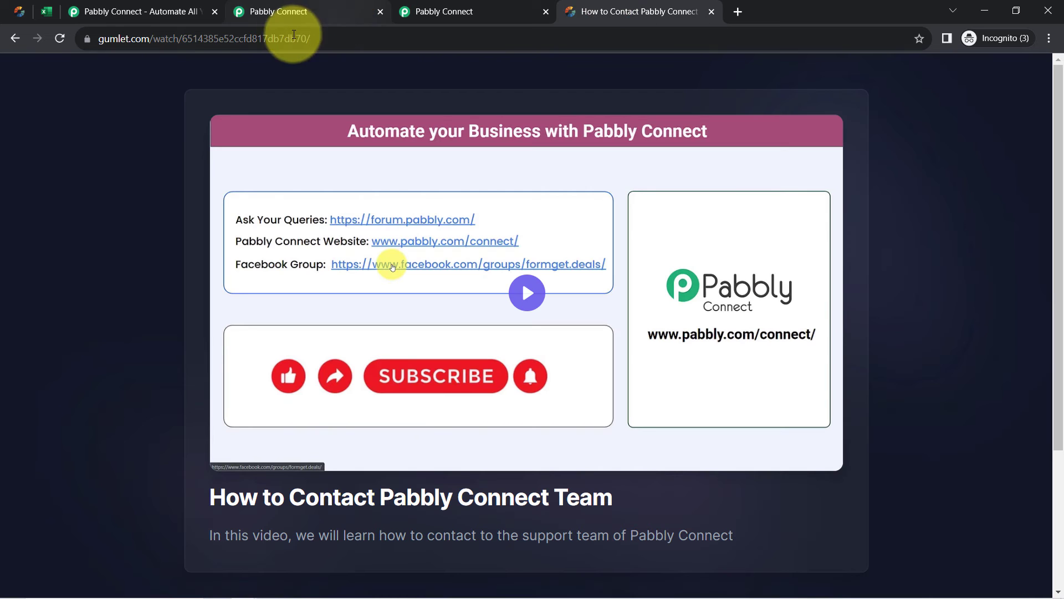
{"action": "left_click", "coordinate": [213, 39]}
{"action": "left_click", "coordinate": [181, 39]}
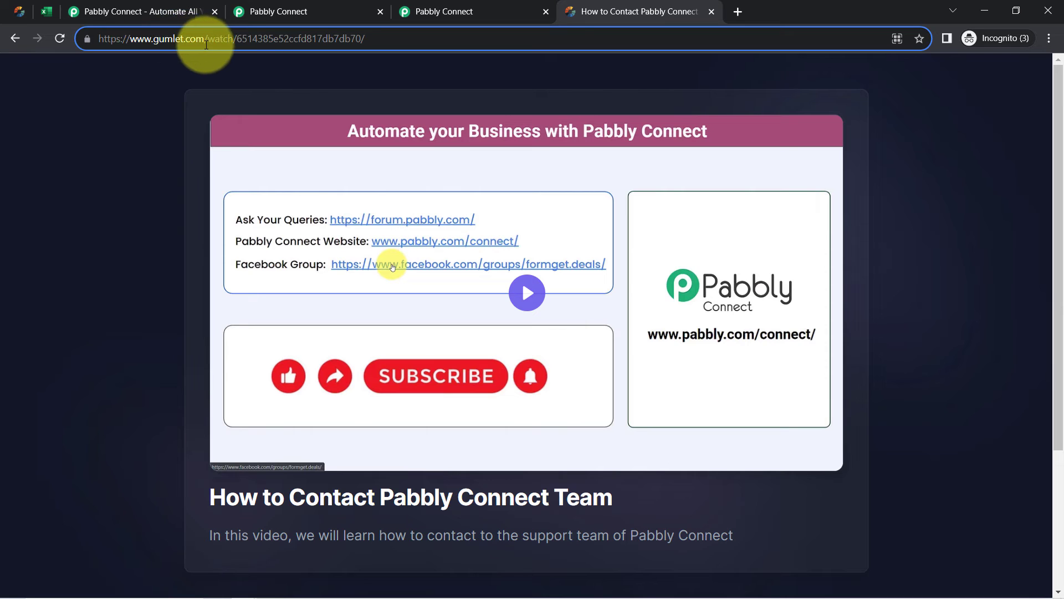
{"action": "left_click_drag", "start_coordinate": [235, 39], "coordinate": [94, 43]}
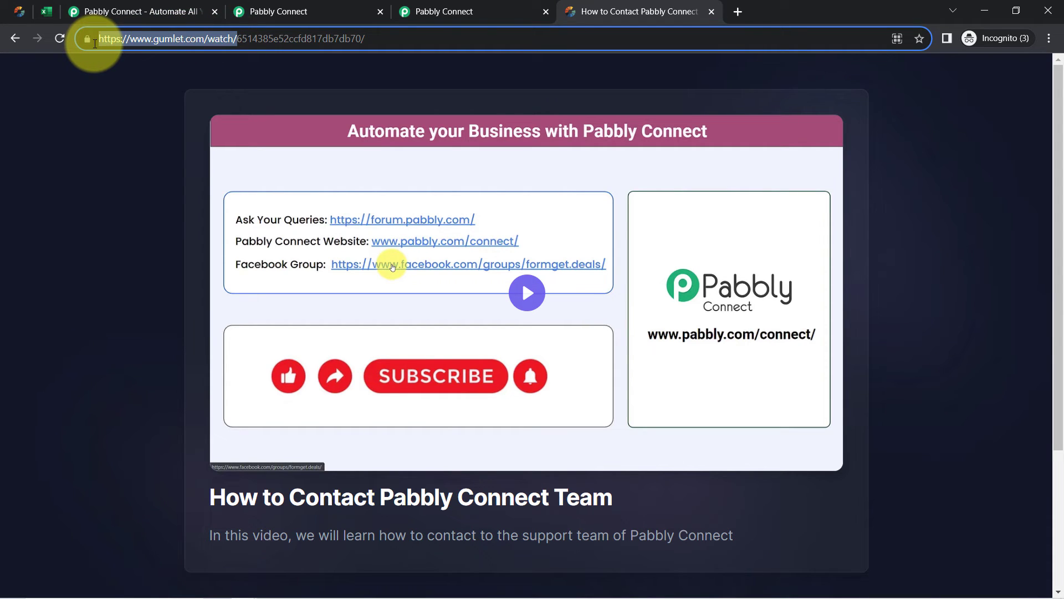
{"action": "left_click_drag", "start_coordinate": [381, 36], "coordinate": [244, 35]}
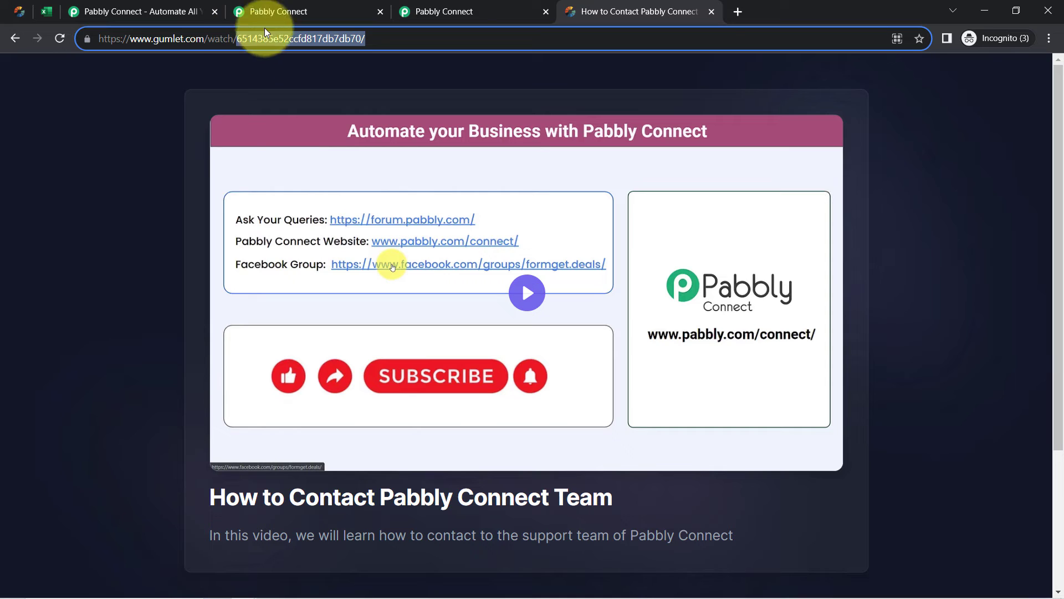
{"action": "left_click", "coordinate": [713, 11]}
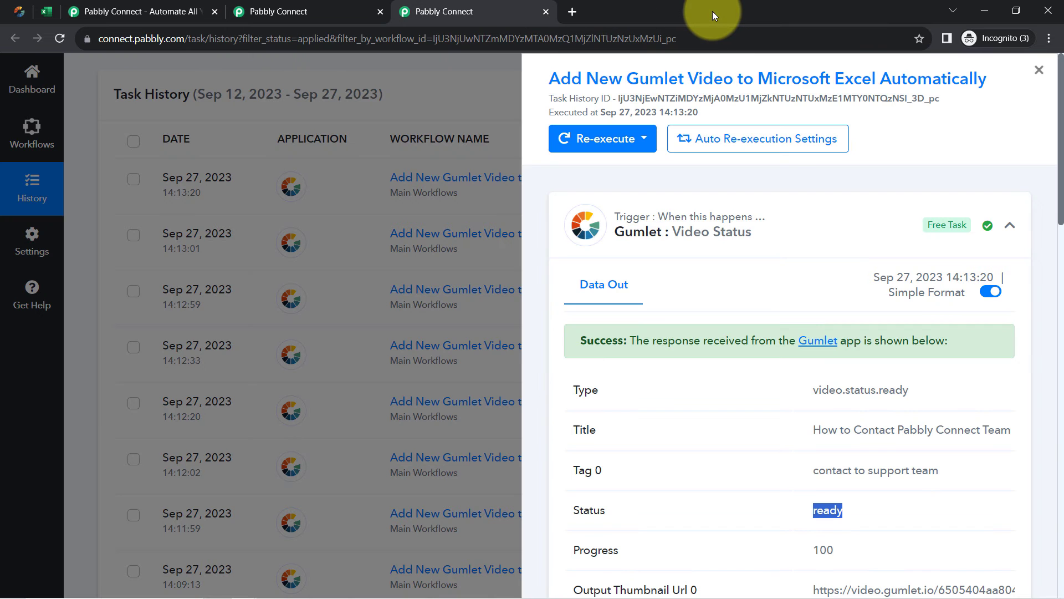
Step: Copy the video's share URL from Gumlet and paste it into Column B (Video URL) of the Pabbly Connect workflow
{"action": "left_click", "coordinate": [280, 10]}
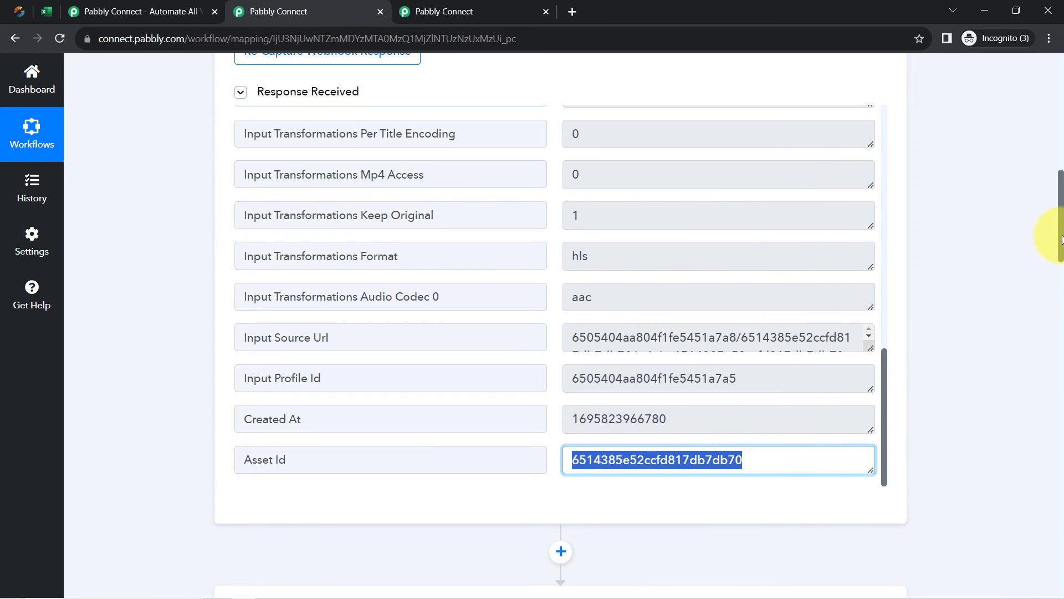
{"action": "left_click_drag", "start_coordinate": [1062, 240], "coordinate": [1034, 508]}
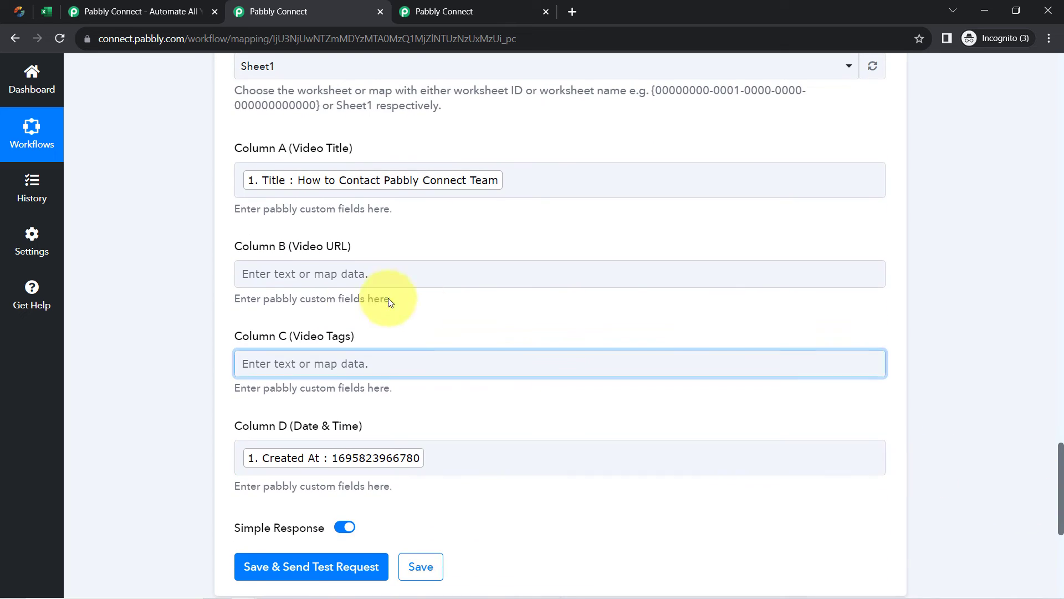
{"action": "left_click", "coordinate": [267, 274]}
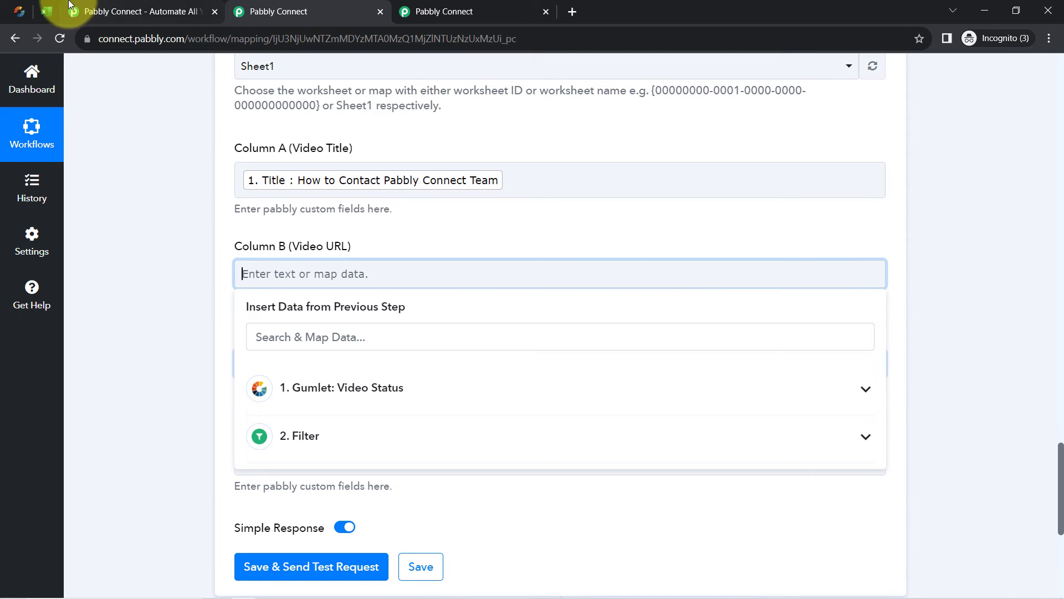
{"action": "left_click", "coordinate": [19, 11]}
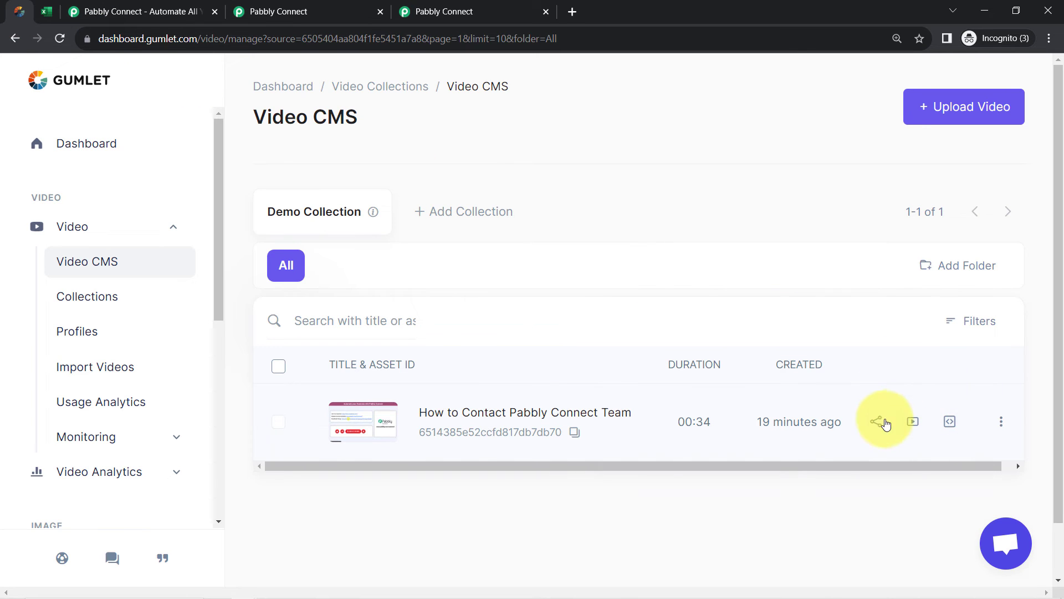
{"action": "left_click", "coordinate": [878, 425]}
{"action": "left_click", "coordinate": [266, 11]}
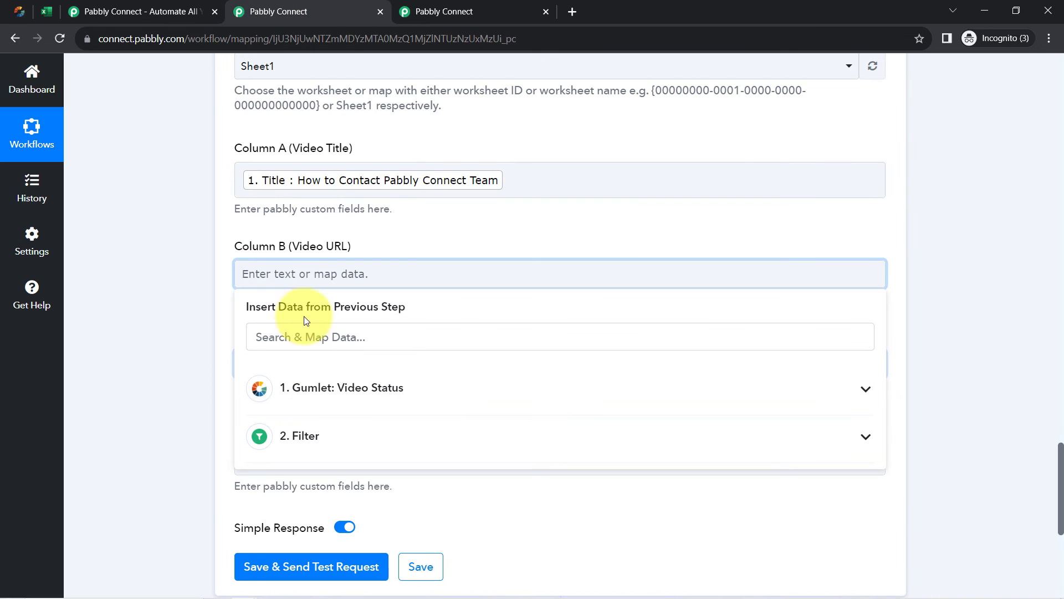
{"action": "left_click", "coordinate": [310, 280]}
{"action": "key", "text": "ctrl+v"}
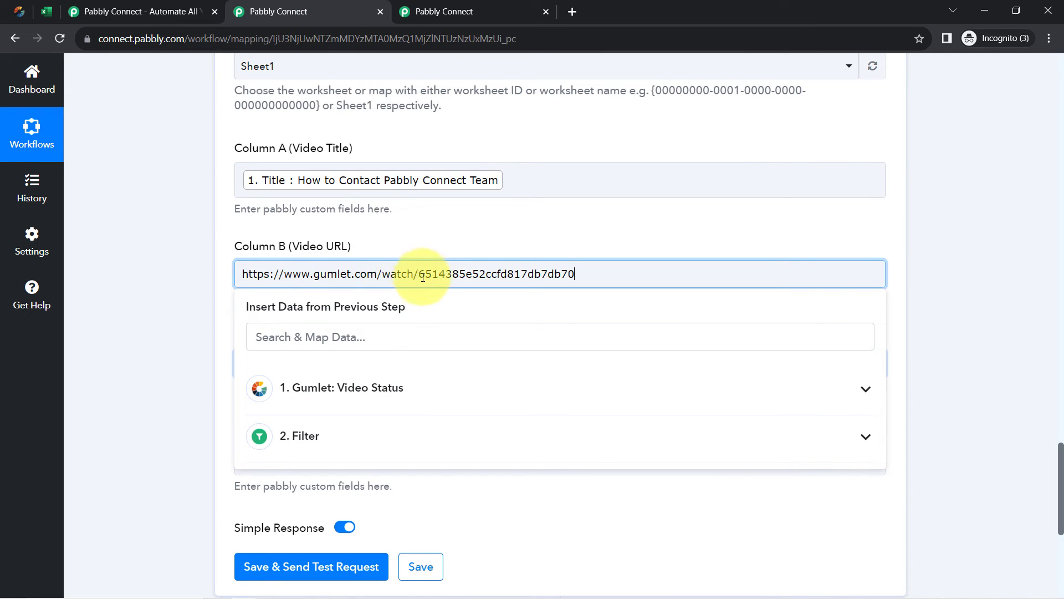
{"action": "left_click_drag", "start_coordinate": [433, 276], "coordinate": [601, 275]}
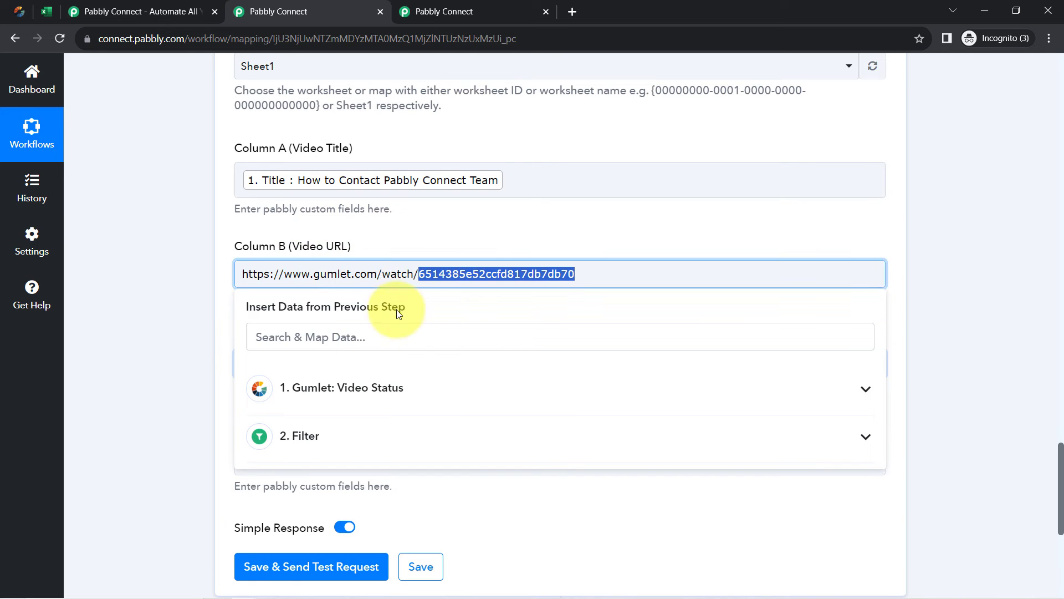
{"action": "triple_click", "coordinate": [269, 274]}
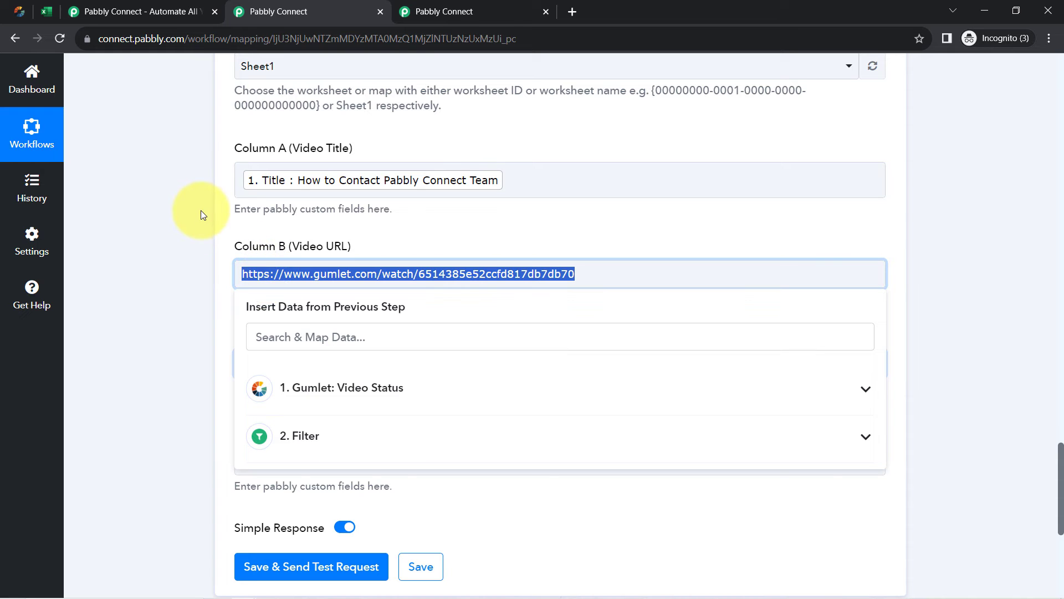
{"action": "left_click", "coordinate": [126, 213]}
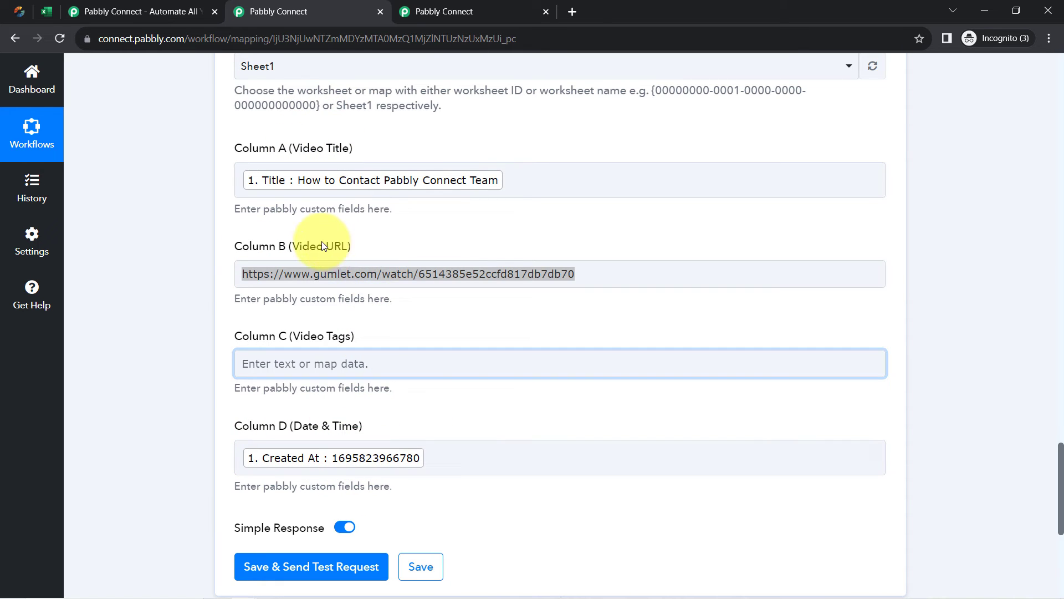
{"action": "left_click", "coordinate": [343, 264]}
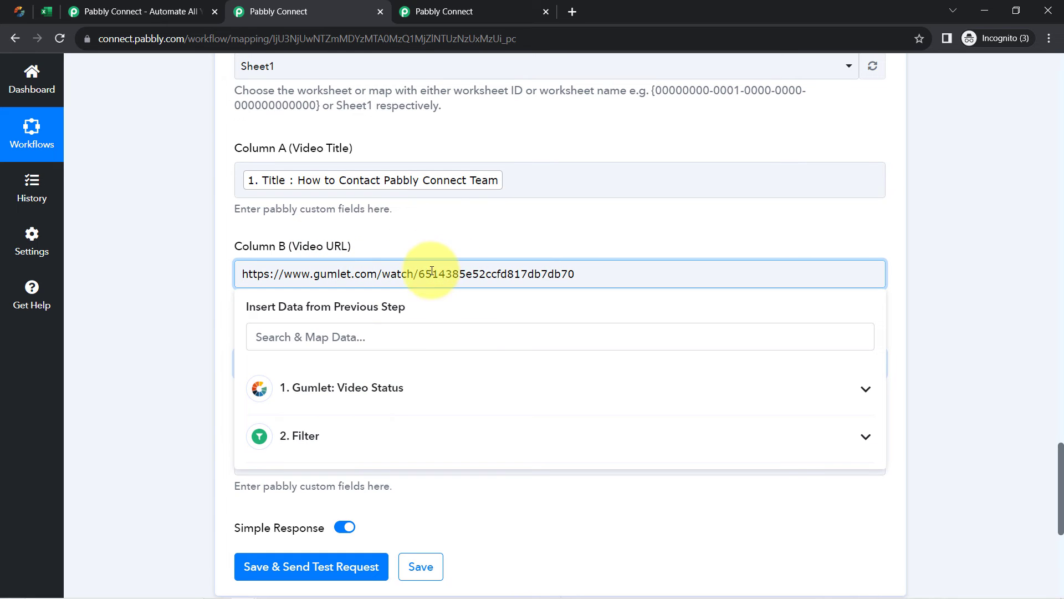
{"action": "left_click", "coordinate": [198, 309]}
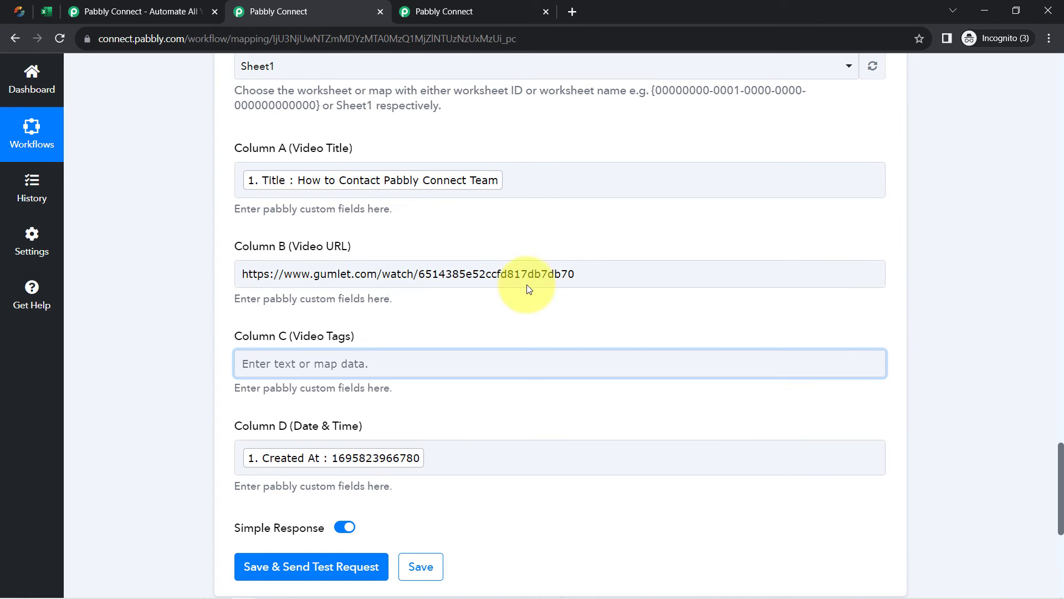
{"action": "left_click", "coordinate": [581, 273]}
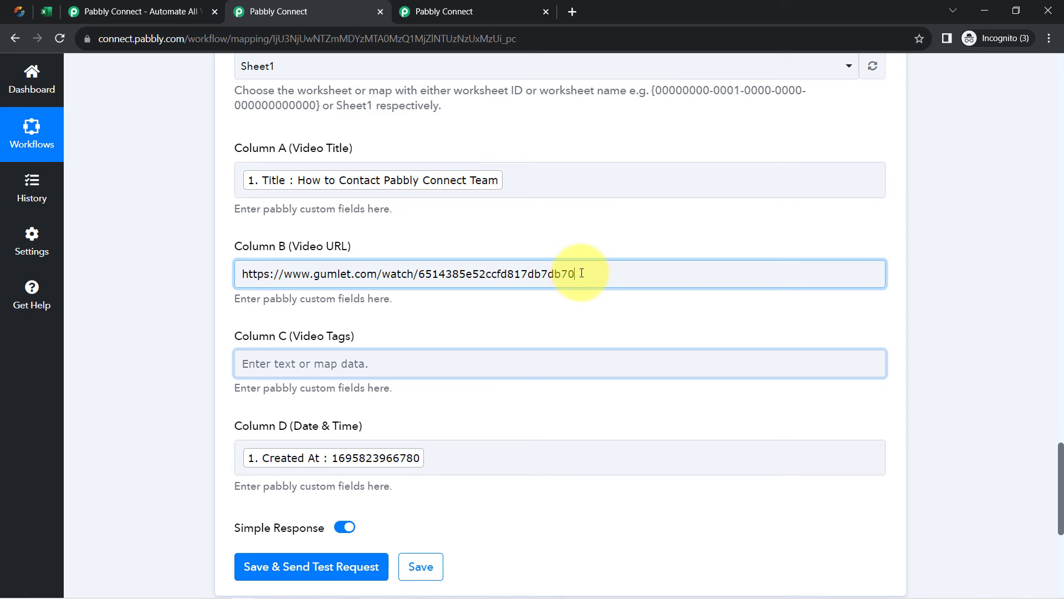
{"action": "left_click_drag", "start_coordinate": [581, 273], "coordinate": [421, 280]}
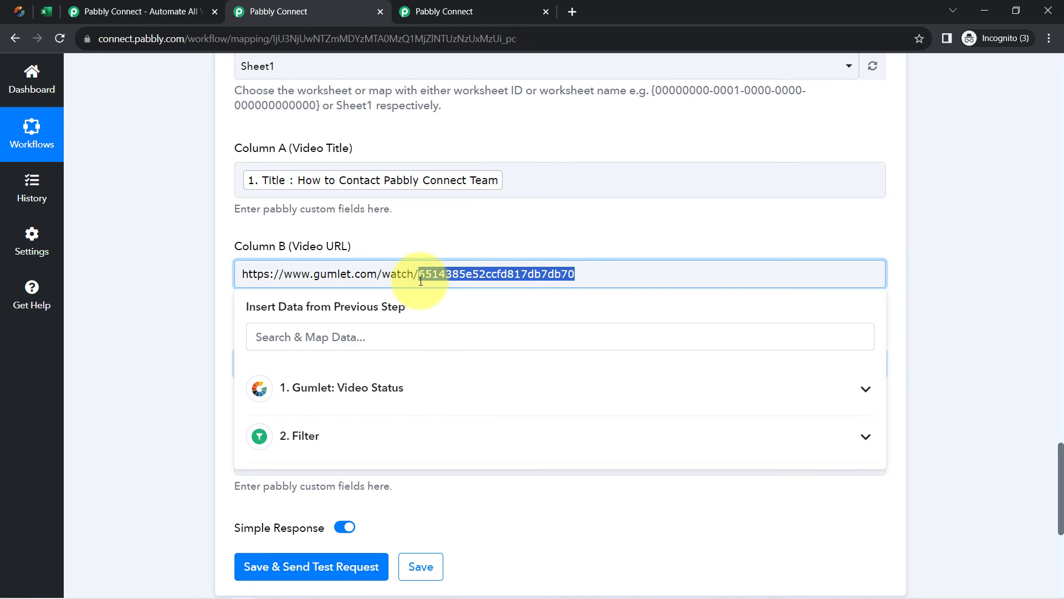
{"action": "key", "text": "BackSpace"}
{"action": "key", "text": "ctrl+z"}
{"action": "key", "text": "BackSpace"}
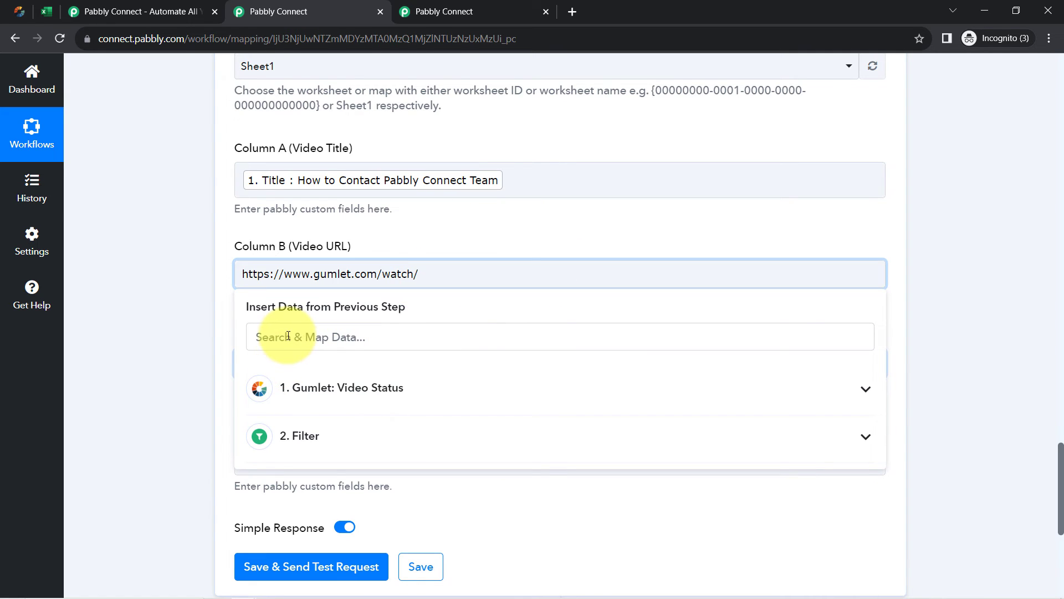
{"action": "left_click", "coordinate": [289, 336]}
{"action": "type", "text": "asse"}
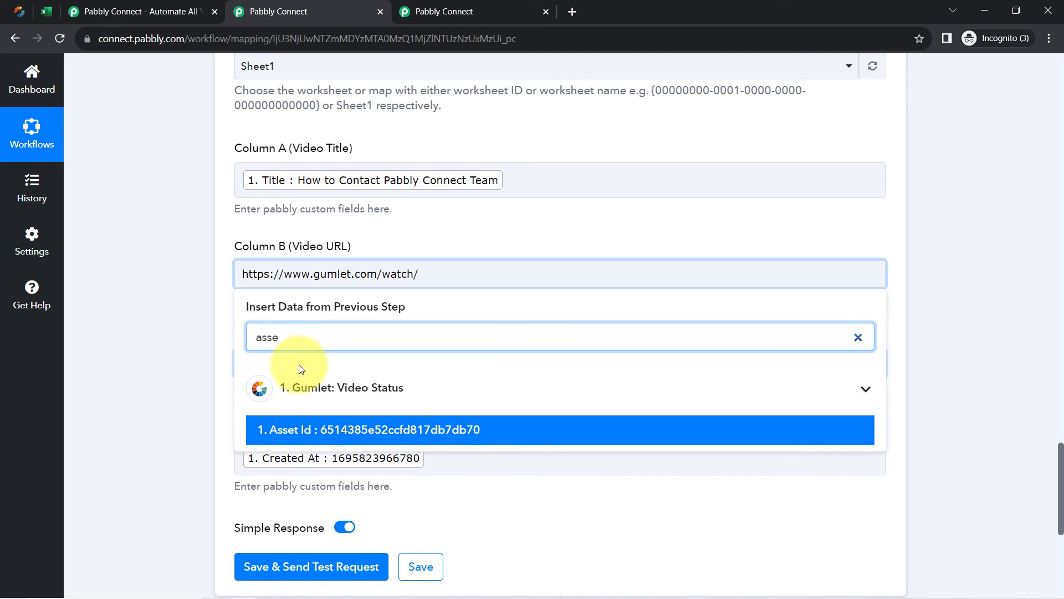
{"action": "left_click", "coordinate": [306, 430]}
{"action": "left_click", "coordinate": [228, 284]}
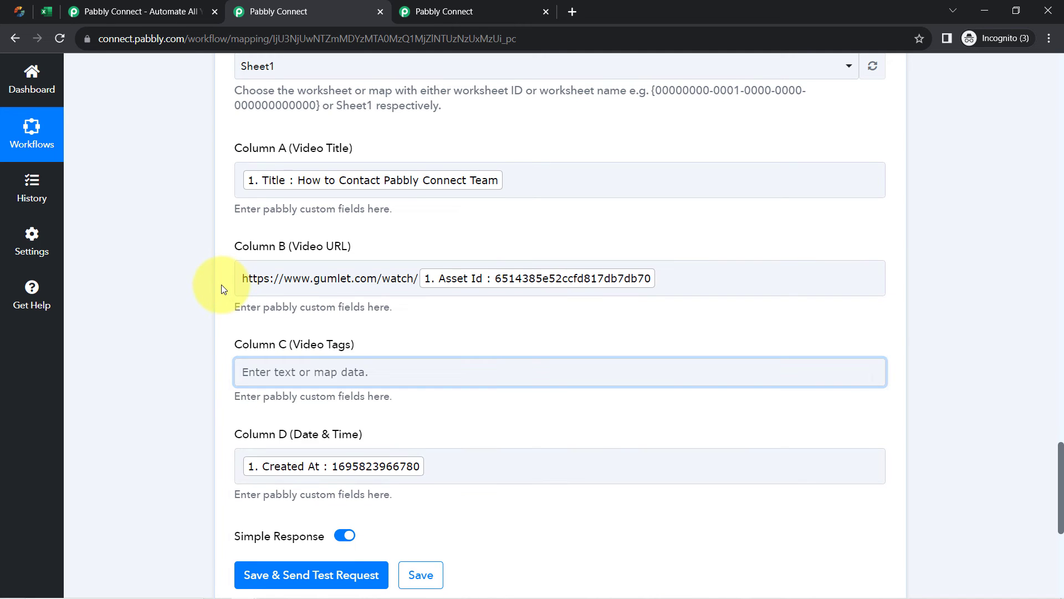
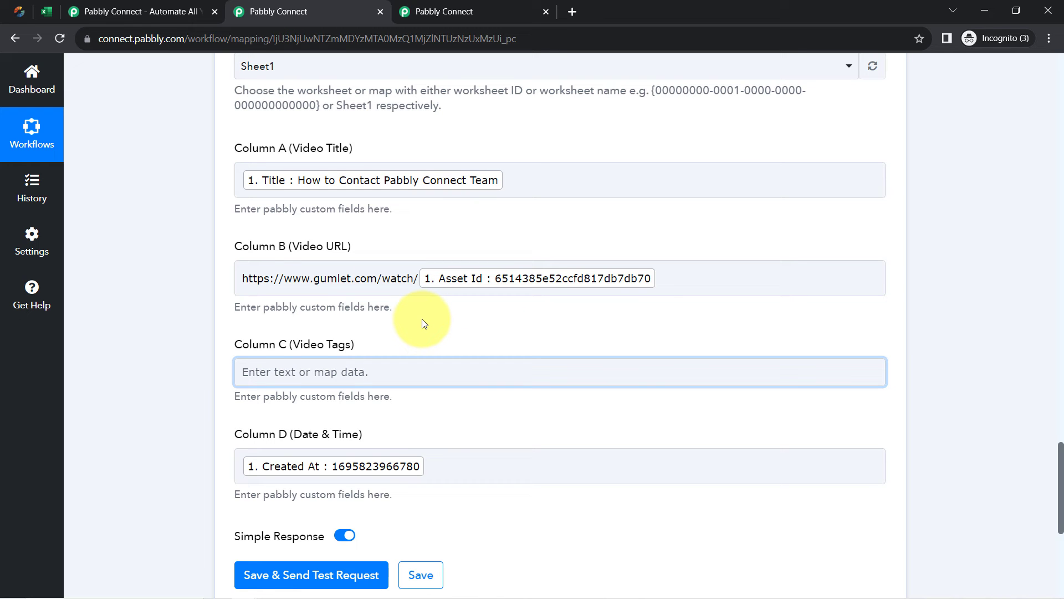
Step: Save the Microsoft Excel action with a test request and examine the error code and next row range in its response
{"action": "scroll", "coordinate": [174, 388], "scroll_direction": "down", "scroll_amount": 5}
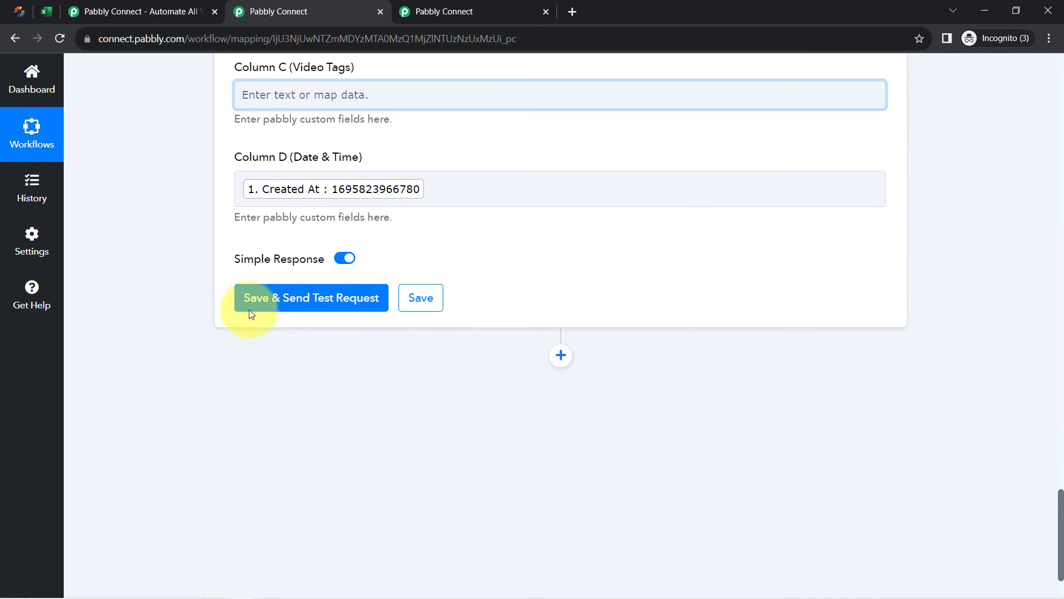
{"action": "left_click", "coordinate": [296, 303]}
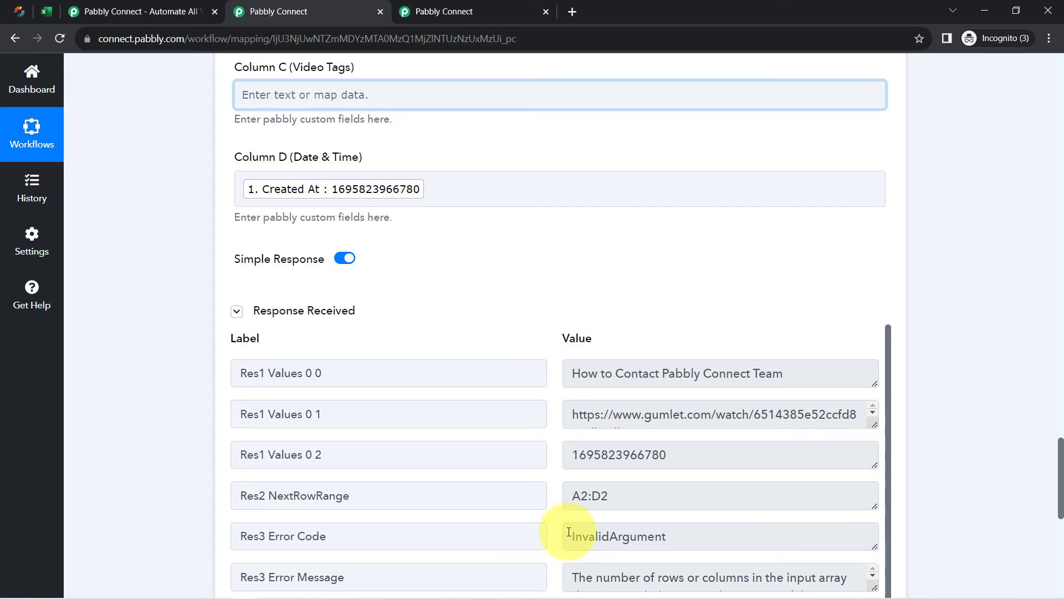
{"action": "left_click_drag", "start_coordinate": [576, 545], "coordinate": [667, 547]}
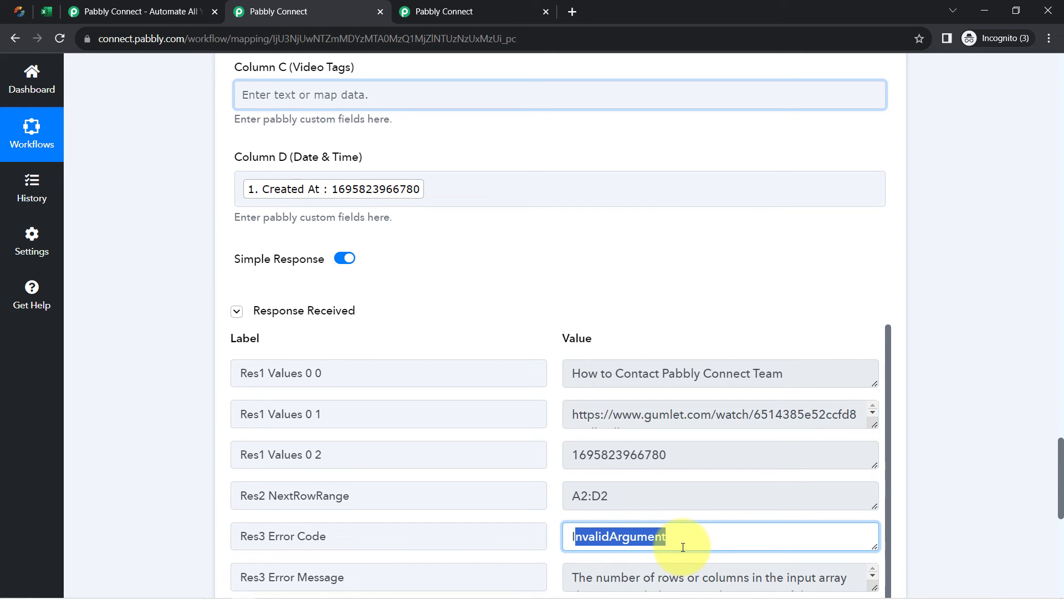
{"action": "scroll", "coordinate": [683, 547], "scroll_direction": "down", "scroll_amount": 4}
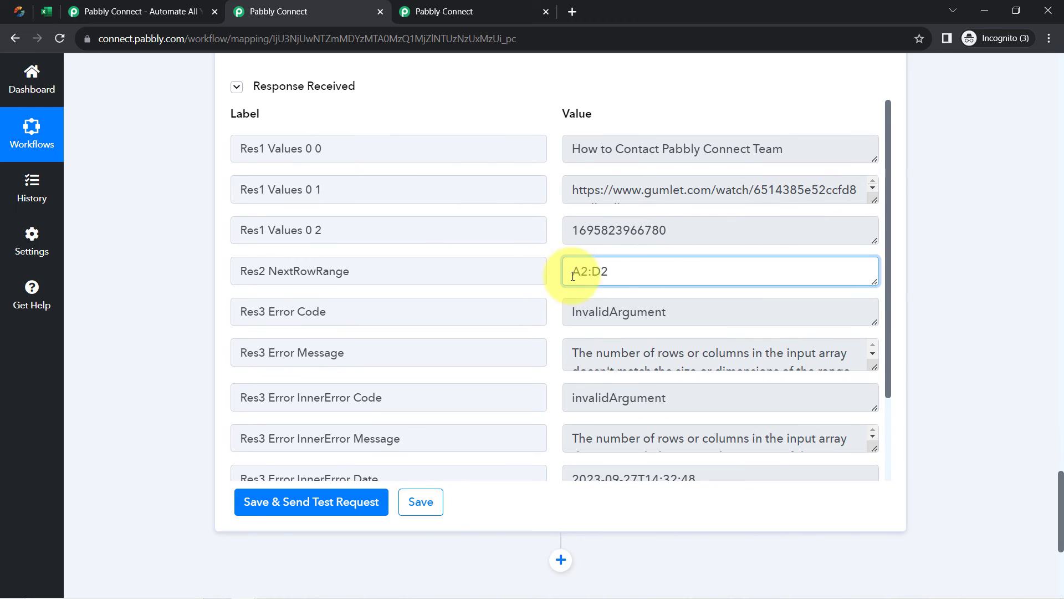
{"action": "left_click_drag", "start_coordinate": [665, 271], "coordinate": [564, 270]}
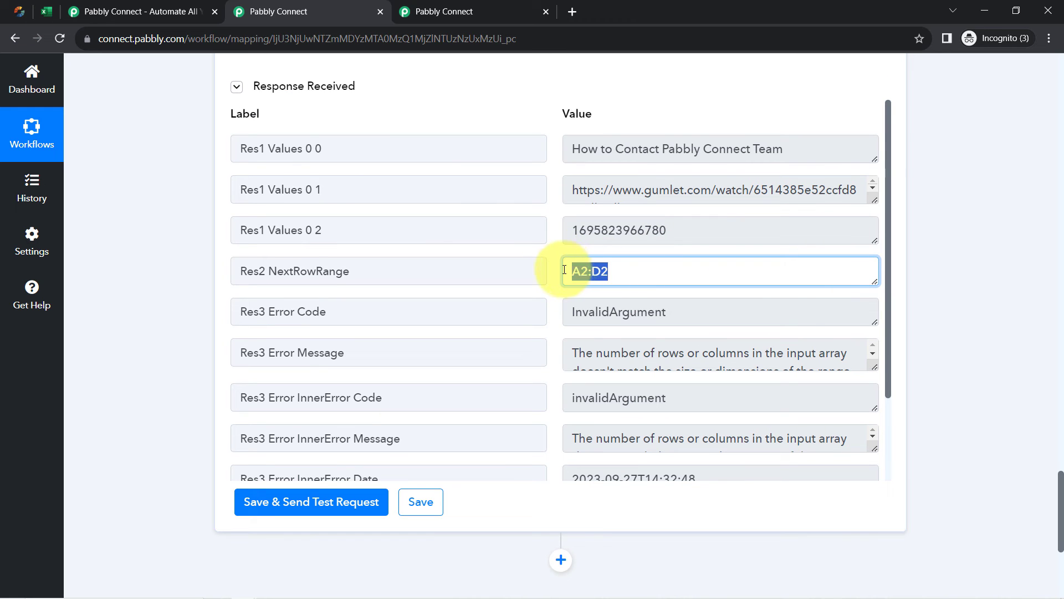
Step: Set the Date & Time column of the All Uploaded Videos sheet to the Number format
{"action": "left_click", "coordinate": [47, 12]}
{"action": "left_click", "coordinate": [647, 351]}
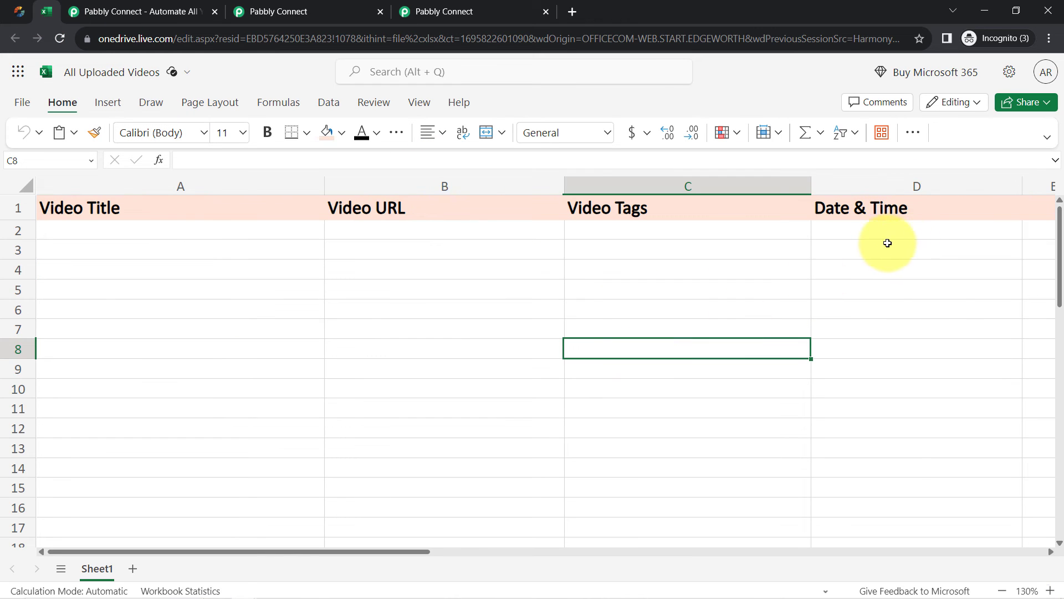
{"action": "left_click", "coordinate": [913, 180]}
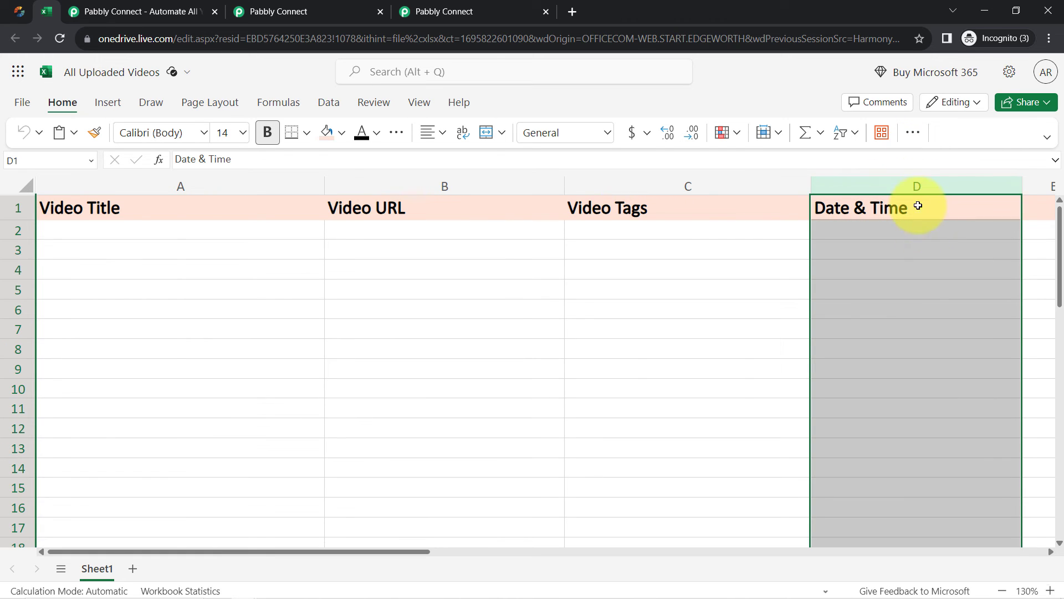
{"action": "right_click", "coordinate": [904, 181]}
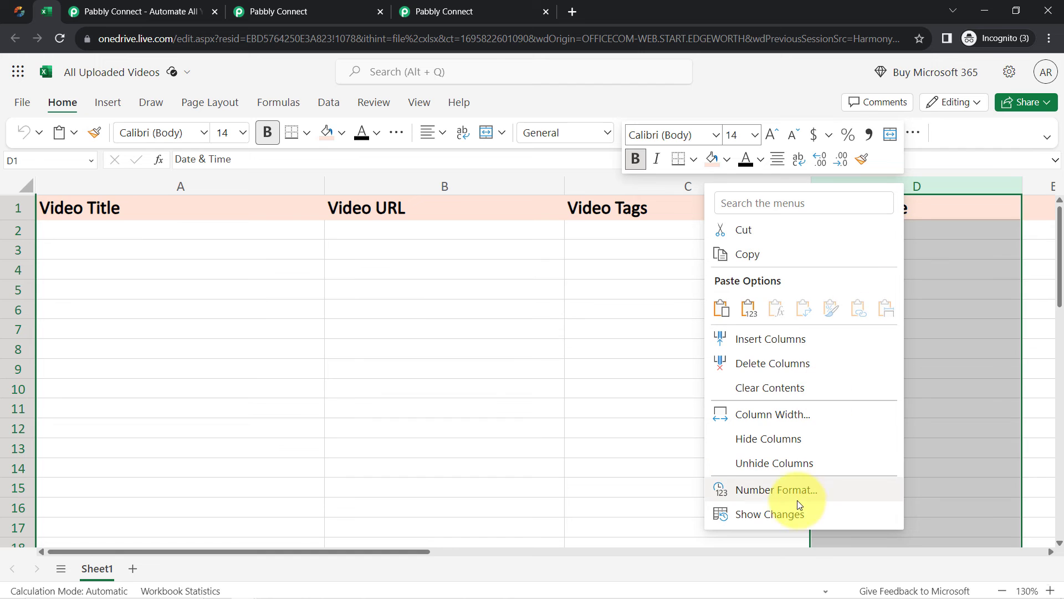
{"action": "left_click", "coordinate": [763, 488]}
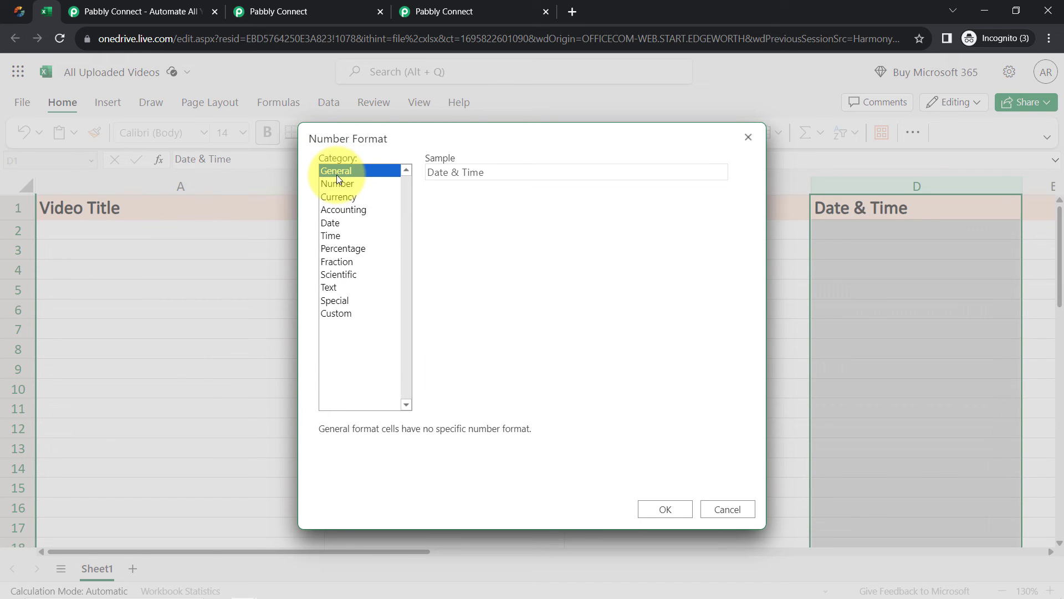
{"action": "left_click", "coordinate": [341, 184]}
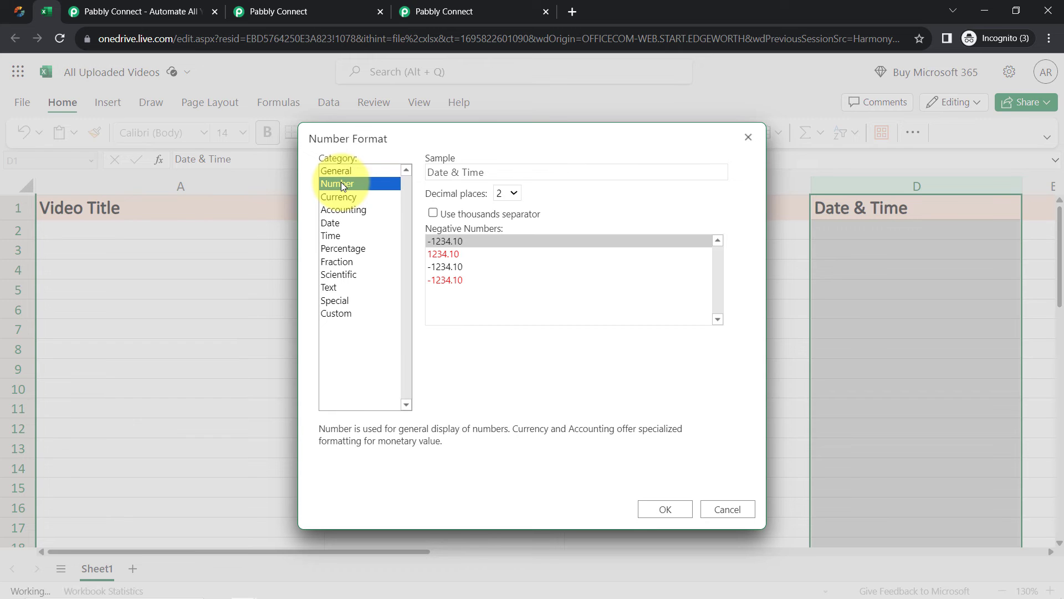
{"action": "left_click", "coordinate": [667, 510]}
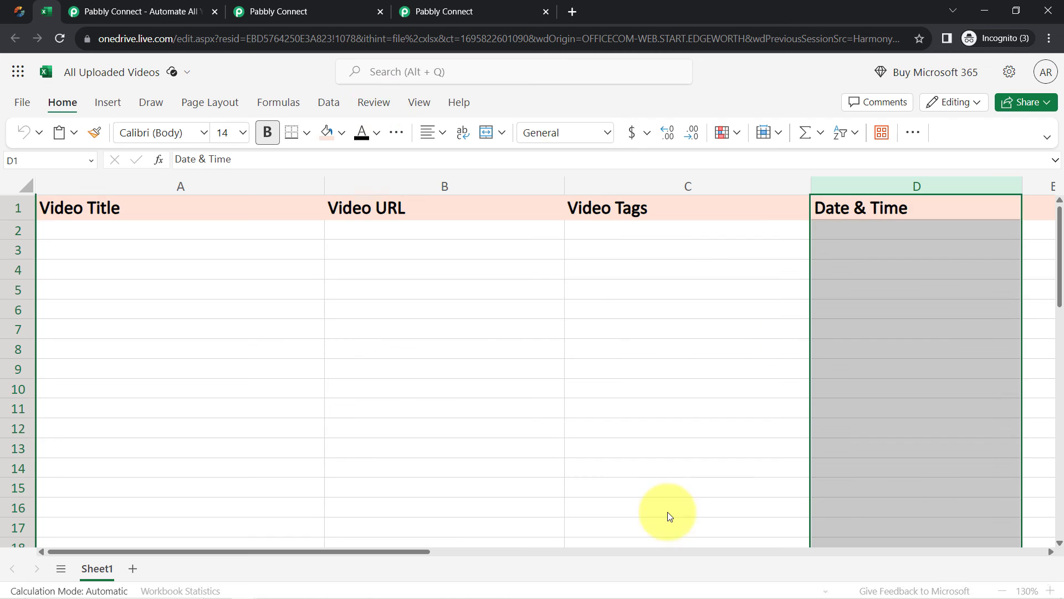
Step: Resend the Microsoft Excel test request in Pabbly Connect and review the response against the mapped column fields
{"action": "left_click", "coordinate": [317, 4]}
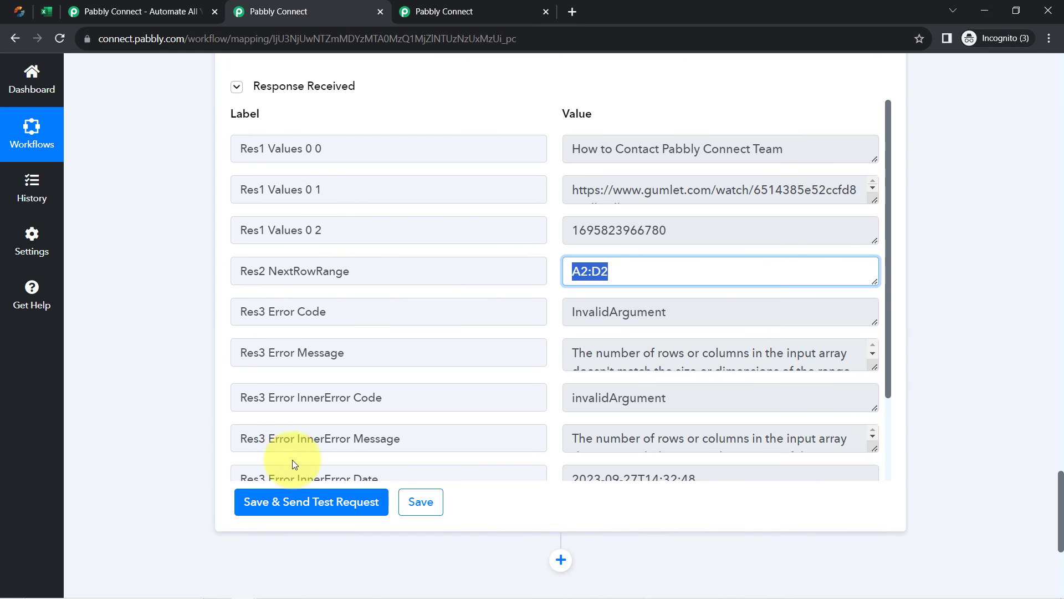
{"action": "left_click", "coordinate": [294, 503]}
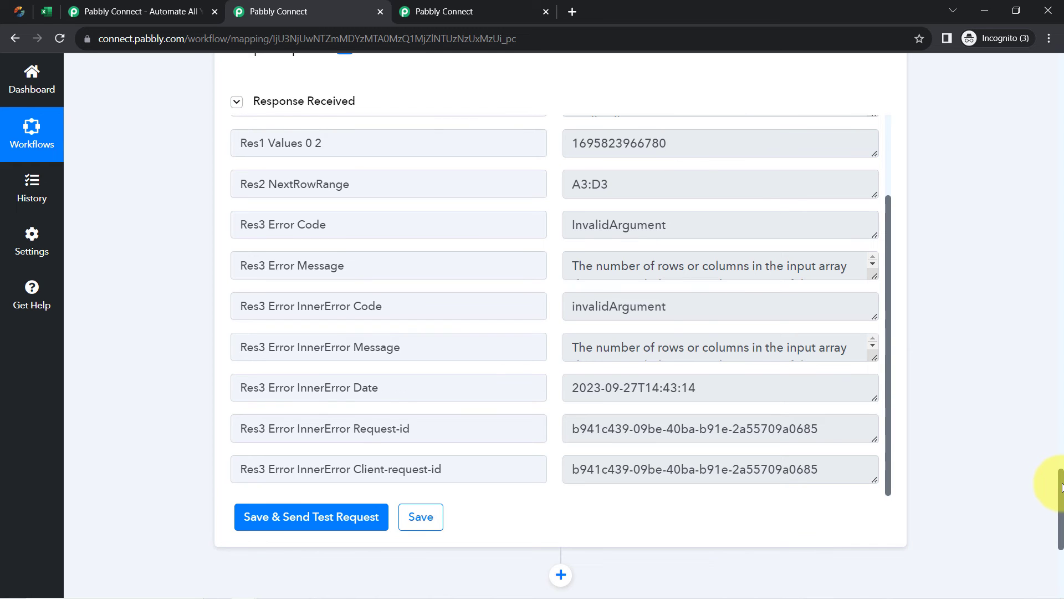
{"action": "scroll", "coordinate": [1061, 487], "scroll_direction": "up", "scroll_amount": 6}
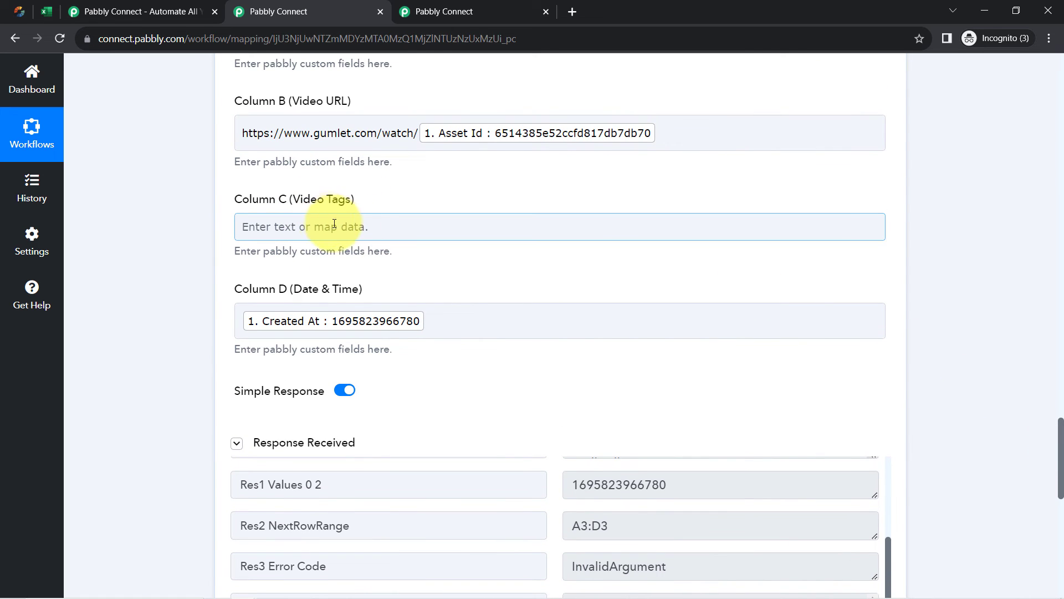
Step: Delete the Video Tags column from the All Uploaded Videos sheet in Excel
{"action": "left_click", "coordinate": [52, 12]}
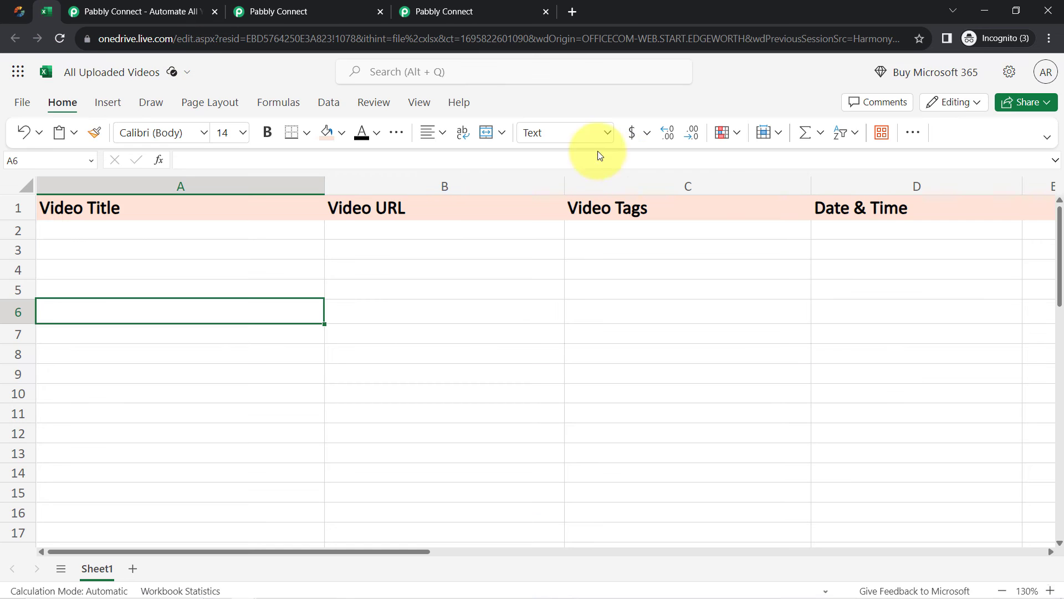
{"action": "left_click", "coordinate": [637, 183]}
{"action": "right_click", "coordinate": [637, 184]}
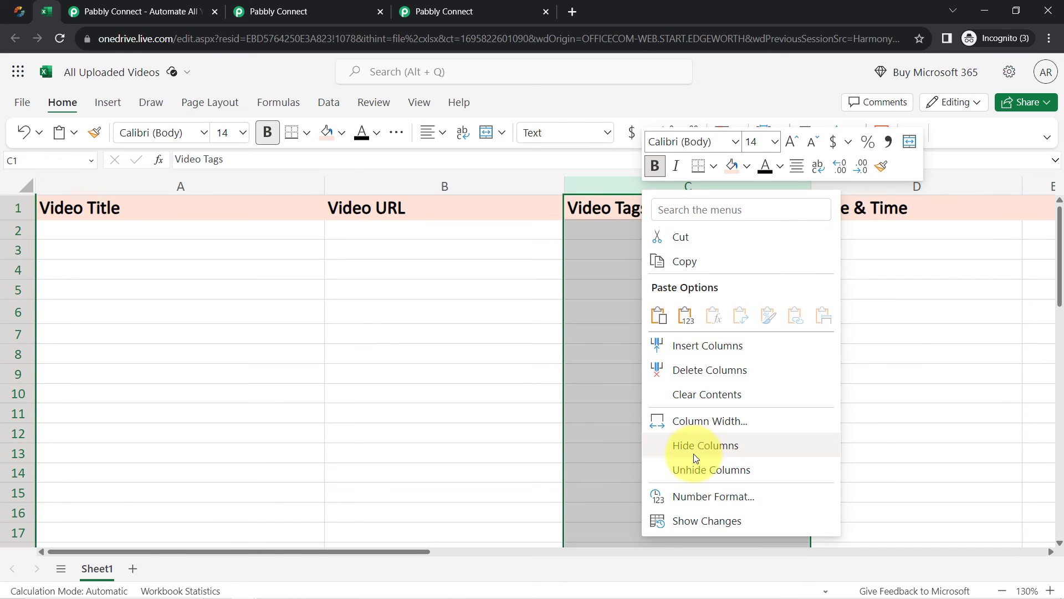
{"action": "left_click", "coordinate": [665, 369]}
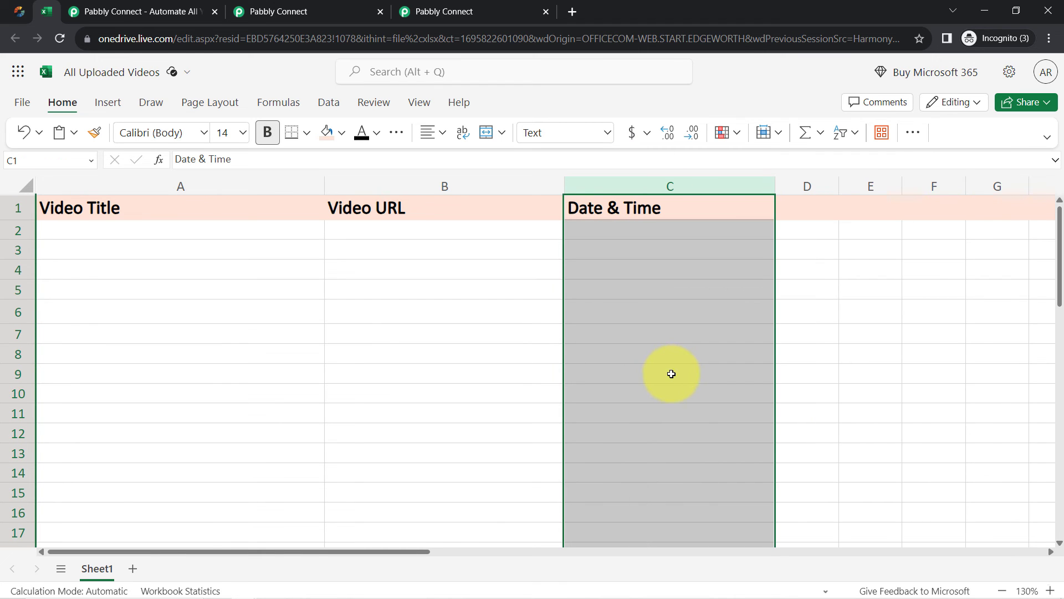
Step: Refresh the fields of the Microsoft Excel Add Row To Worksheet action in Pabbly Connect
{"action": "left_click", "coordinate": [314, 7]}
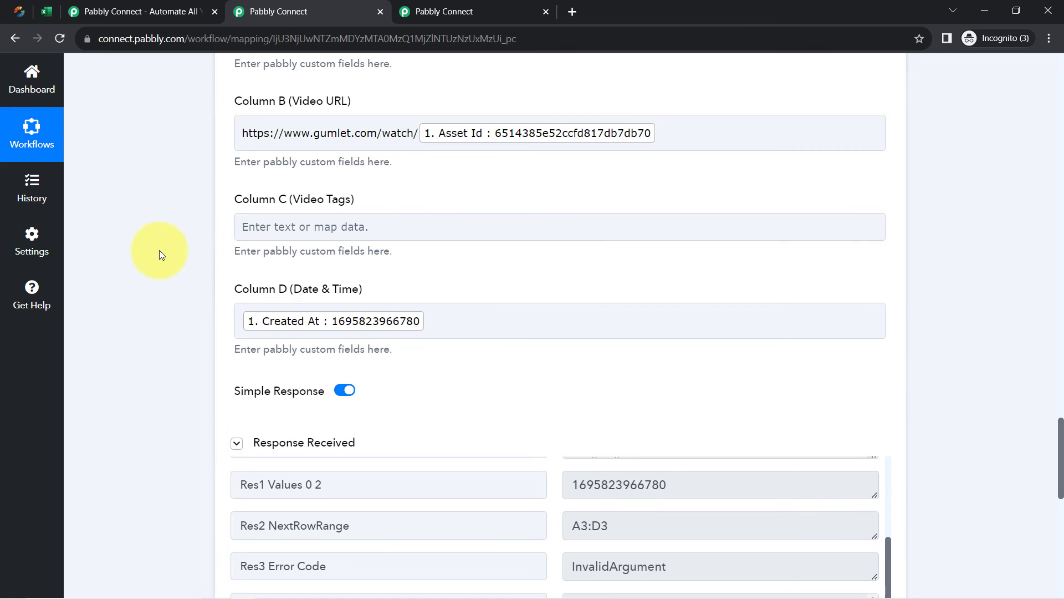
{"action": "left_click_drag", "start_coordinate": [1060, 438], "coordinate": [1058, 355]}
{"action": "left_click", "coordinate": [379, 235]}
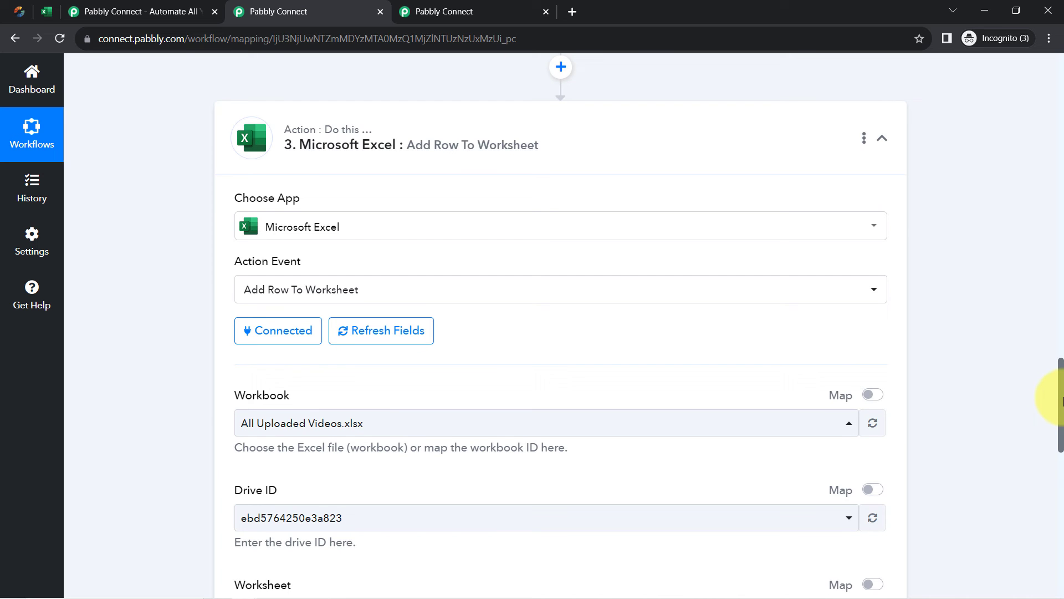
{"action": "left_click_drag", "start_coordinate": [1063, 400], "coordinate": [1063, 490]}
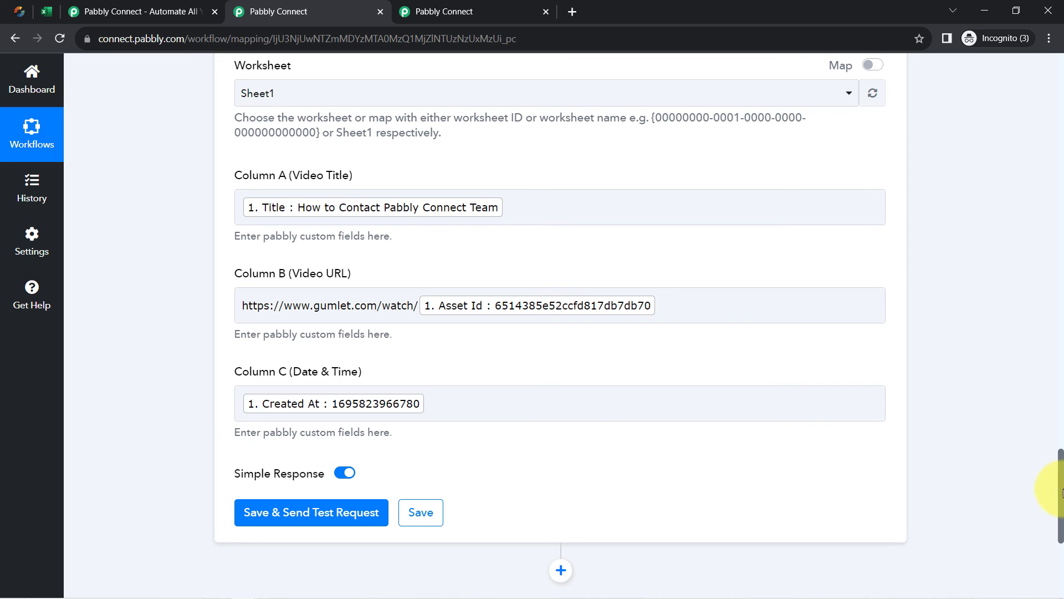
Step: Save the Excel action with a test request and check row 2's title and URL in the All Uploaded Videos sheet
{"action": "left_click", "coordinate": [322, 525]}
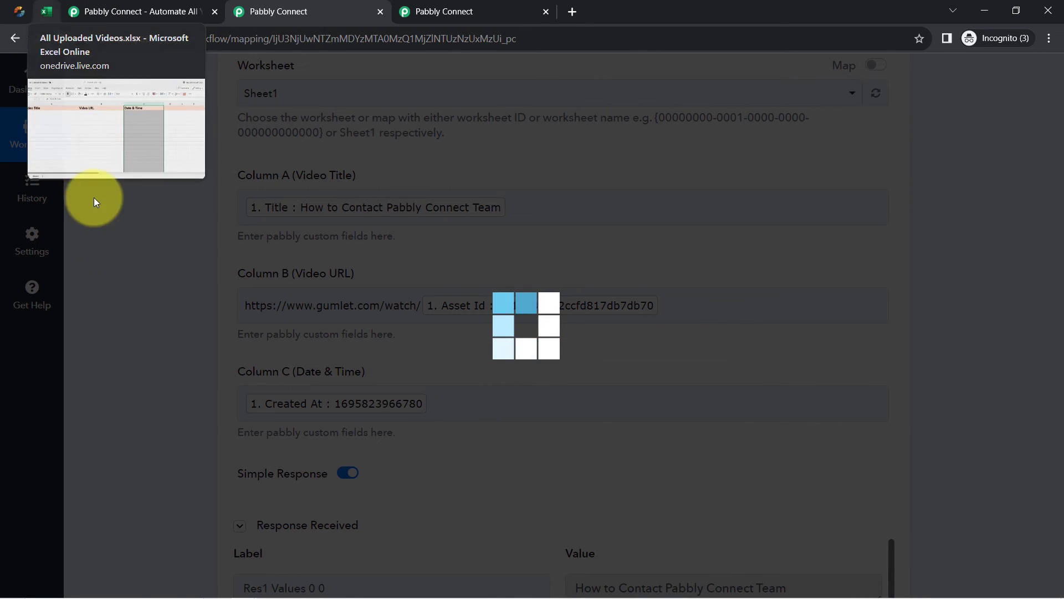
{"action": "scroll", "coordinate": [154, 381], "scroll_direction": "down", "scroll_amount": 3}
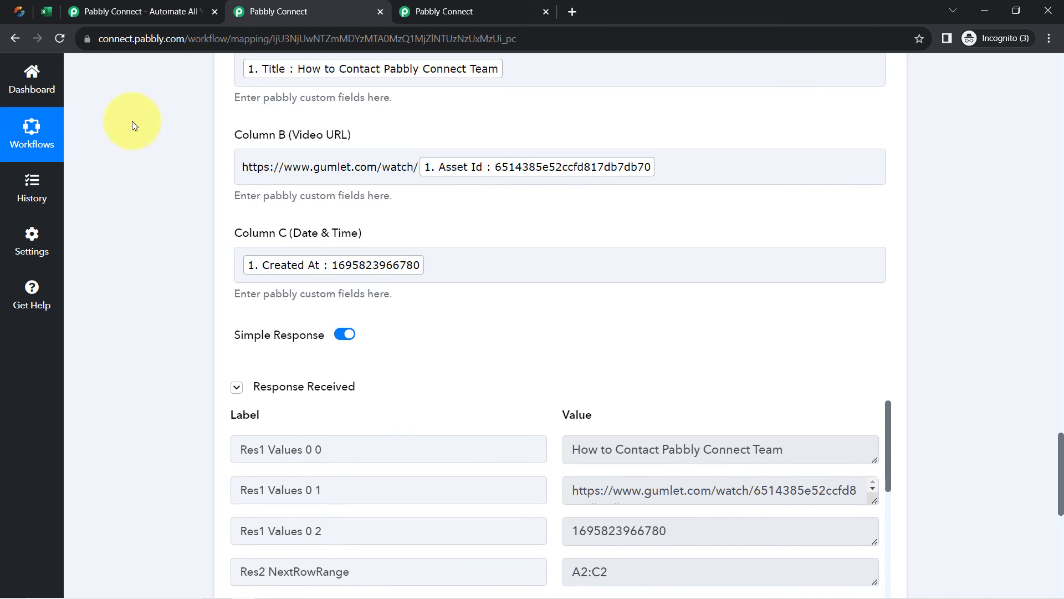
{"action": "scroll", "coordinate": [195, 323], "scroll_direction": "down", "scroll_amount": 3}
{"action": "left_click", "coordinate": [49, 11]}
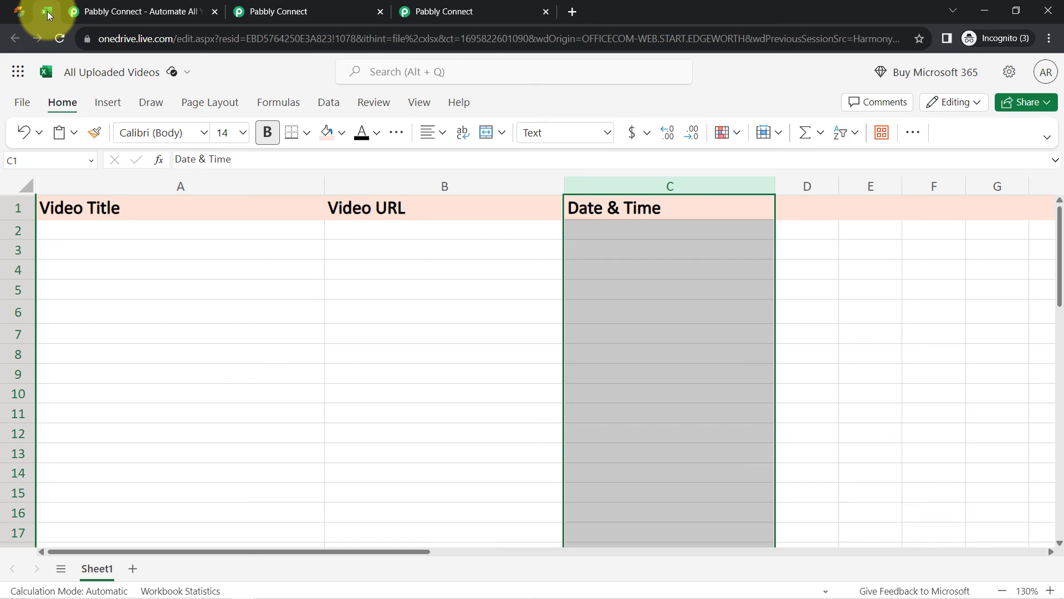
{"action": "left_click", "coordinate": [235, 389]}
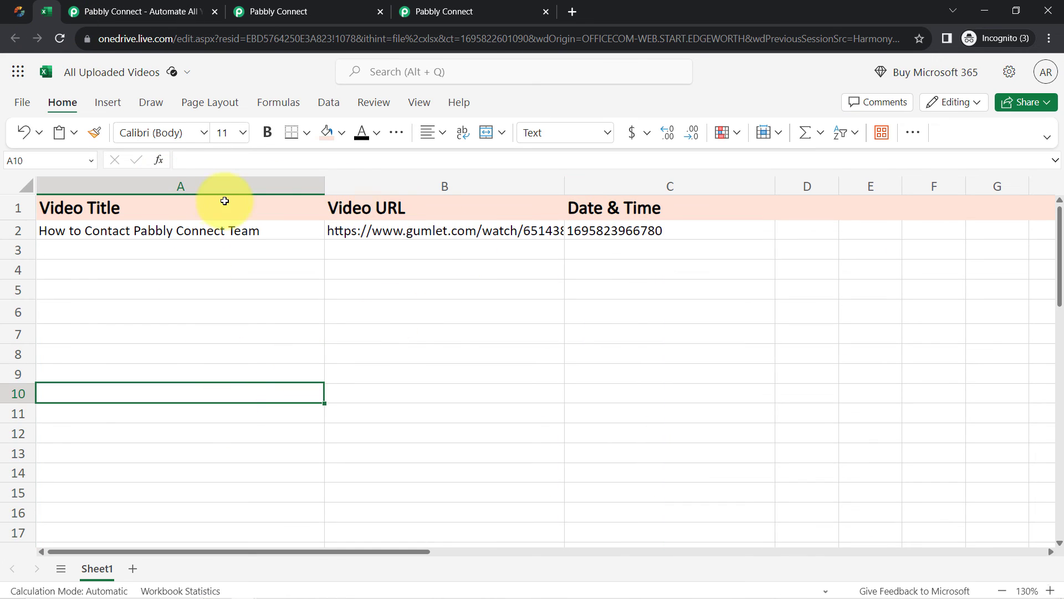
{"action": "left_click", "coordinate": [167, 237]}
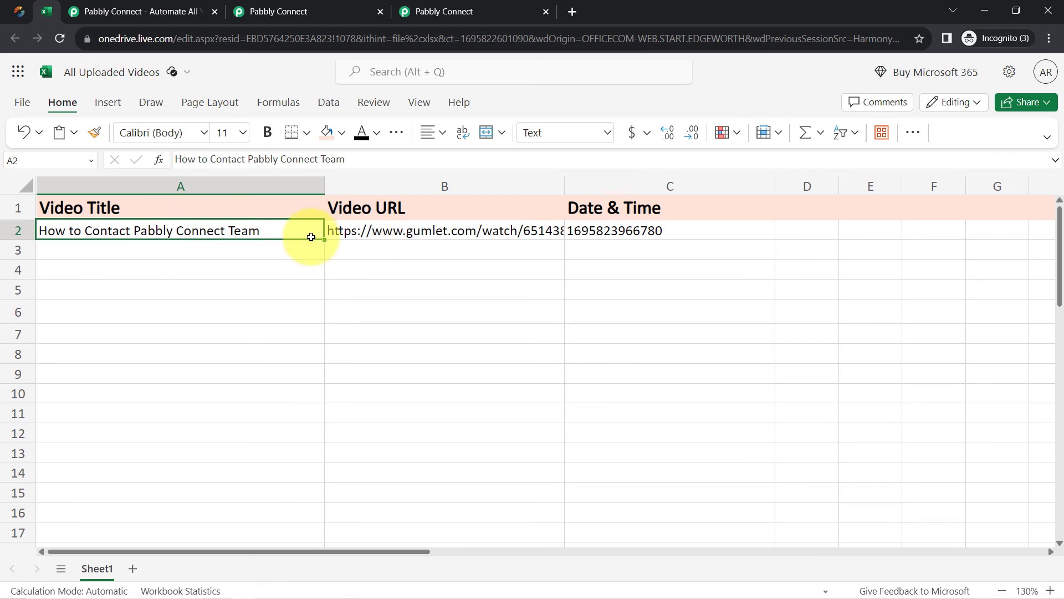
{"action": "left_click", "coordinate": [370, 239]}
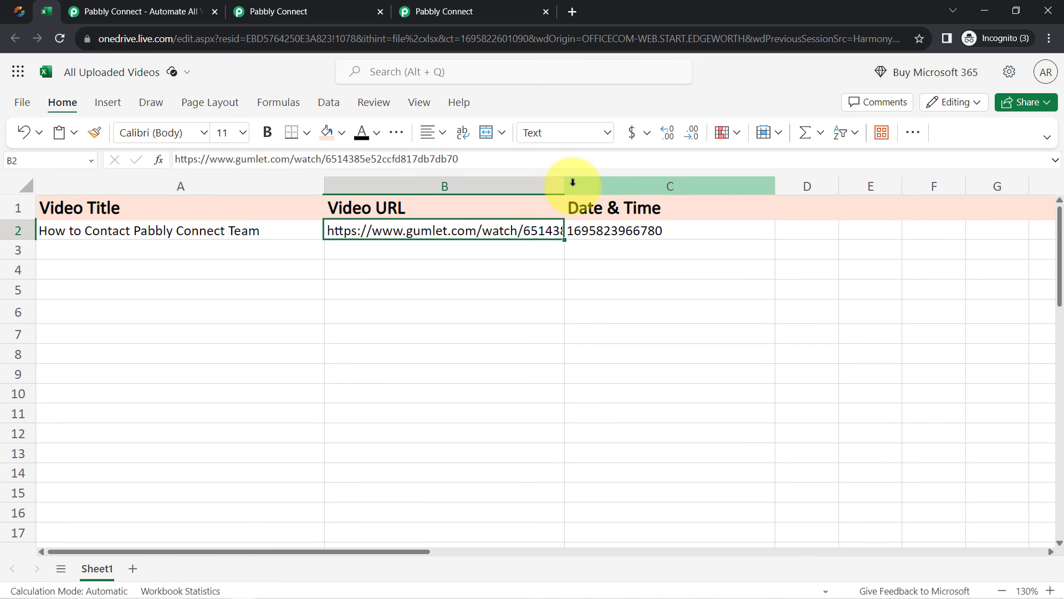
Step: Widen the Video URL column so the full link fits in the cell
{"action": "left_click_drag", "start_coordinate": [564, 186], "coordinate": [576, 190]}
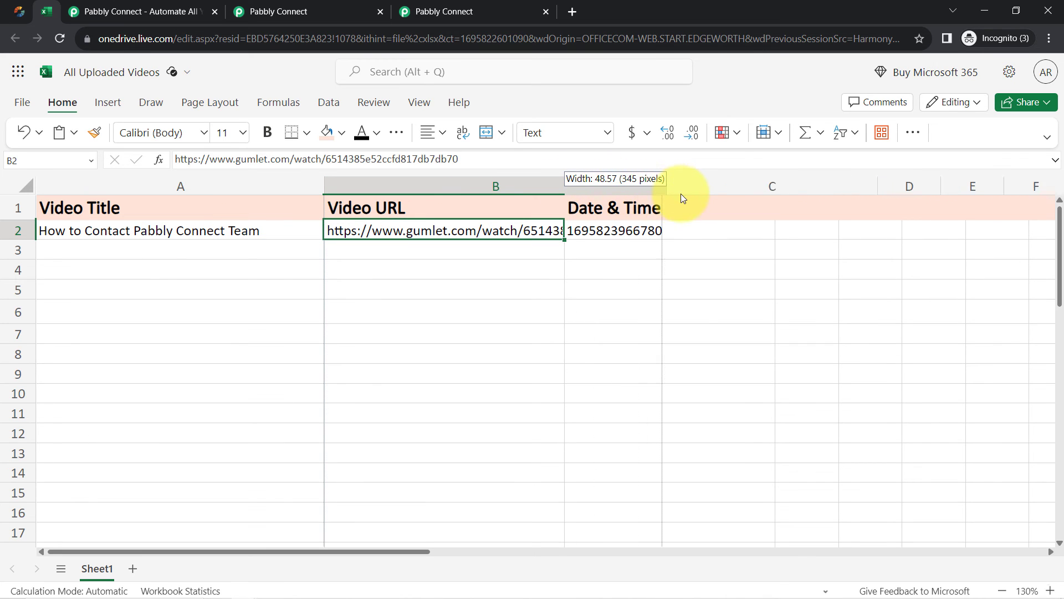
{"action": "left_click_drag", "start_coordinate": [738, 198], "coordinate": [745, 198]}
{"action": "left_click", "coordinate": [643, 284]}
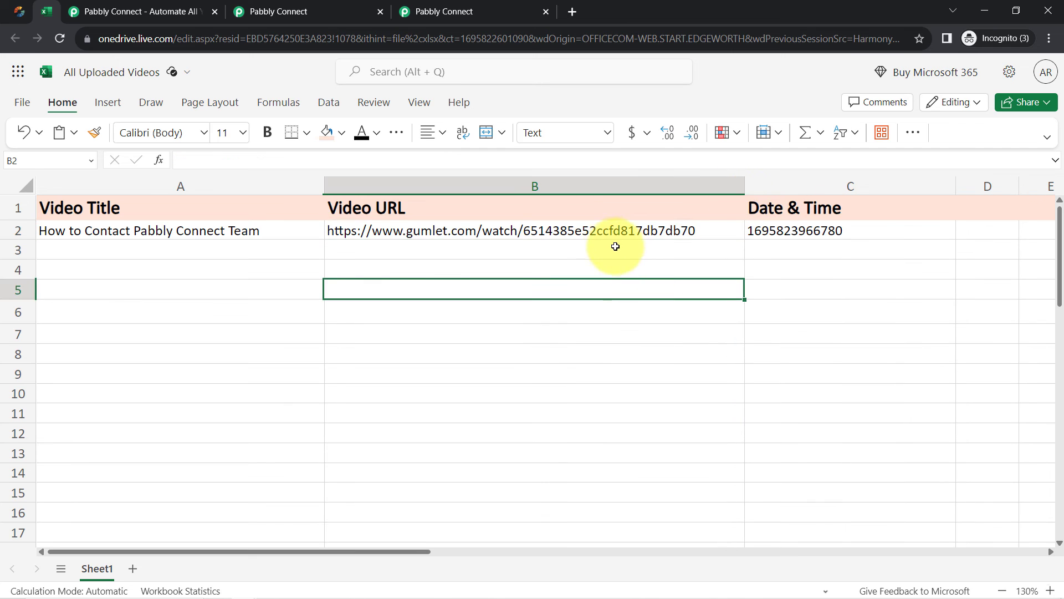
Step: Compare the URL in cell B2 with the video's entry in the Gumlet Video CMS
{"action": "left_click", "coordinate": [588, 235]}
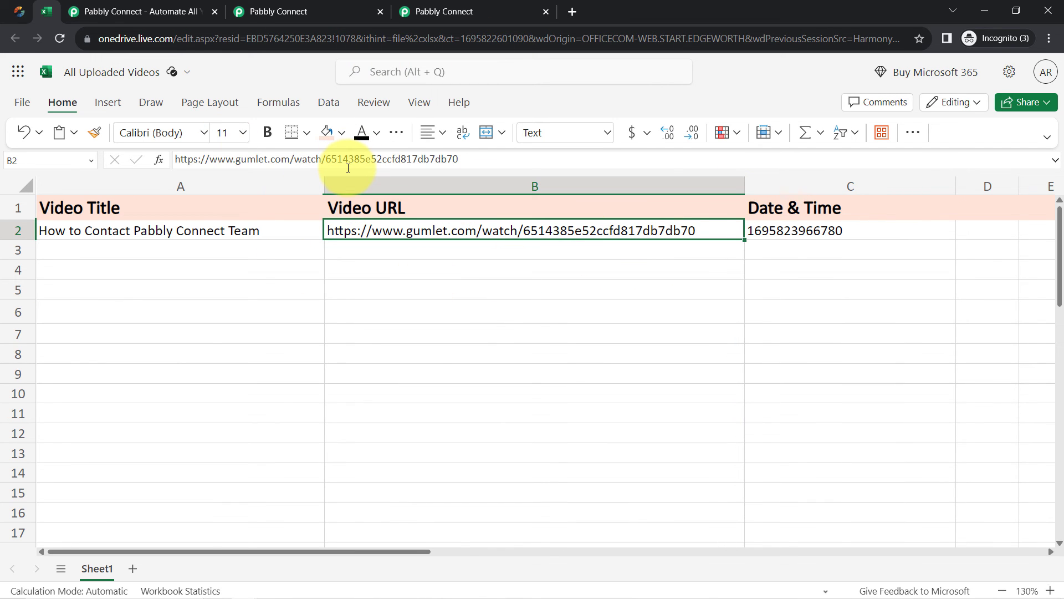
{"action": "left_click", "coordinate": [12, 9]}
{"action": "left_click", "coordinate": [44, 7]}
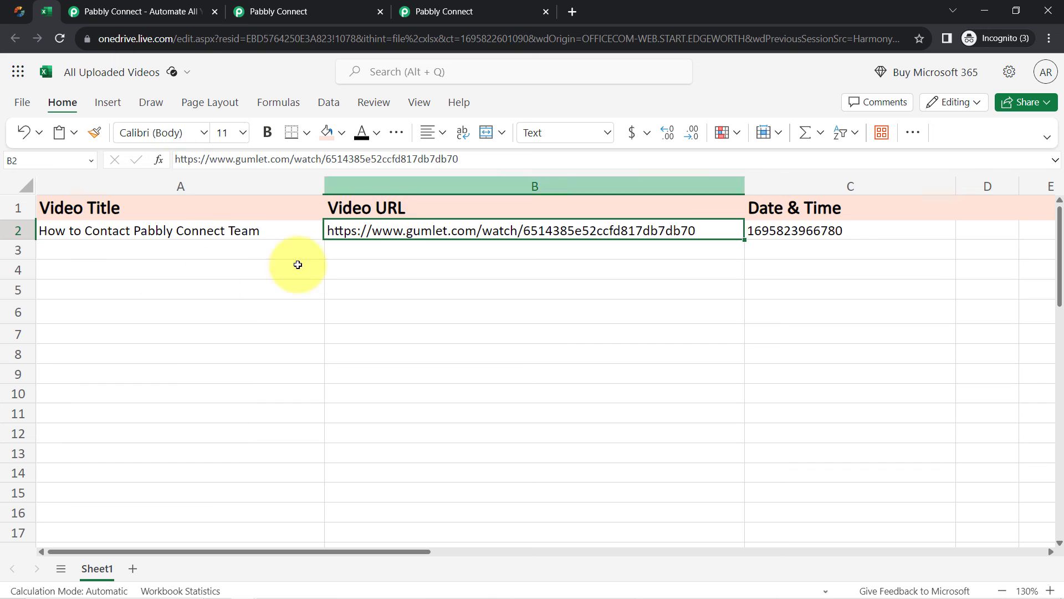
{"action": "left_click", "coordinate": [5, 11]}
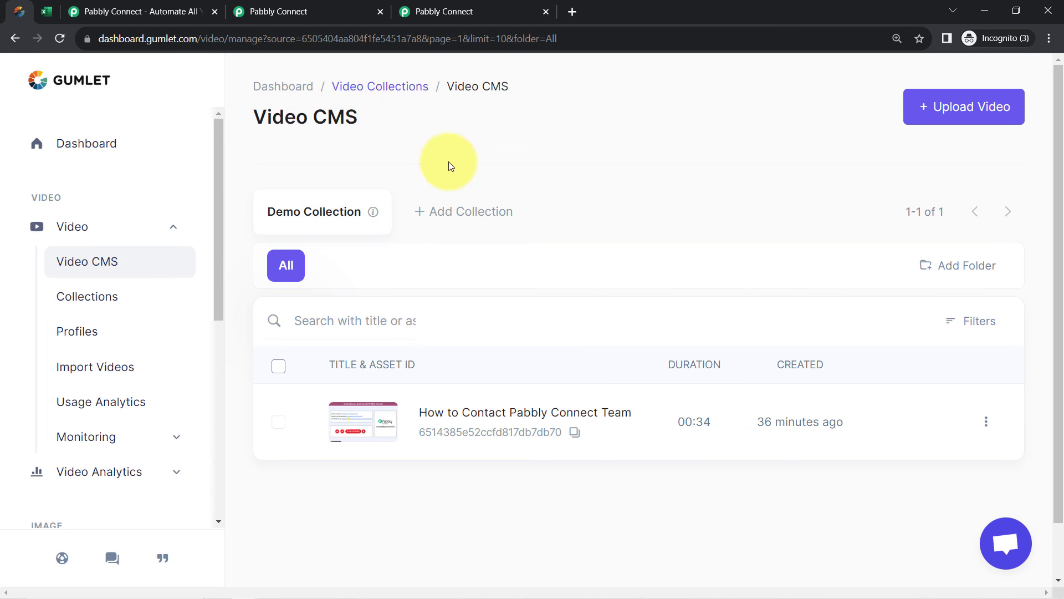
Step: Insert a new action step between the filter and the Microsoft Excel action in the Pabbly Connect workflow
{"action": "left_click", "coordinate": [297, 6]}
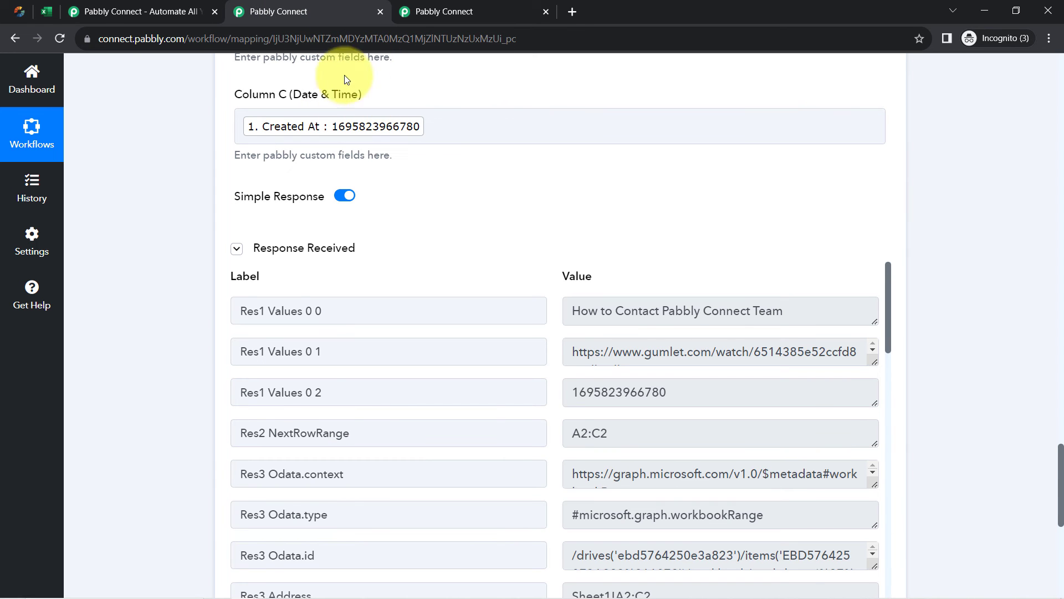
{"action": "left_click_drag", "start_coordinate": [1060, 469], "coordinate": [1048, 335]}
{"action": "scroll", "coordinate": [280, 166], "scroll_direction": "up", "scroll_amount": 1}
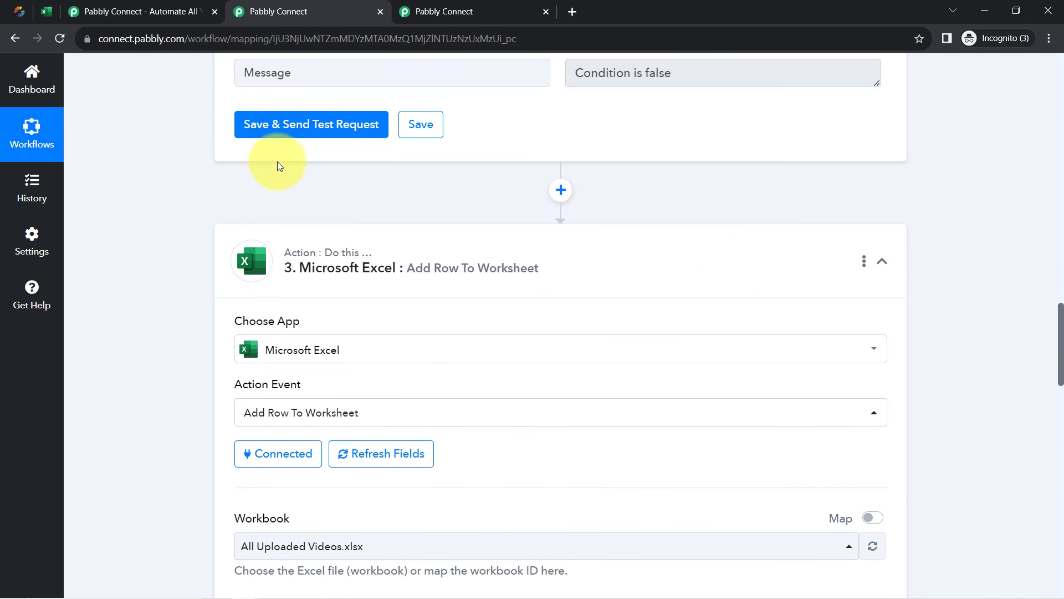
{"action": "left_click", "coordinate": [561, 190]}
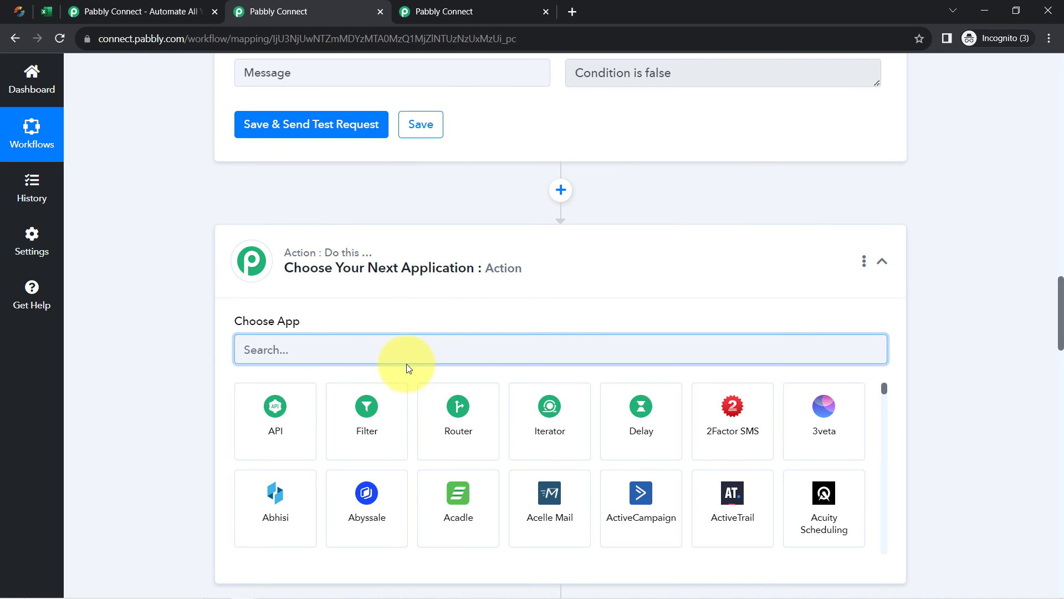
Step: Set the new action to Date/Time Formatter by Pabbly with the Format Date with Time Zone event and connect it
{"action": "type", "text": "date"}
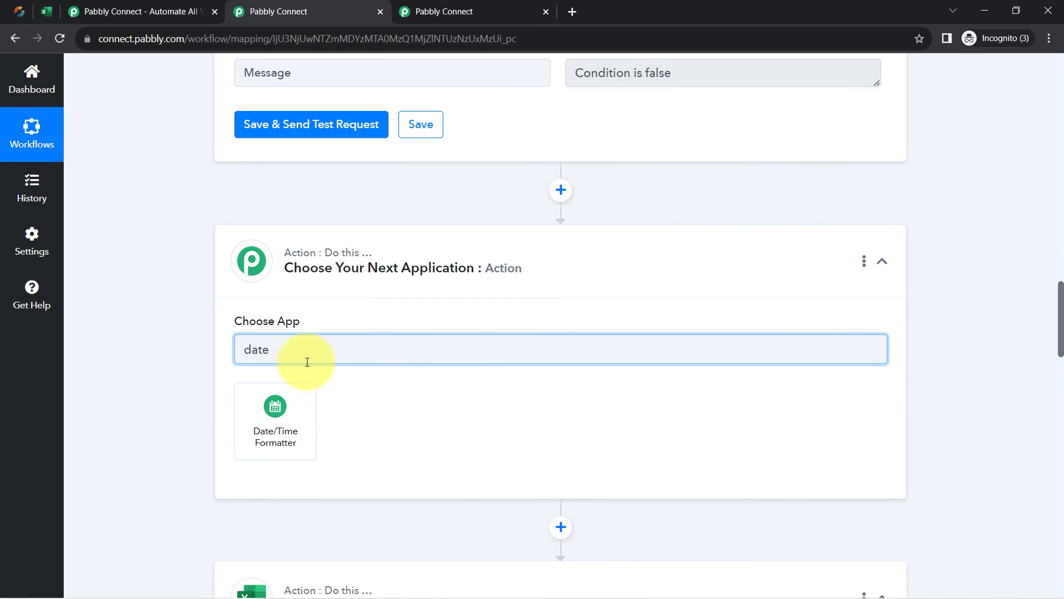
{"action": "left_click", "coordinate": [302, 410]}
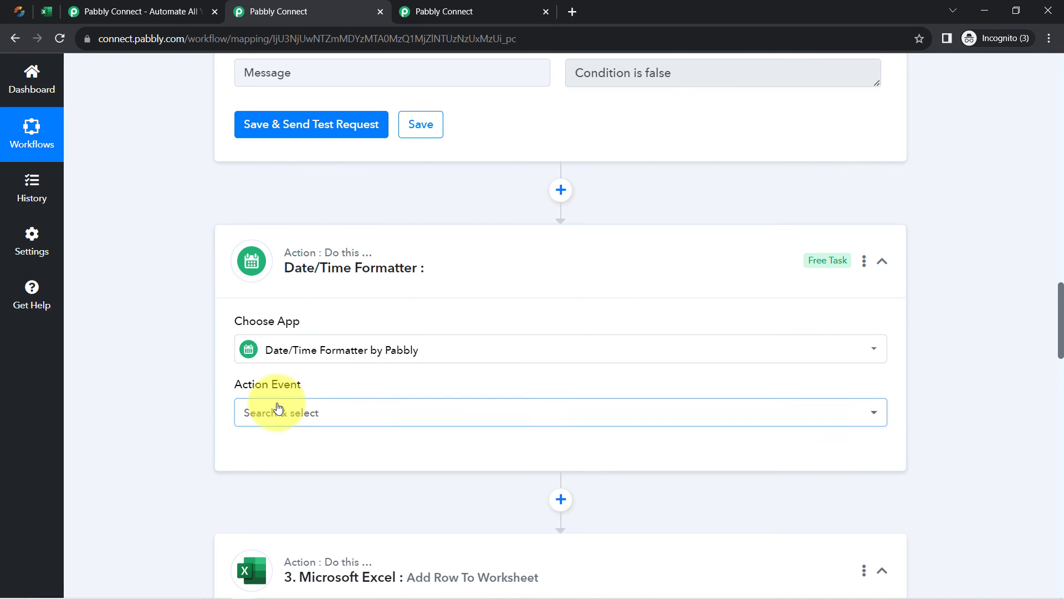
{"action": "left_click", "coordinate": [278, 411]}
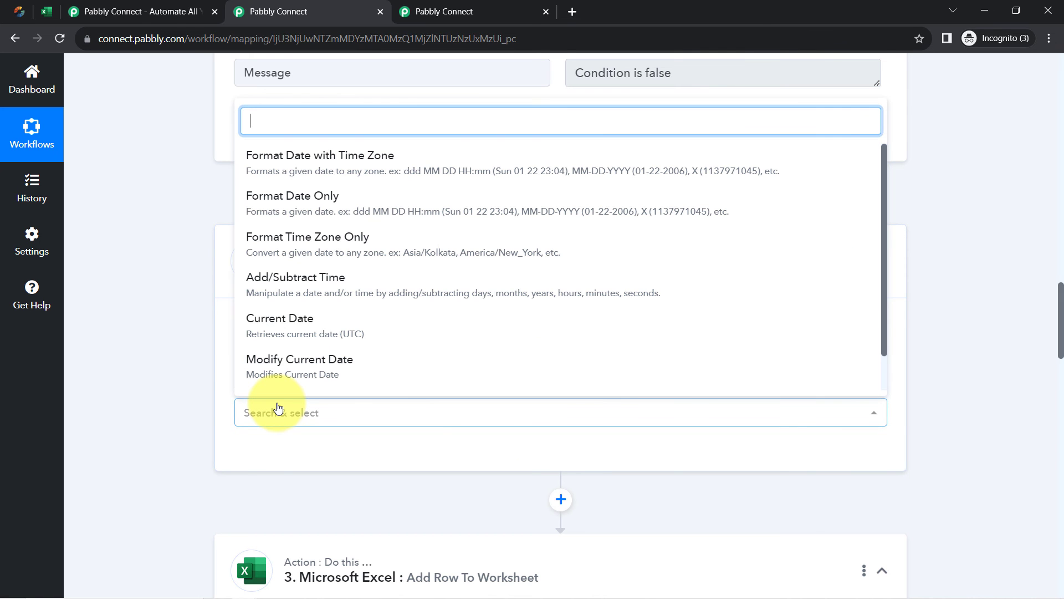
{"action": "left_click", "coordinate": [312, 168]}
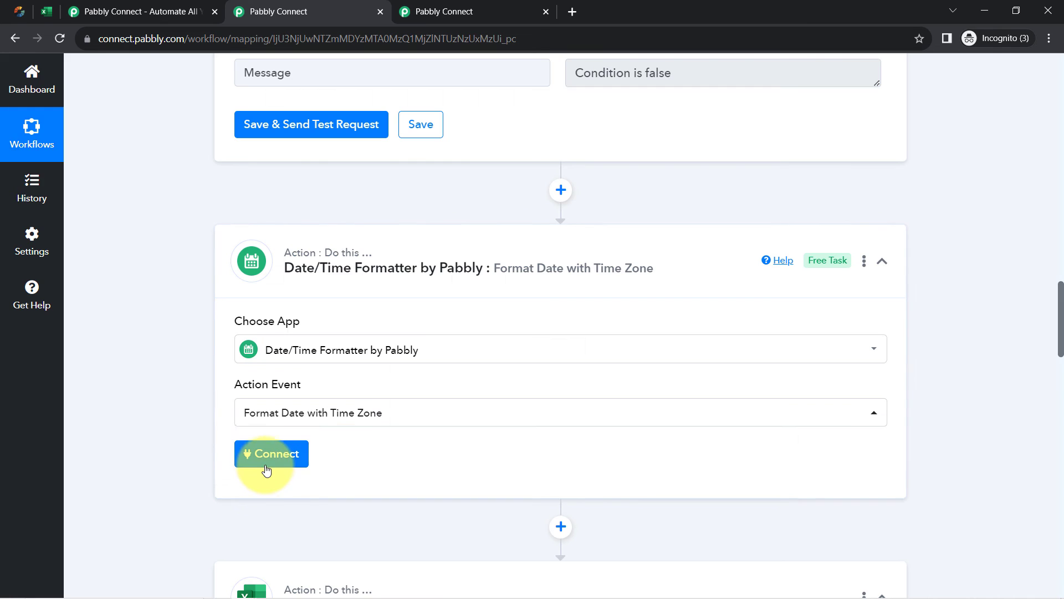
{"action": "left_click", "coordinate": [266, 468]}
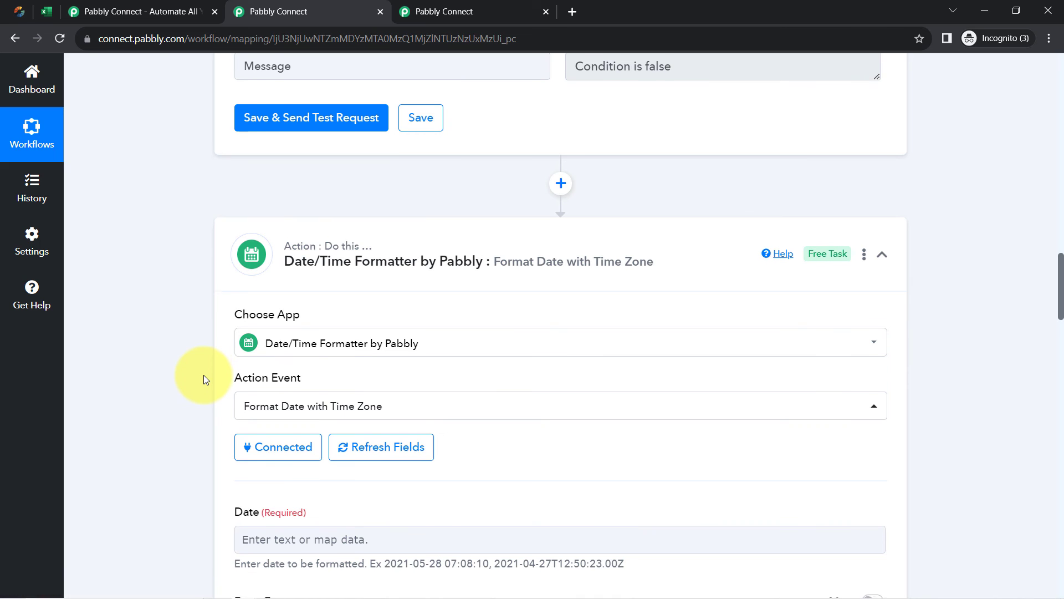
Step: Map the formatter's Date field to the Created At value from the Gumlet Video Status step
{"action": "scroll", "coordinate": [201, 381], "scroll_direction": "down", "scroll_amount": 2}
{"action": "scroll", "coordinate": [198, 386], "scroll_direction": "down", "scroll_amount": 3}
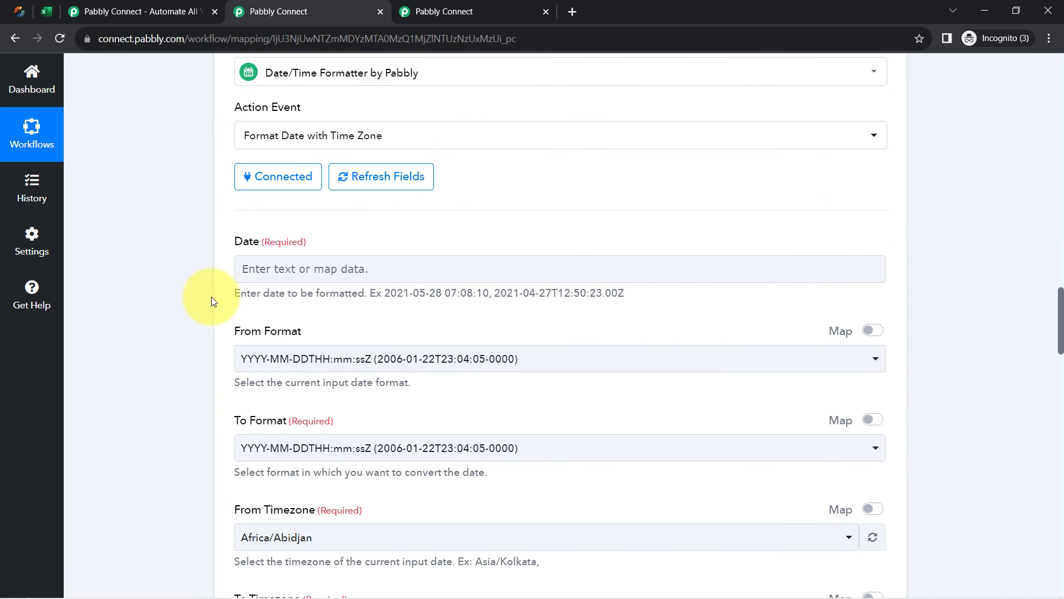
{"action": "left_click", "coordinate": [249, 269]}
{"action": "left_click", "coordinate": [263, 335]}
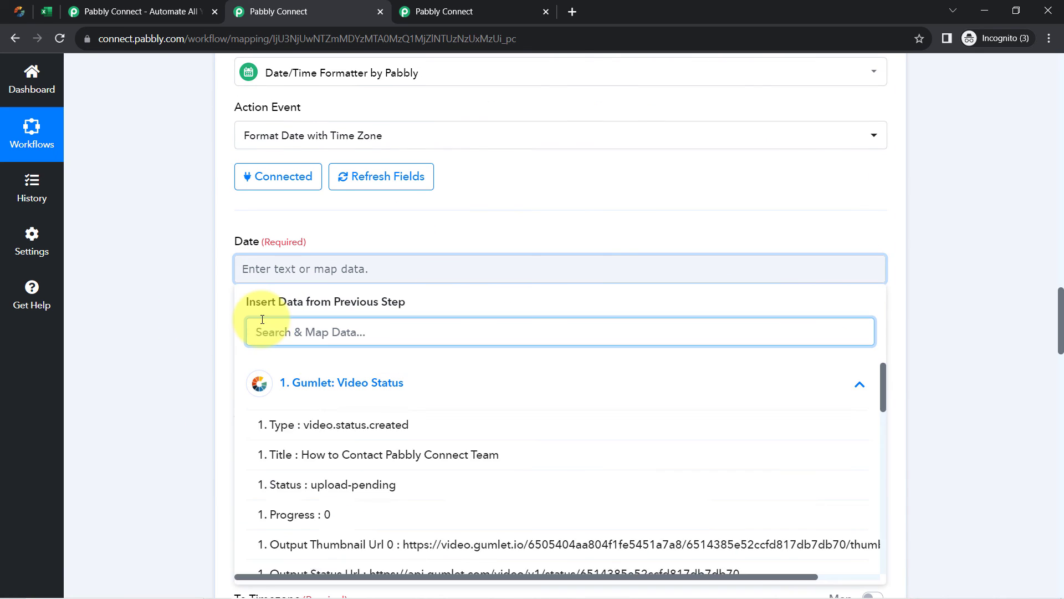
{"action": "type", "text": "cre"}
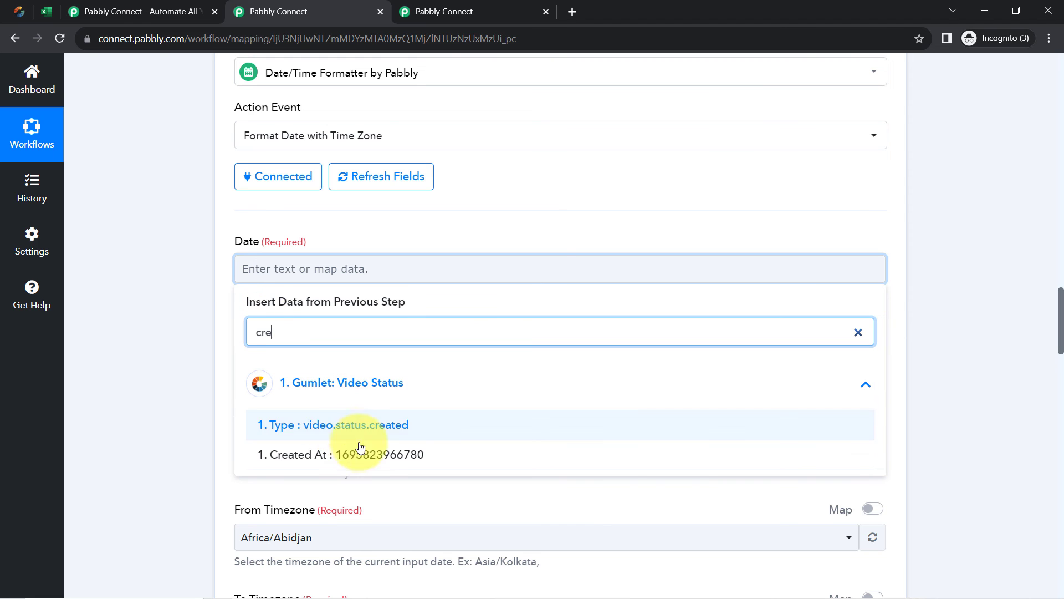
{"action": "left_click", "coordinate": [367, 460]}
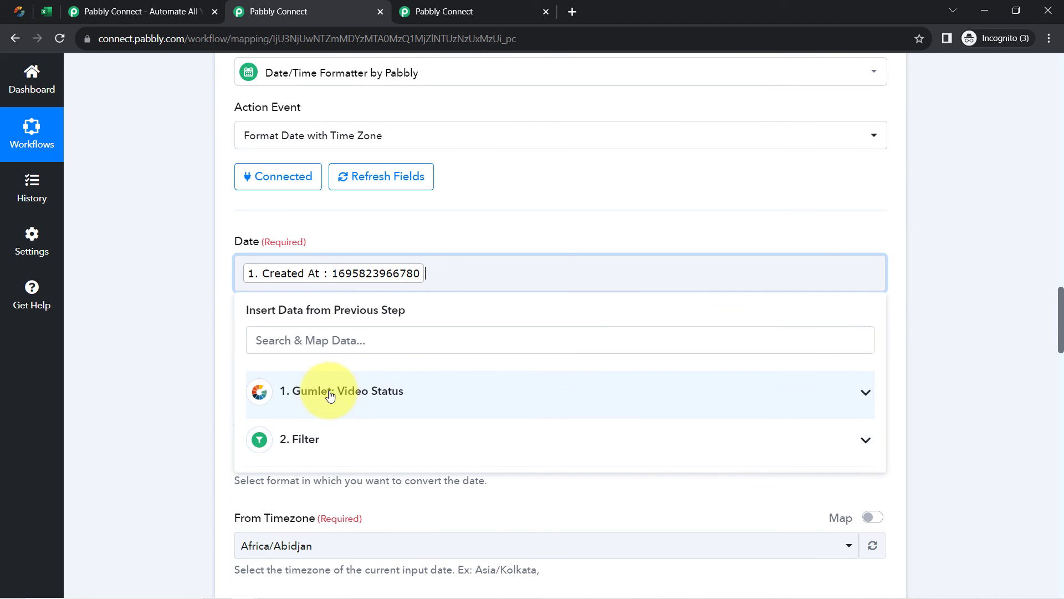
{"action": "left_click", "coordinate": [200, 355]}
{"action": "left_click", "coordinate": [283, 372]}
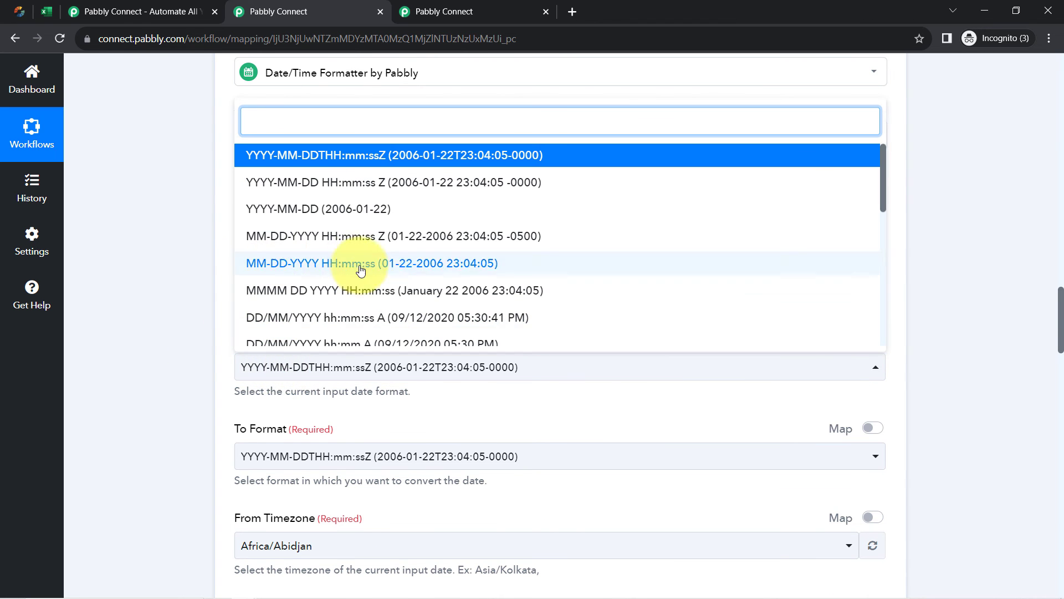
{"action": "scroll", "coordinate": [380, 266], "scroll_direction": "down", "scroll_amount": 5}
{"action": "scroll", "coordinate": [378, 284], "scroll_direction": "down", "scroll_amount": 3}
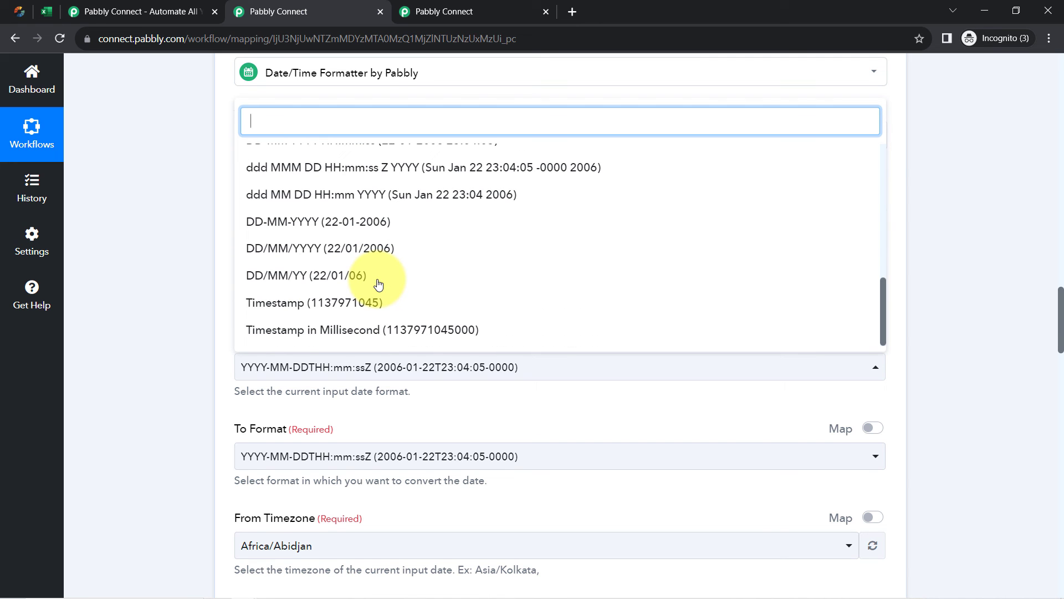
{"action": "left_click", "coordinate": [270, 303]}
{"action": "scroll", "coordinate": [206, 328], "scroll_direction": "down", "scroll_amount": 4}
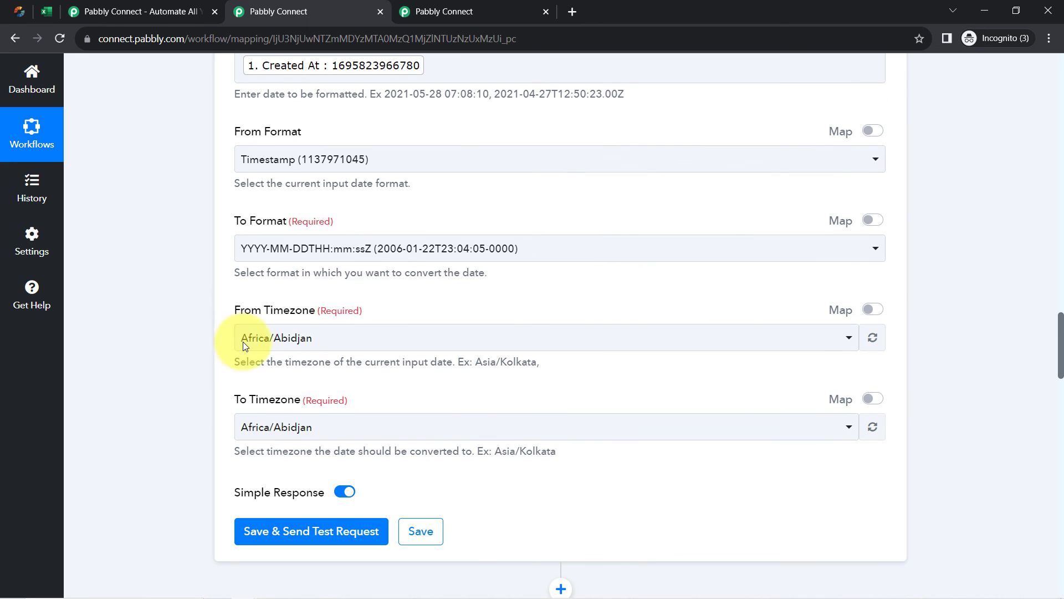
{"action": "left_click", "coordinate": [335, 249]}
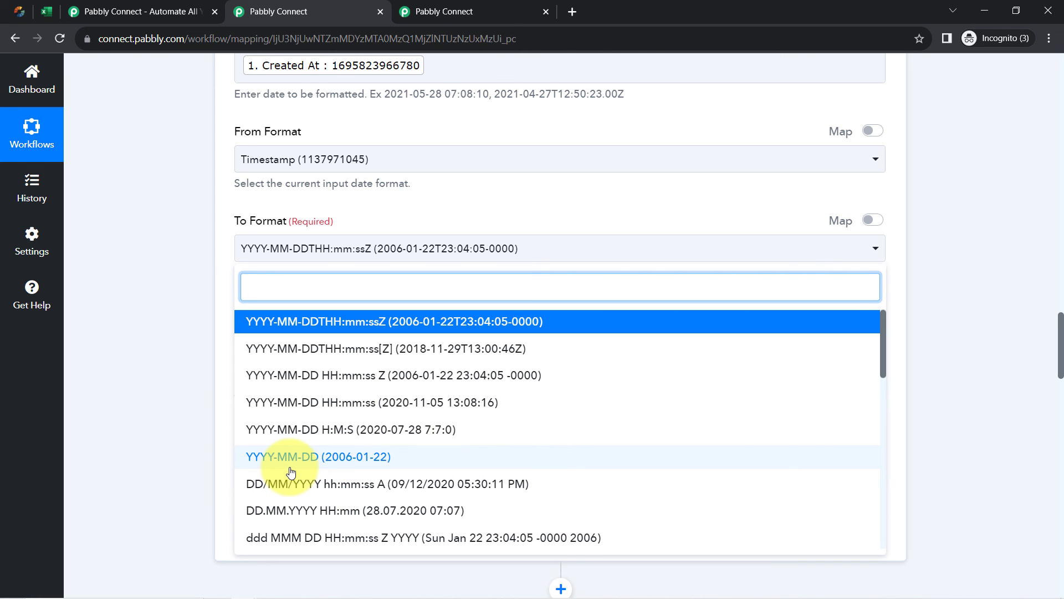
{"action": "left_click", "coordinate": [307, 403]}
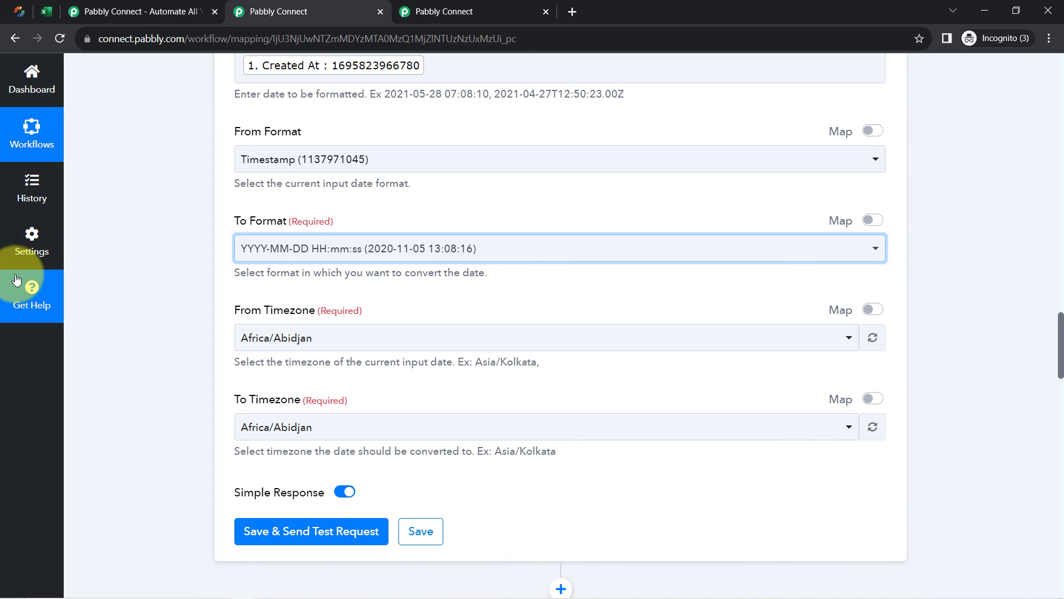
{"action": "left_click", "coordinate": [178, 317]}
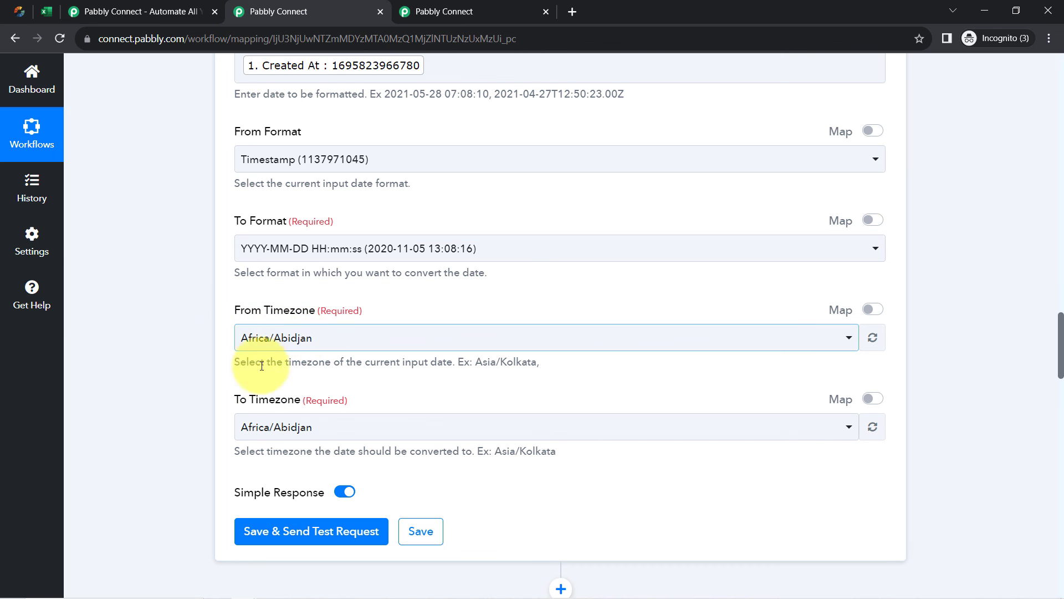
Step: Set both the From Timezone and the To Timezone of the date formatter to Asia/Kolkata
{"action": "left_click", "coordinate": [264, 340]}
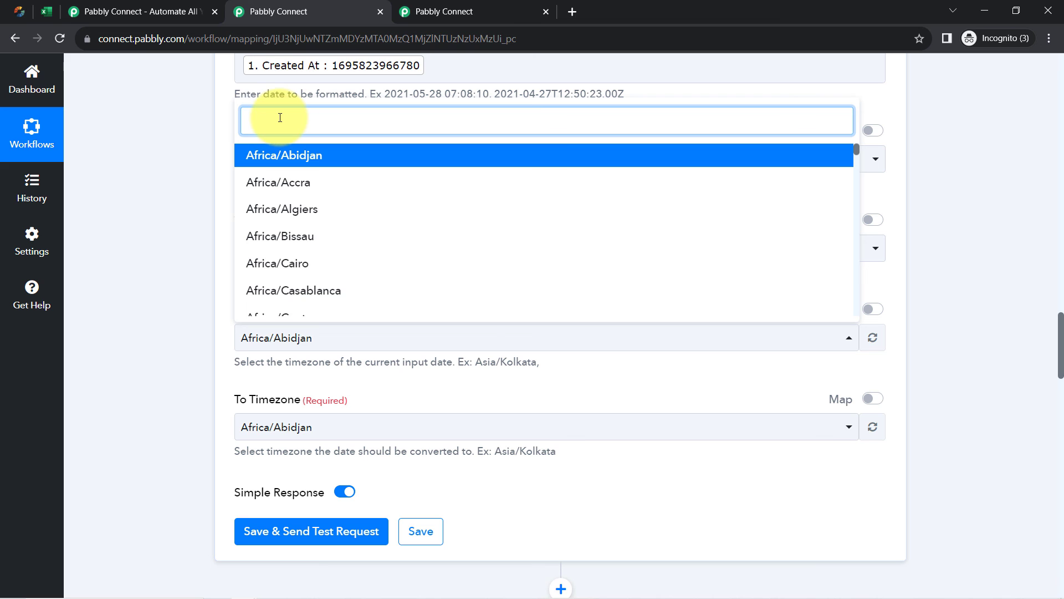
{"action": "type", "text": "asia"}
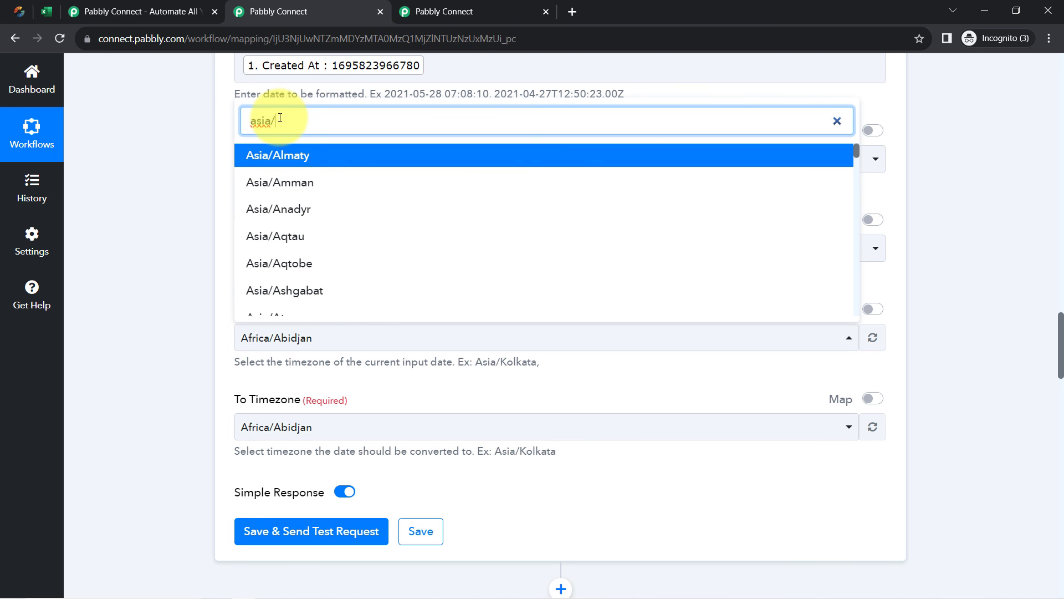
{"action": "type", "text": "/kol"}
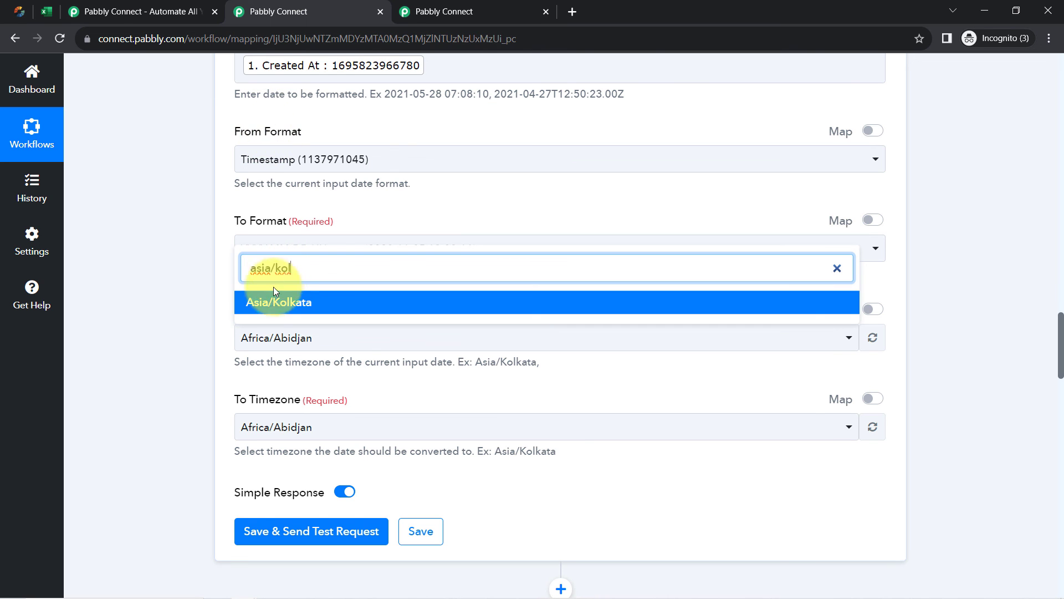
{"action": "left_click", "coordinate": [262, 303]}
{"action": "left_click", "coordinate": [254, 426]}
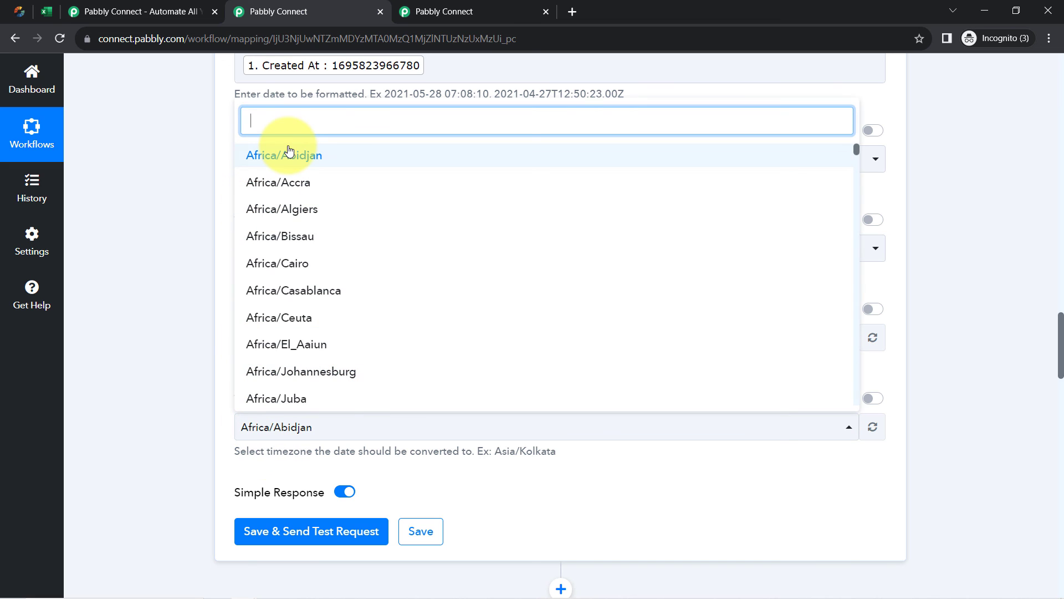
{"action": "type", "text": "asia/kol"}
{"action": "left_click", "coordinate": [250, 392]}
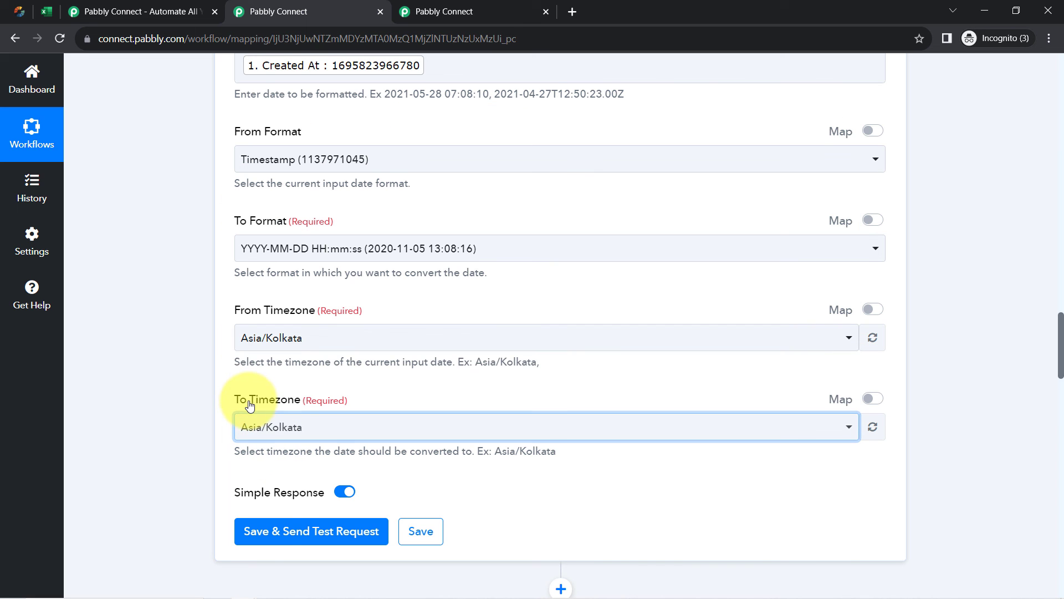
Step: Save the Date/Time Formatter action with a test request and check the formatted date in its response
{"action": "left_click", "coordinate": [267, 533]}
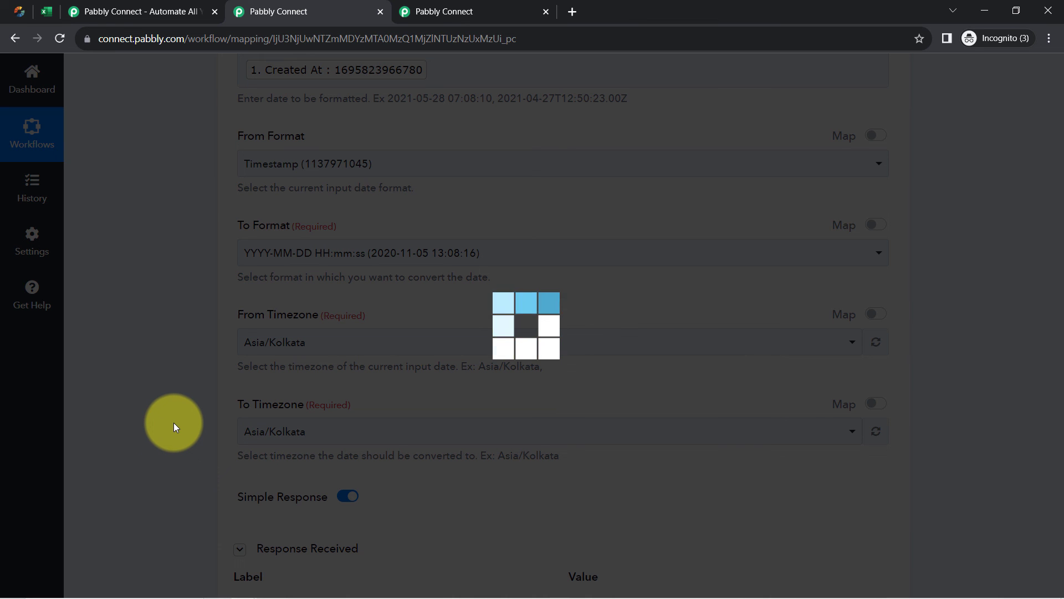
{"action": "scroll", "coordinate": [194, 429], "scroll_direction": "up", "scroll_amount": 3}
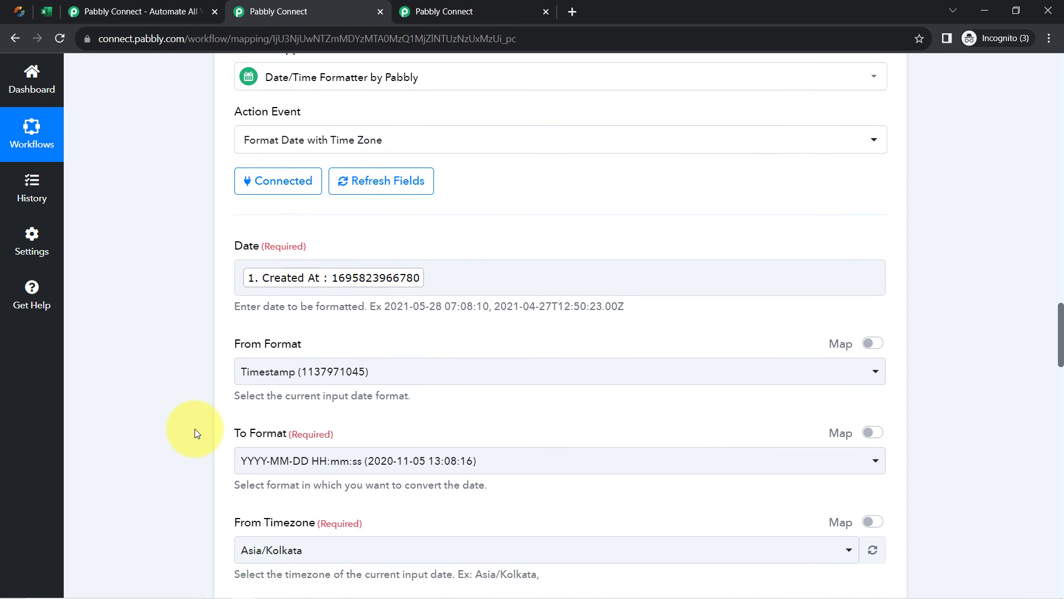
{"action": "scroll", "coordinate": [199, 452], "scroll_direction": "down", "scroll_amount": 6}
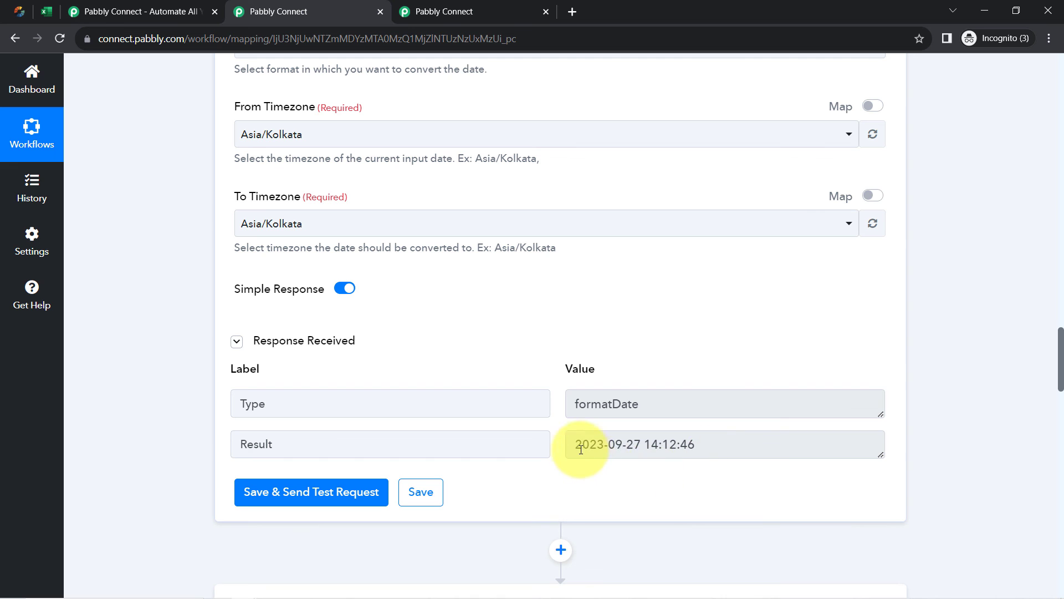
{"action": "left_click_drag", "start_coordinate": [582, 444], "coordinate": [722, 450]}
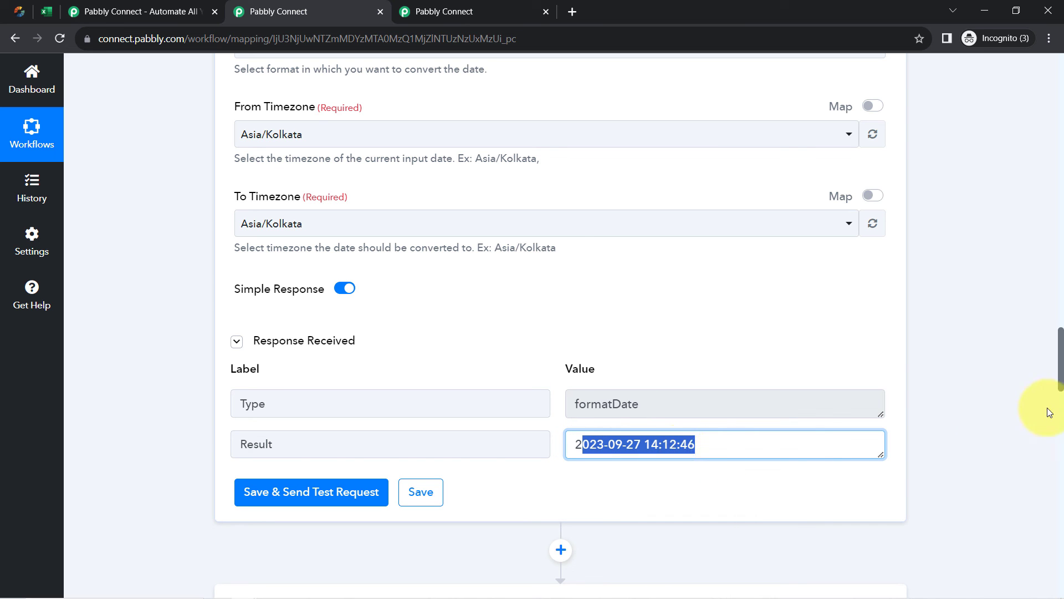
Step: Replace the Column C (Date & Time) mapping in the Microsoft Excel action with the Date/Time Formatter's Result
{"action": "left_click_drag", "start_coordinate": [1061, 369], "coordinate": [1048, 499]}
{"action": "left_click", "coordinate": [458, 300]}
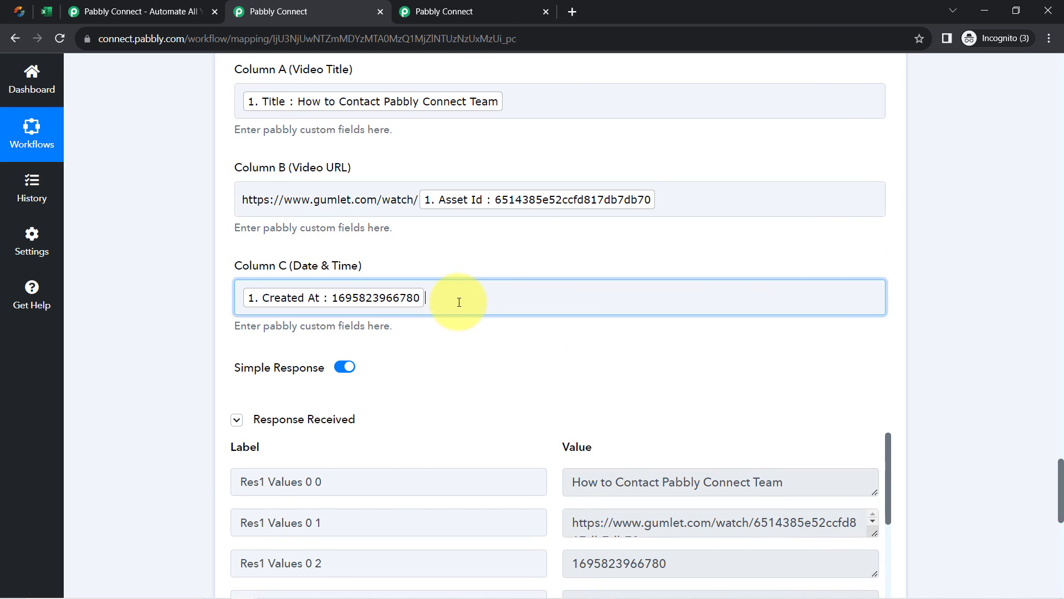
{"action": "key", "text": "BackSpace"}
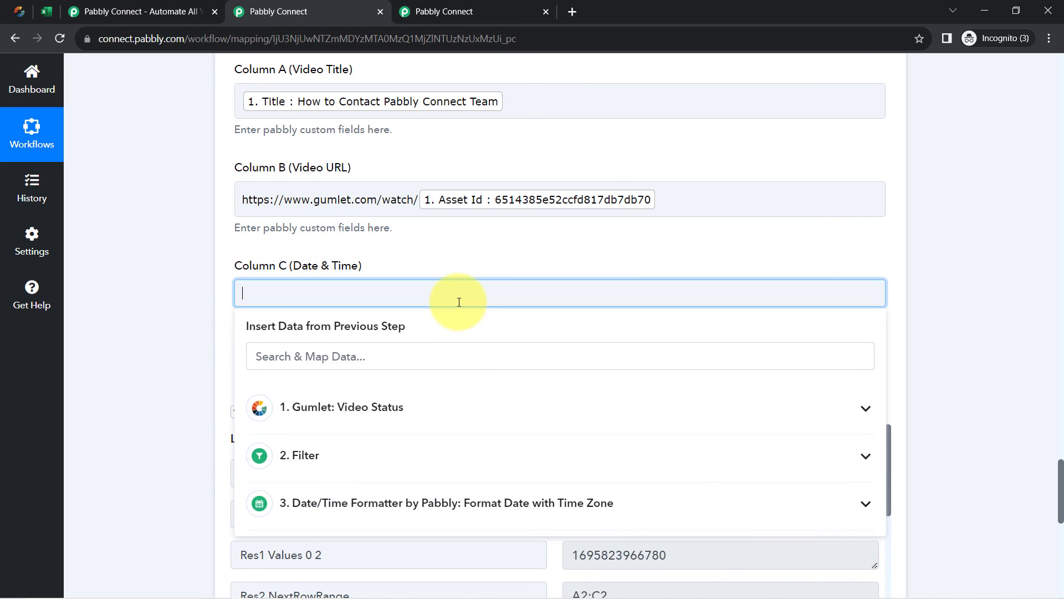
{"action": "left_click", "coordinate": [370, 507]}
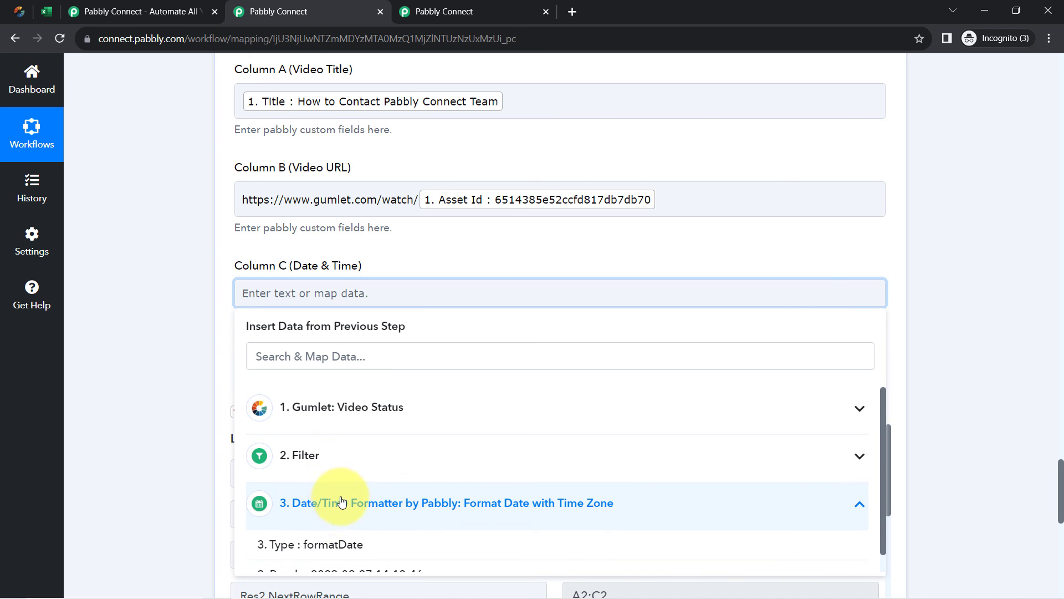
{"action": "left_click", "coordinate": [319, 570]}
{"action": "left_click", "coordinate": [195, 377]}
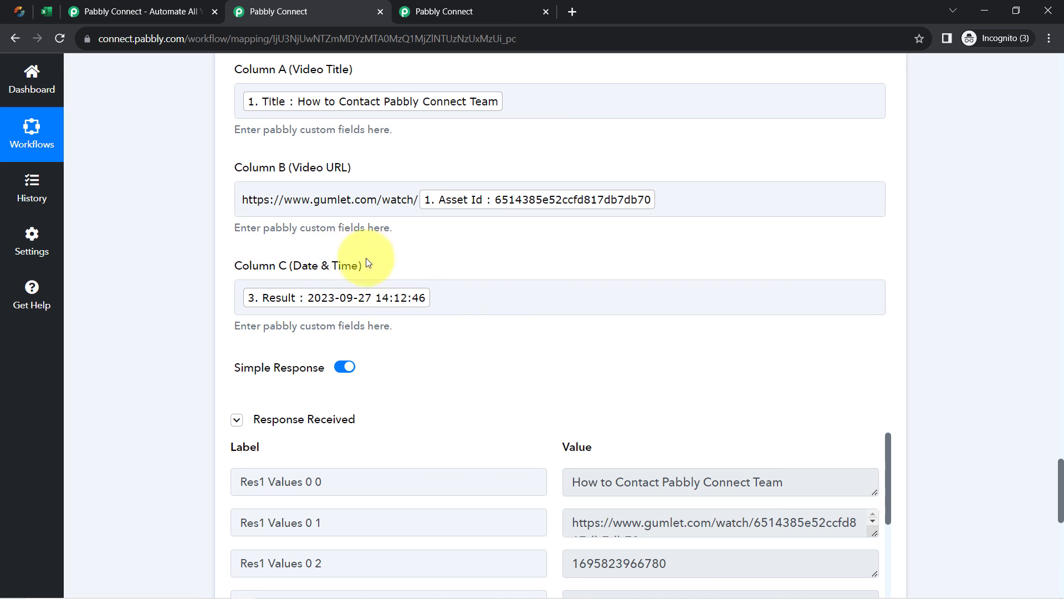
Step: Save the Excel action with a test request and check the new row's Date & Time in the All Uploaded Videos sheet
{"action": "scroll", "coordinate": [183, 383], "scroll_direction": "down", "scroll_amount": 4}
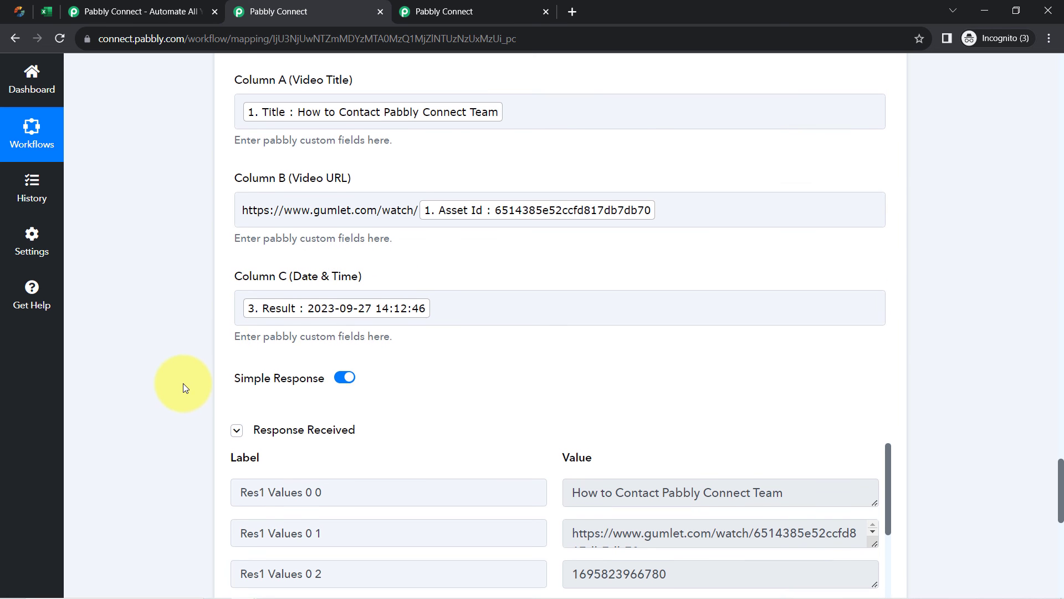
{"action": "scroll", "coordinate": [192, 420], "scroll_direction": "down", "scroll_amount": 4}
{"action": "left_click", "coordinate": [285, 420]}
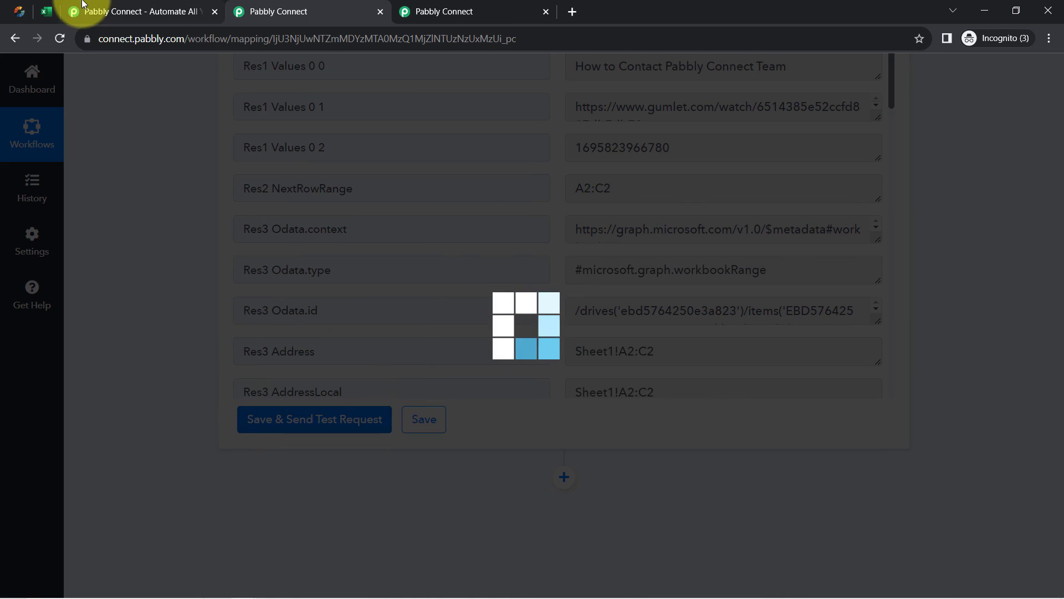
{"action": "left_click", "coordinate": [48, 11]}
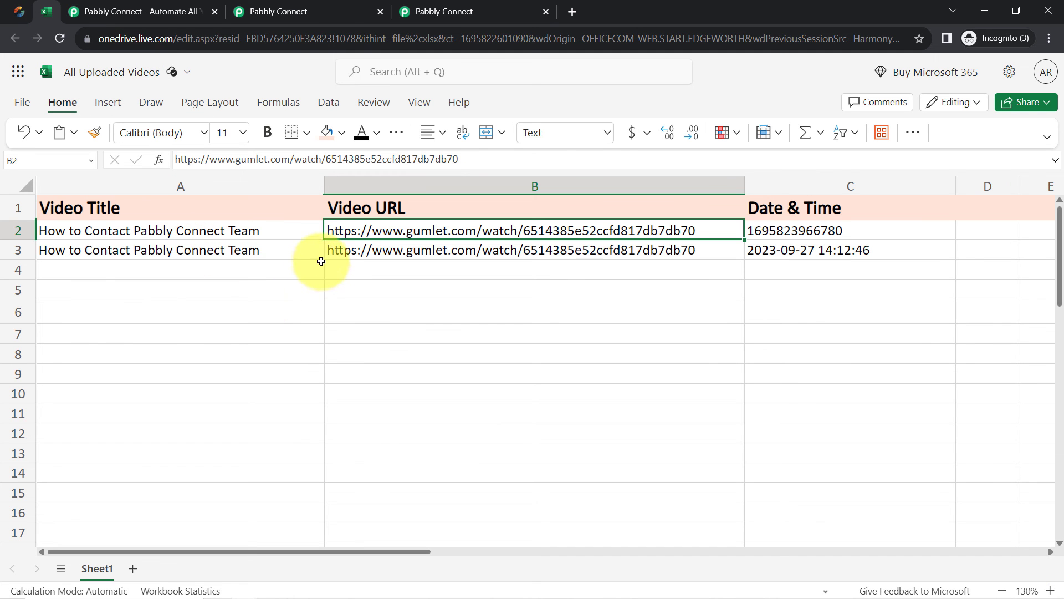
{"action": "left_click", "coordinate": [796, 263]}
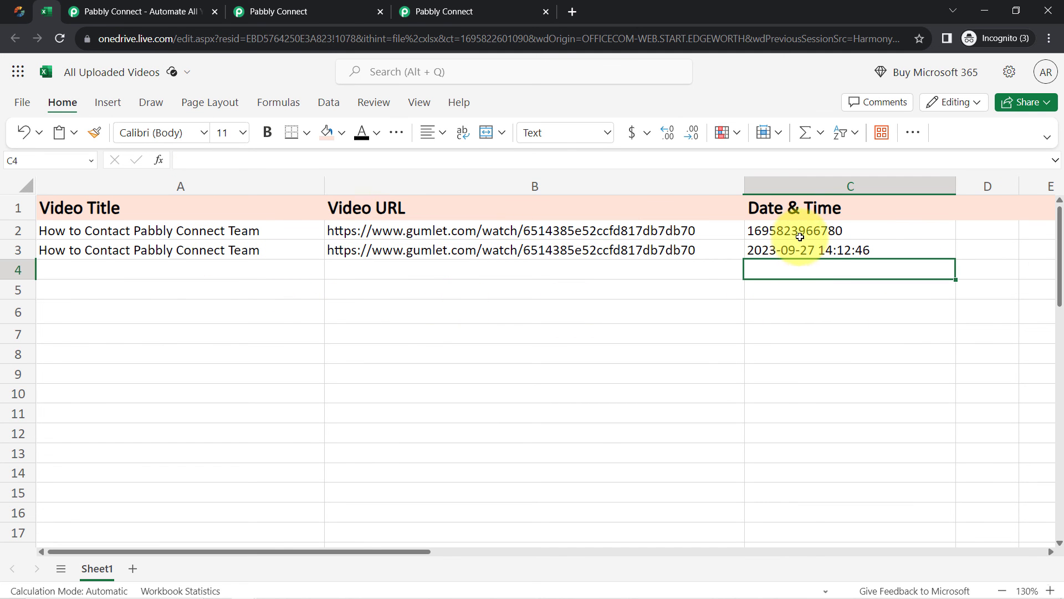
Step: Return to the Pabbly Connect workflow and collapse the Gumlet trigger, Filter and Date/Time Formatter steps for an overview
{"action": "left_click", "coordinate": [276, 7]}
{"action": "left_click_drag", "start_coordinate": [1062, 521], "coordinate": [1046, 42]}
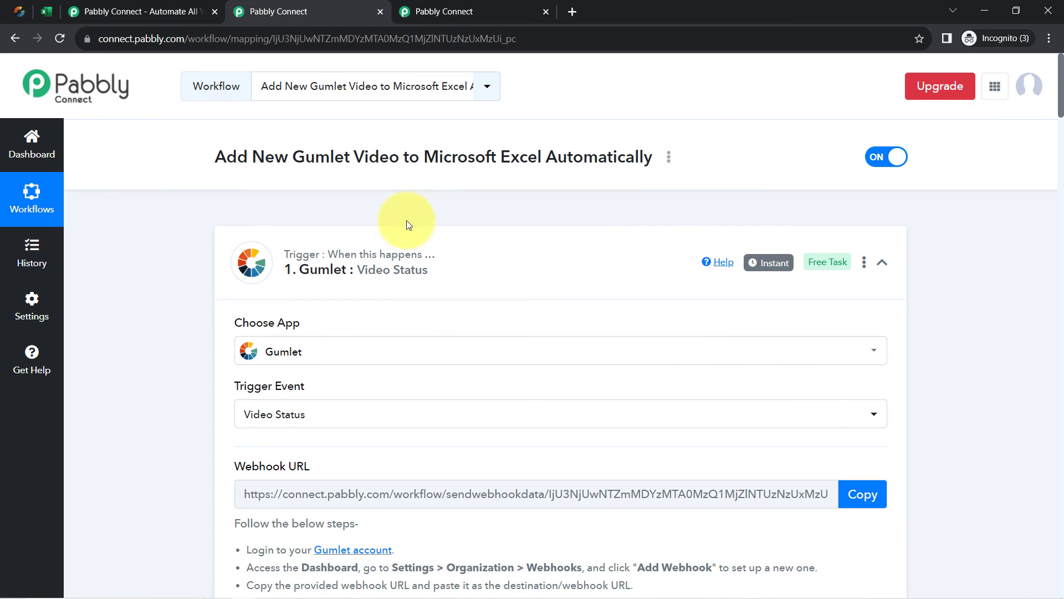
{"action": "left_click", "coordinate": [368, 268]}
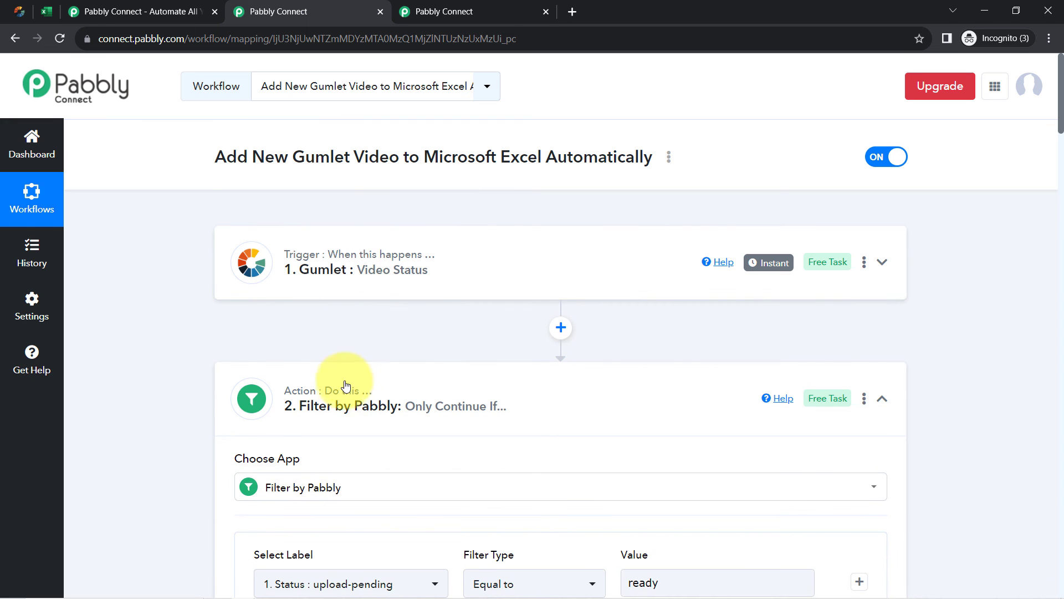
{"action": "left_click", "coordinate": [344, 405]}
{"action": "left_click", "coordinate": [326, 528]}
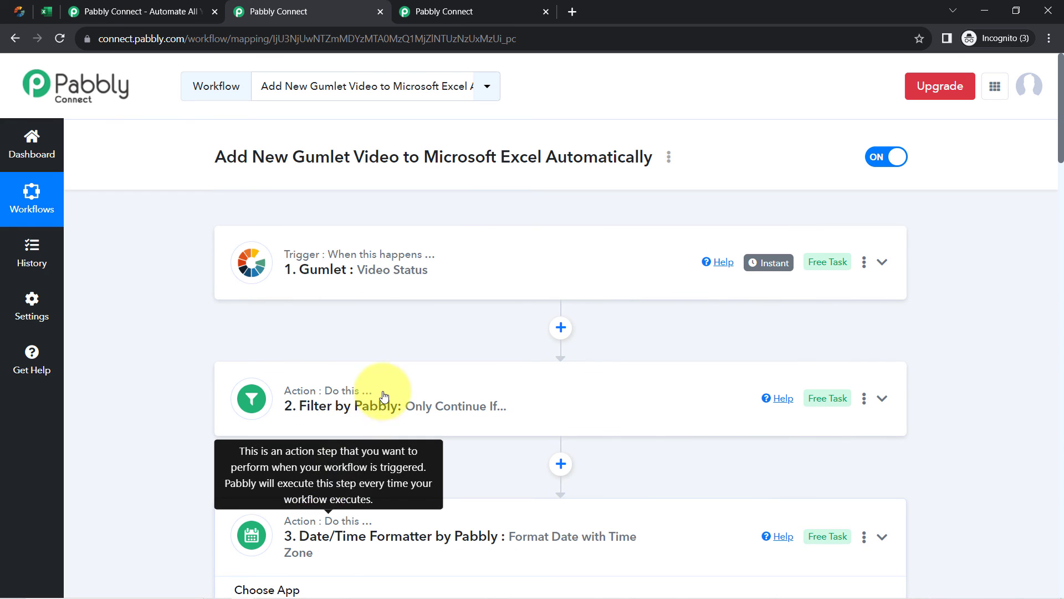
Step: Collapse the Microsoft Excel action and review the sequence of all four workflow steps
{"action": "scroll", "coordinate": [382, 391], "scroll_direction": "down", "scroll_amount": 3}
{"action": "left_click", "coordinate": [323, 479]}
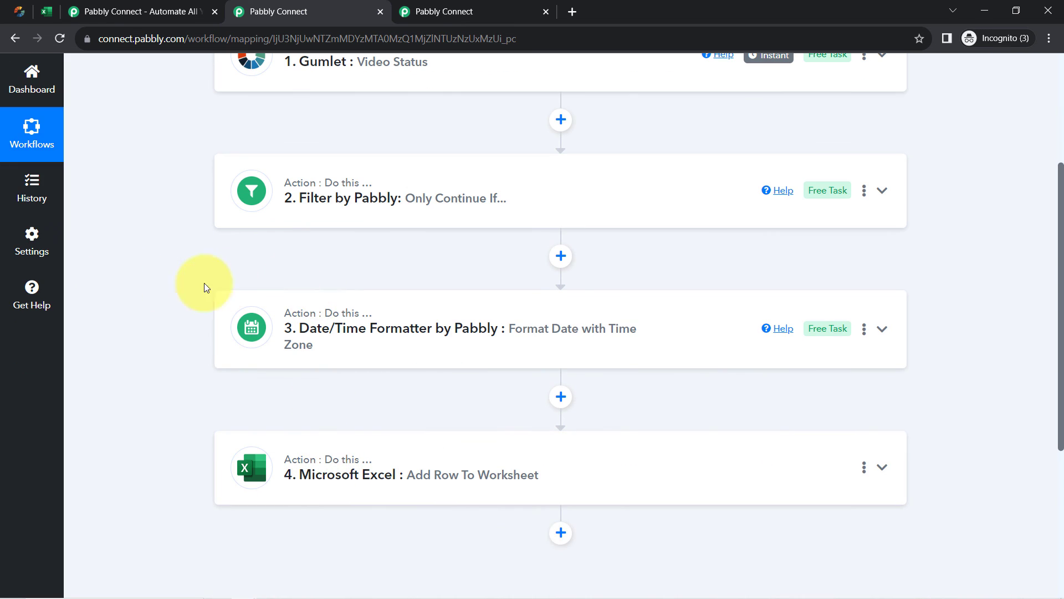
{"action": "scroll", "coordinate": [1059, 261], "scroll_direction": "up", "scroll_amount": 4}
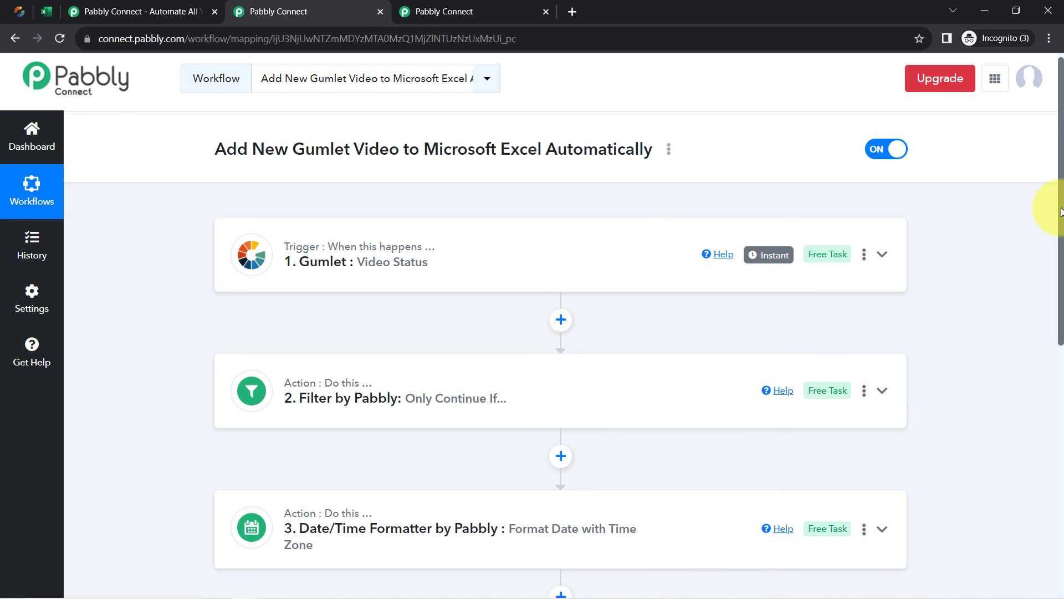
{"action": "scroll", "coordinate": [364, 349], "scroll_direction": "down", "scroll_amount": 3}
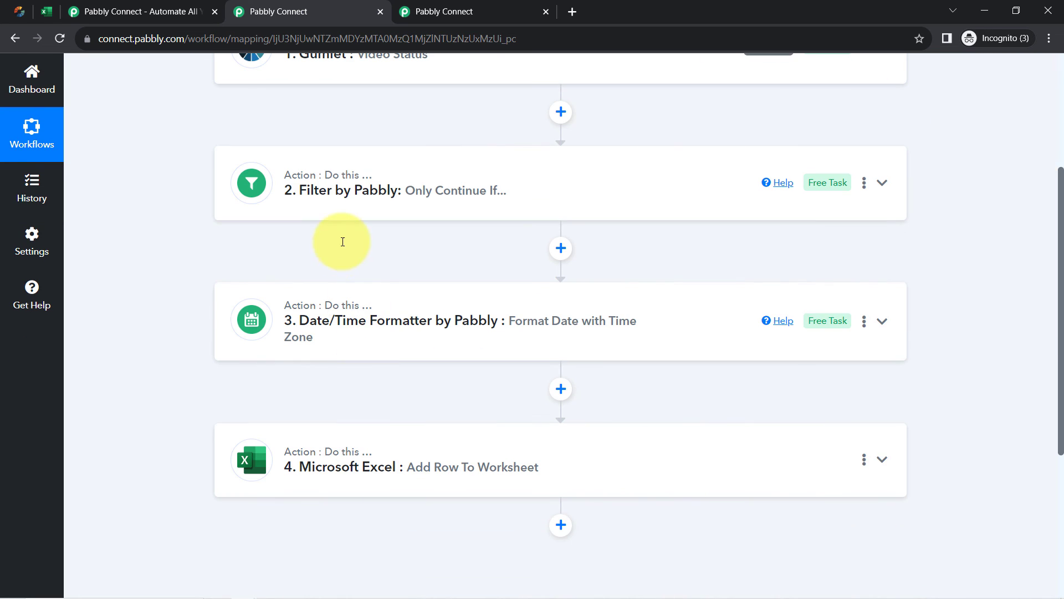
Step: Open the sharing options of the Add New Gumlet Video to Microsoft Excel Automatically workflow, copy its share link and close the dialog
{"action": "left_click_drag", "start_coordinate": [1062, 233], "coordinate": [1029, 83]}
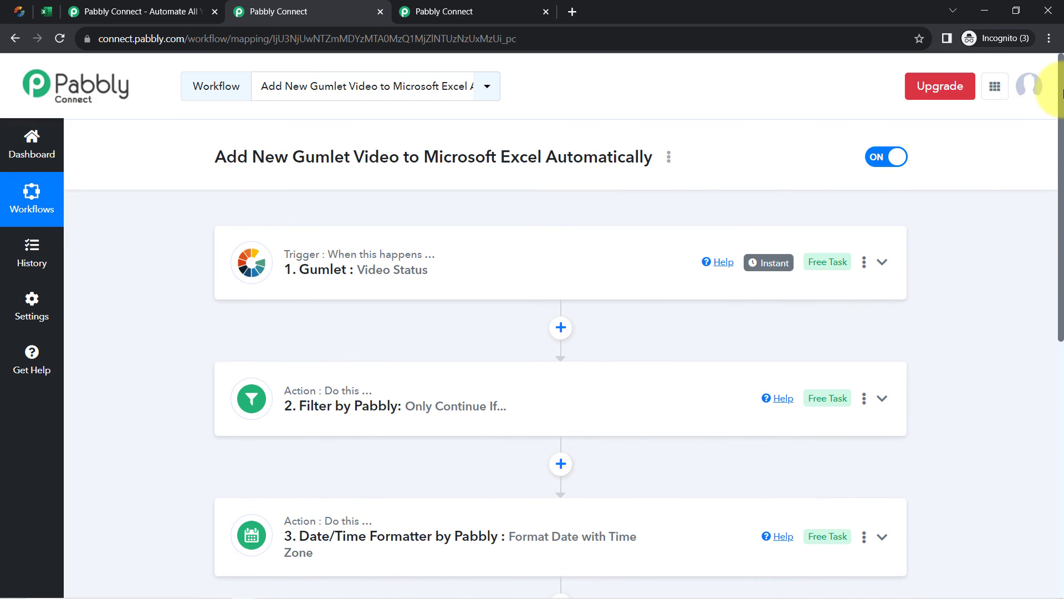
{"action": "left_click", "coordinate": [669, 157]}
{"action": "left_click", "coordinate": [543, 229]}
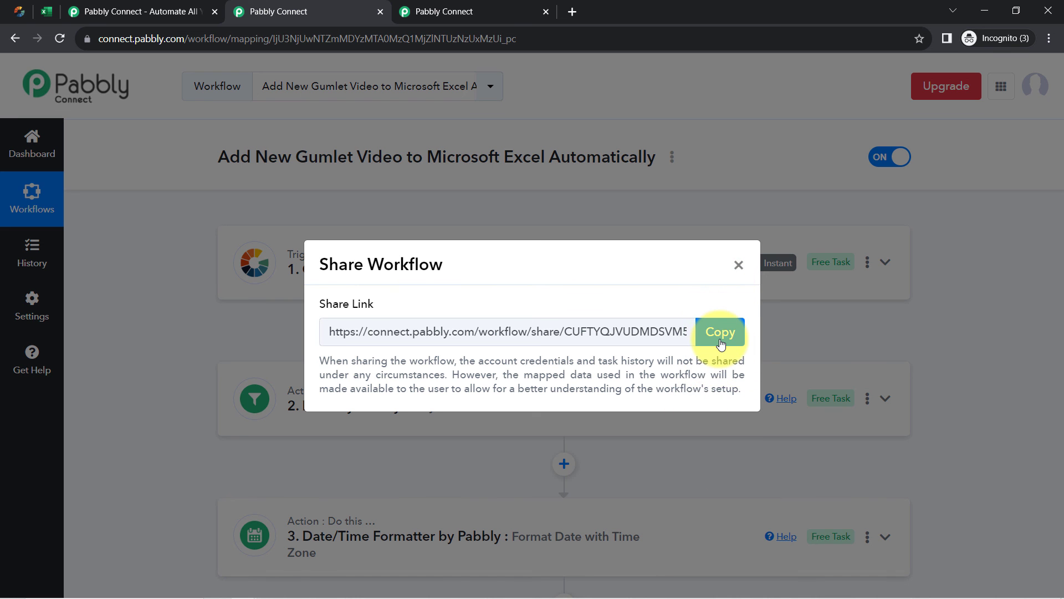
{"action": "left_click", "coordinate": [721, 333]}
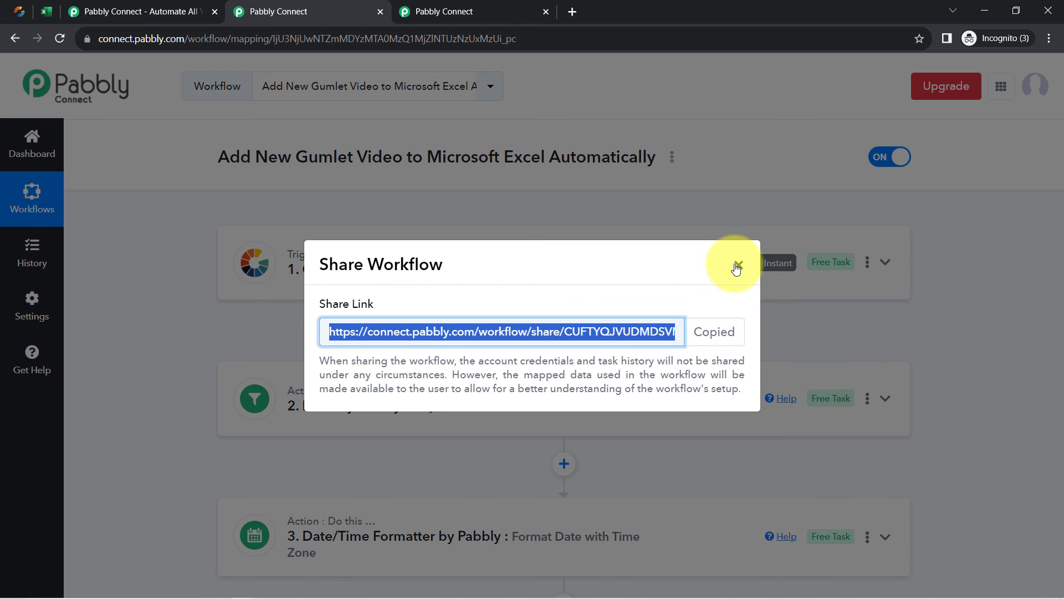
{"action": "left_click", "coordinate": [719, 332]}
{"action": "left_click", "coordinate": [737, 266]}
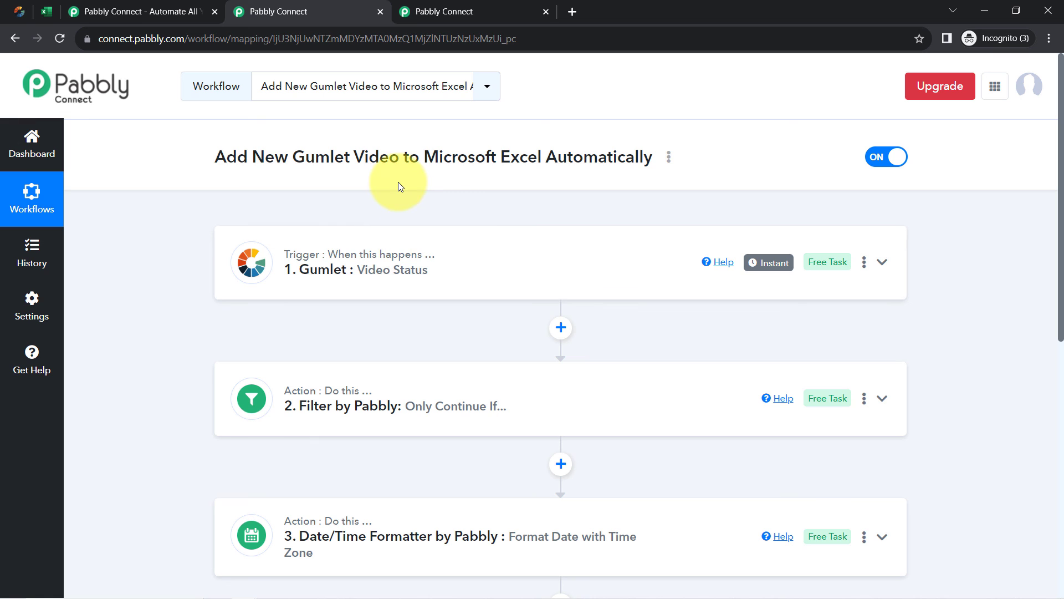